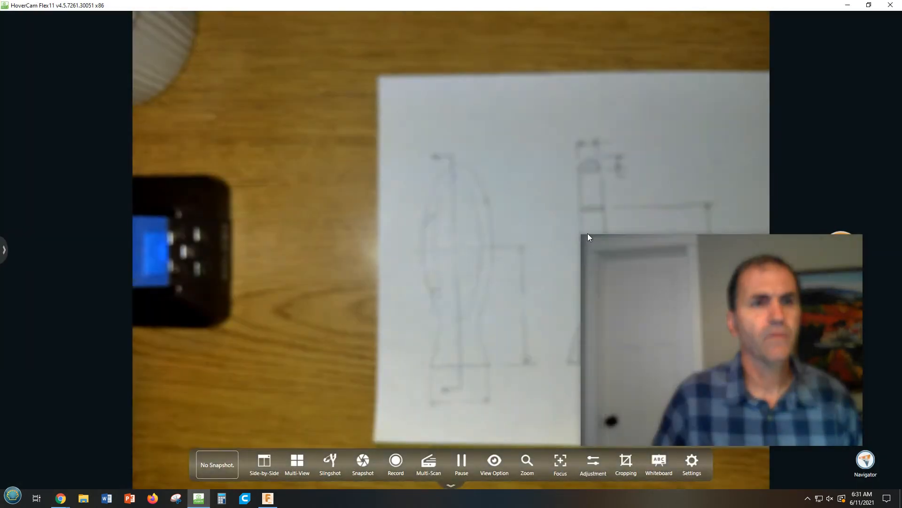
# Step: Minimize the document camera view of the hand-drawn part and switch to Fusion 360 with the barrel model
pyautogui.moveTo(587, 234); pyautogui.dragTo(737, 378)
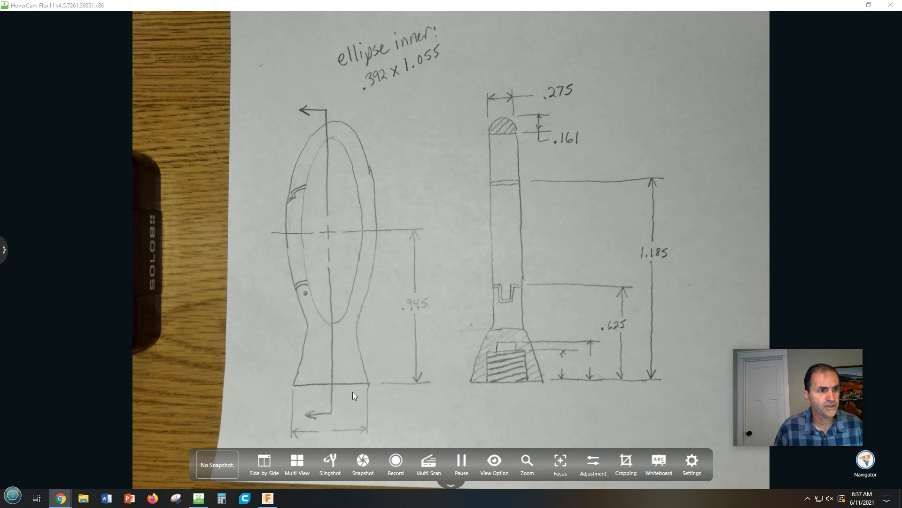
pyautogui.click(199, 500)
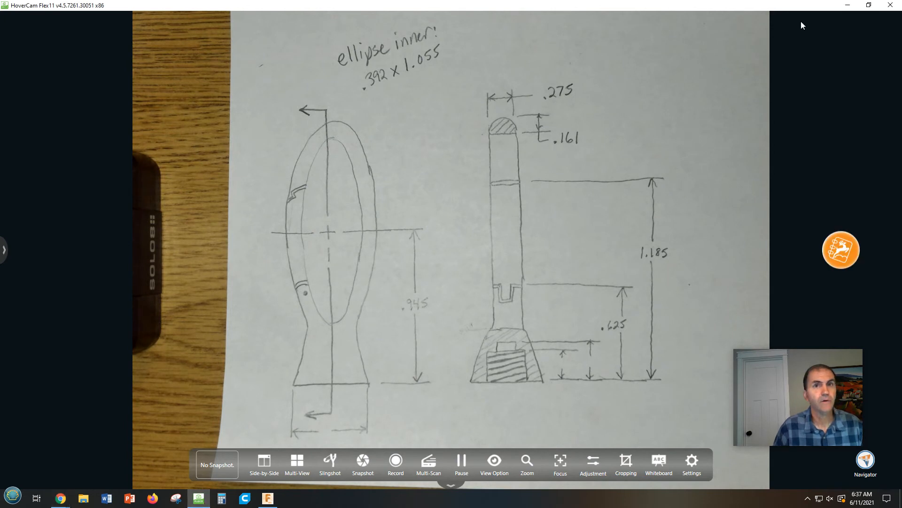
pyautogui.click(848, 4)
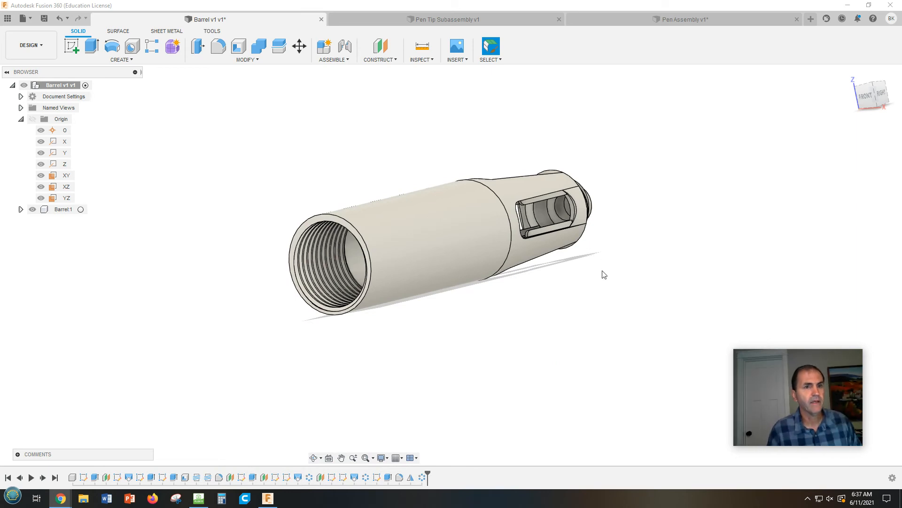
# Step: Measure the diameter of the outer edge of the shoulder at the barrel's threaded end
pyautogui.keyDown('shift'); pyautogui.moveTo(680, 215); pyautogui.dragTo(612, 254, button='middle'); pyautogui.keyUp('shift')
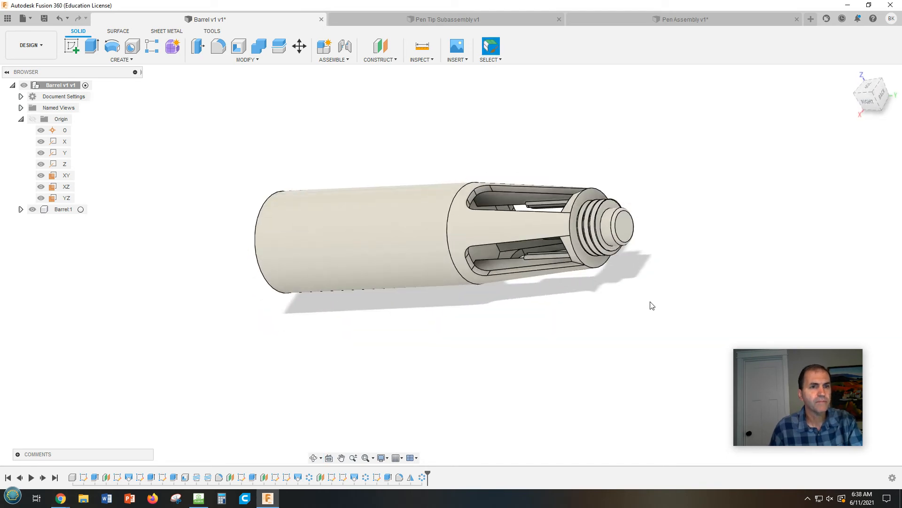
pyautogui.scroll(-1, 619, 273)
pyautogui.scroll(5, 619, 273)
pyautogui.keyDown('shift'); pyautogui.moveTo(620, 269); pyautogui.dragTo(596, 282, button='middle'); pyautogui.keyUp('shift')
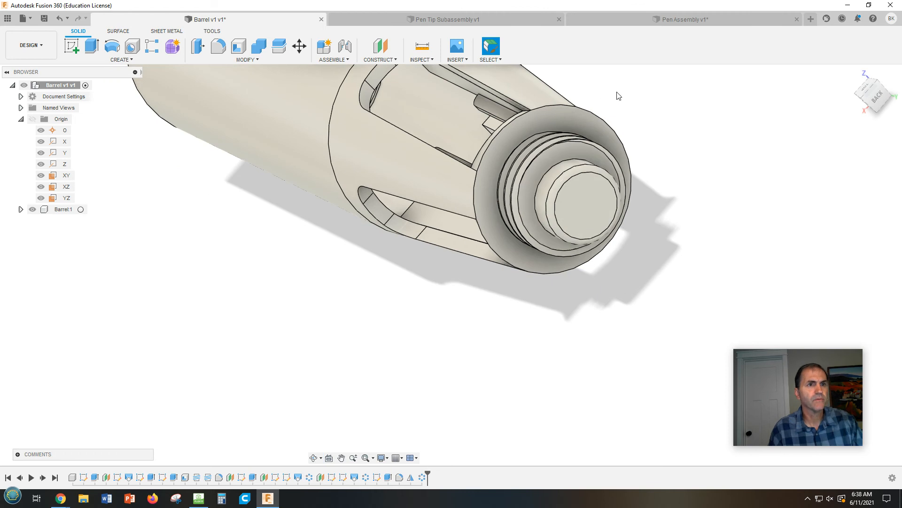
pyautogui.moveTo(618, 93); pyautogui.dragTo(609, 155, button='middle')
pyautogui.click(422, 45)
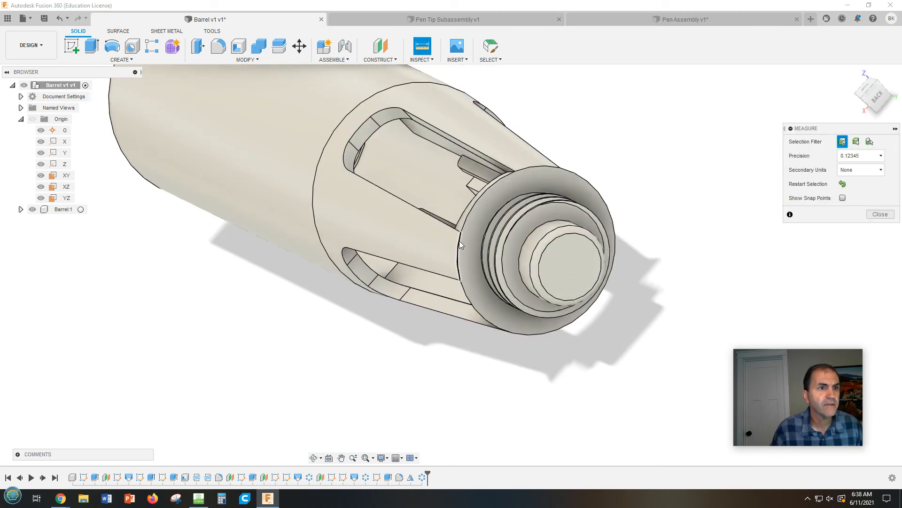
pyautogui.click(479, 207)
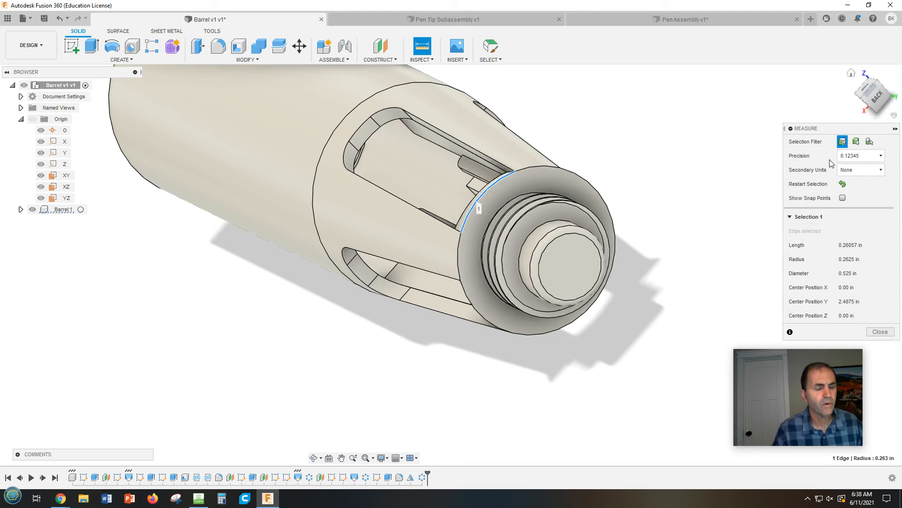
# Step: Measure the distance between the end face of the barrel's threaded section and the shoulder face
pyautogui.keyDown('shift'); pyautogui.moveTo(731, 243); pyautogui.dragTo(753, 233, button='middle'); pyautogui.keyUp('shift')
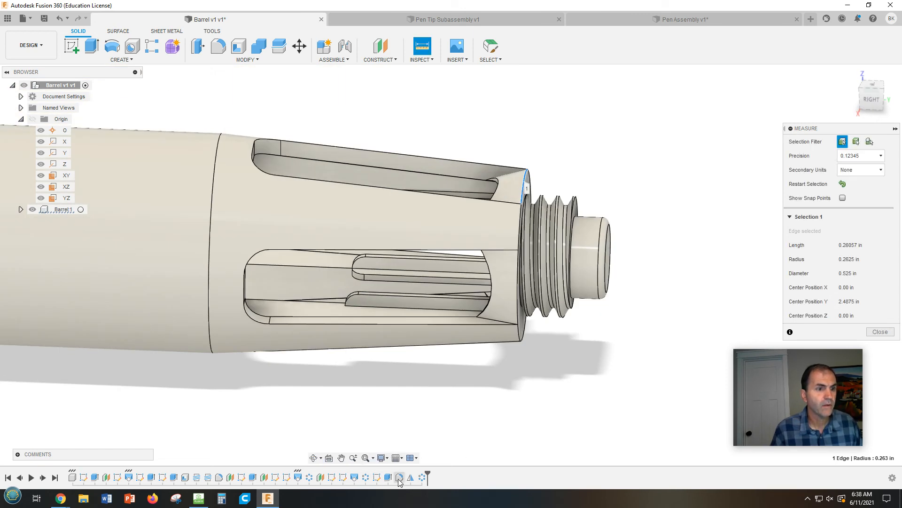
pyautogui.keyDown('shift'); pyautogui.moveTo(677, 383); pyautogui.dragTo(636, 374, button='middle'); pyautogui.keyUp('shift')
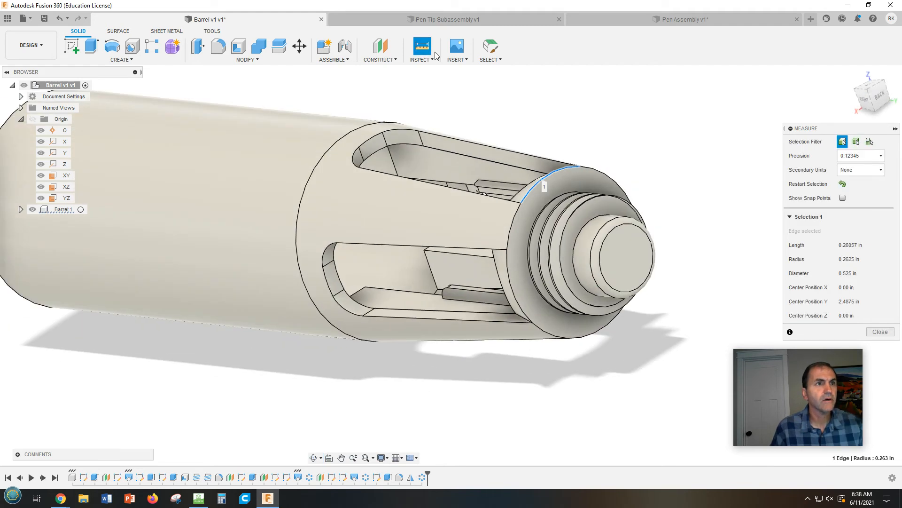
pyautogui.click(435, 89)
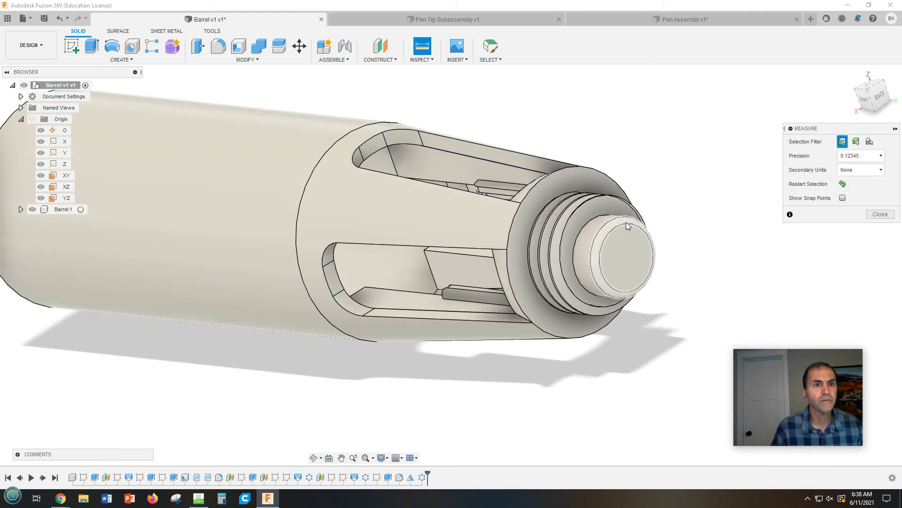
pyautogui.click(582, 218)
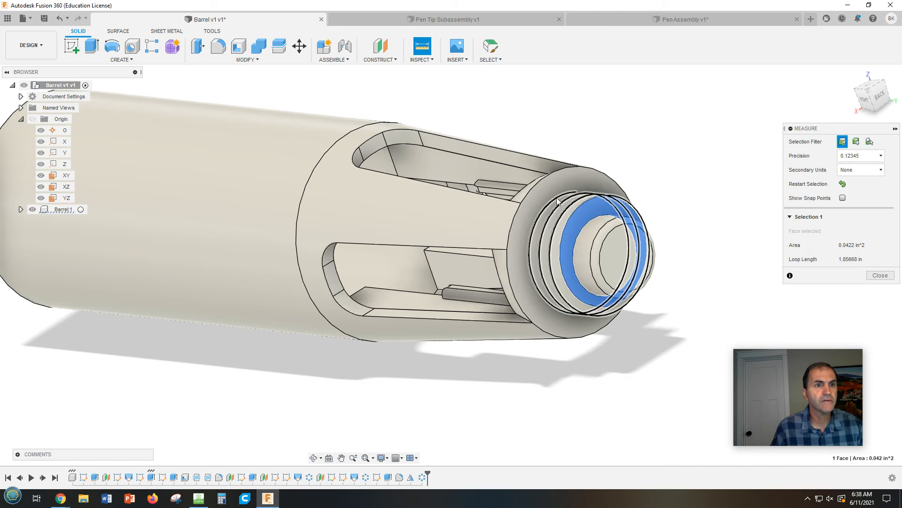
pyautogui.click(540, 191)
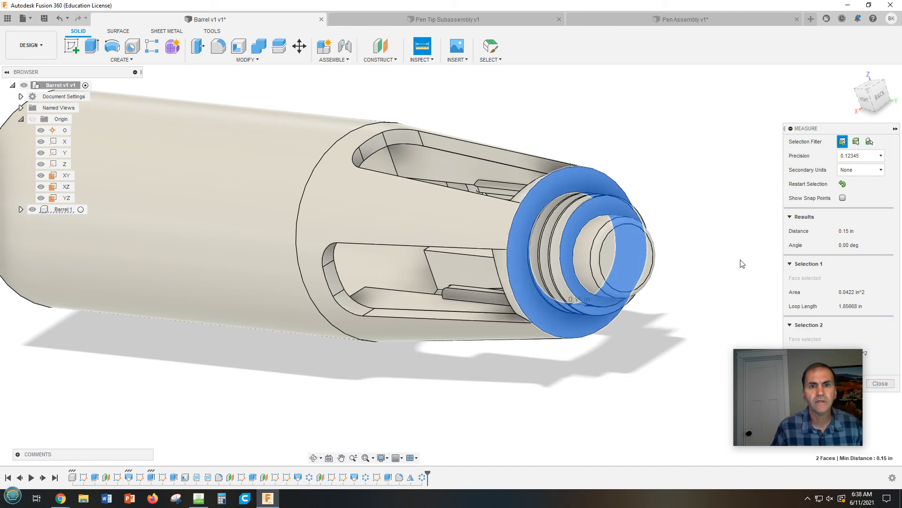
pyautogui.moveTo(759, 360); pyautogui.dragTo(723, 405)
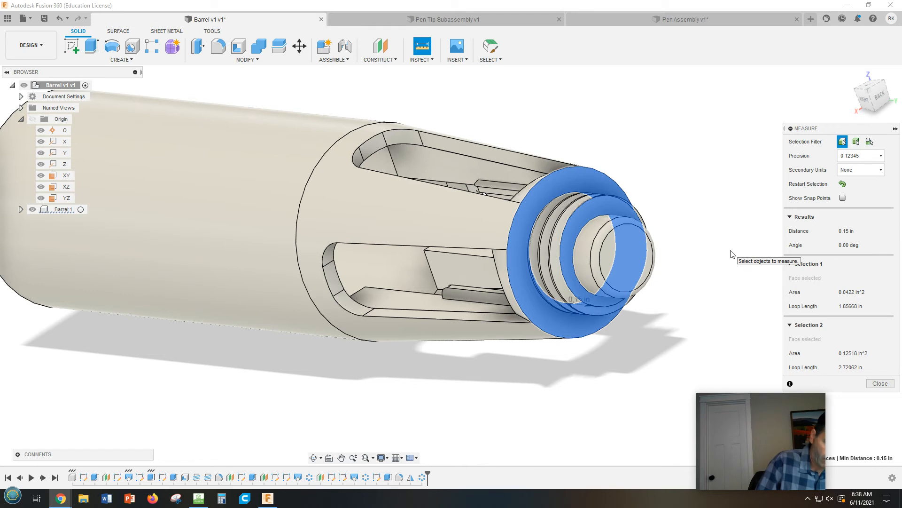
# Step: Measure the distance from the flat end face of the barrel's tip to the shoulder face, then clear the selection
pyautogui.click(691, 142)
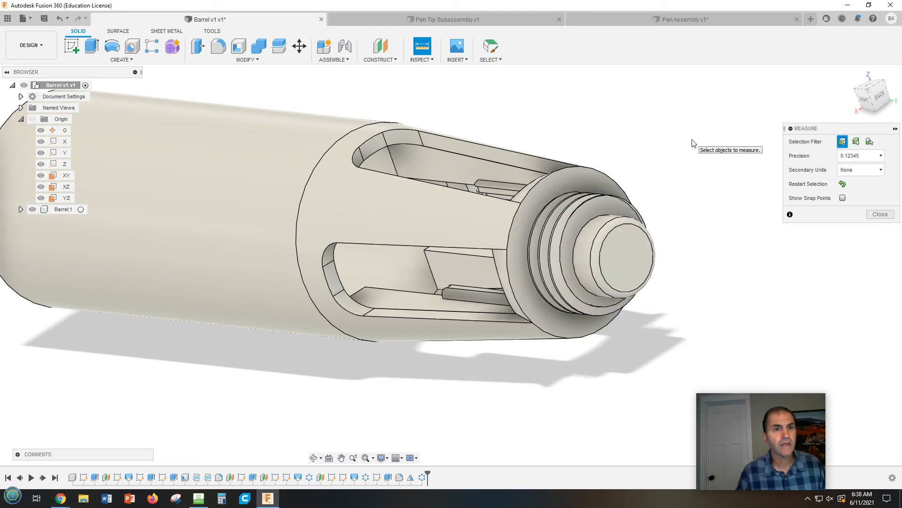
pyautogui.click(629, 266)
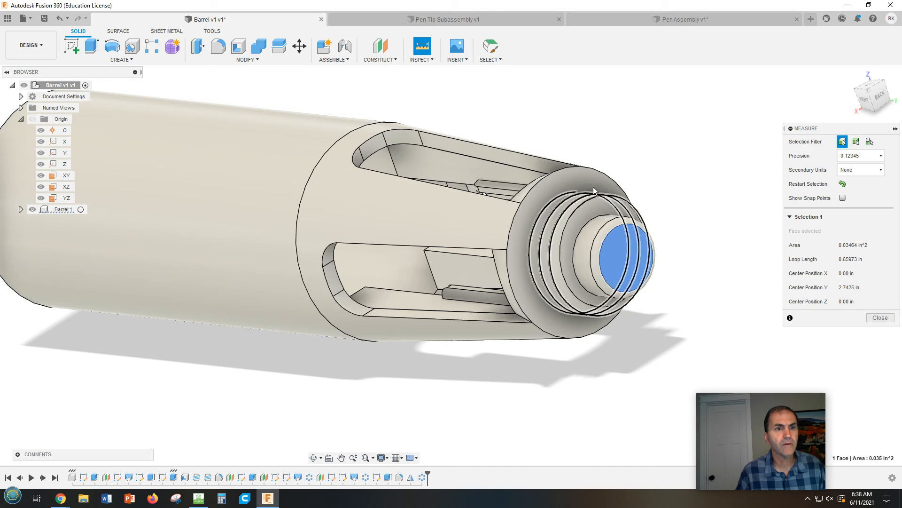
pyautogui.click(577, 186)
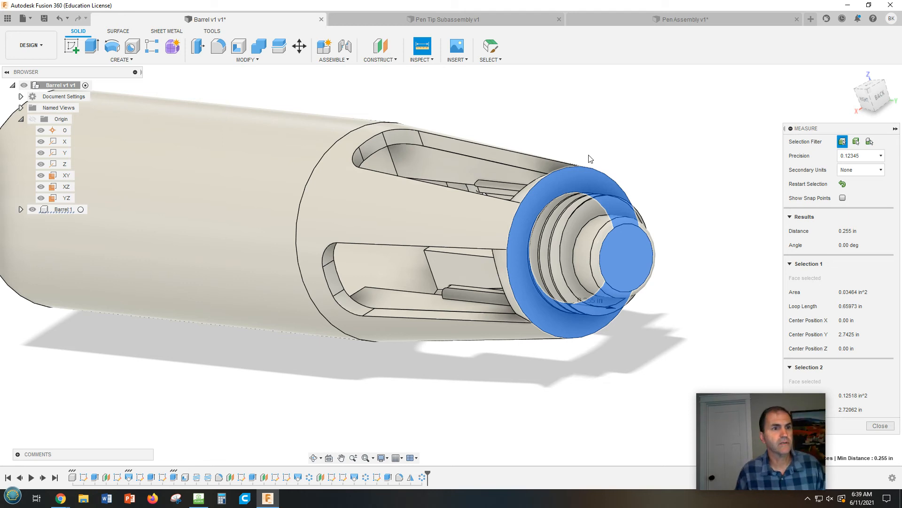
pyautogui.click(677, 318)
pyautogui.scroll(-5, 676, 315)
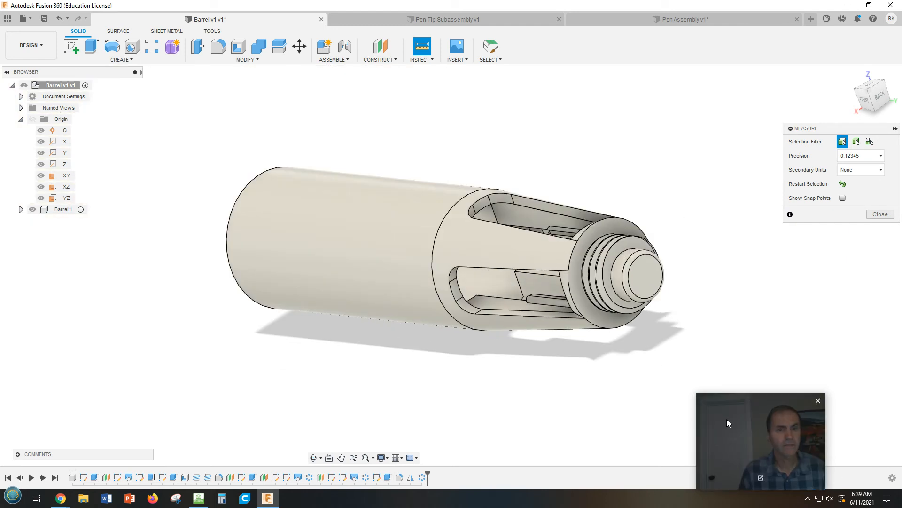
pyautogui.moveTo(729, 423); pyautogui.dragTo(779, 384)
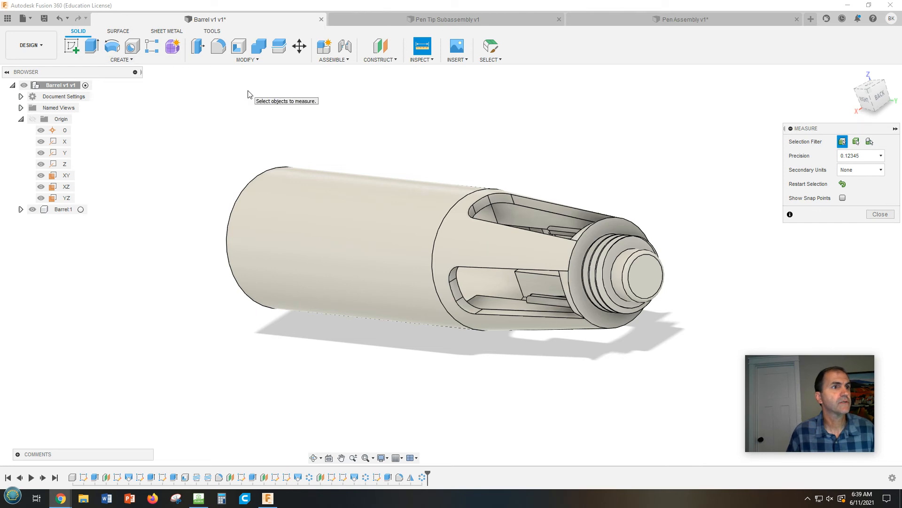
# Step: Create a new design and add an active internal standard component named Component1
pyautogui.click(28, 22)
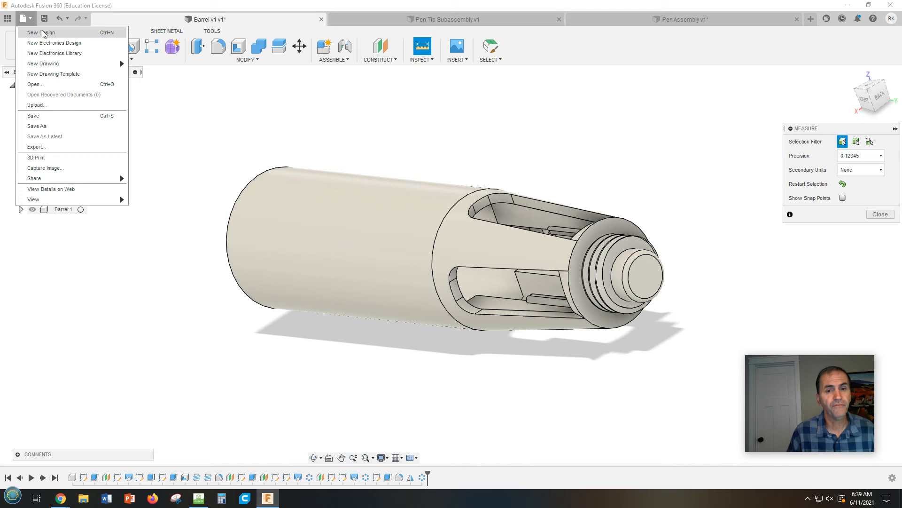
pyautogui.click(42, 33)
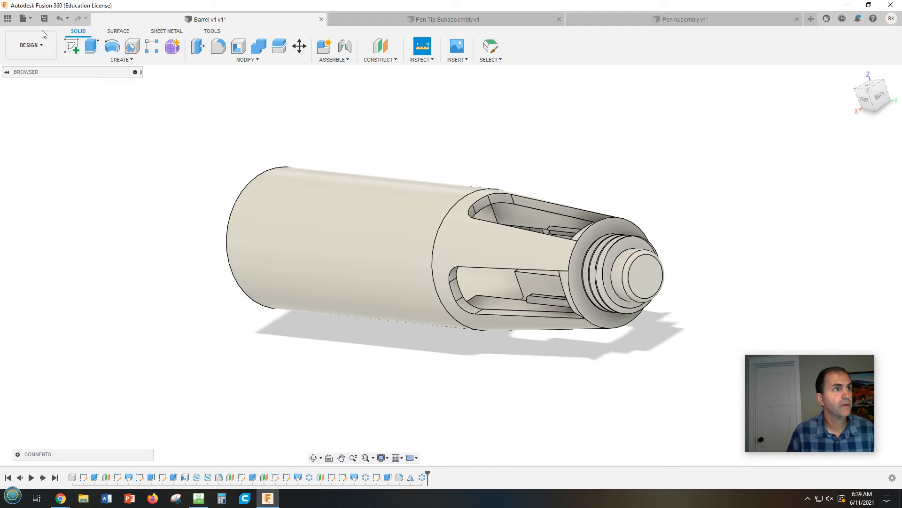
pyautogui.click(121, 61)
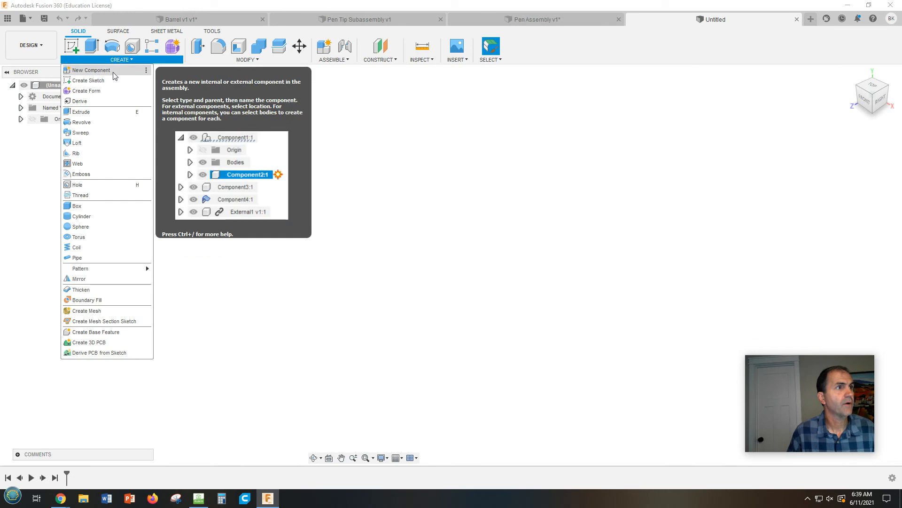
pyautogui.click(115, 71)
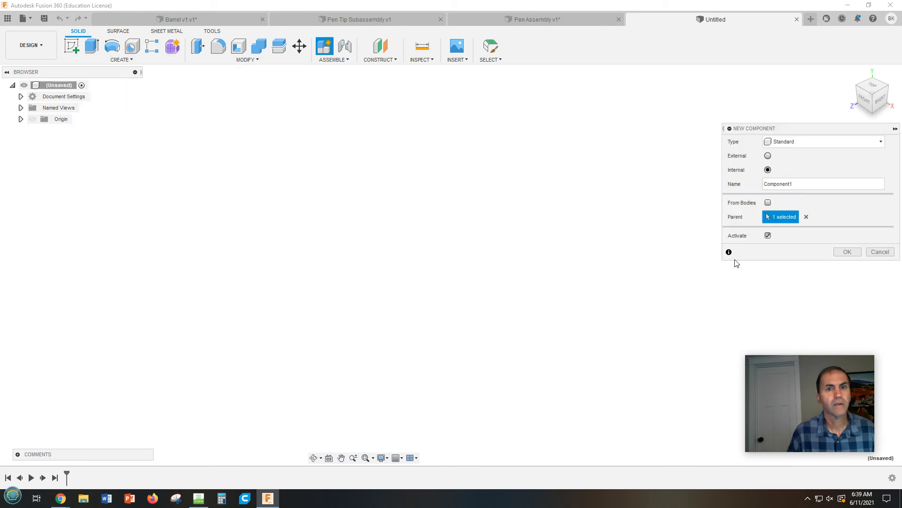
pyautogui.click(848, 252)
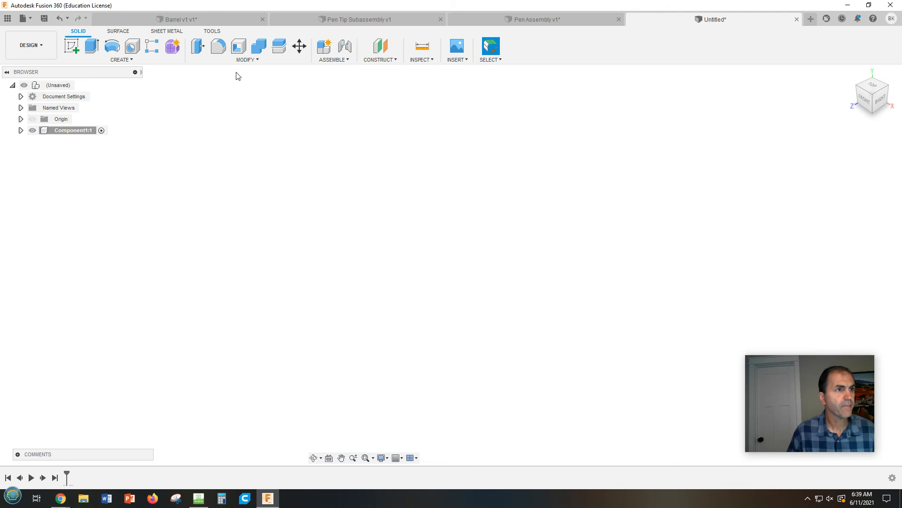
# Step: Sketch an origin-centered ellipse on the front XY plane, 1.055 in tall and 0.392 in wide, and finish the sketch
pyautogui.click(71, 46)
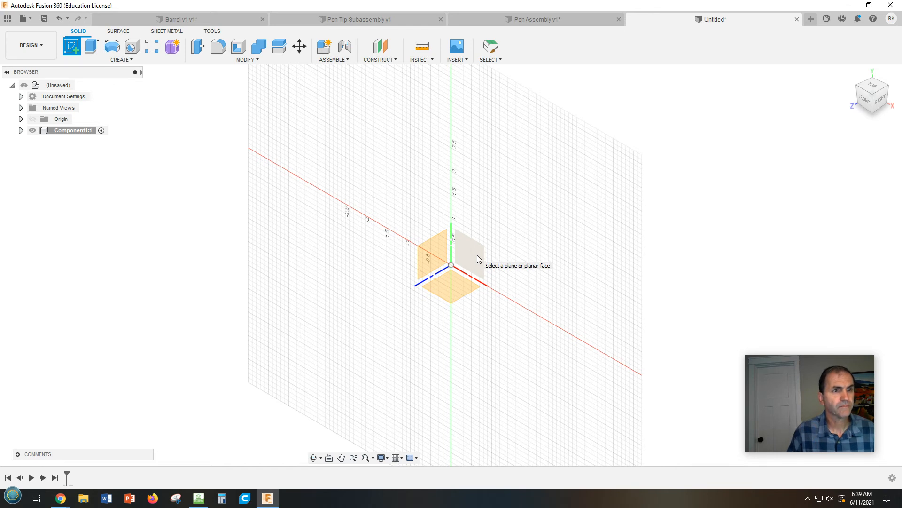
pyautogui.click(478, 258)
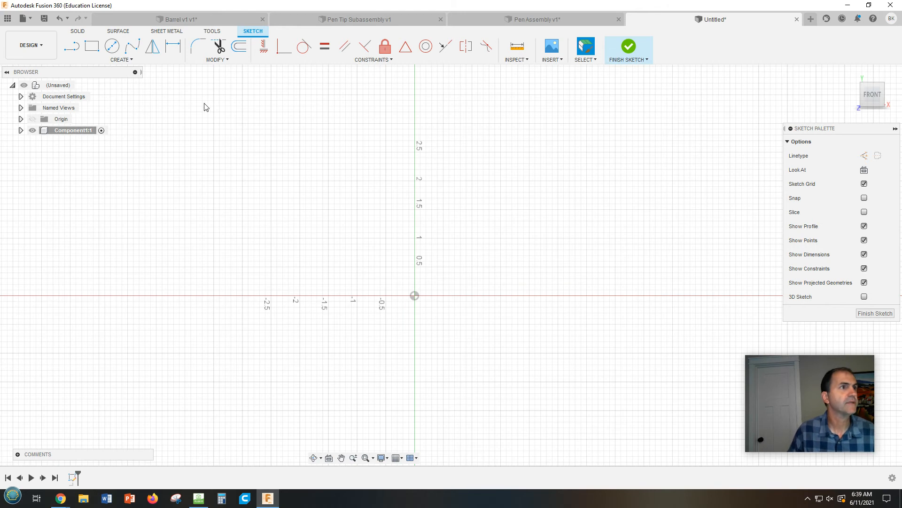
pyautogui.click(127, 60)
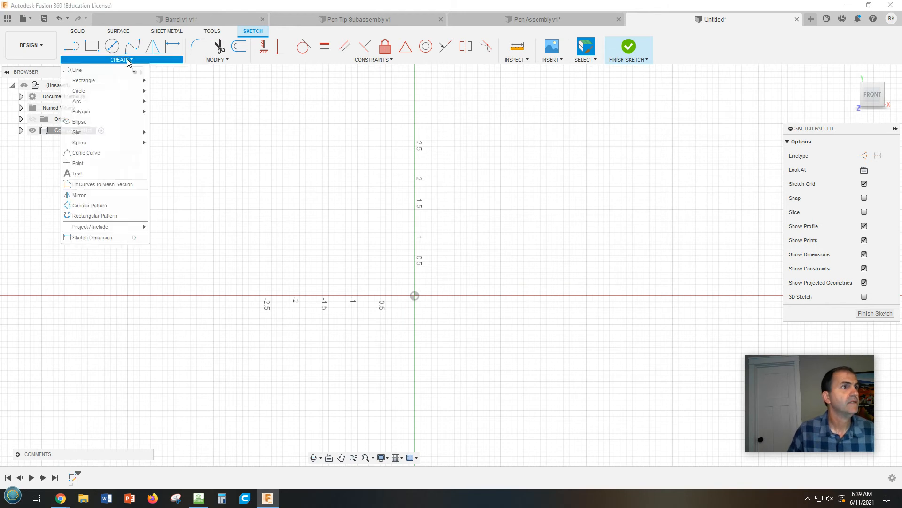
pyautogui.click(92, 123)
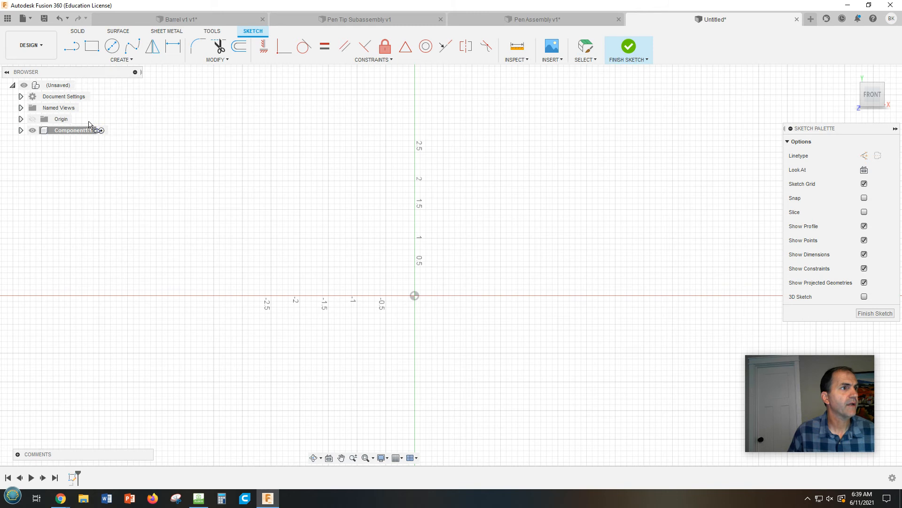
pyautogui.click(414, 296)
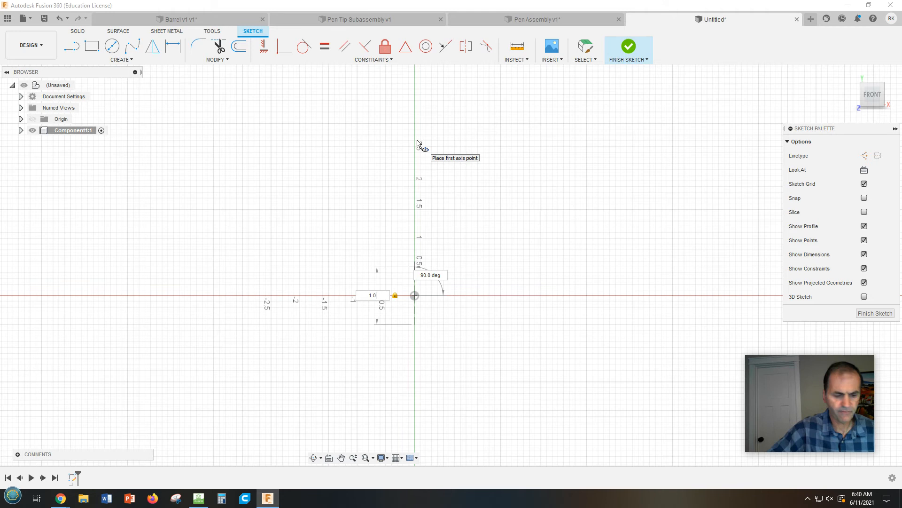
pyautogui.write('55')
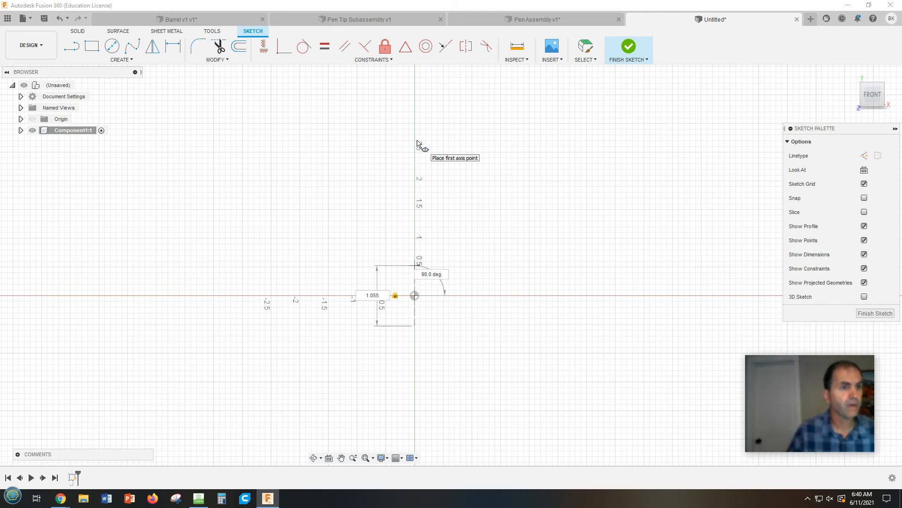
pyautogui.click(417, 269)
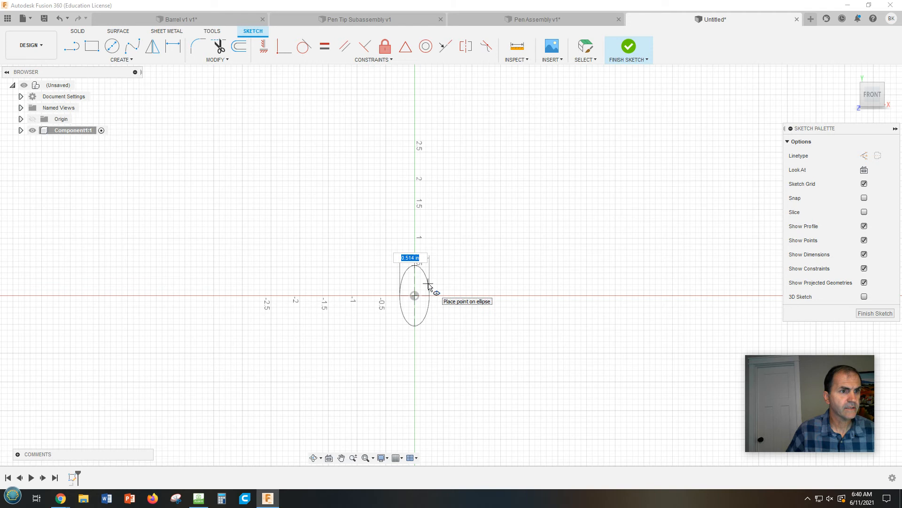
pyautogui.write('.3')
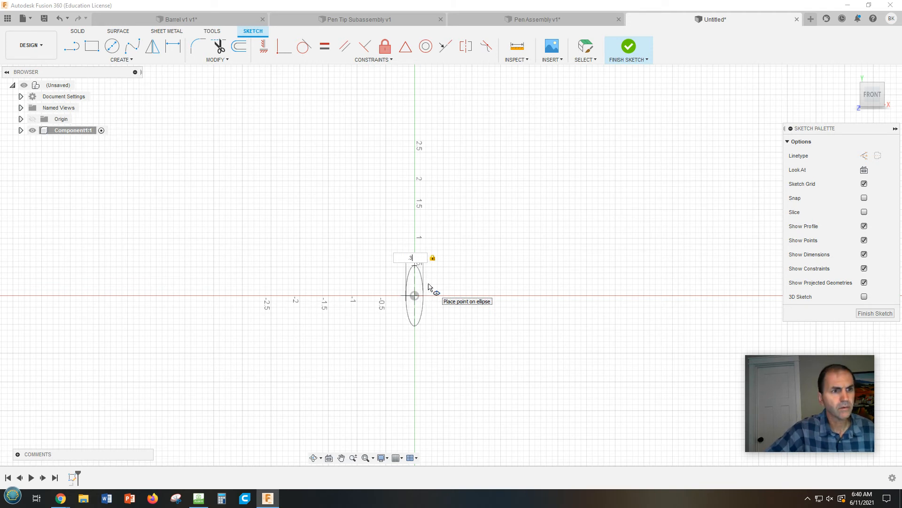
pyautogui.write('92')
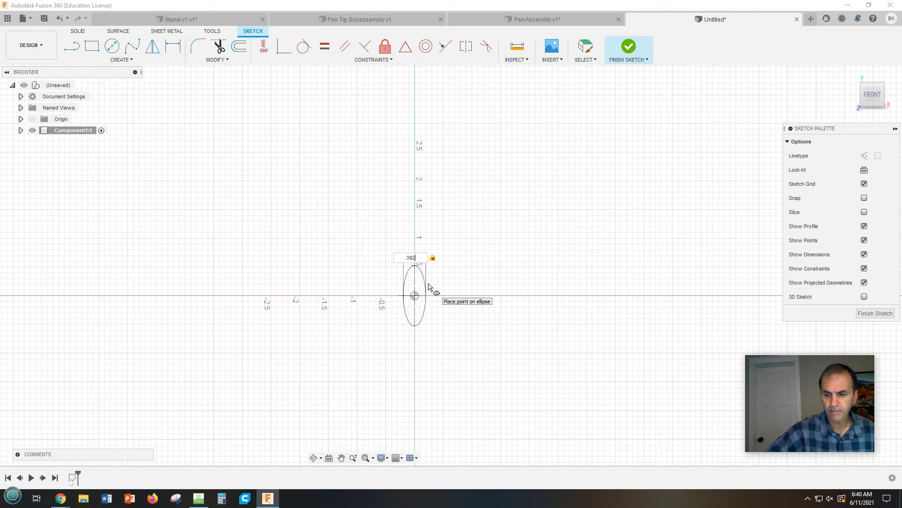
pyautogui.press('Return')
pyautogui.scroll(3, 397, 336)
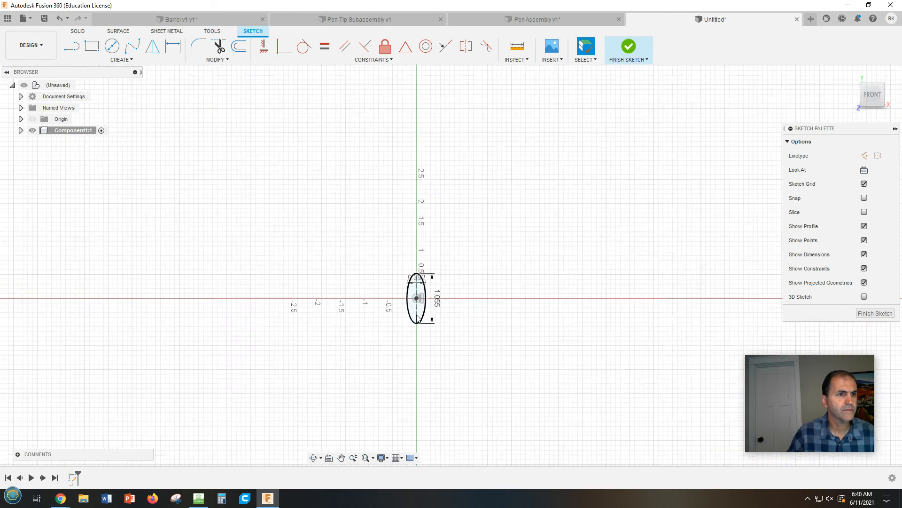
pyautogui.scroll(3, 424, 314)
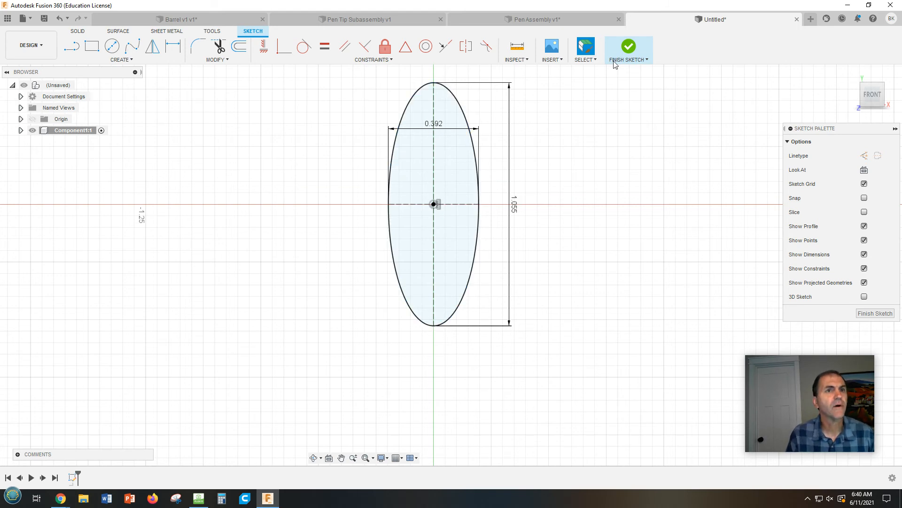
pyautogui.click(630, 47)
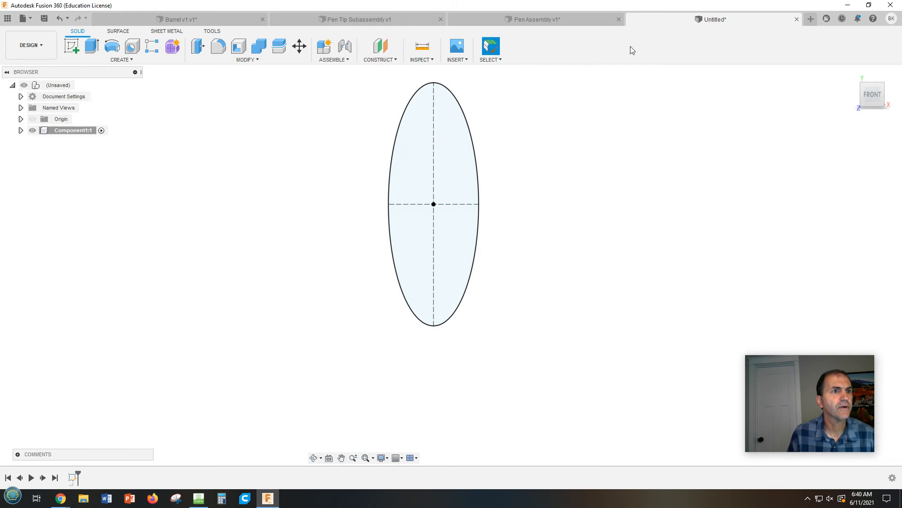
# Step: Turn on the layout grid in the modeling view
pyautogui.scroll(-2, 570, 181)
pyautogui.moveTo(569, 182); pyautogui.dragTo(563, 228, button='middle')
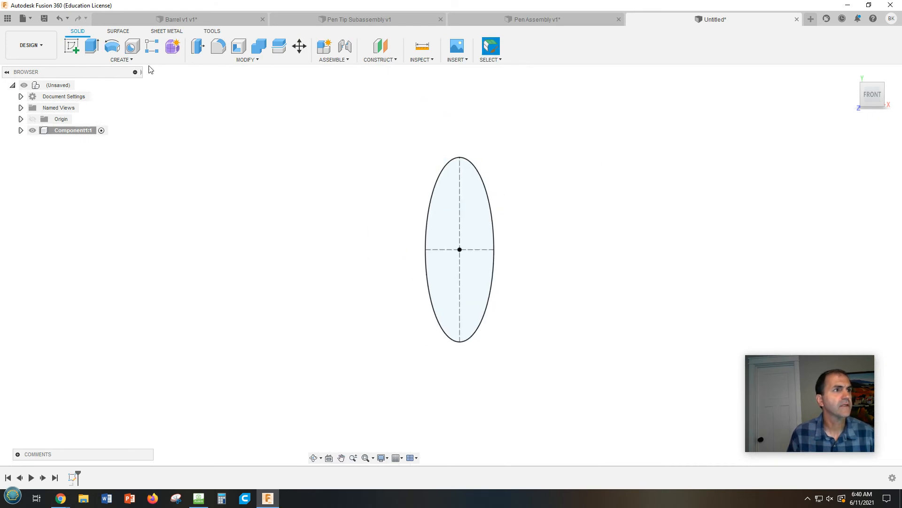
pyautogui.click(396, 459)
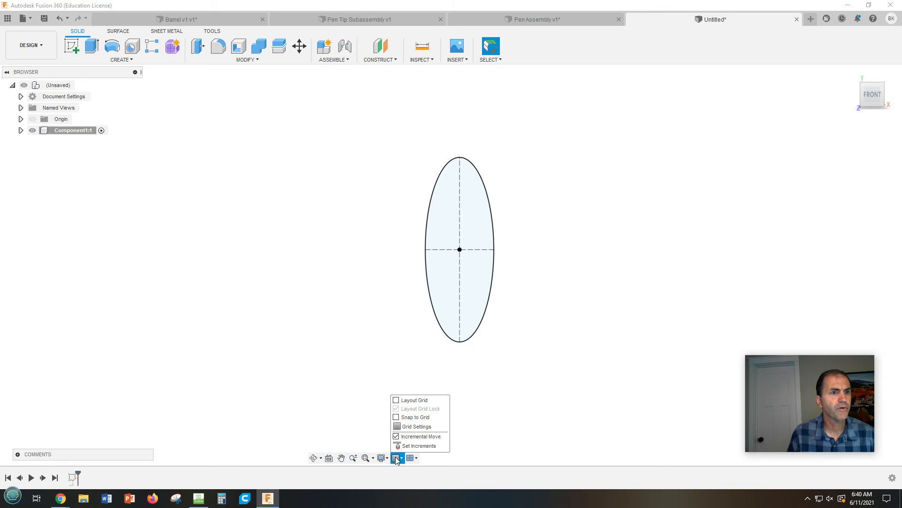
pyautogui.click(411, 401)
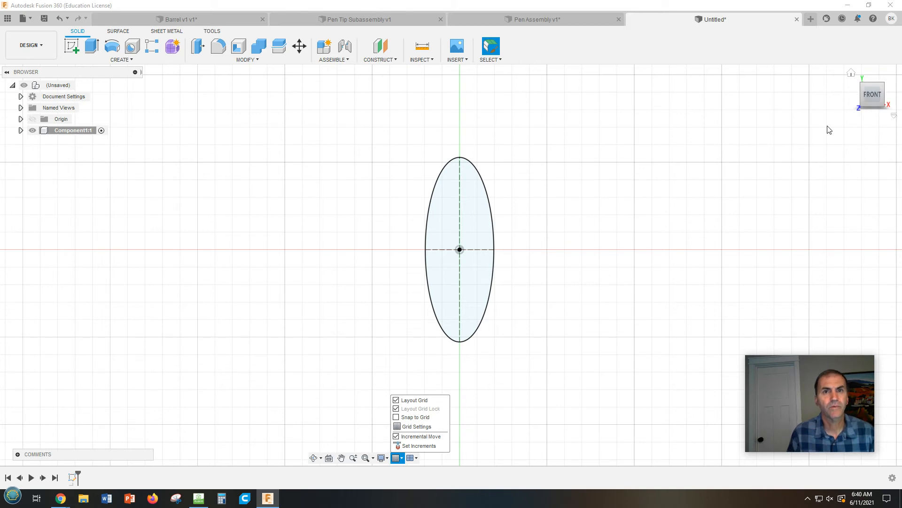
# Step: Create a sketch on the origin's YZ plane
pyautogui.moveTo(861, 103); pyautogui.dragTo(841, 101)
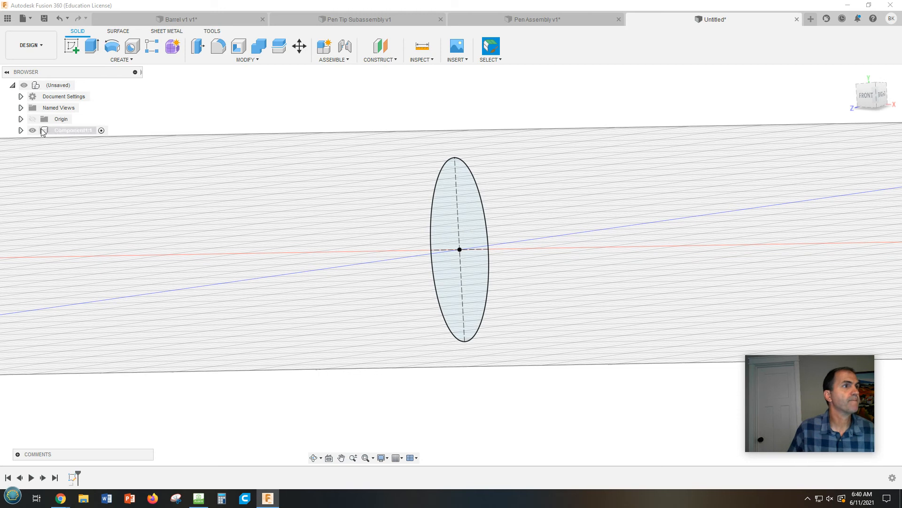
pyautogui.click(20, 119)
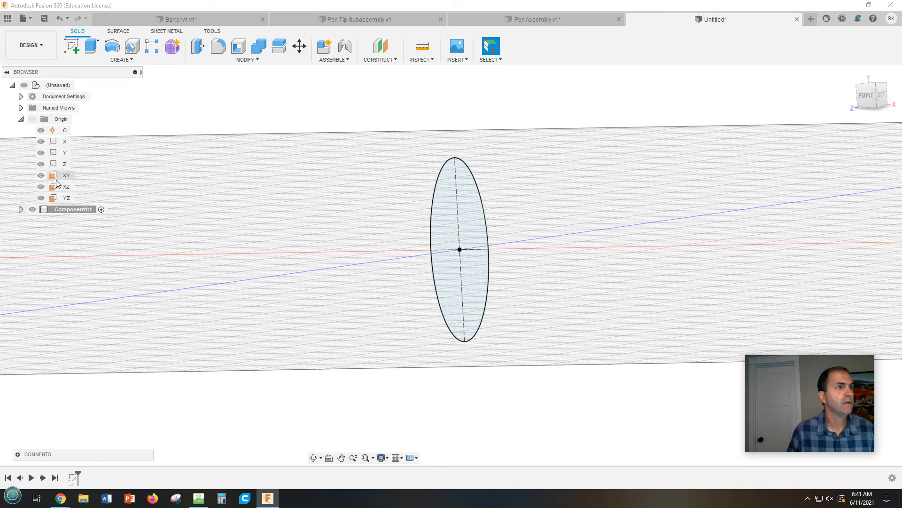
pyautogui.click(64, 198)
pyautogui.rightClick(62, 199)
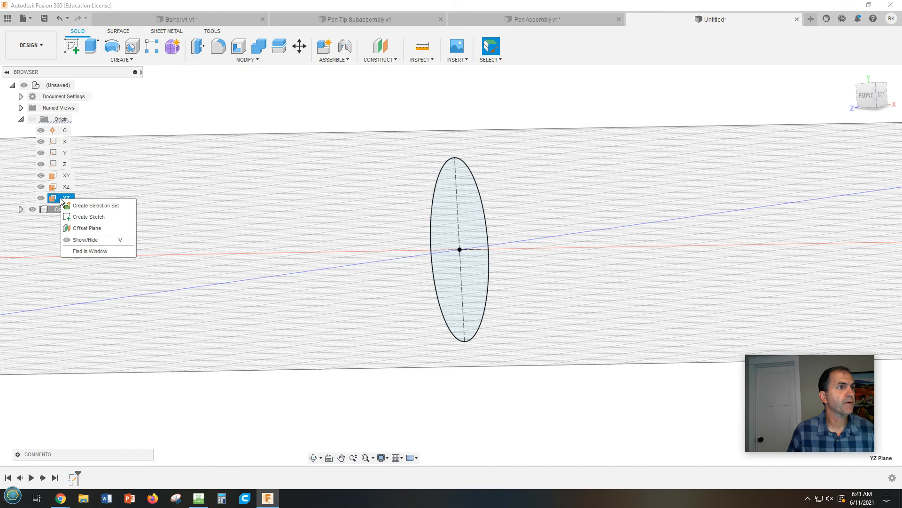
pyautogui.click(81, 217)
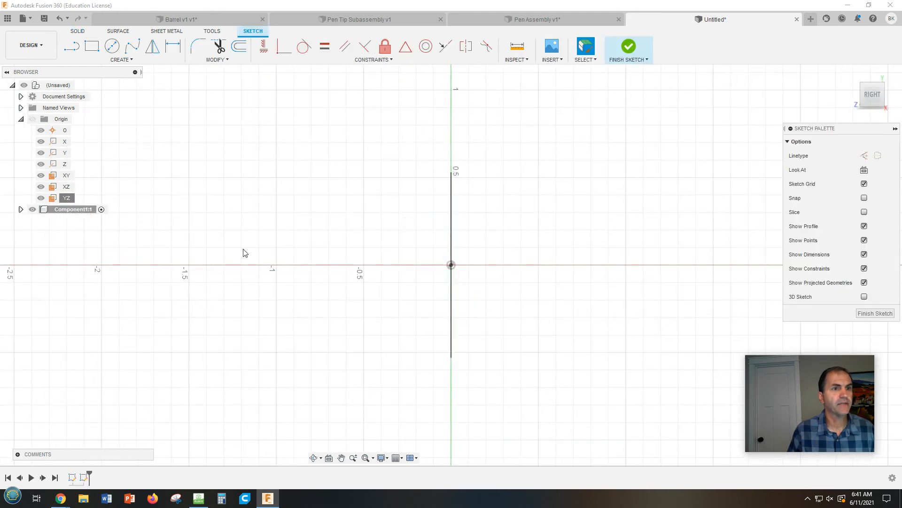
# Step: Project the edge-on ellipse curve into the YZ sketch with the projection link on
pyautogui.scroll(5, 452, 177)
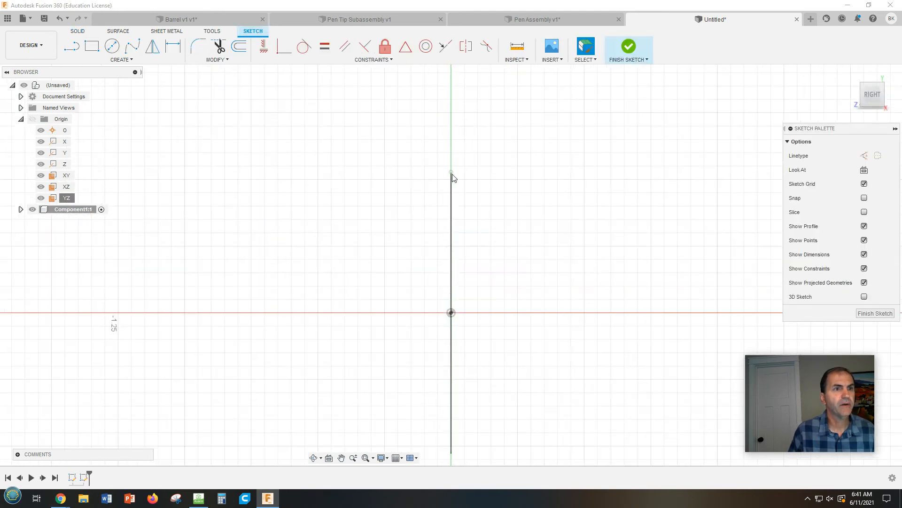
pyautogui.scroll(2, 447, 168)
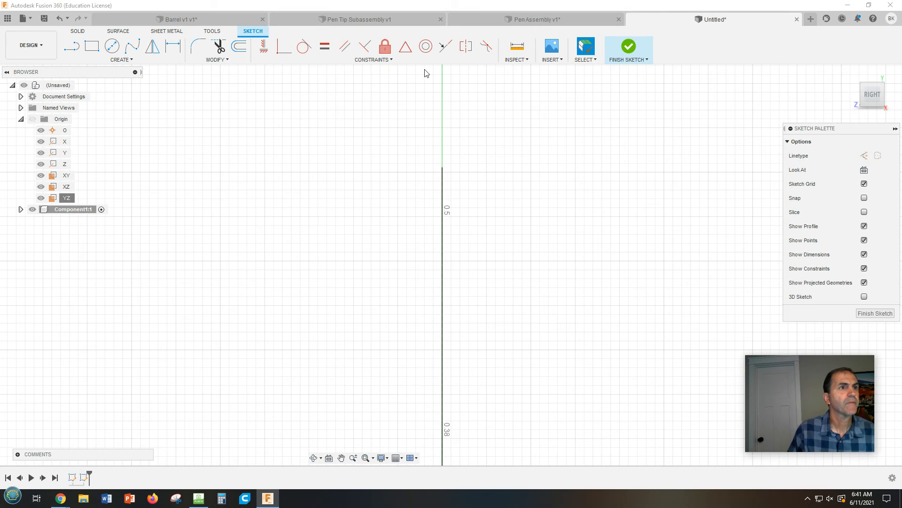
pyautogui.click(113, 47)
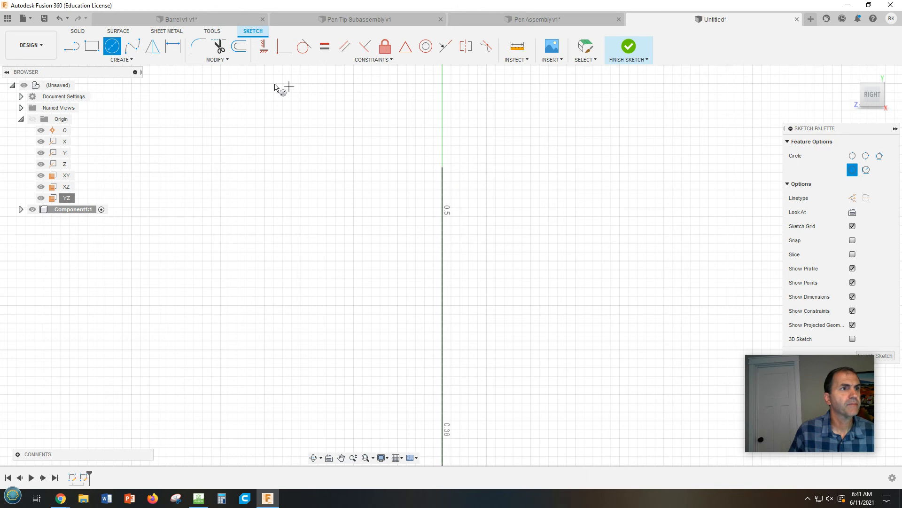
pyautogui.click(135, 62)
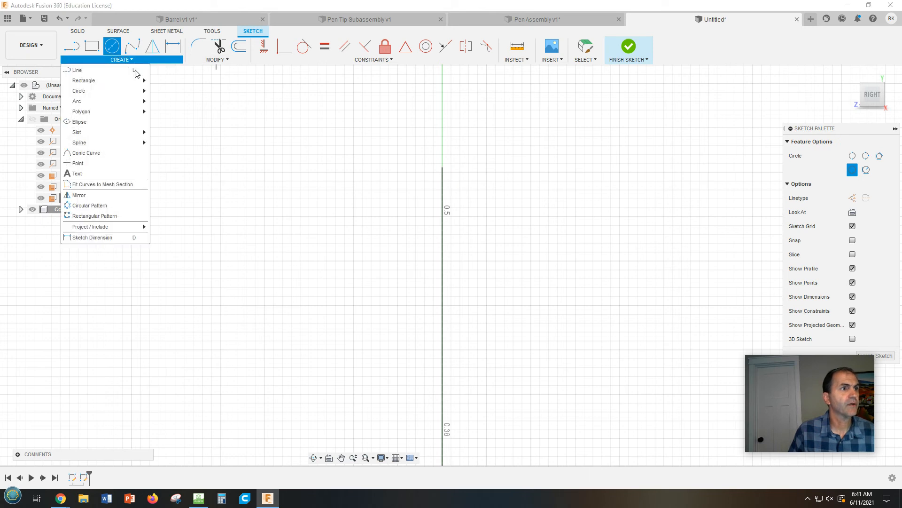
pyautogui.moveTo(107, 227)
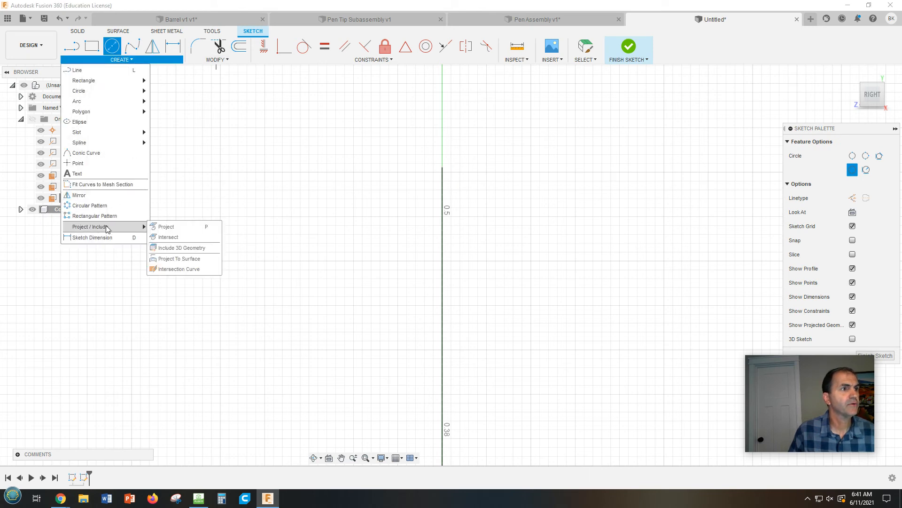
pyautogui.click(160, 226)
pyautogui.click(442, 206)
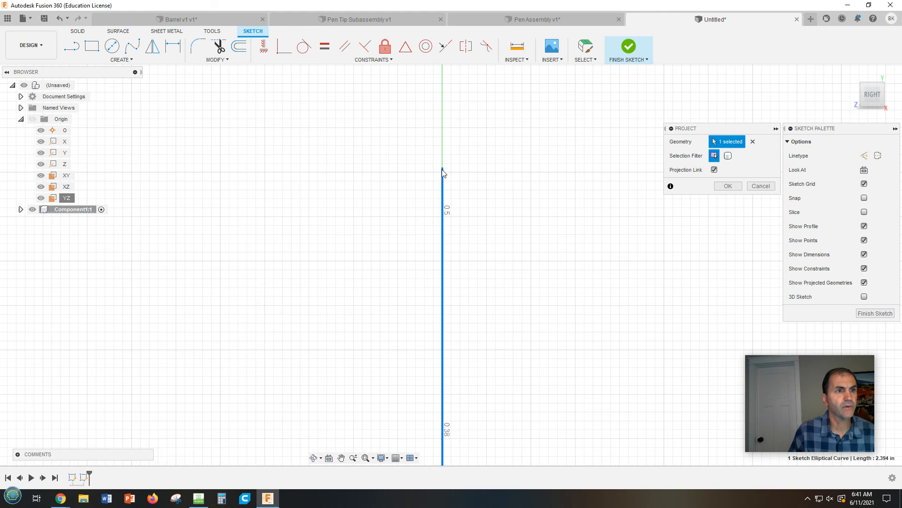
# Step: Draw a center-diameter circle about 0.092 in across, centered on the upper end of the projected ellipse line
pyautogui.click(112, 46)
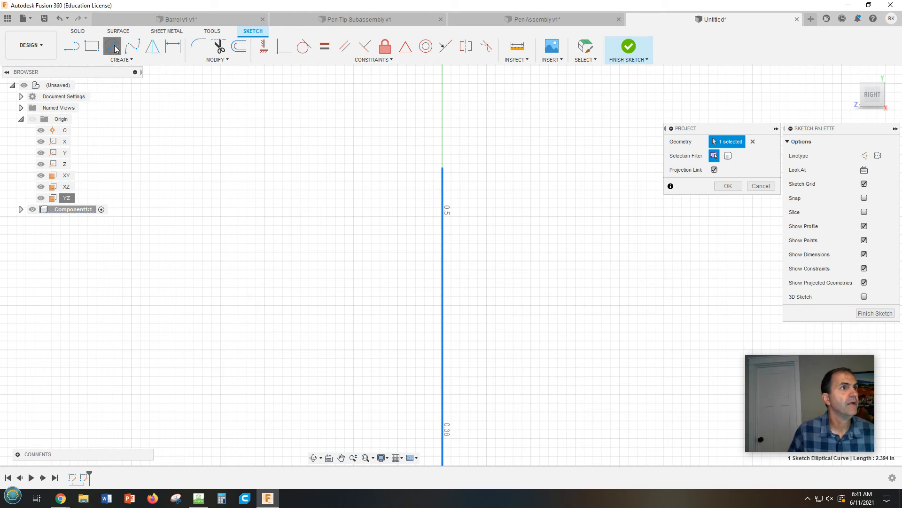
pyautogui.click(443, 168)
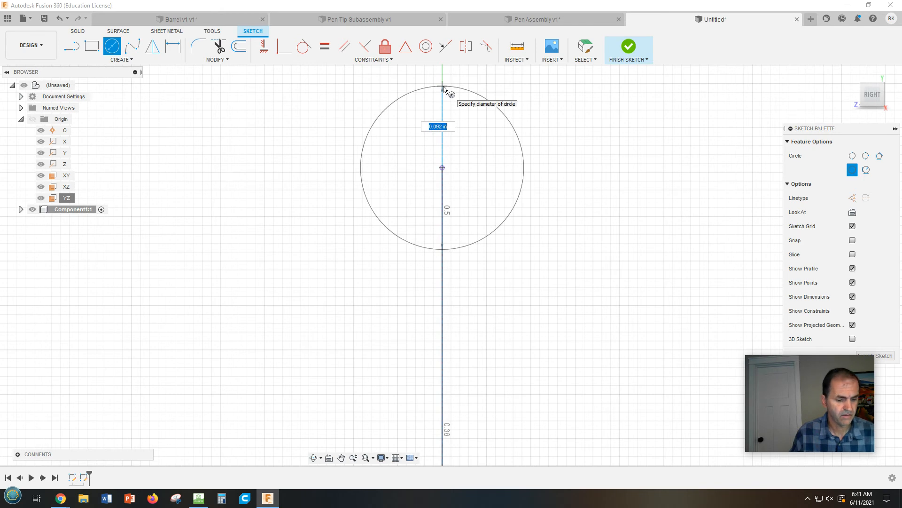
pyautogui.click(444, 88)
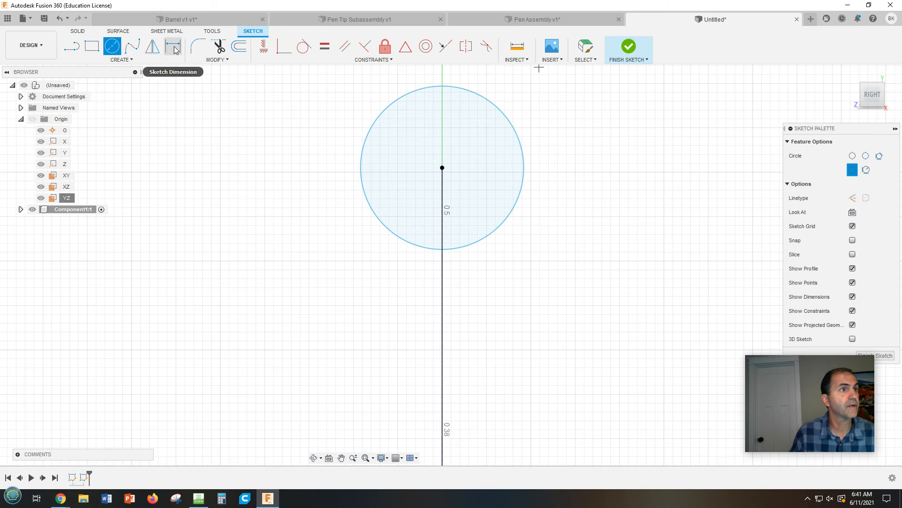
# Step: Dimension the circle's diameter and set it to 0.285 in
pyautogui.press('d')
pyautogui.click(521, 142)
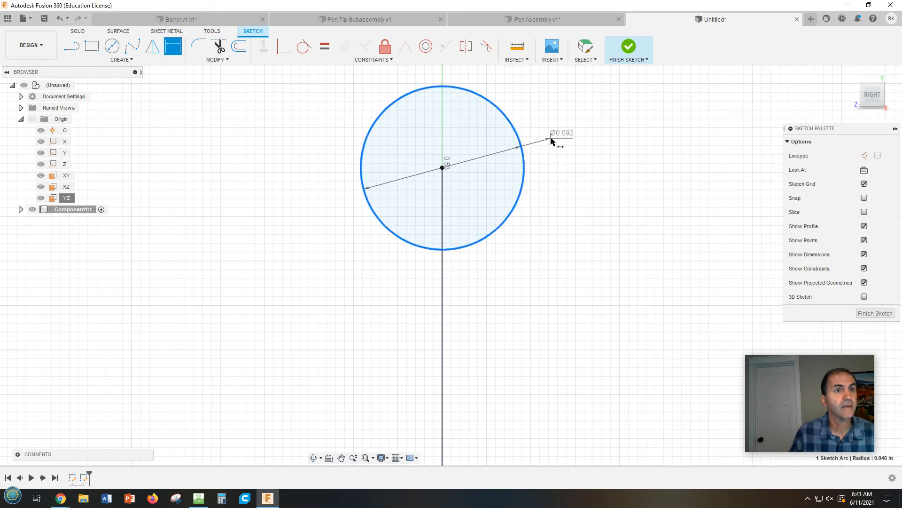
pyautogui.click(552, 137)
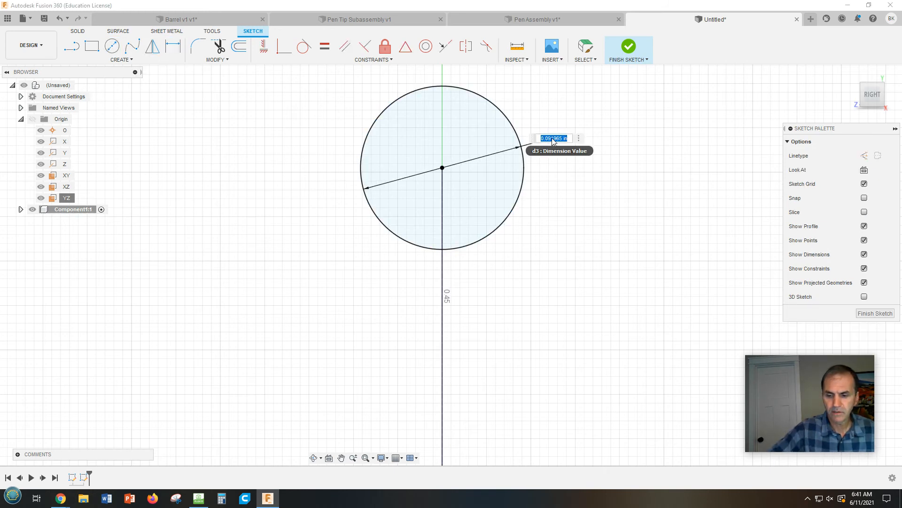
pyautogui.press('BackSpace')
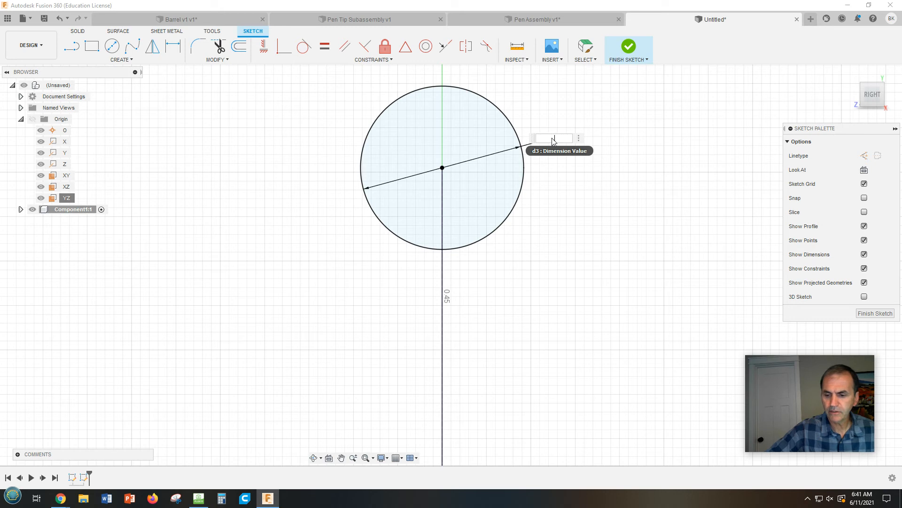
pyautogui.write('.285')
pyautogui.press('Return')
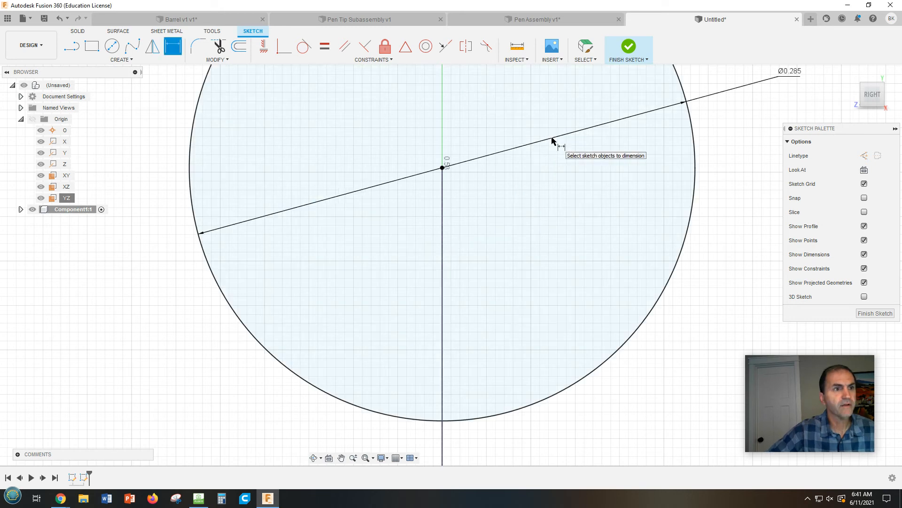
# Step: Draw a horizontal line across the full width of the circle at the height of its center
pyautogui.scroll(1, 553, 143)
pyautogui.scroll(-5, 570, 191)
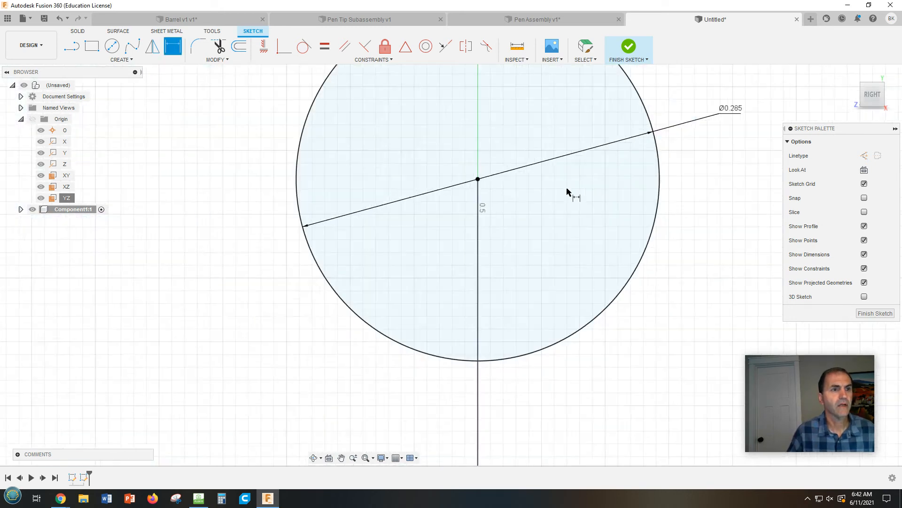
pyautogui.scroll(-1, 572, 212)
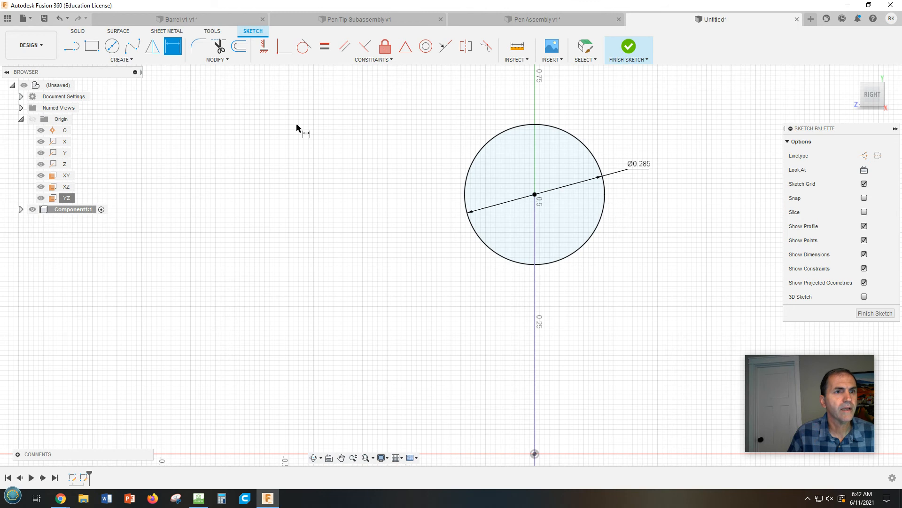
pyautogui.click(79, 47)
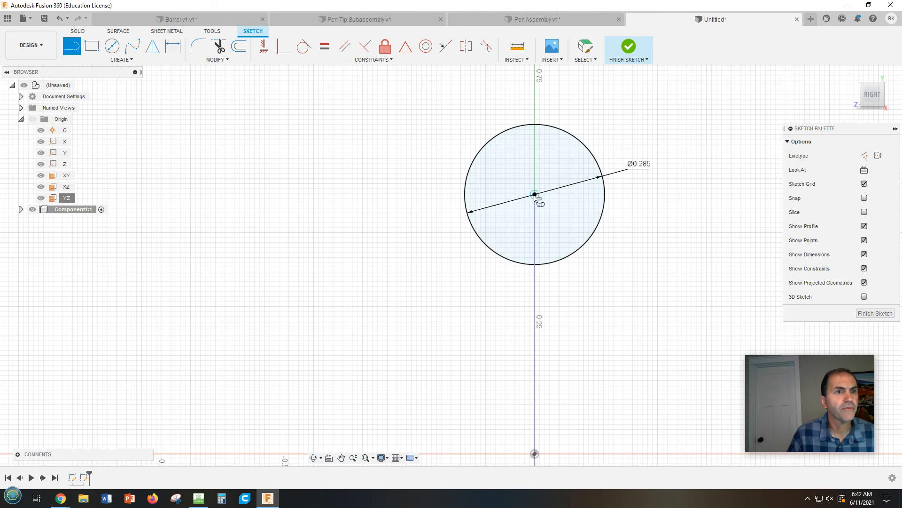
pyautogui.click(466, 194)
pyautogui.doubleClick(605, 194)
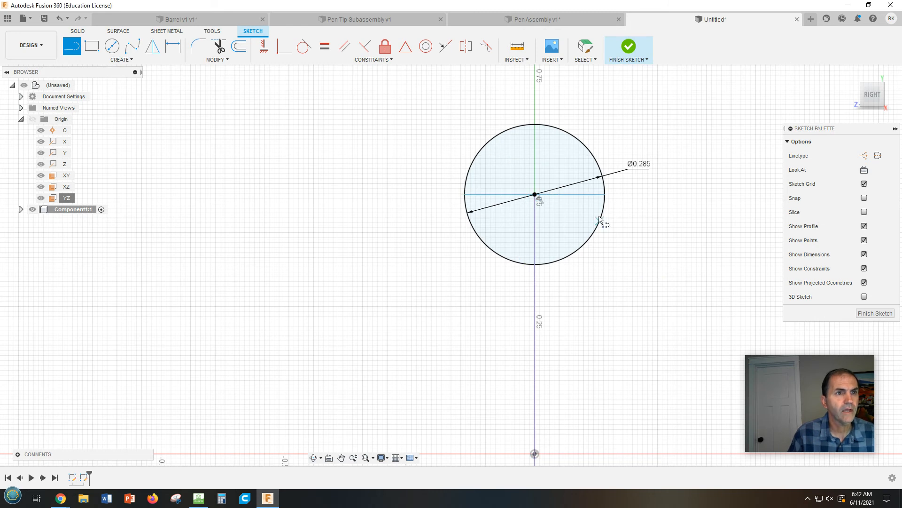
# Step: Apply a coincident constraint between the horizontal line and the circle's center point
pyautogui.click(284, 46)
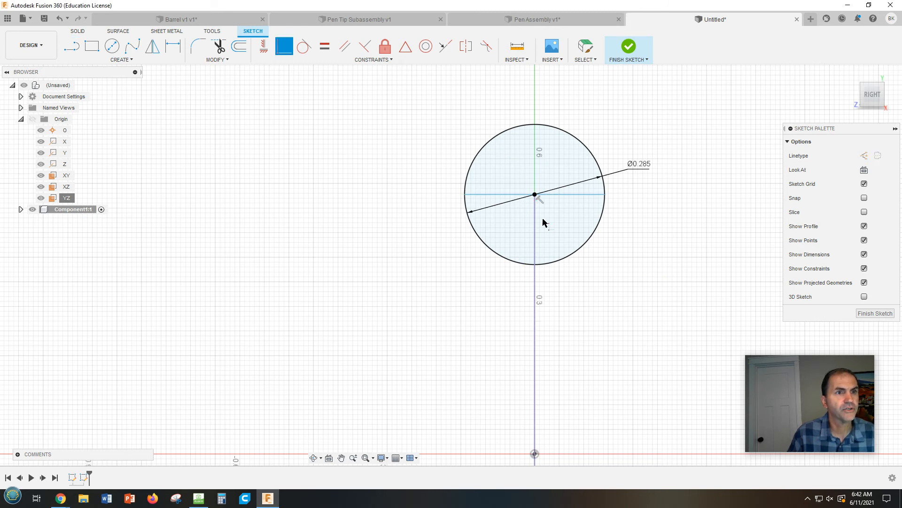
pyautogui.click(562, 194)
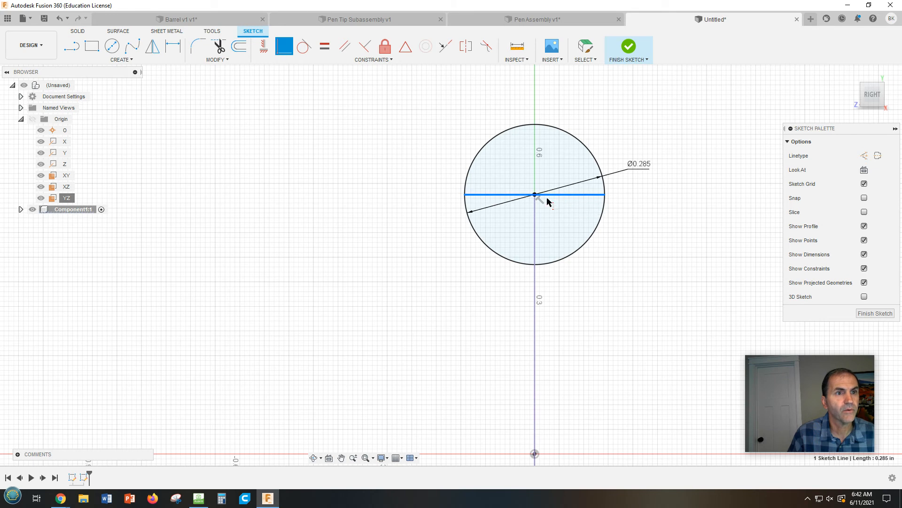
pyautogui.click(535, 195)
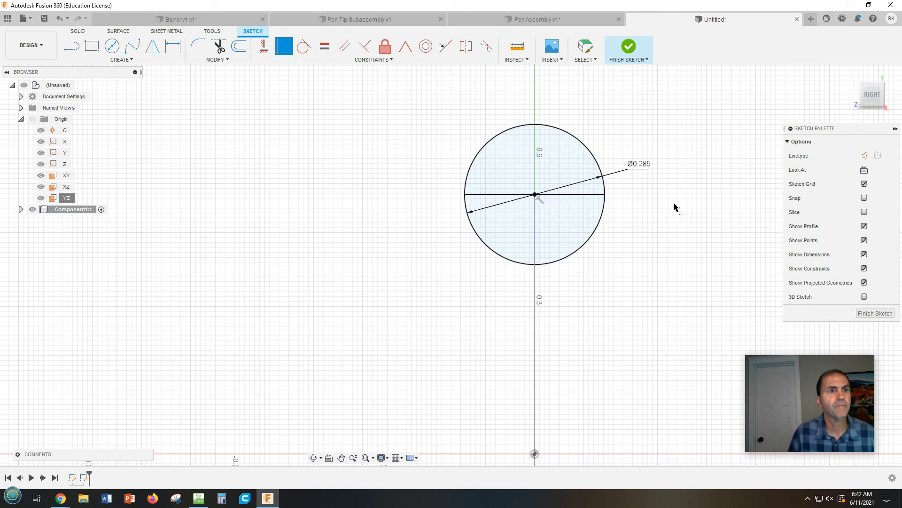
# Step: Trim away both lower quarter arcs of the circle, keeping the upper semicircle above the horizontal line
pyautogui.click(220, 46)
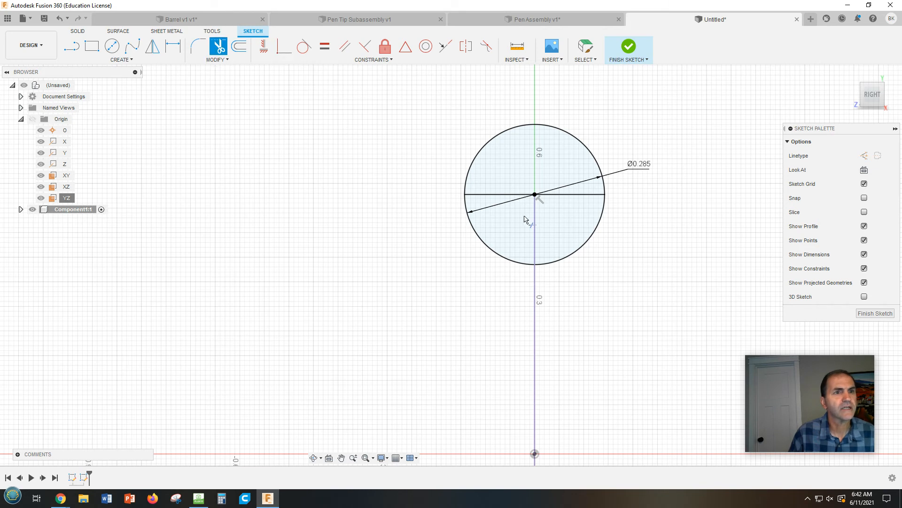
pyautogui.click(593, 236)
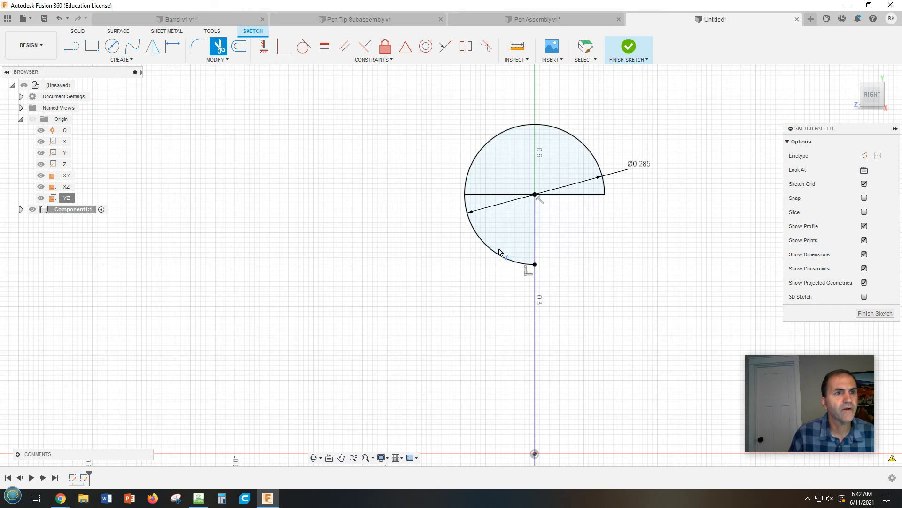
pyautogui.click(494, 249)
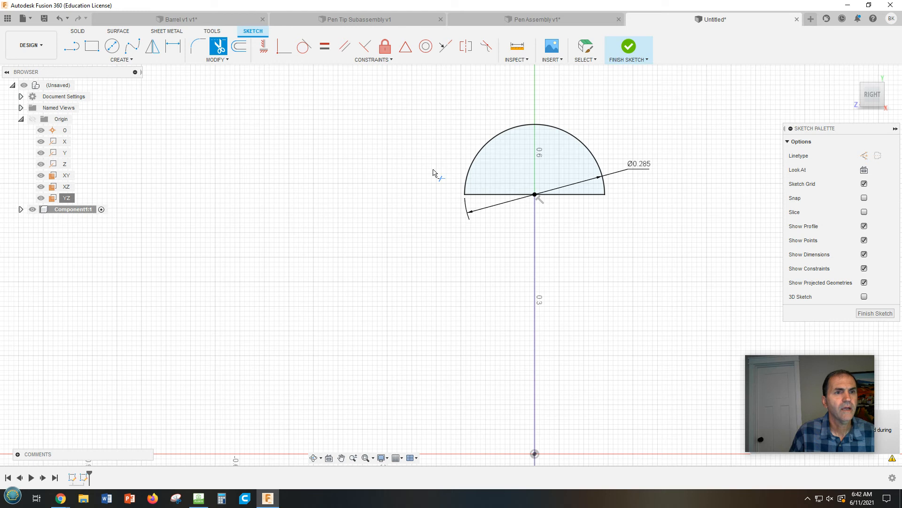
# Step: Draw a vertical line about 0.056 in long near the semicircle's left end, from the arc down to the horizontal line
pyautogui.scroll(1, 433, 173)
pyautogui.scroll(1, 503, 181)
pyautogui.scroll(1, 481, 181)
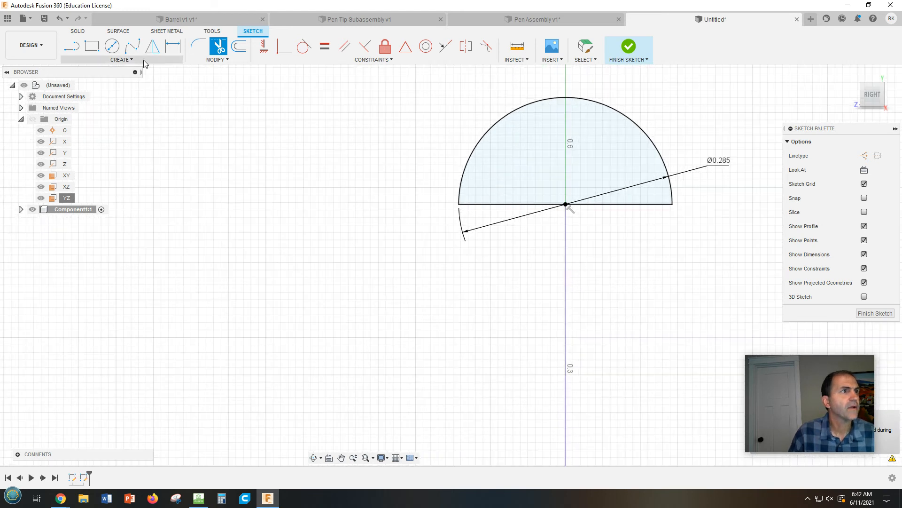
pyautogui.click(70, 50)
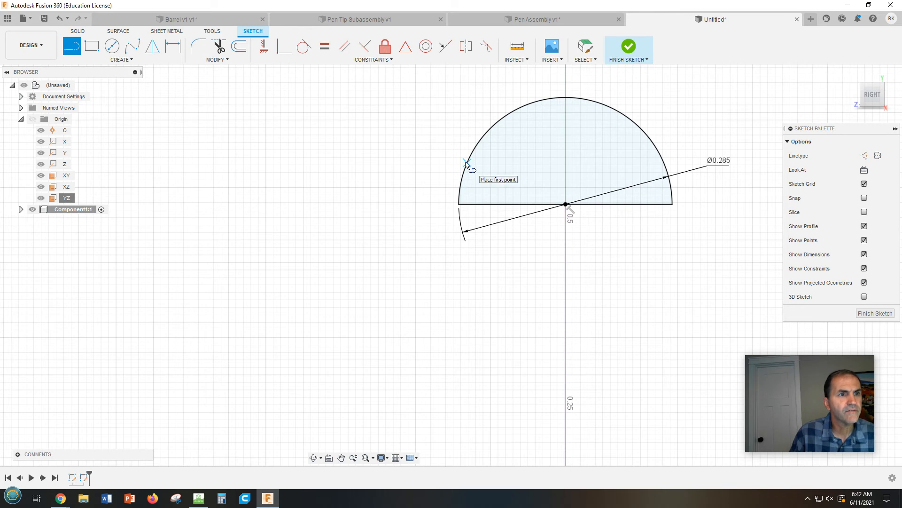
pyautogui.click(467, 163)
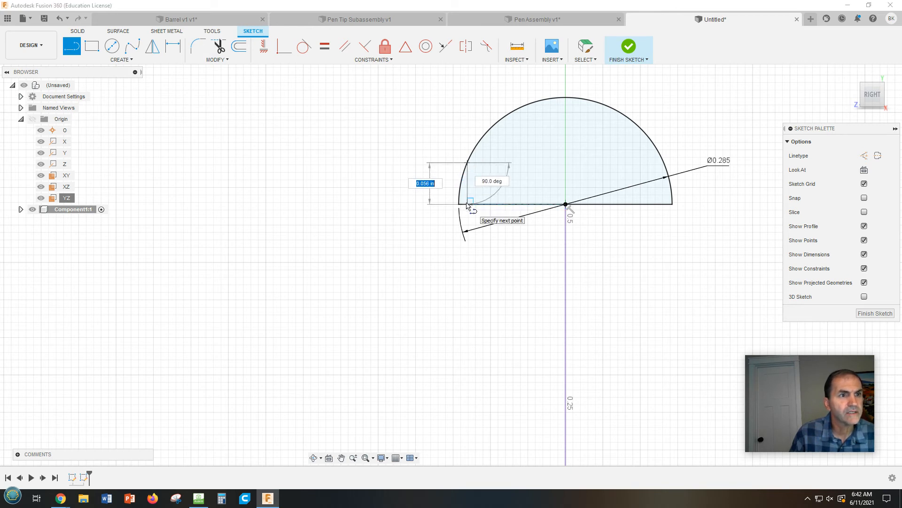
pyautogui.doubleClick(467, 204)
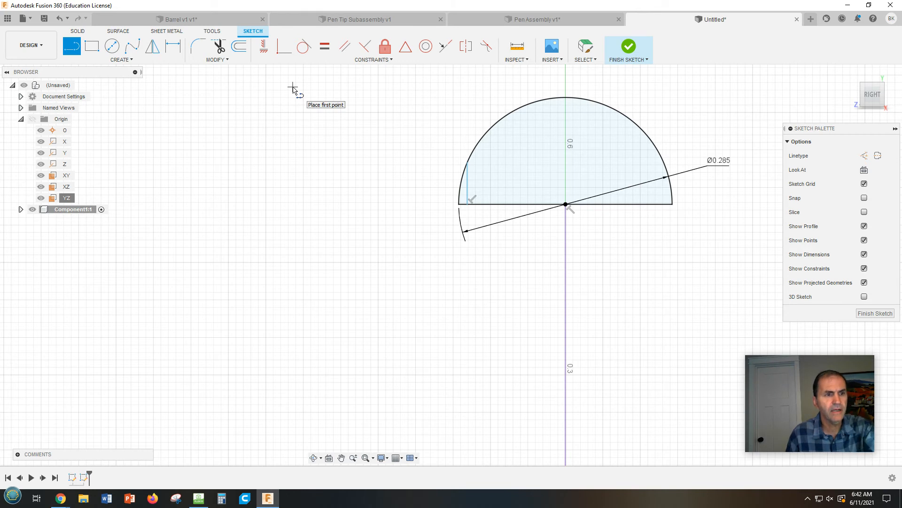
pyautogui.press('Escape')
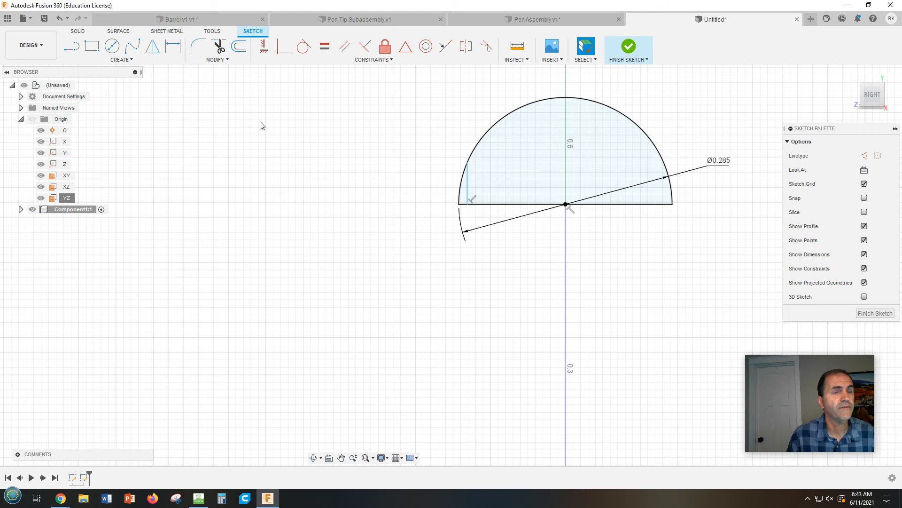
# Step: Mirror the short vertical line across the vertical centerline to the opposite end of the semicircle
pyautogui.click(468, 190)
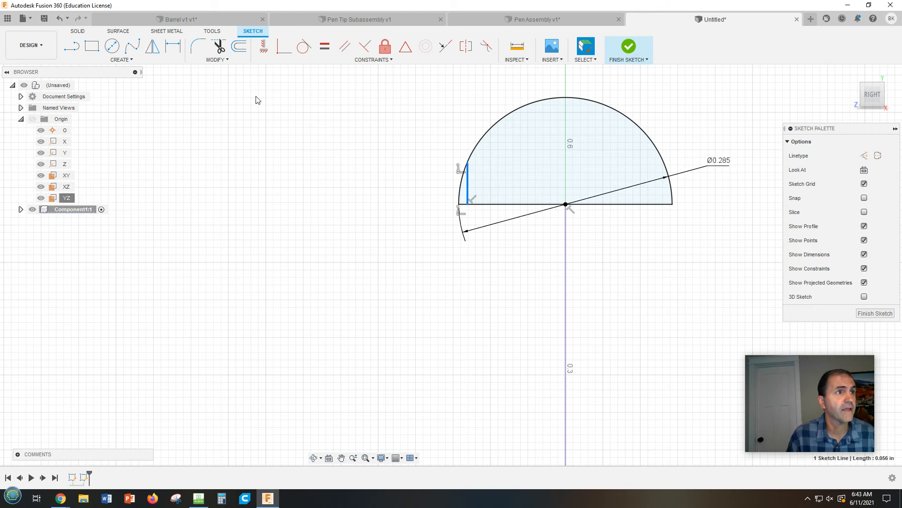
pyautogui.click(223, 59)
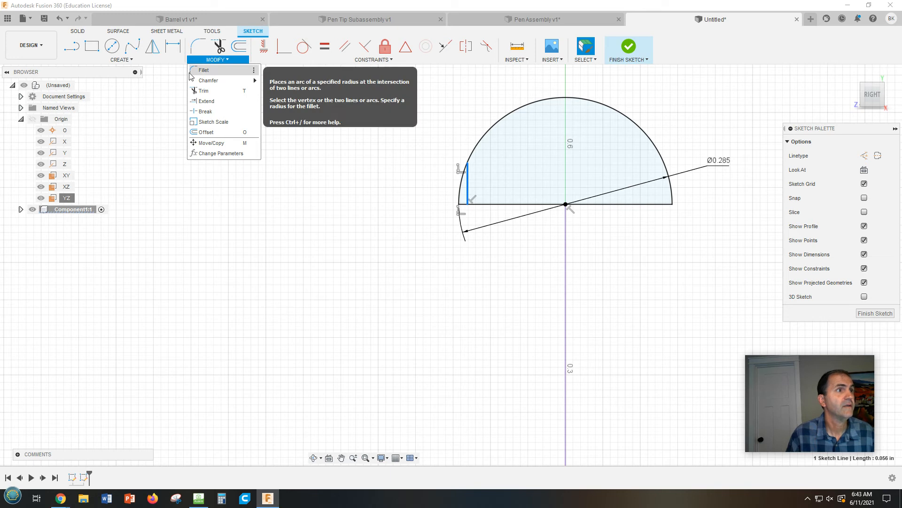
pyautogui.click(136, 55)
pyautogui.click(155, 49)
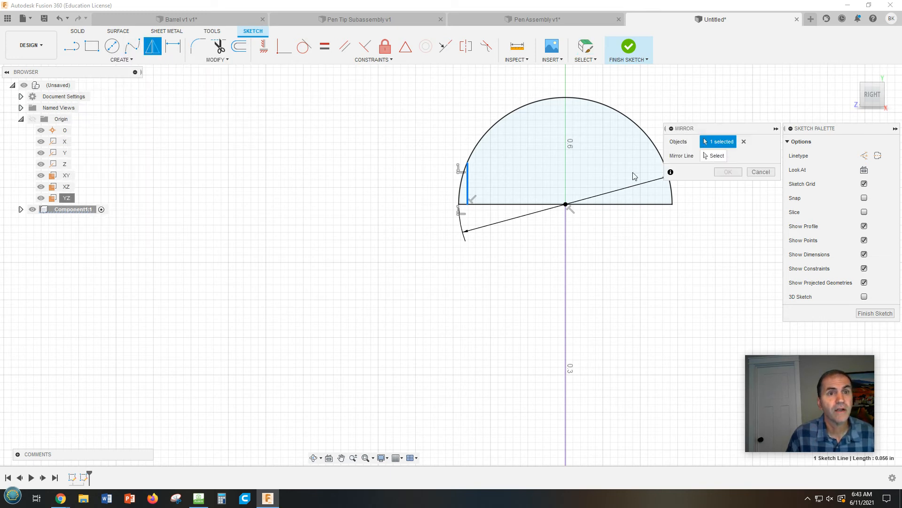
pyautogui.click(714, 156)
pyautogui.click(566, 242)
pyautogui.click(728, 172)
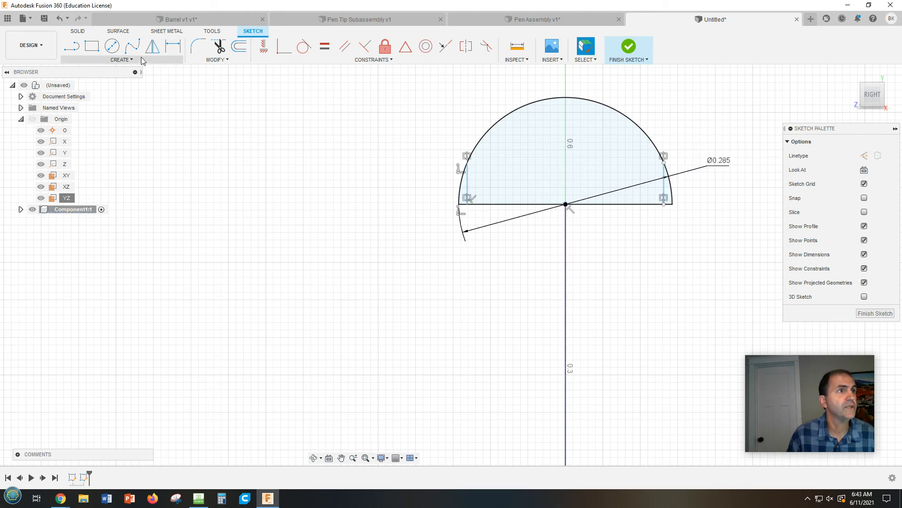
# Step: Dimension the horizontal distance between the two short vertical lines as 0.275 in and finish the sketch
pyautogui.click(172, 49)
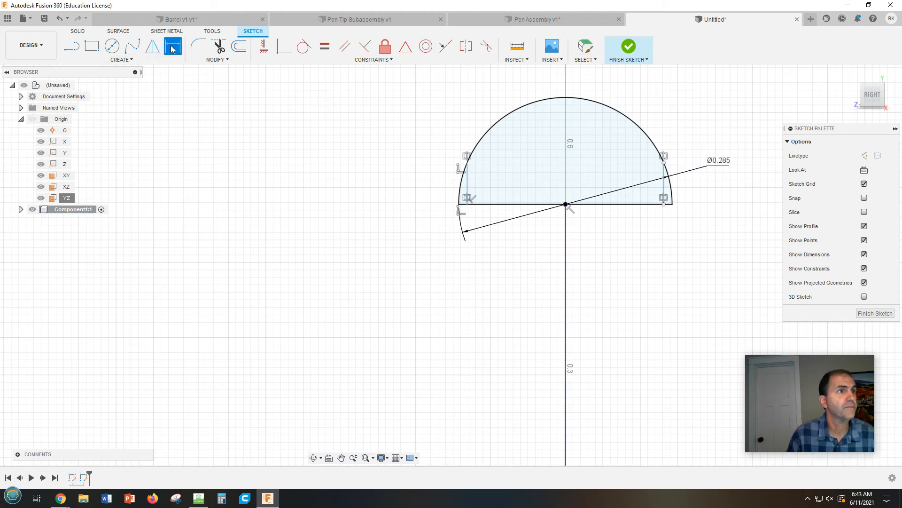
pyautogui.click(467, 204)
pyautogui.click(664, 204)
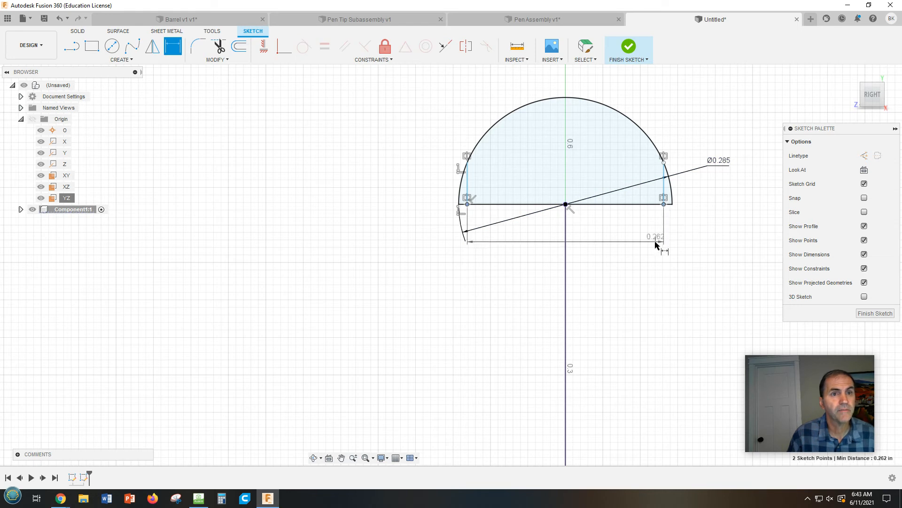
pyautogui.click(629, 240)
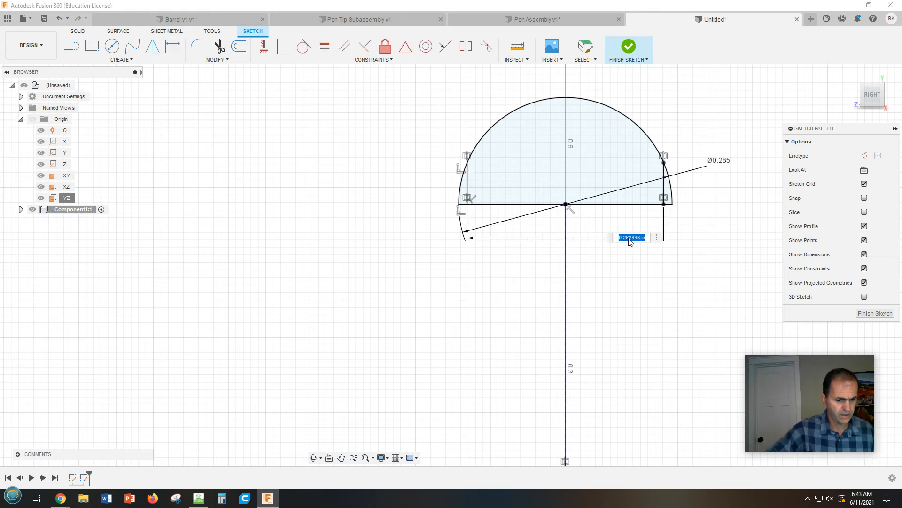
pyautogui.write('275')
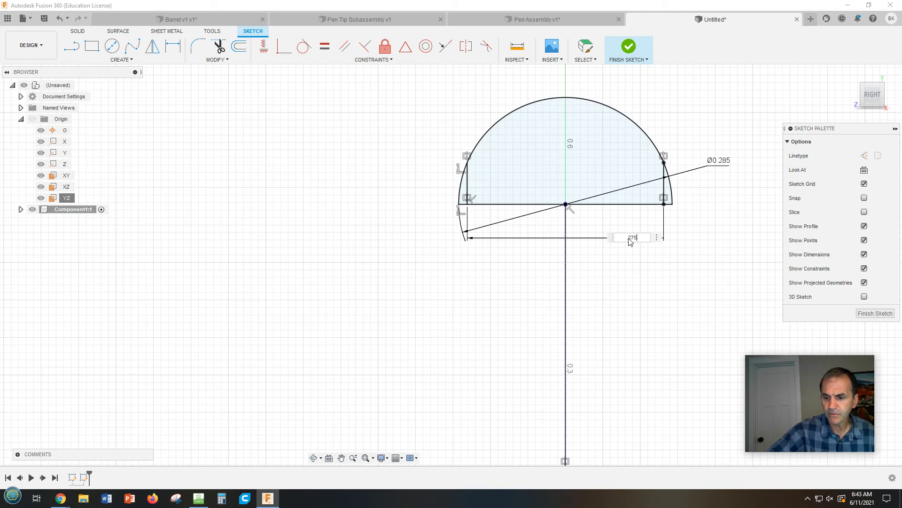
pyautogui.press('Return')
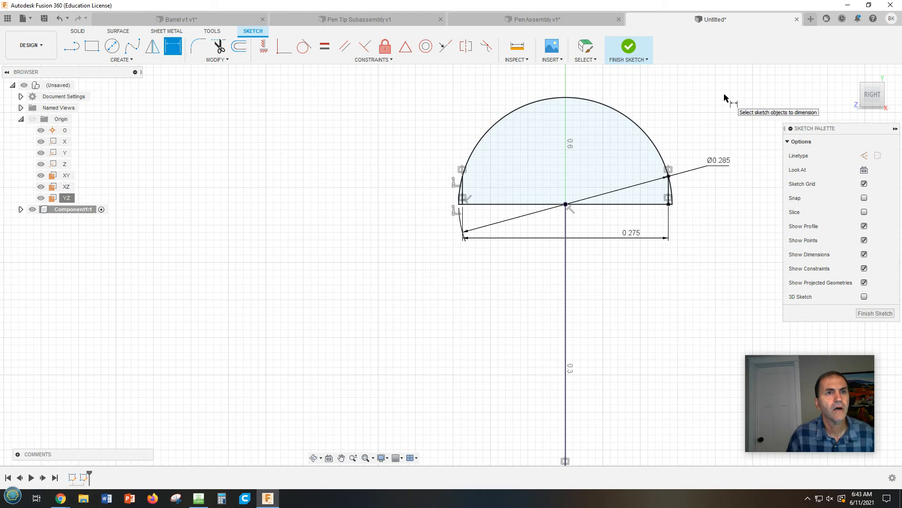
pyautogui.scroll(-2, 718, 101)
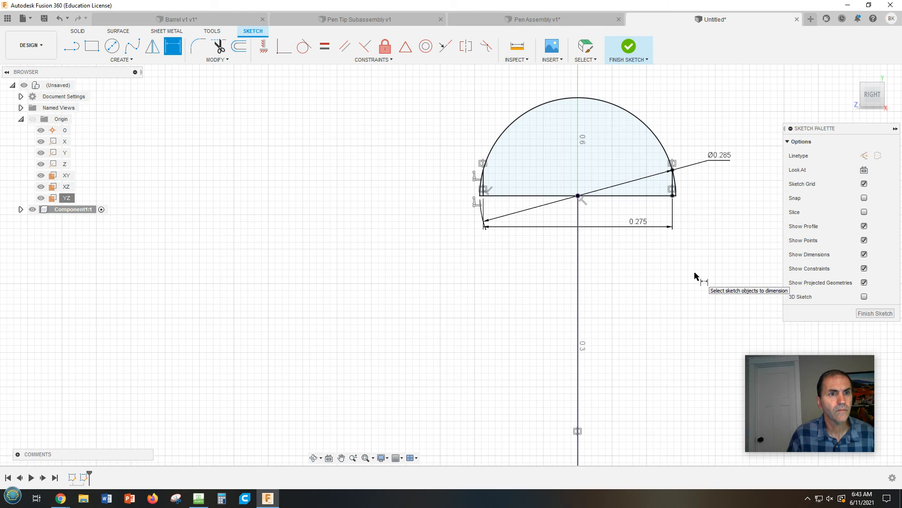
pyautogui.click(629, 47)
# Step: Sweep the semicircular profile between the two short vertical lines along the full ellipse path as a new body
pyautogui.scroll(2, 635, 132)
pyautogui.scroll(-5, 635, 132)
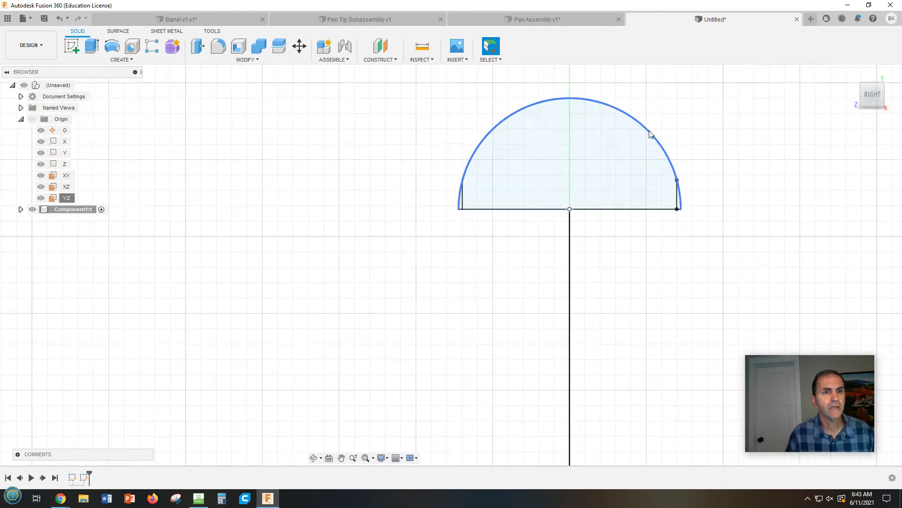
pyautogui.scroll(-3, 683, 193)
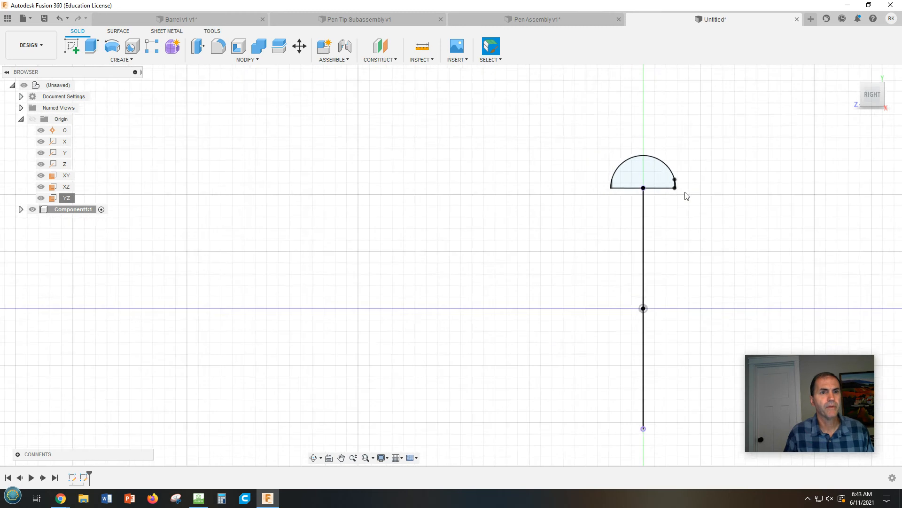
pyautogui.keyDown('shift'); pyautogui.moveTo(686, 196); pyautogui.dragTo(721, 199, button='middle'); pyautogui.keyUp('shift')
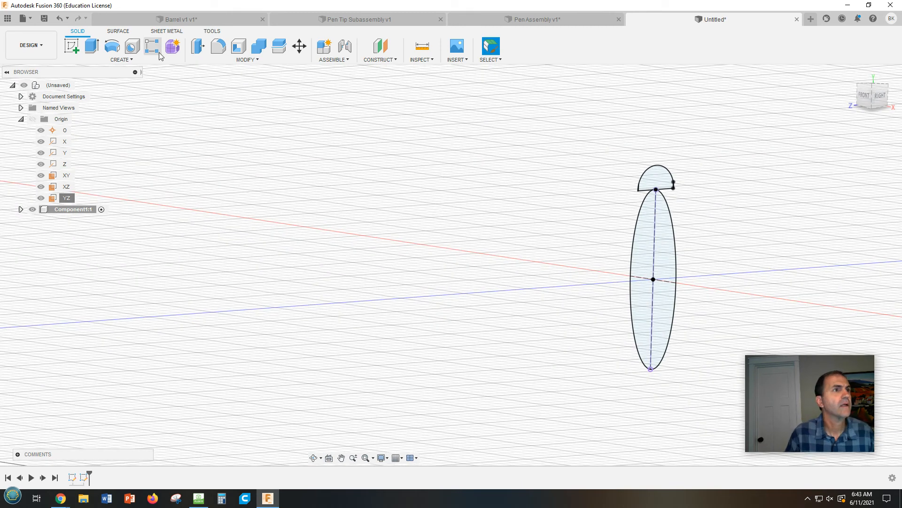
pyautogui.click(121, 60)
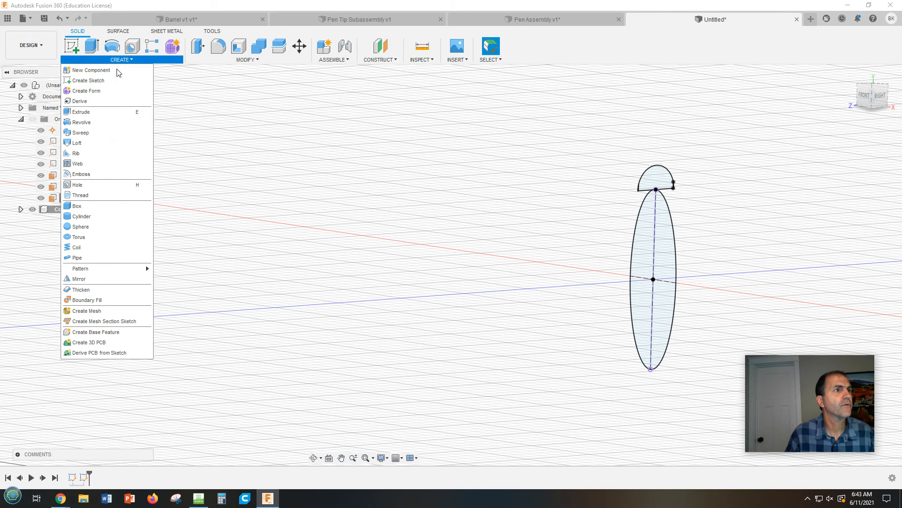
pyautogui.click(81, 133)
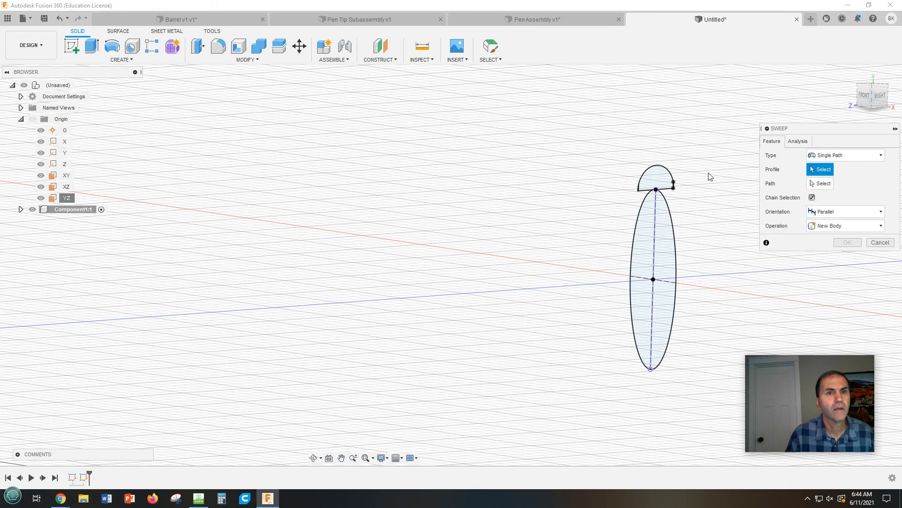
pyautogui.scroll(3, 663, 183)
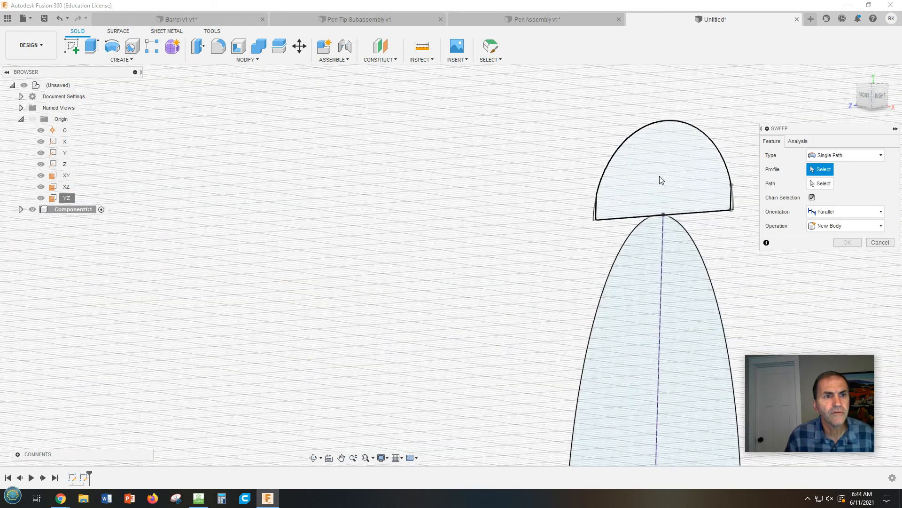
pyautogui.click(661, 178)
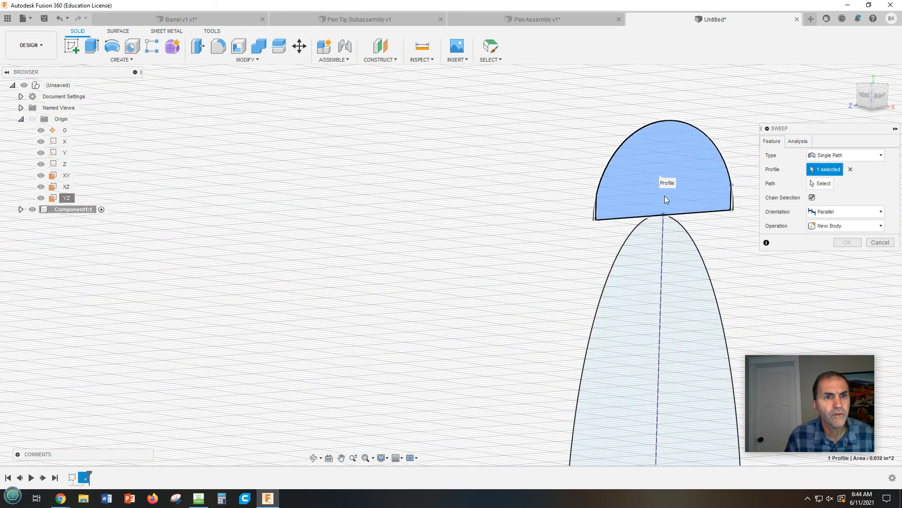
pyautogui.scroll(-2, 731, 233)
pyautogui.scroll(-2, 731, 234)
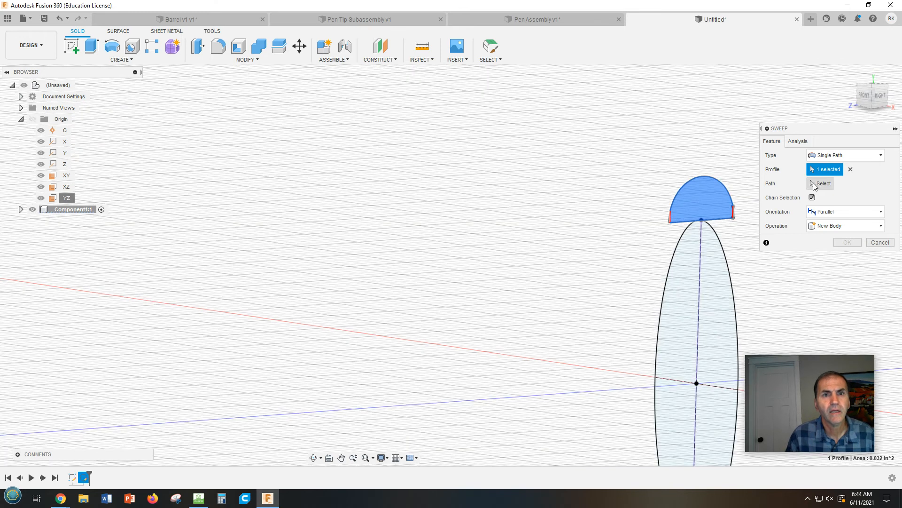
pyautogui.click(820, 184)
pyautogui.click(682, 235)
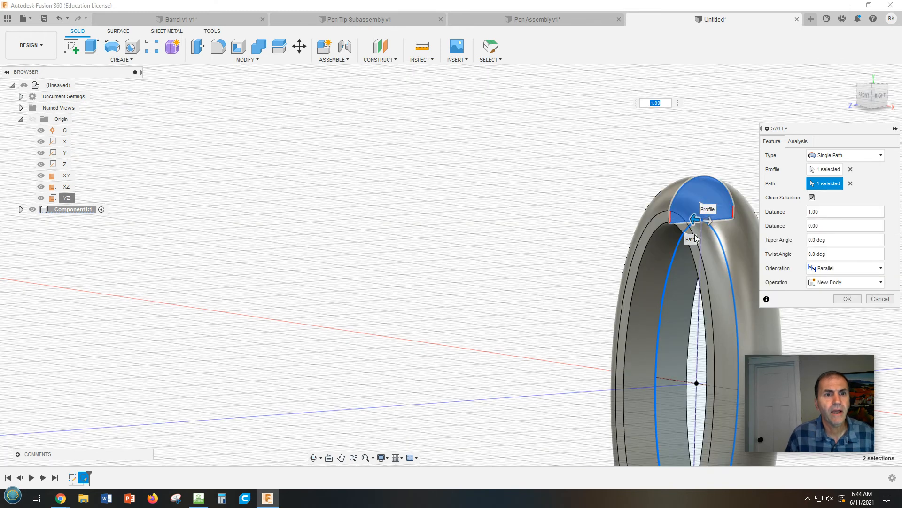
pyautogui.scroll(-2, 723, 269)
pyautogui.scroll(-2, 727, 274)
pyautogui.moveTo(739, 284); pyautogui.dragTo(566, 182, button='middle')
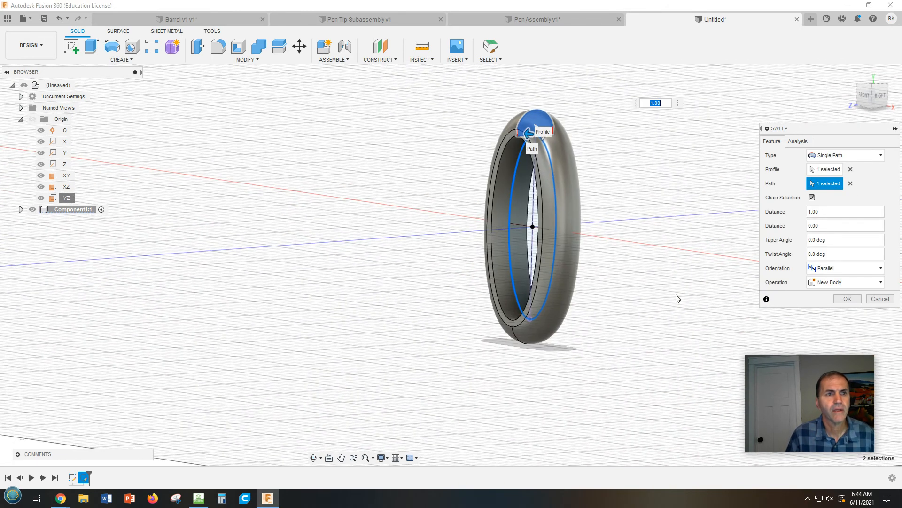
pyautogui.click(848, 299)
pyautogui.scroll(2, 671, 324)
pyautogui.scroll(-2, 673, 326)
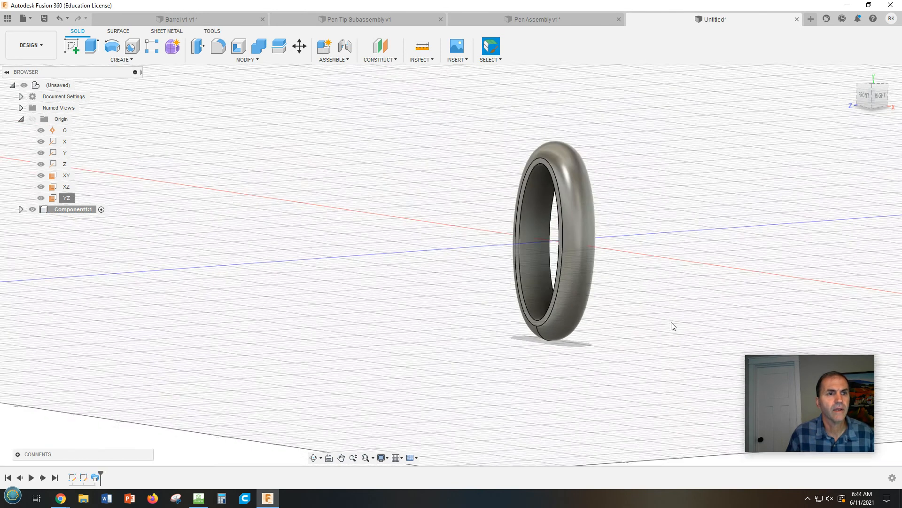
# Step: Turn off the layout grid display
pyautogui.scroll(-1, 673, 325)
pyautogui.keyDown('shift'); pyautogui.moveTo(609, 343); pyautogui.dragTo(636, 328, button='middle'); pyautogui.keyUp('shift')
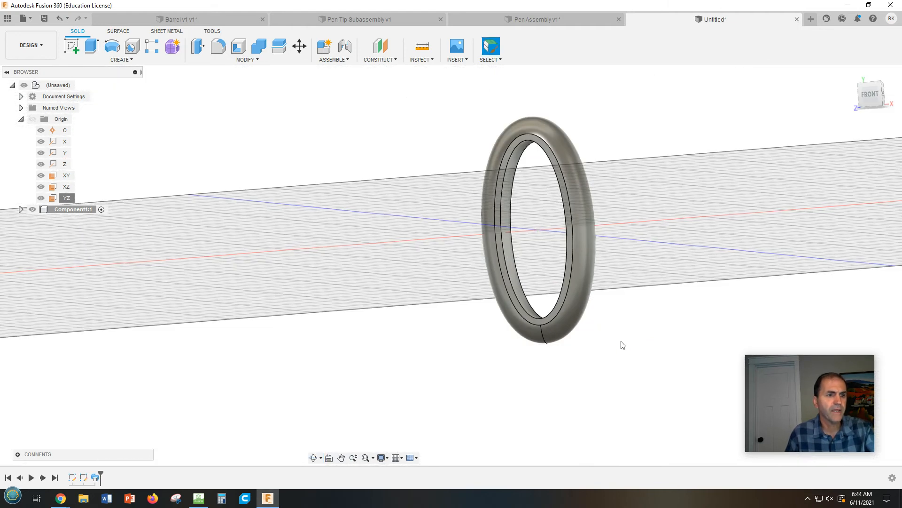
pyautogui.click(399, 458)
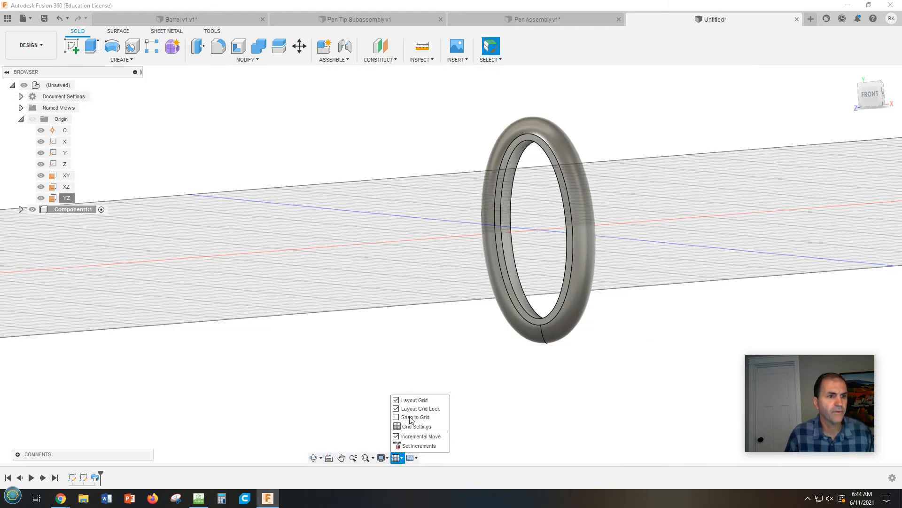
pyautogui.click(416, 400)
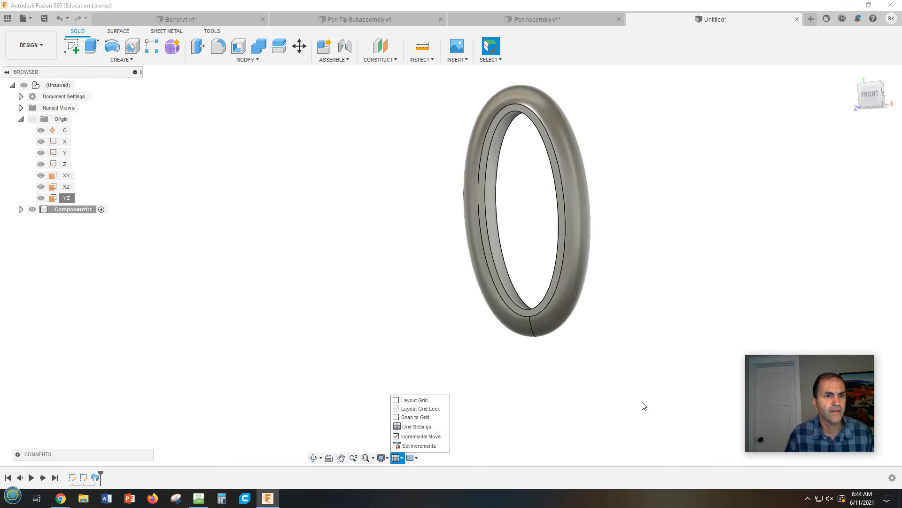
pyautogui.keyDown('shift'); pyautogui.moveTo(618, 342); pyautogui.dragTo(603, 354, button='middle'); pyautogui.keyUp('shift')
pyautogui.press('Escape')
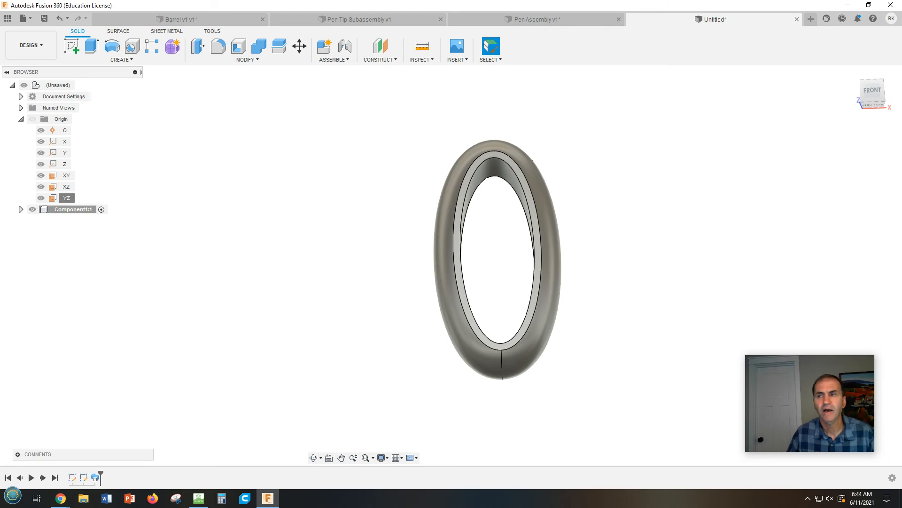
pyautogui.click(60, 498)
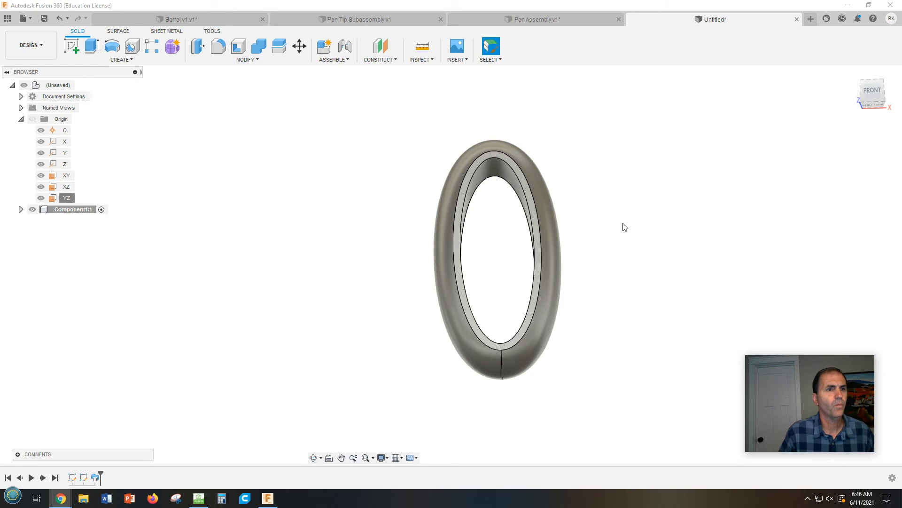
pyautogui.click(871, 96)
pyautogui.scroll(5, 582, 301)
pyautogui.moveTo(606, 283); pyautogui.dragTo(661, 287, button='middle')
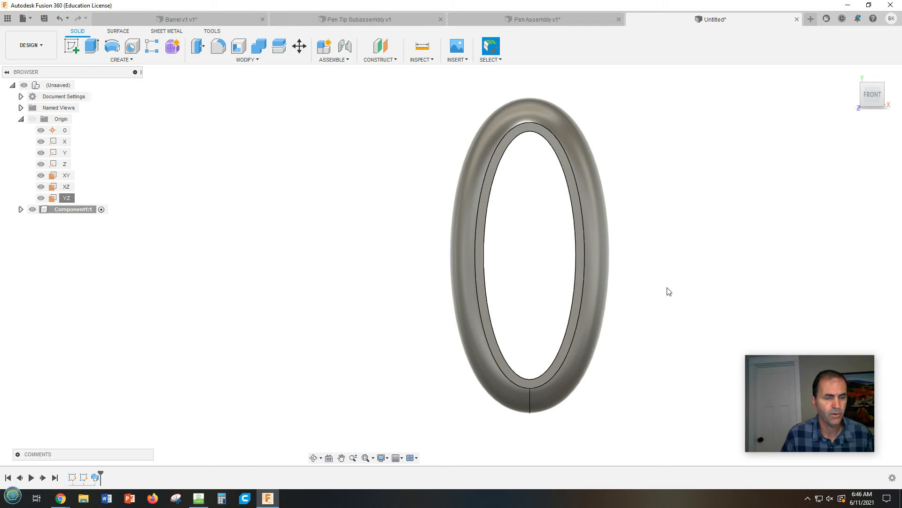
pyautogui.keyDown('shift'); pyautogui.moveTo(662, 301); pyautogui.dragTo(667, 297, button='middle'); pyautogui.keyUp('shift')
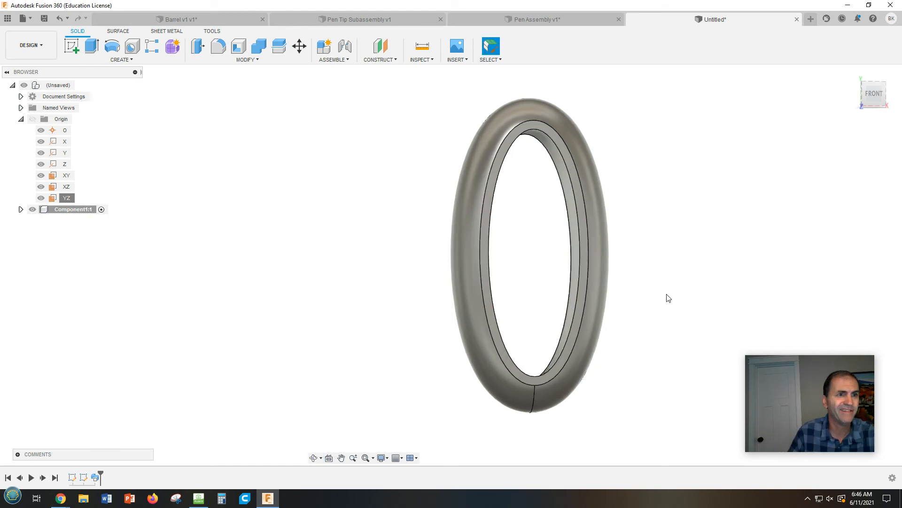
# Step: From the front view, create a construction point at the vertex where the ring's bottom seam meets the front rim's outer edge
pyautogui.click(872, 93)
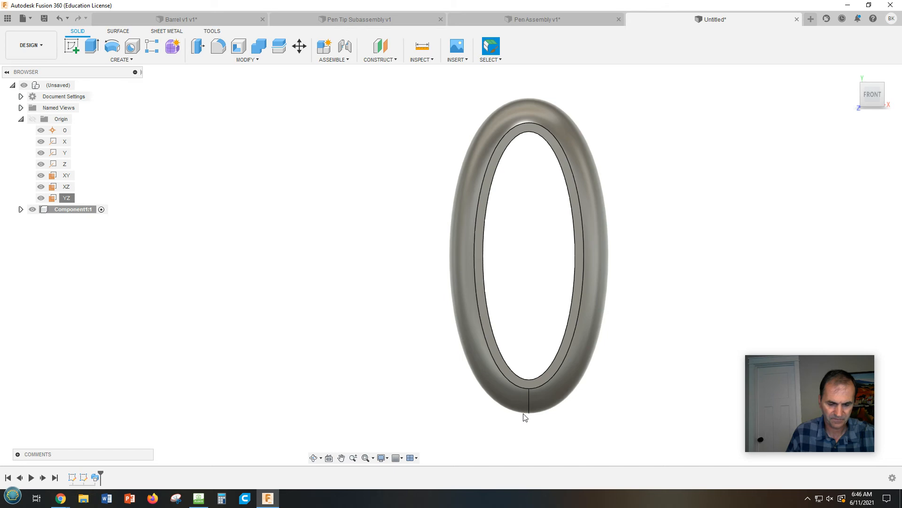
pyautogui.moveTo(566, 412); pyautogui.dragTo(550, 387, button='middle')
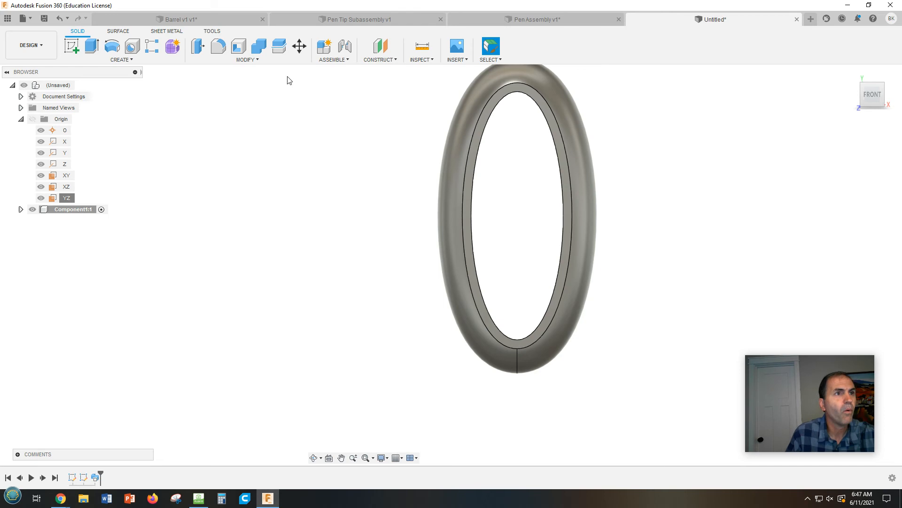
pyautogui.click(381, 60)
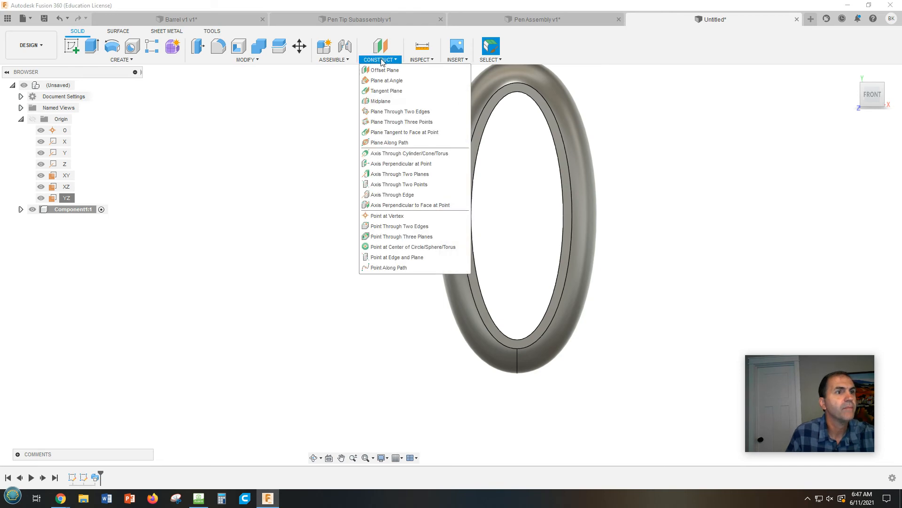
pyautogui.click(385, 217)
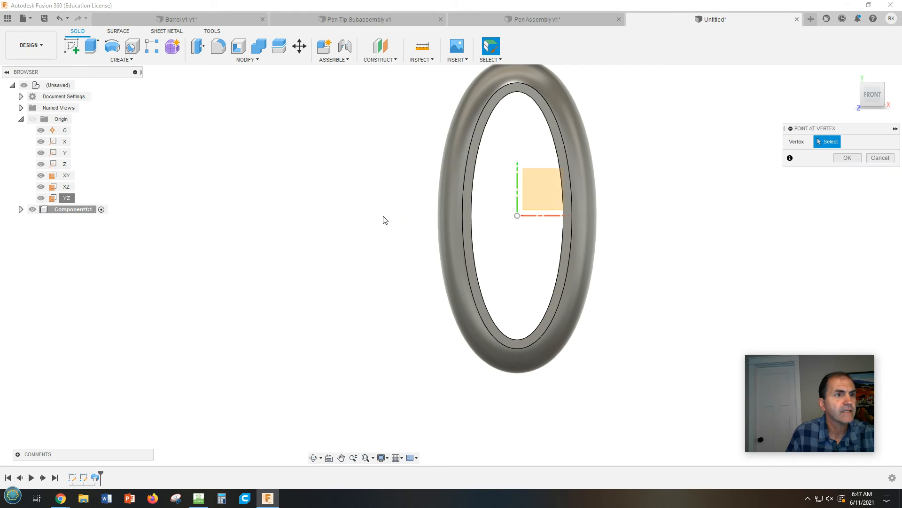
pyautogui.click(515, 349)
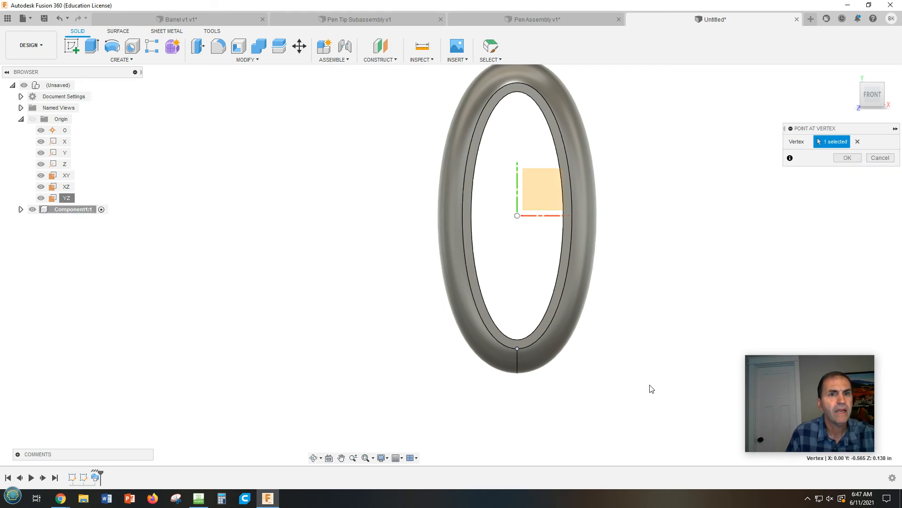
pyautogui.click(846, 159)
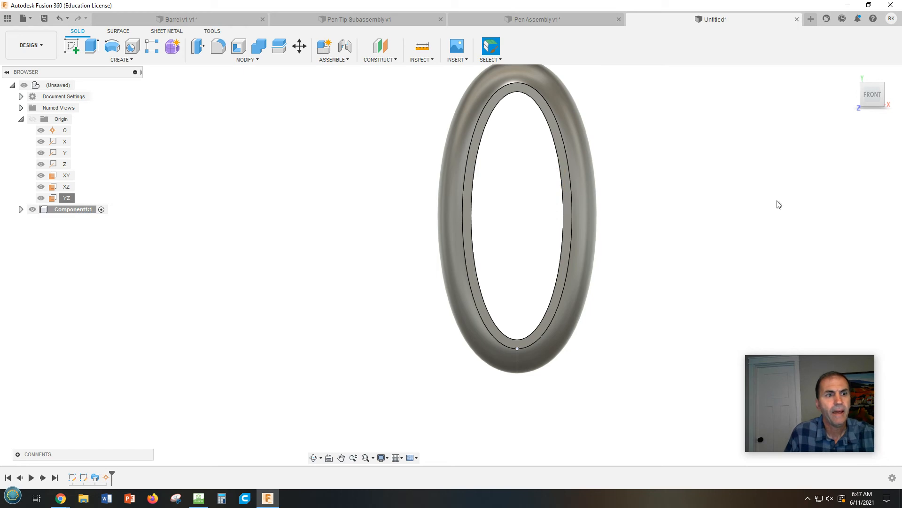
pyautogui.keyDown('shift'); pyautogui.moveTo(651, 276); pyautogui.dragTo(641, 292, button='middle'); pyautogui.keyUp('shift')
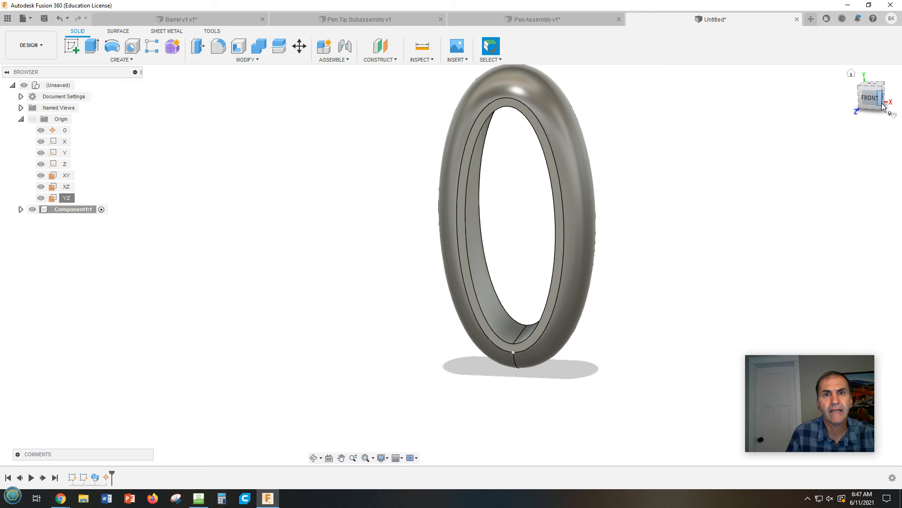
# Step: Create a construction plane offset -0.565 in from the XZ plane, level with the construction point at the ring's bottom
pyautogui.click(387, 60)
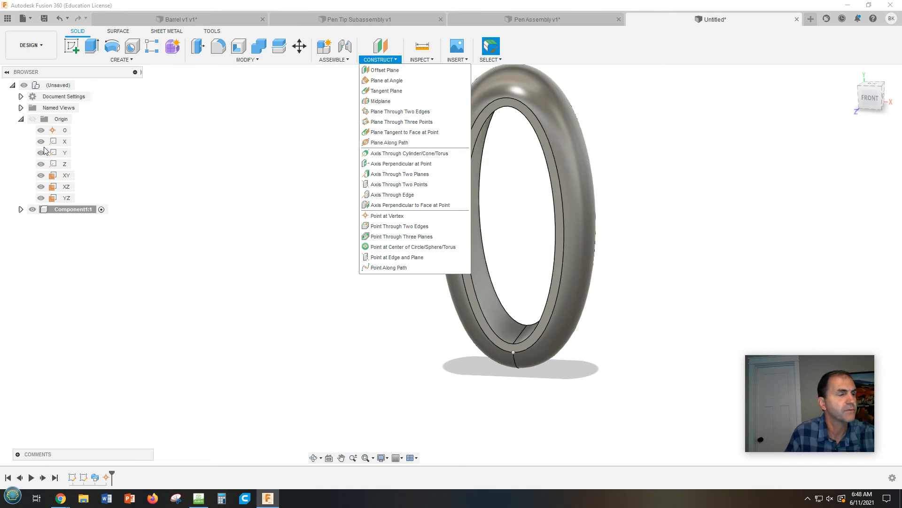
pyautogui.click(393, 71)
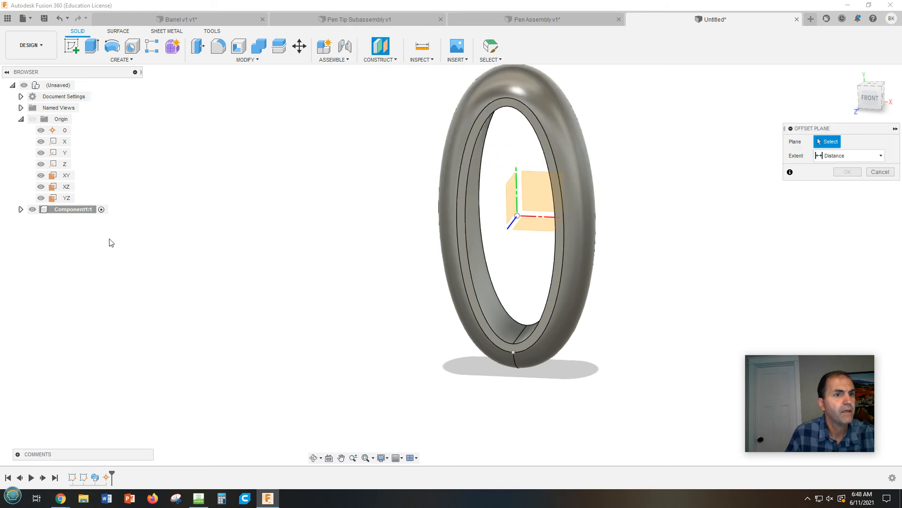
pyautogui.click(537, 225)
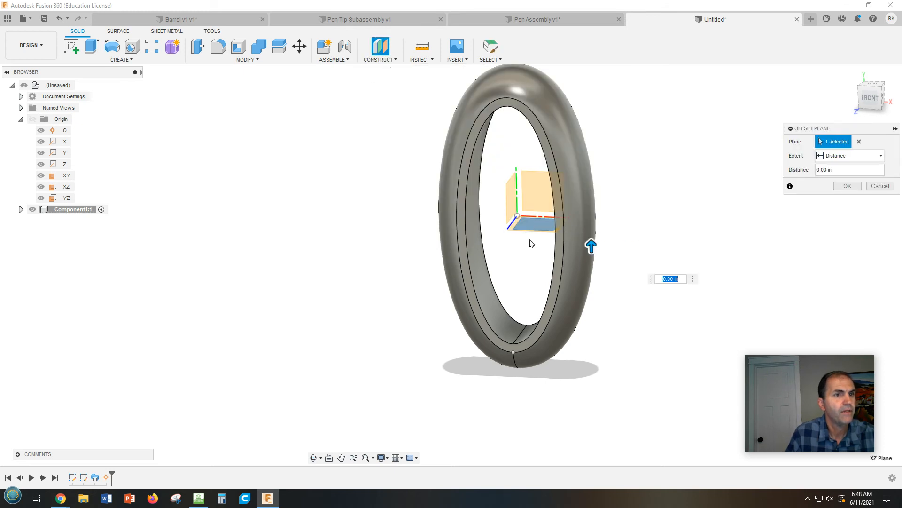
pyautogui.moveTo(591, 244); pyautogui.dragTo(593, 343)
pyautogui.click(514, 352)
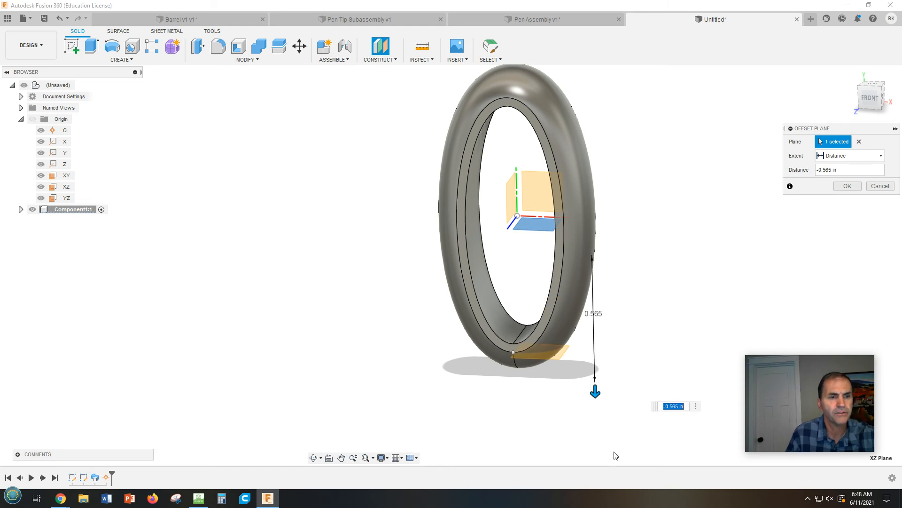
pyautogui.click(850, 188)
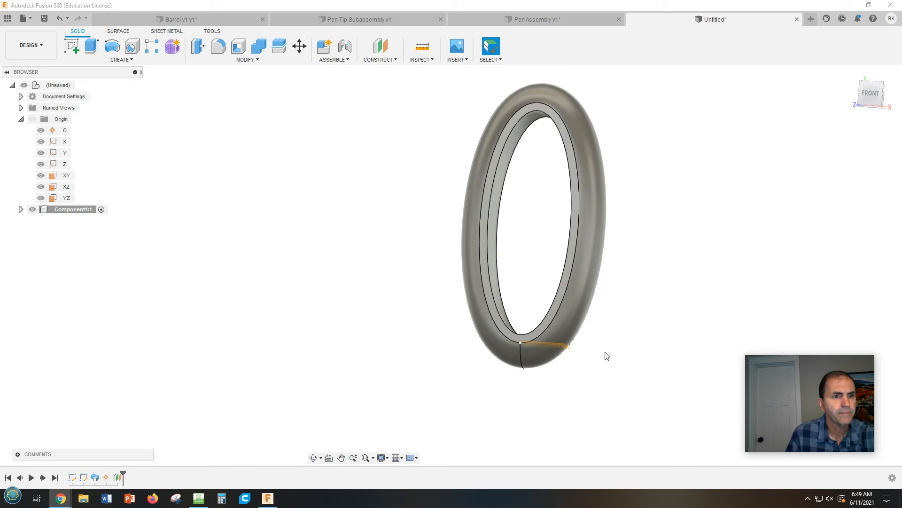
# Step: Create a second construction plane offset -0.3 in from the plane through the ring's bottom, below the ring
pyautogui.moveTo(607, 355)
pyautogui.keyDown('shift'); pyautogui.mouseDown(button='middle')
pyautogui.moveTo(619, 325)
pyautogui.moveTo(613, 352)
pyautogui.mouseUp(button='middle'); pyautogui.keyUp('shift')
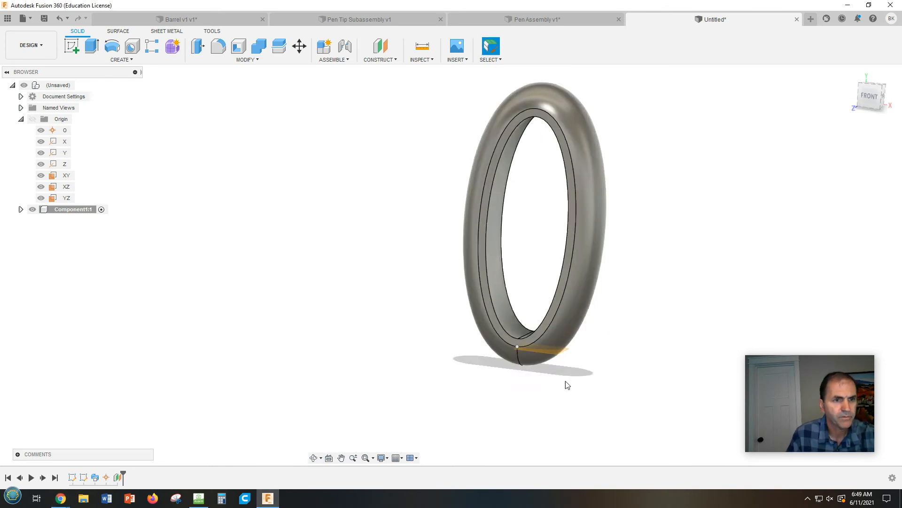
pyautogui.keyDown('shift'); pyautogui.moveTo(657, 196); pyautogui.dragTo(658, 171, button='middle'); pyautogui.keyUp('shift')
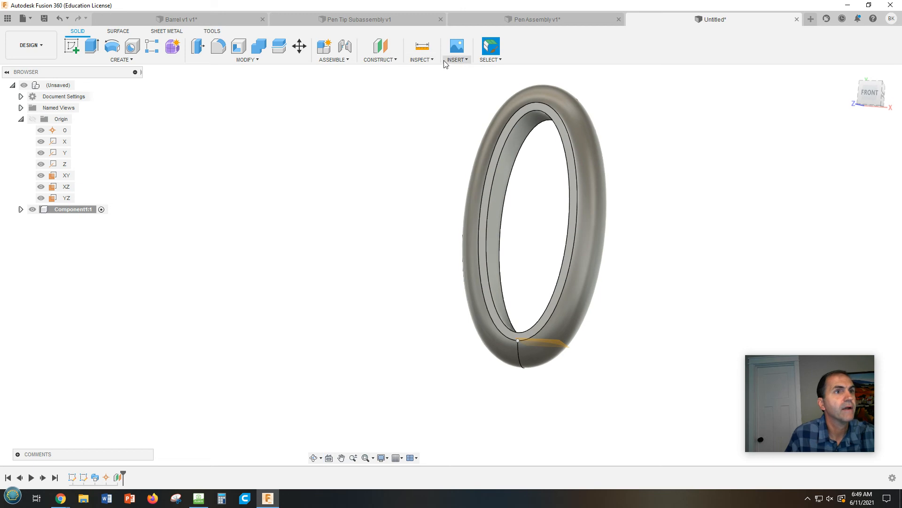
pyautogui.click(380, 59)
pyautogui.click(379, 69)
pyautogui.click(551, 343)
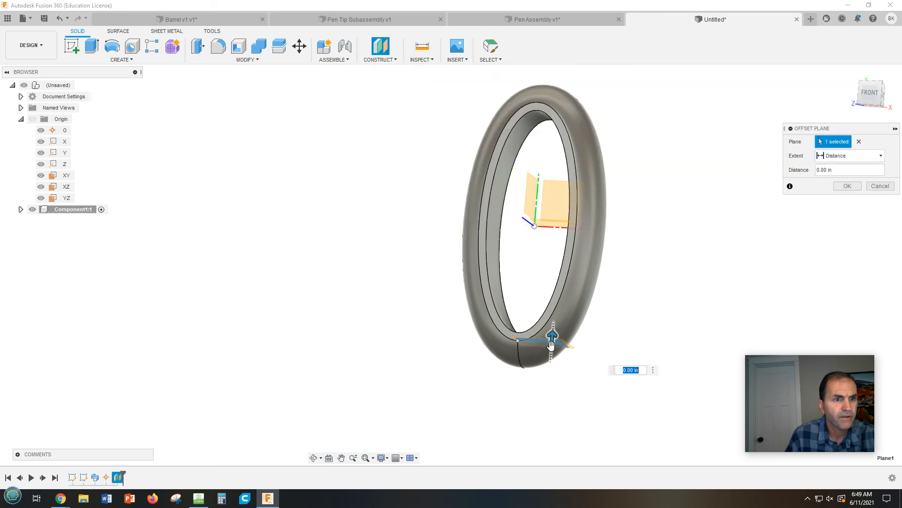
pyautogui.moveTo(552, 337); pyautogui.dragTo(548, 379)
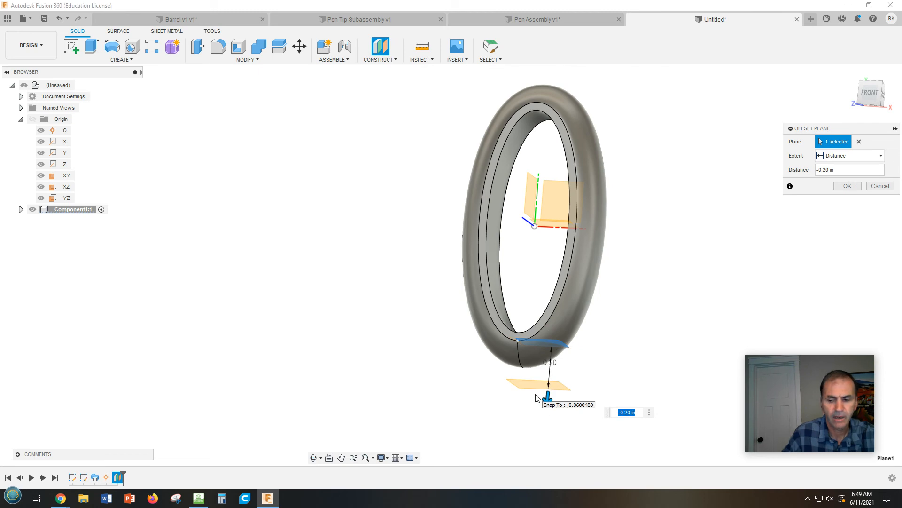
pyautogui.write('-3')
pyautogui.press('Return')
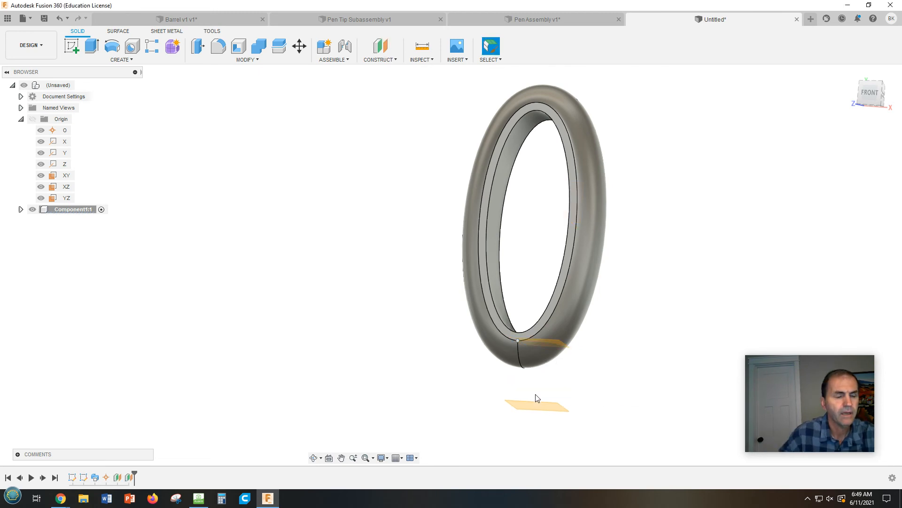
# Step: Split the ring body with the upper construction plane that passes through the construction point
pyautogui.keyDown('shift'); pyautogui.moveTo(648, 378); pyautogui.dragTo(620, 376, button='middle'); pyautogui.keyUp('shift')
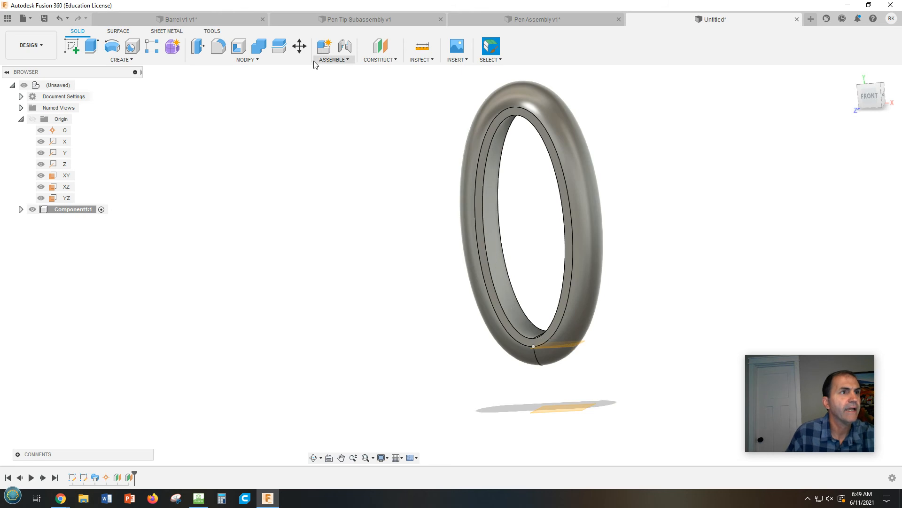
pyautogui.click(279, 48)
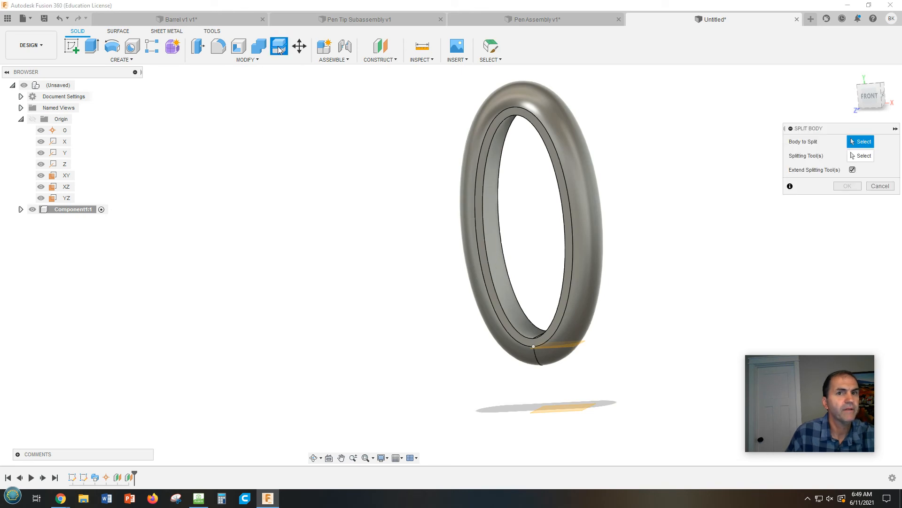
pyautogui.click(585, 266)
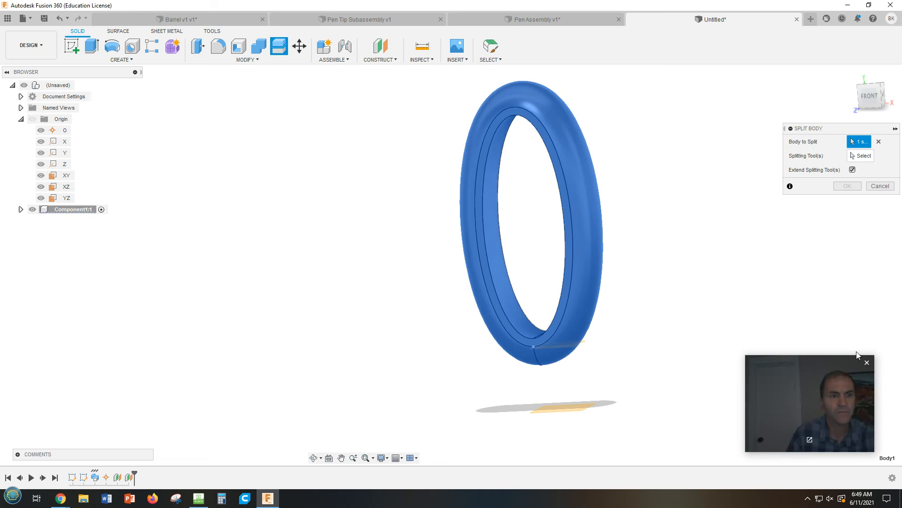
pyautogui.click(865, 156)
pyautogui.click(574, 349)
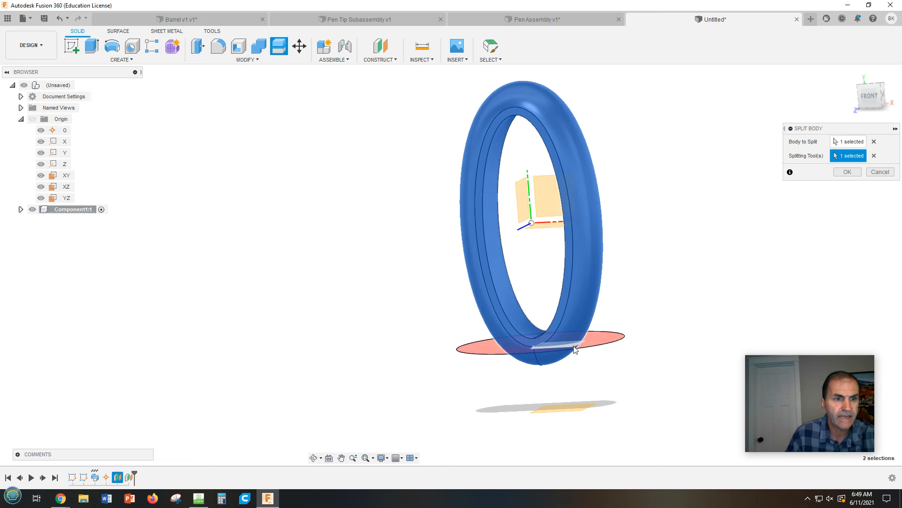
pyautogui.keyDown('shift'); pyautogui.moveTo(810, 270); pyautogui.dragTo(814, 241, button='middle'); pyautogui.keyUp('shift')
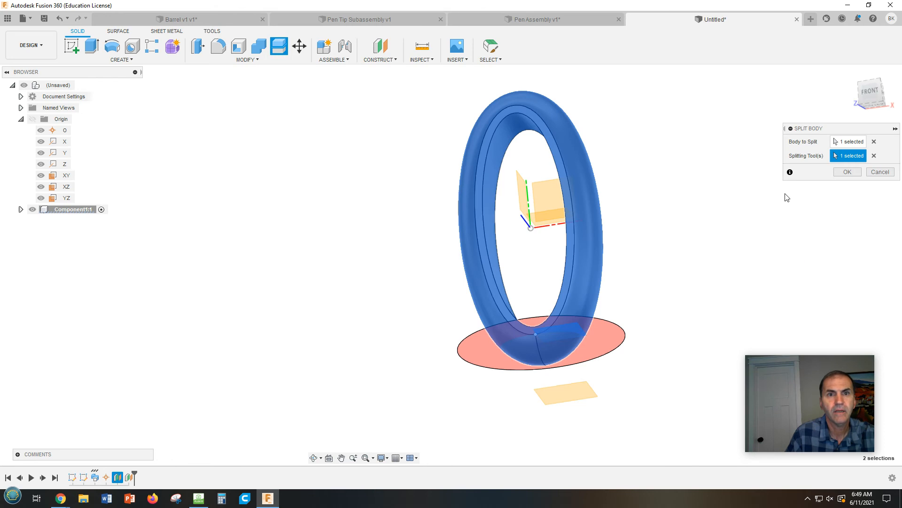
pyautogui.click(851, 172)
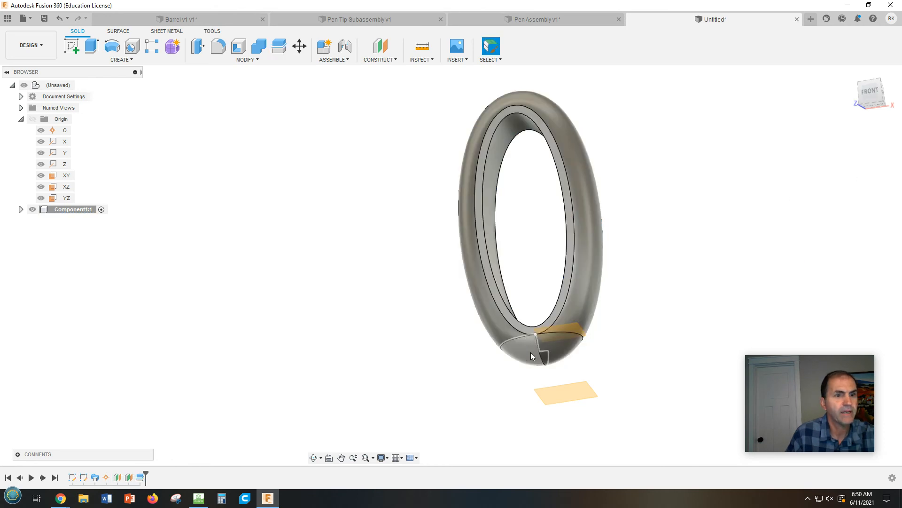
# Step: Try to delete the split-off bottom piece of the ring by its outer face
pyautogui.keyDown('shift'); pyautogui.moveTo(672, 344); pyautogui.dragTo(669, 348, button='middle'); pyautogui.keyUp('shift')
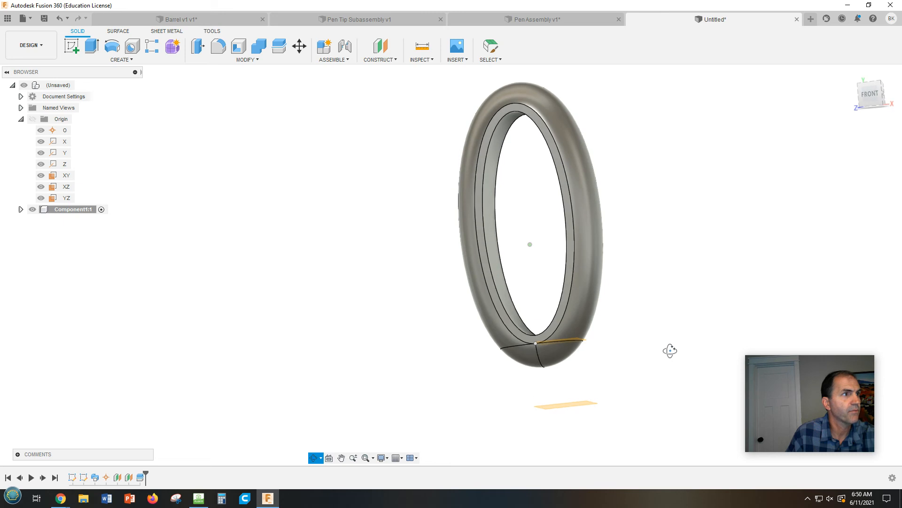
pyautogui.rightClick(562, 351)
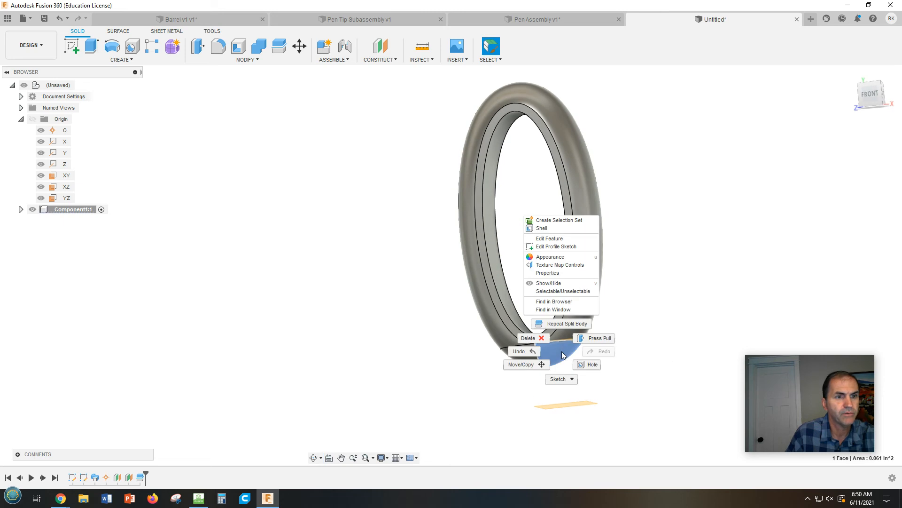
pyautogui.click(537, 338)
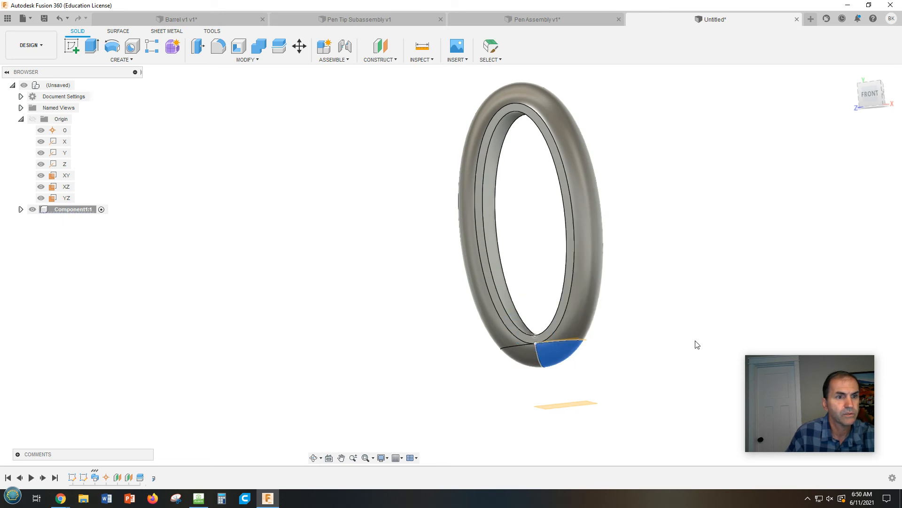
pyautogui.press('Delete')
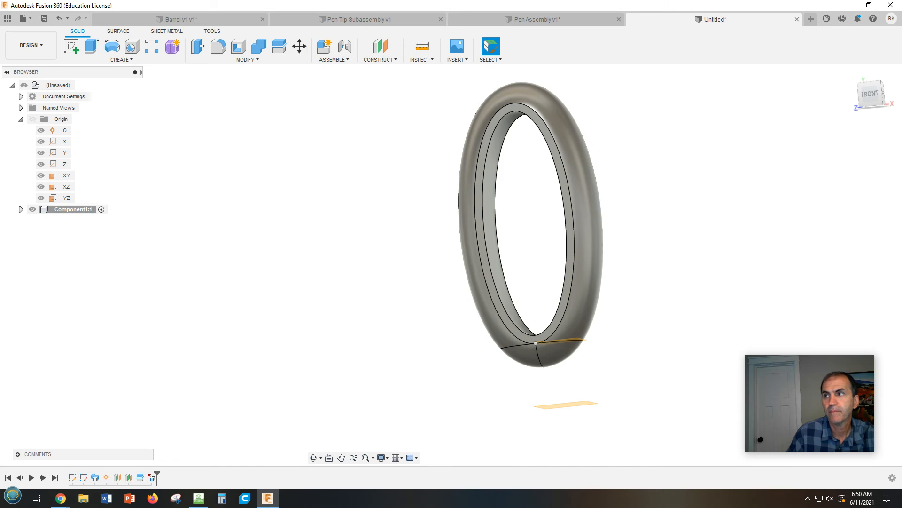
# Step: Try deleting Body1, the split-off bottom piece, despite its timeline references, and undo the deletion
pyautogui.click(21, 209)
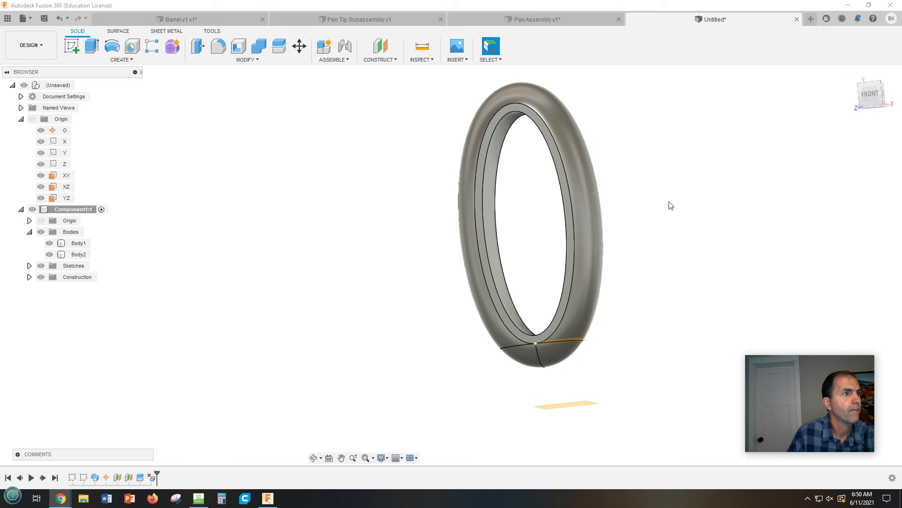
pyautogui.rightClick(65, 247)
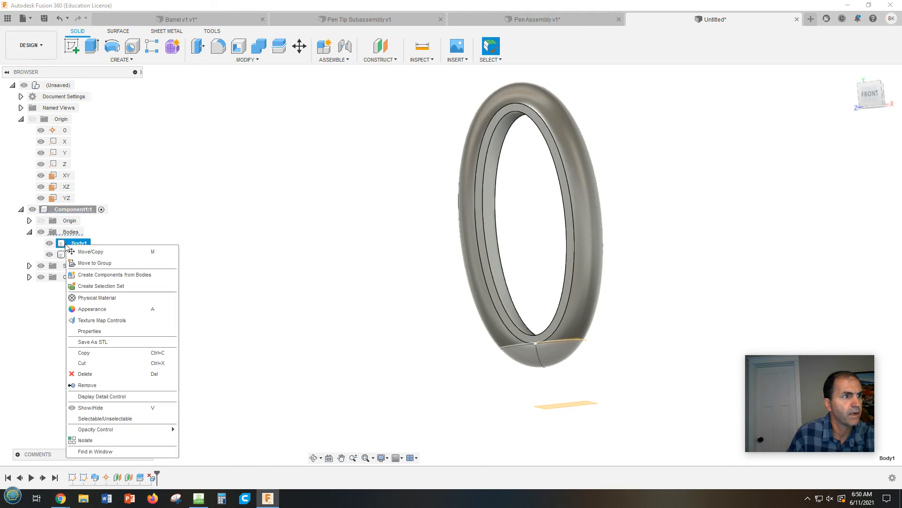
pyautogui.click(82, 374)
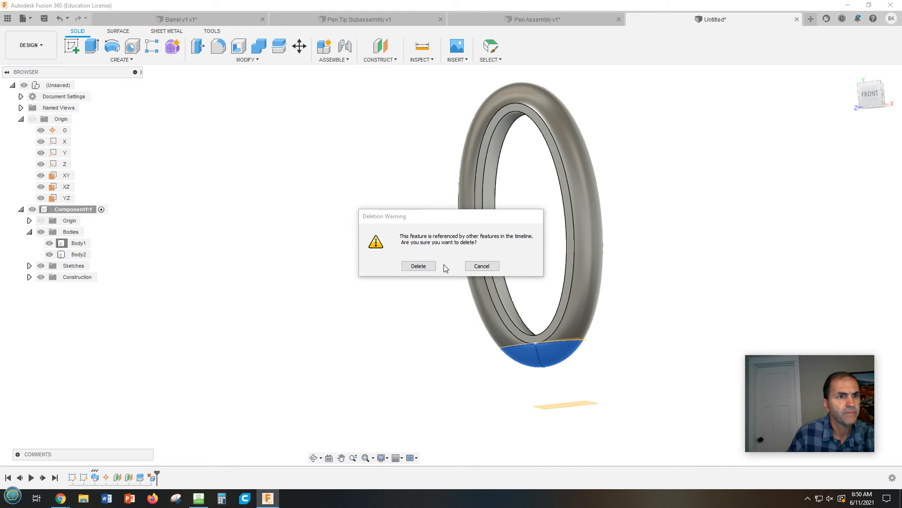
pyautogui.click(418, 265)
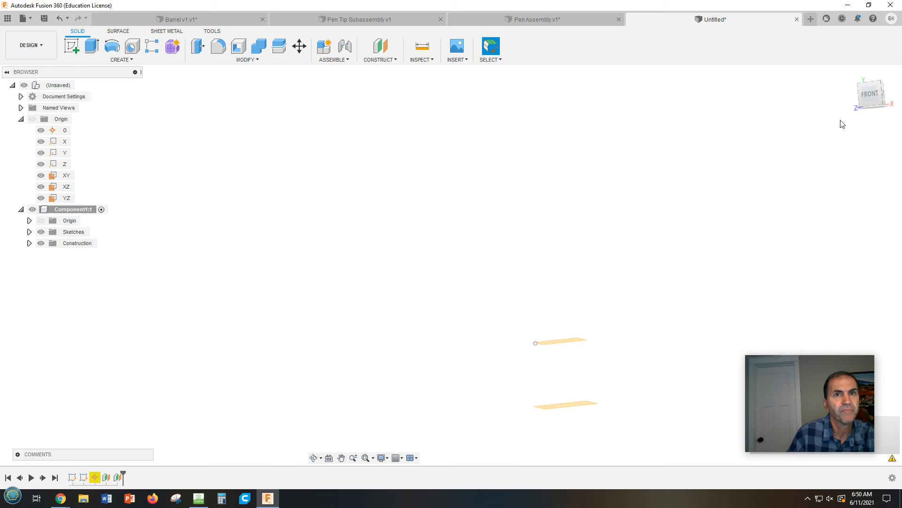
pyautogui.click(60, 19)
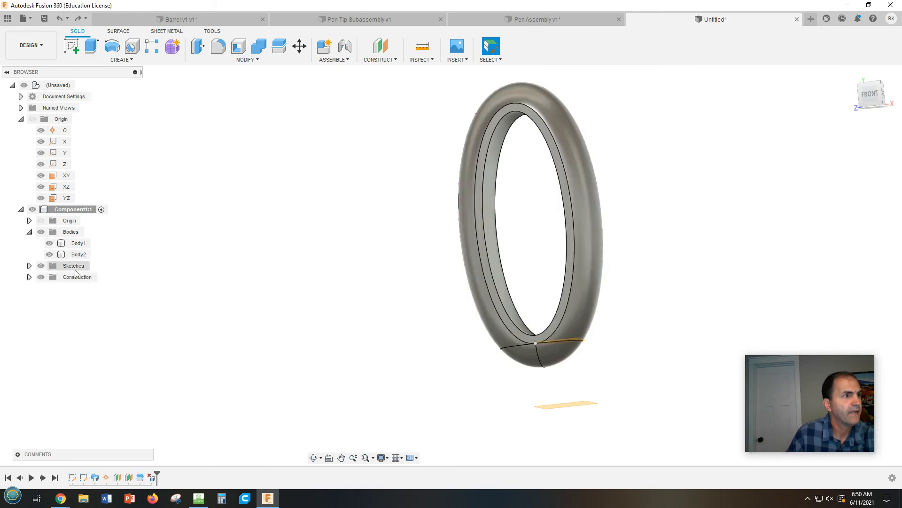
# Step: Check which piece each body is and hide Body1, the split-off bottom piece, keeping Body2 shown
pyautogui.click(51, 255)
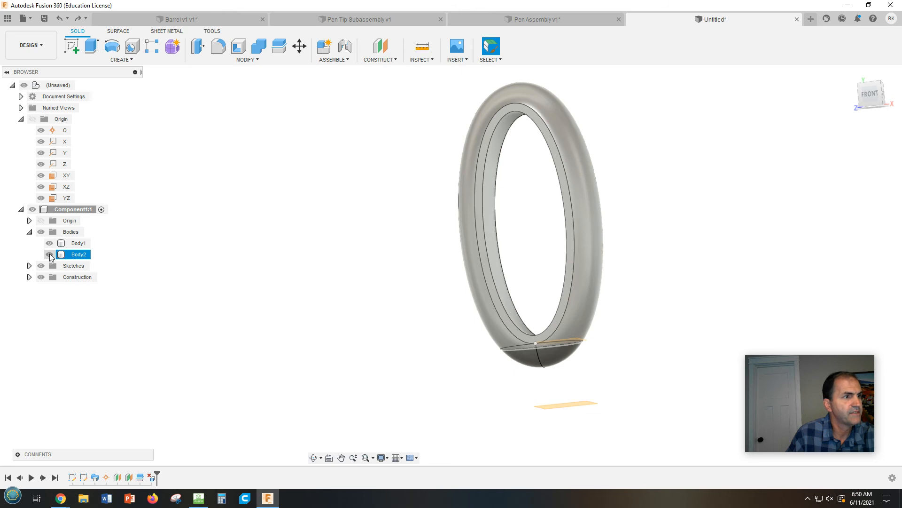
pyautogui.click(50, 255)
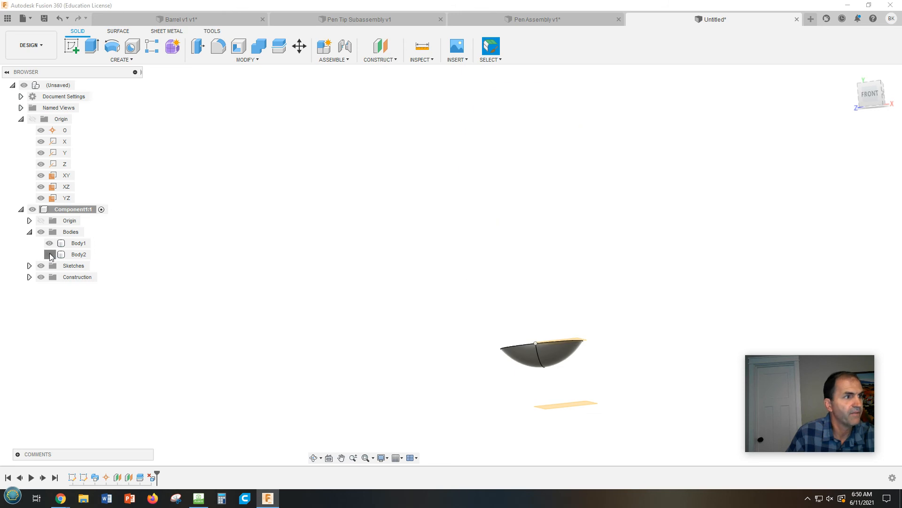
pyautogui.click(49, 254)
pyautogui.click(50, 243)
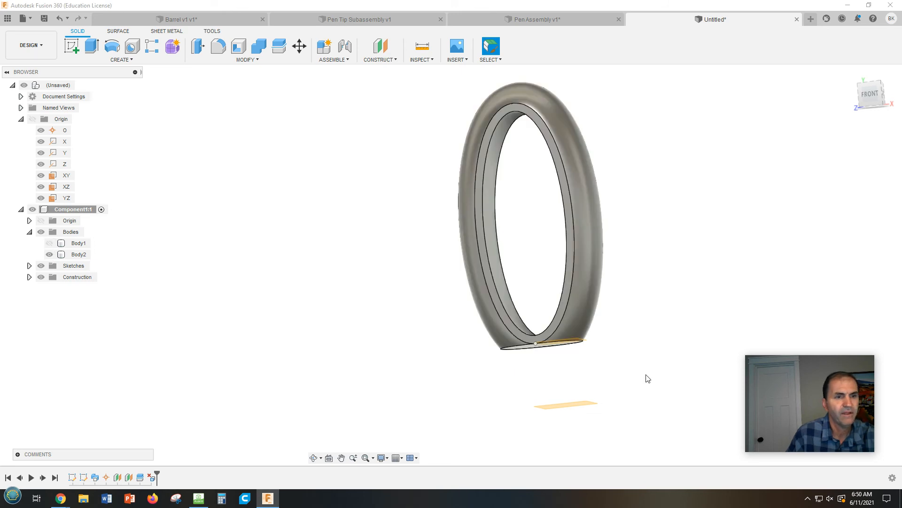
# Step: Examine the ring's flat cut end from below, look at the threaded end in the Barrel v1 document, and return to the ring design
pyautogui.keyDown('shift'); pyautogui.moveTo(642, 371); pyautogui.dragTo(648, 344, button='middle'); pyautogui.keyUp('shift')
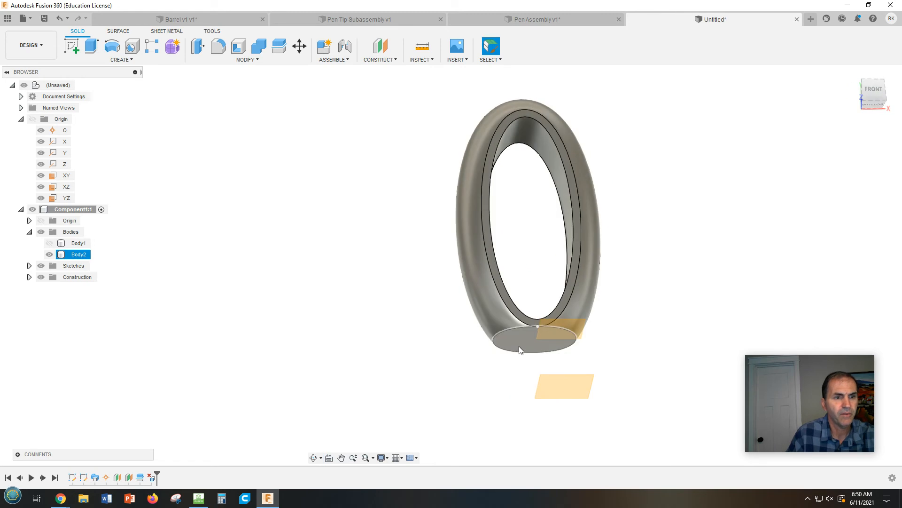
pyautogui.moveTo(657, 369)
pyautogui.keyDown('shift'); pyautogui.mouseDown(button='middle')
pyautogui.moveTo(656, 343)
pyautogui.moveTo(653, 355)
pyautogui.mouseUp(button='middle'); pyautogui.keyUp('shift')
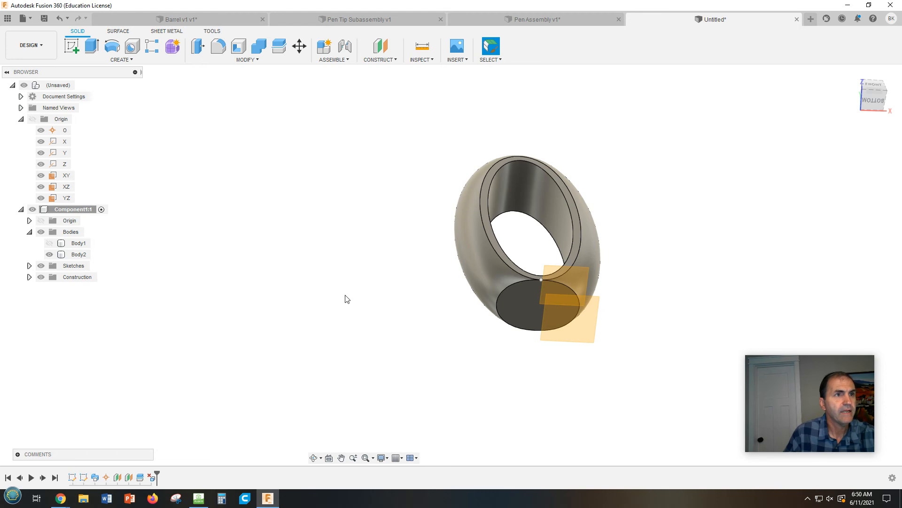
pyautogui.click(200, 12)
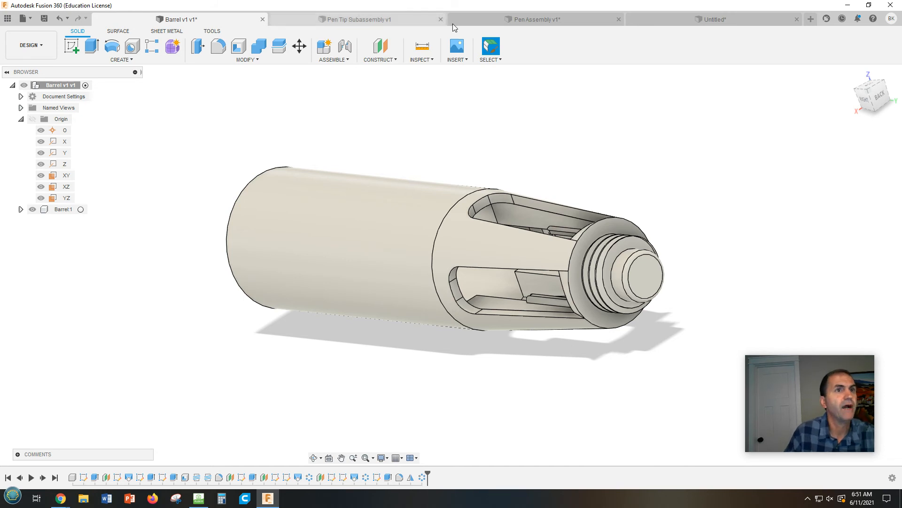
pyautogui.click(732, 21)
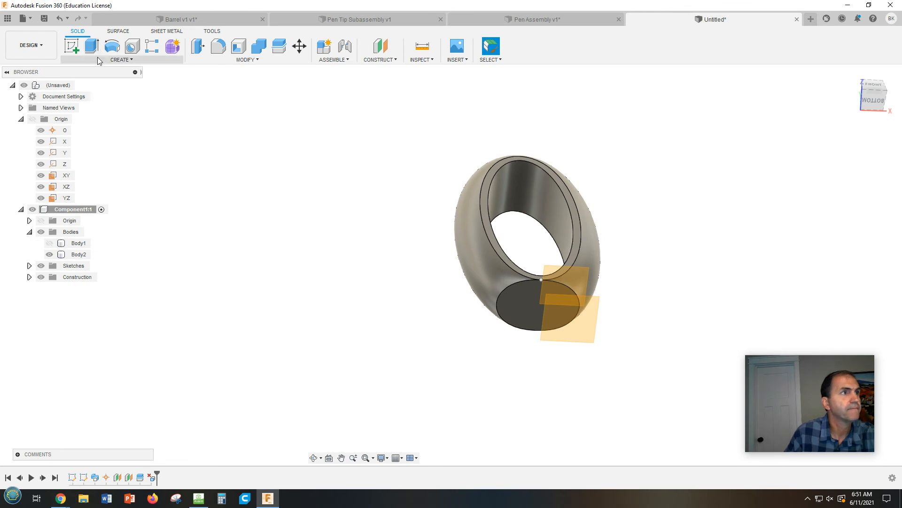
# Step: Sketch a circle about 0.93 in across, centred on the origin, on the construction plane below the ring's flat end
pyautogui.click(72, 46)
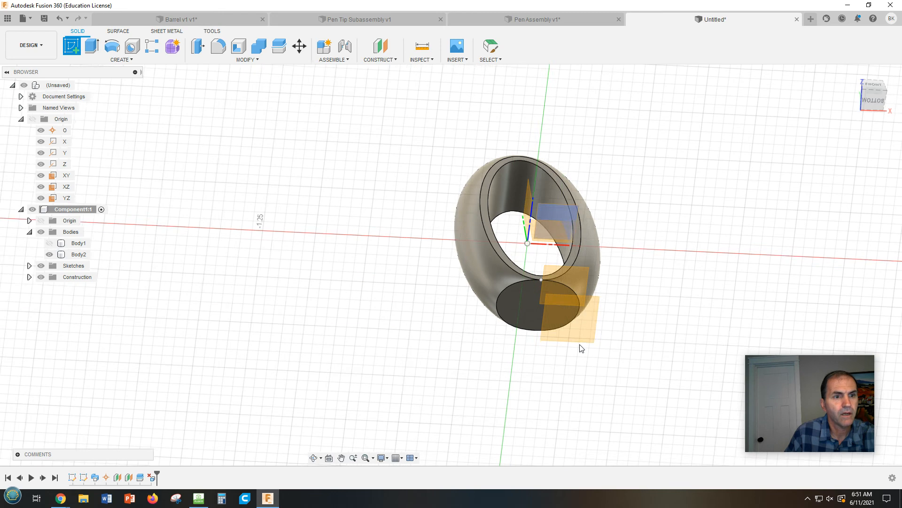
pyautogui.click(584, 344)
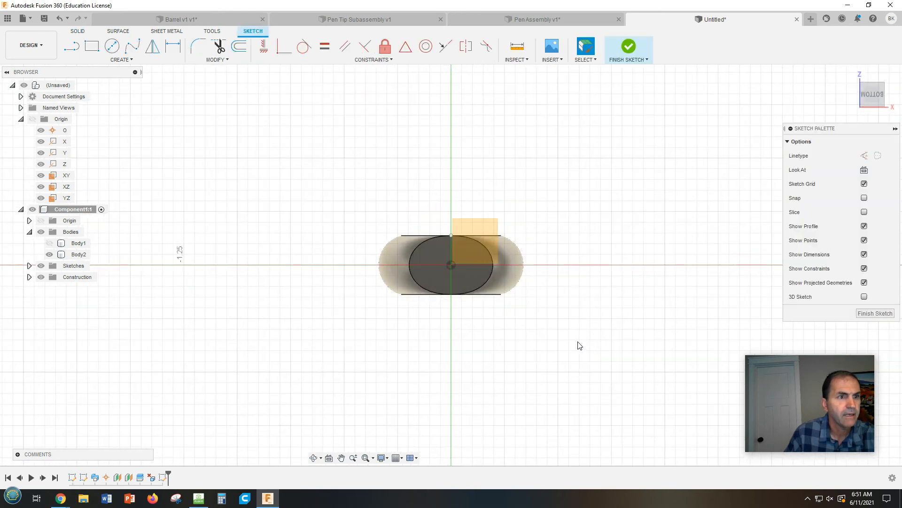
pyautogui.click(112, 46)
pyautogui.click(452, 266)
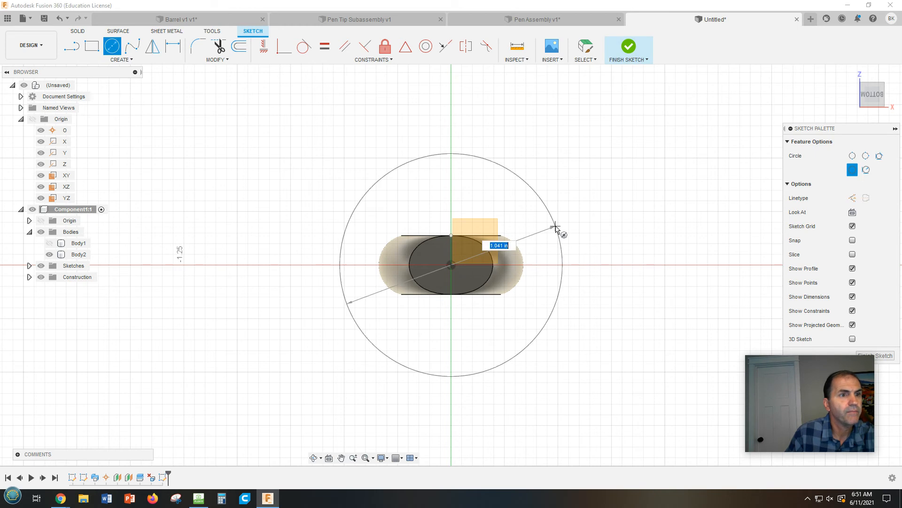
pyautogui.click(545, 234)
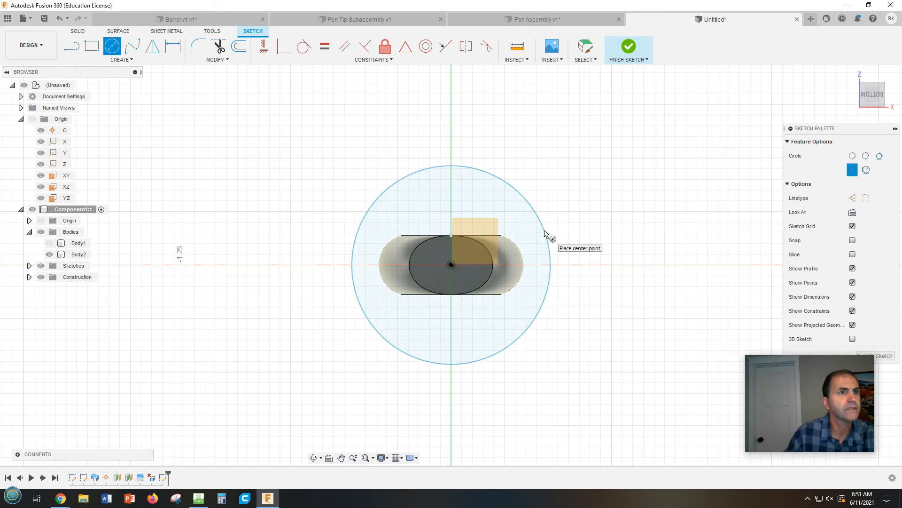
# Step: Dimension the circle's diameter as 0.525 in and finish the sketch
pyautogui.click(173, 45)
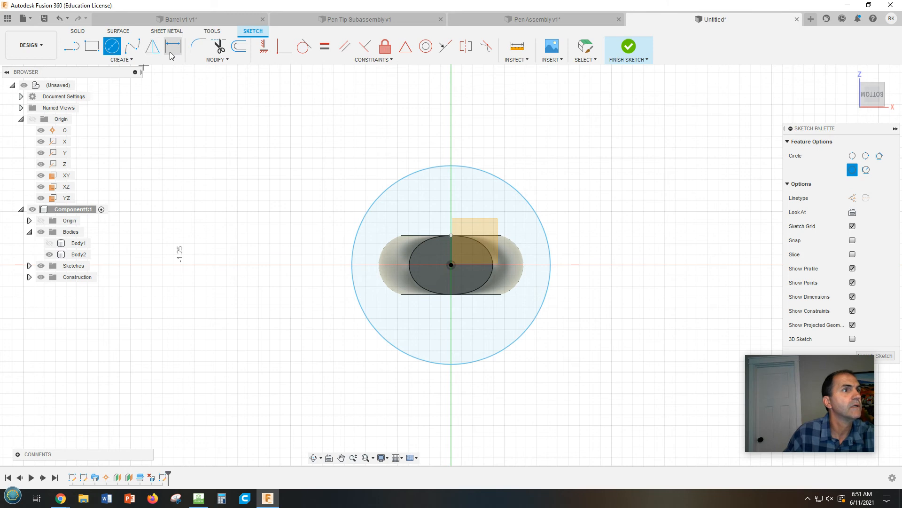
pyautogui.click(526, 196)
pyautogui.click(547, 189)
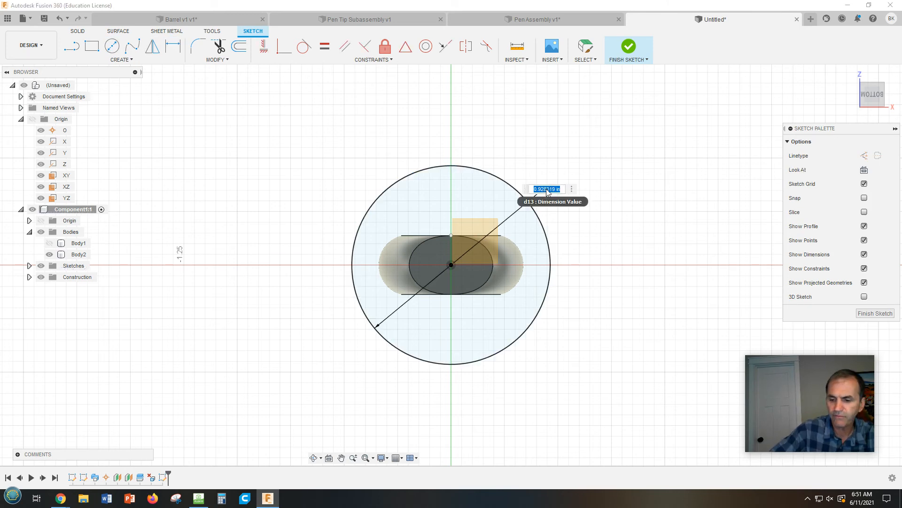
pyautogui.press('BackSpace')
pyautogui.write('.525')
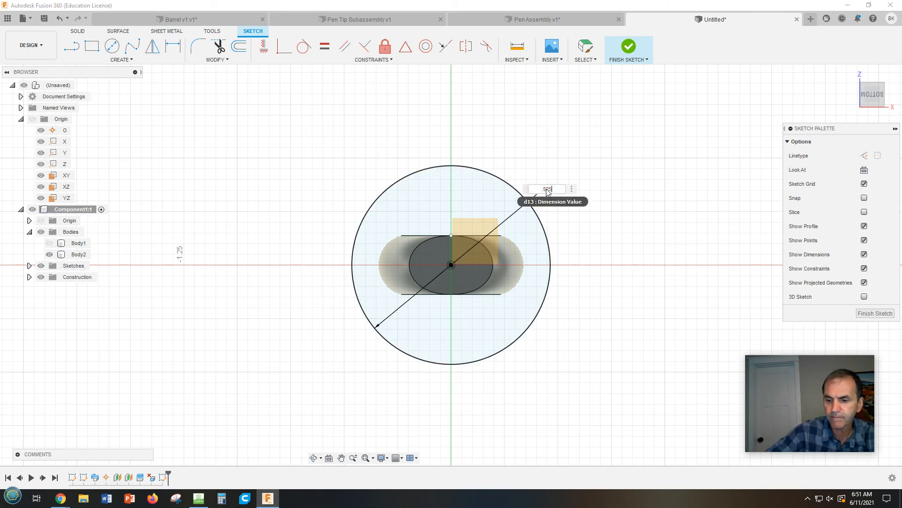
pyautogui.press('Return')
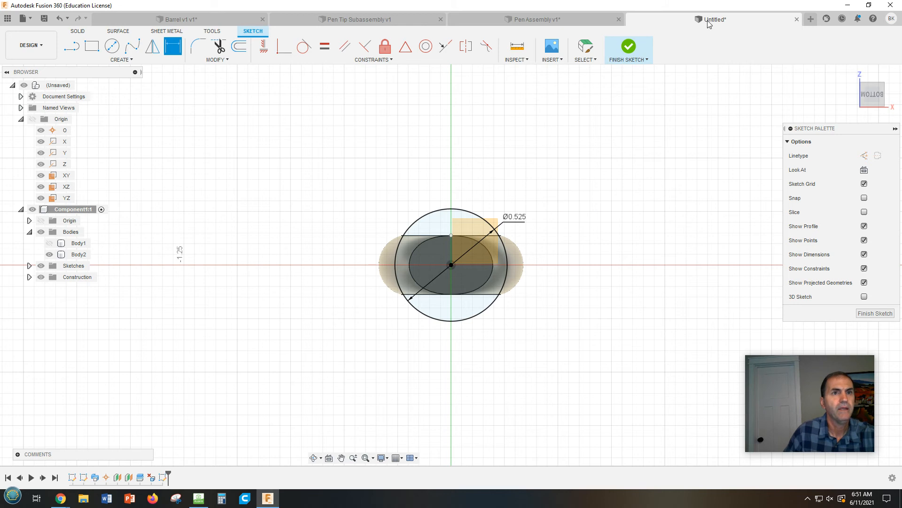
pyautogui.click(629, 47)
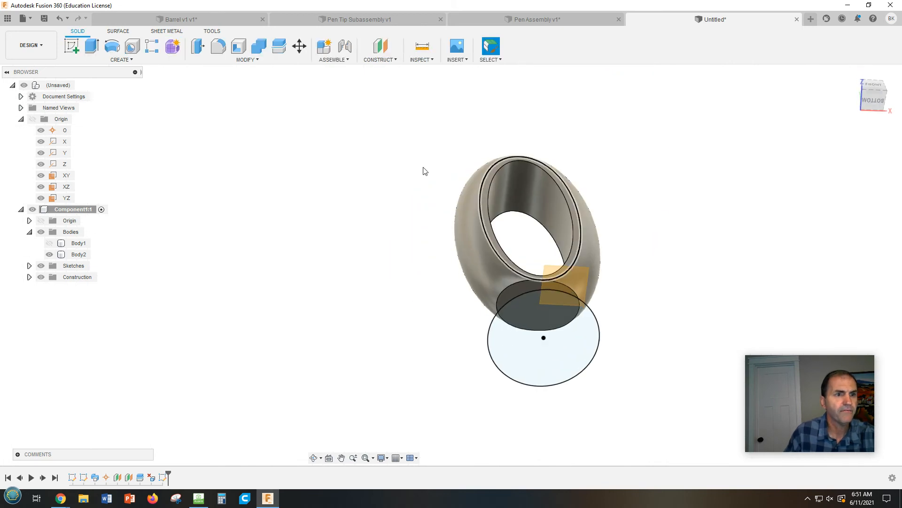
# Step: Loft from the ring's flat bottom face to the circle profile below it, joining the result to the ring
pyautogui.click(124, 59)
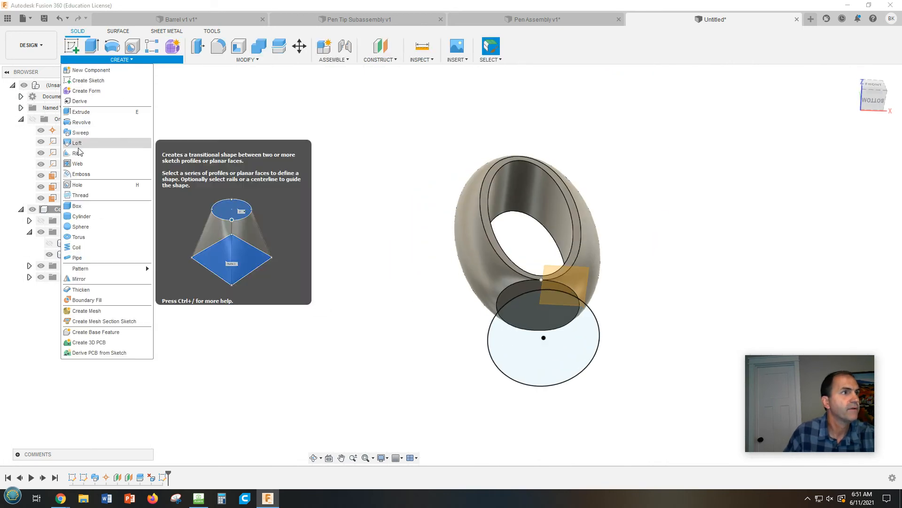
pyautogui.click(76, 143)
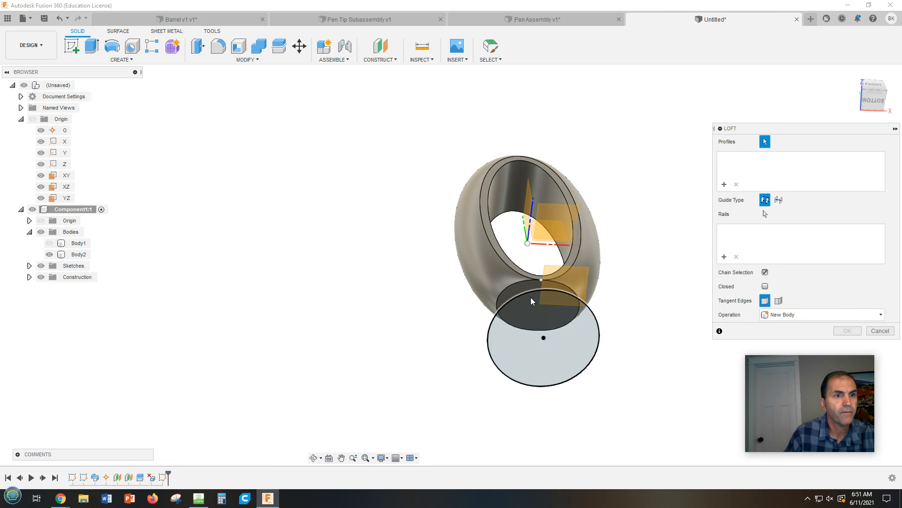
pyautogui.keyDown('shift'); pyautogui.moveTo(628, 391); pyautogui.dragTo(630, 399, button='middle'); pyautogui.keyUp('shift')
pyautogui.click(530, 335)
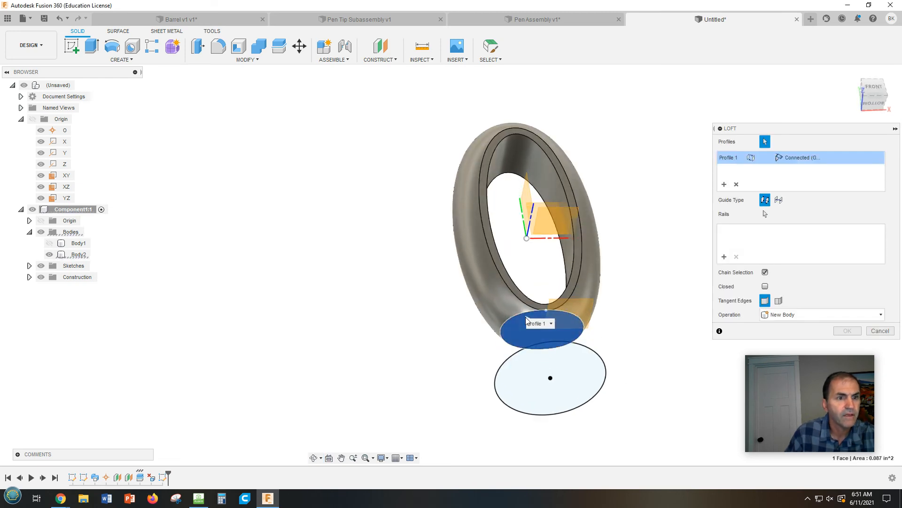
pyautogui.click(501, 375)
pyautogui.keyDown('shift'); pyautogui.moveTo(678, 369); pyautogui.dragTo(589, 312, button='middle'); pyautogui.keyUp('shift')
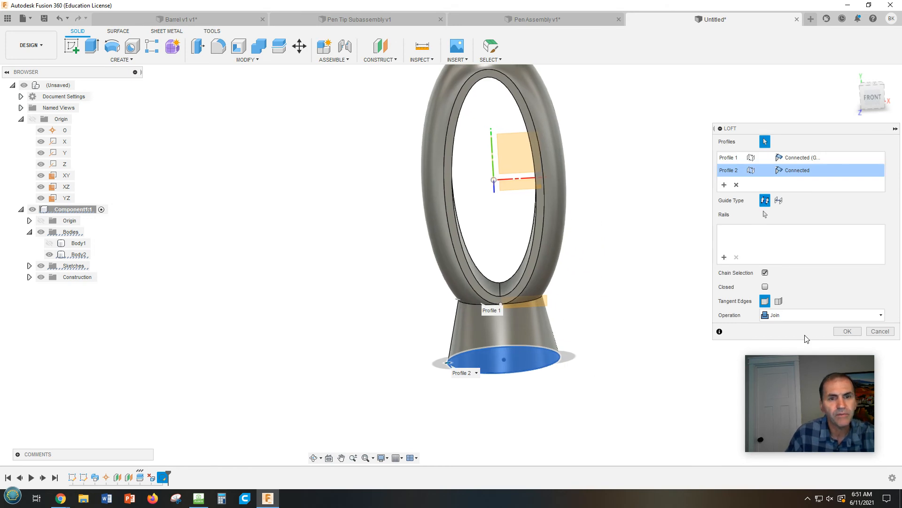
pyautogui.click(847, 331)
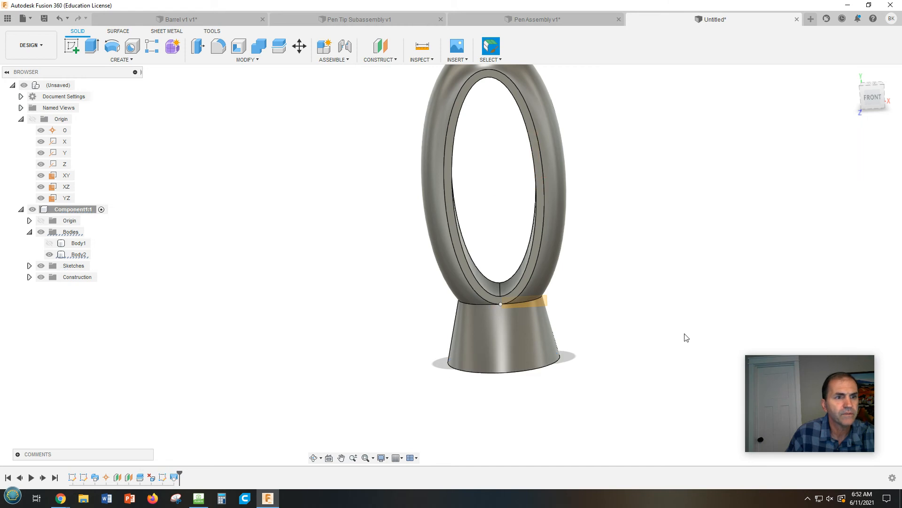
# Step: Examine the lofted base and its transition into the ring from several angles, ending with a straight front view
pyautogui.keyDown('shift'); pyautogui.moveTo(580, 332); pyautogui.dragTo(517, 351, button='middle'); pyautogui.keyUp('shift')
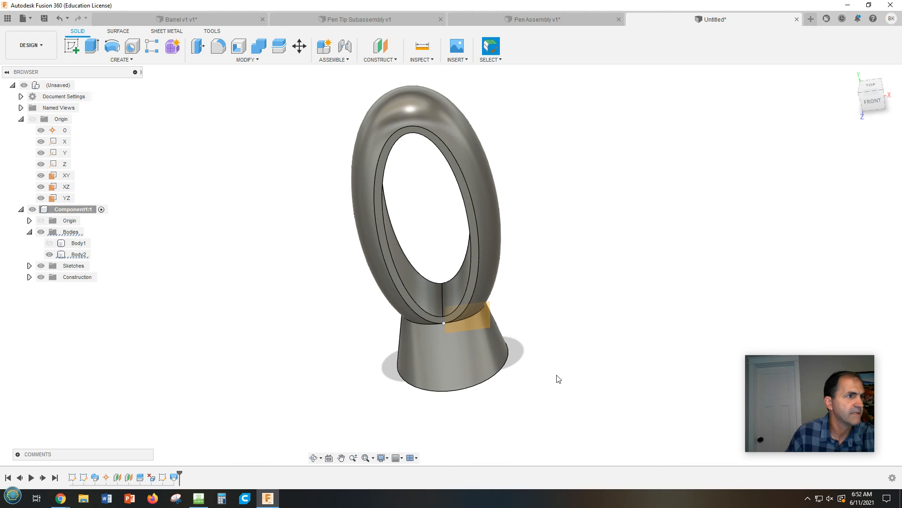
pyautogui.keyDown('shift'); pyautogui.moveTo(583, 332); pyautogui.dragTo(598, 288, button='middle'); pyautogui.keyUp('shift')
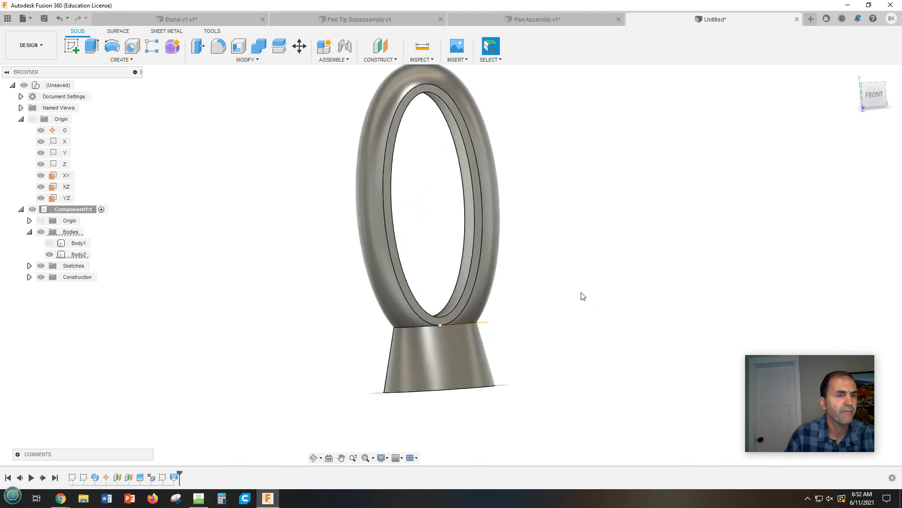
pyautogui.keyDown('shift'); pyautogui.moveTo(596, 312); pyautogui.dragTo(582, 306, button='middle'); pyautogui.keyUp('shift')
pyautogui.moveTo(584, 307); pyautogui.dragTo(587, 313)
pyautogui.press('Escape')
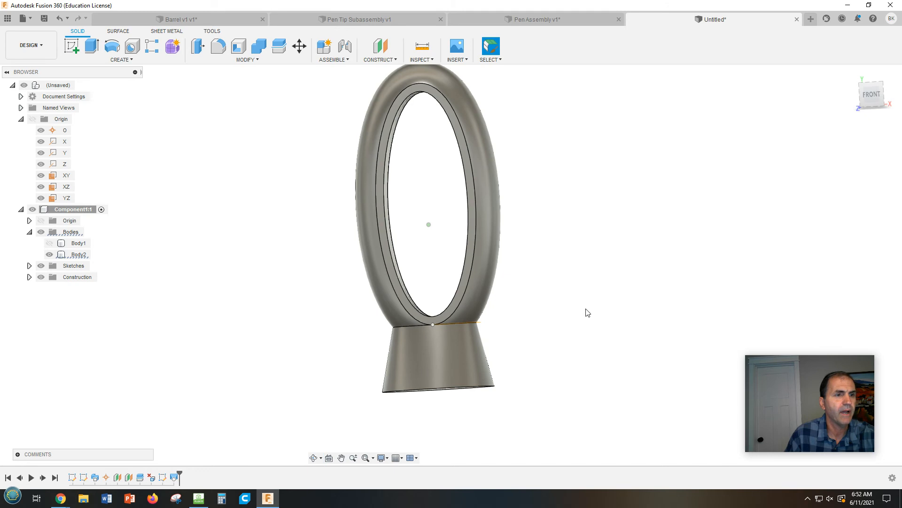
pyautogui.click(872, 94)
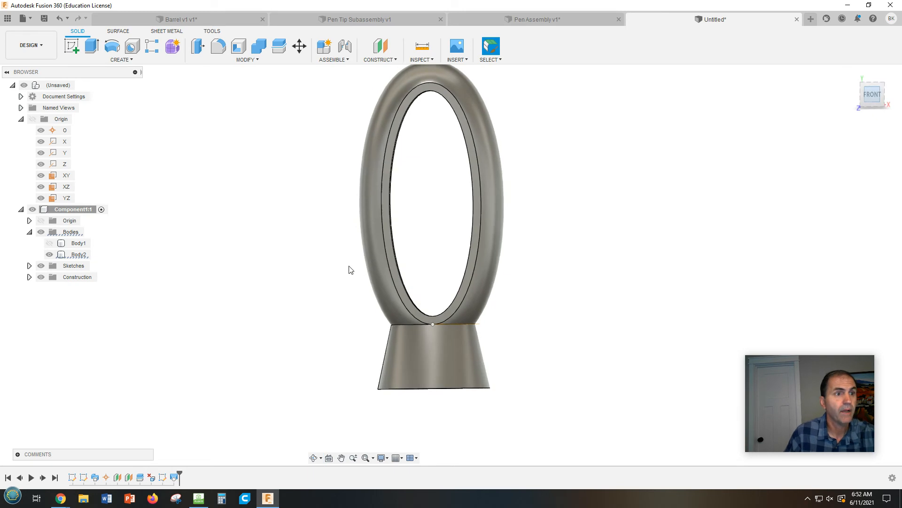
pyautogui.click(436, 268)
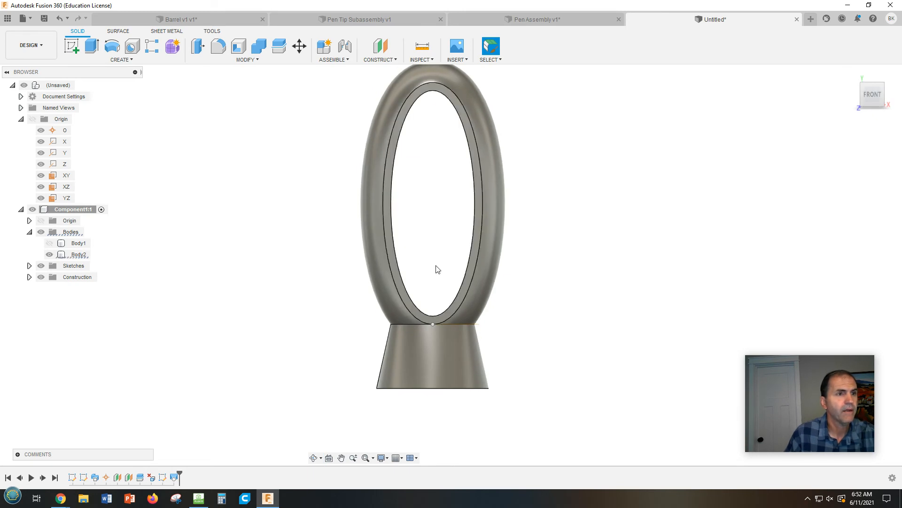
pyautogui.moveTo(514, 254); pyautogui.dragTo(616, 297, button='middle')
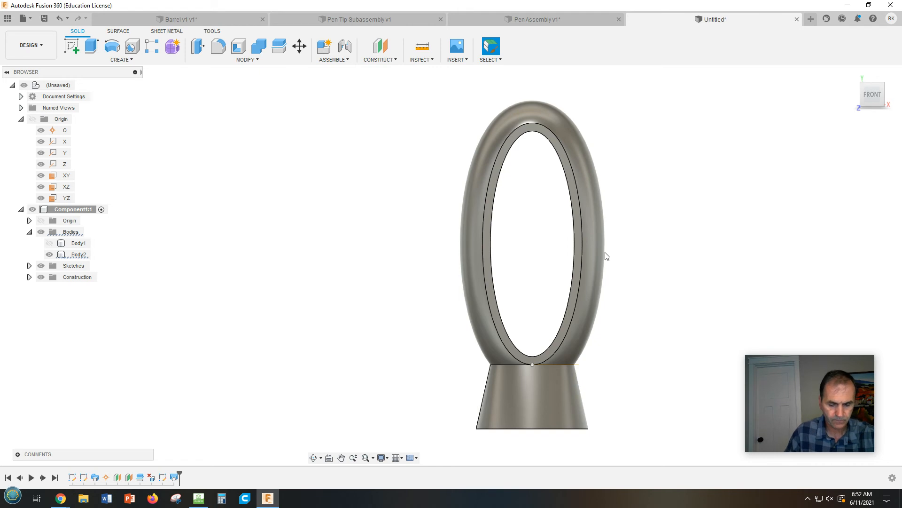
# Step: Start a sketch on the ring's flat front face and project the inner elliptical edge into it
pyautogui.rightClick(488, 268)
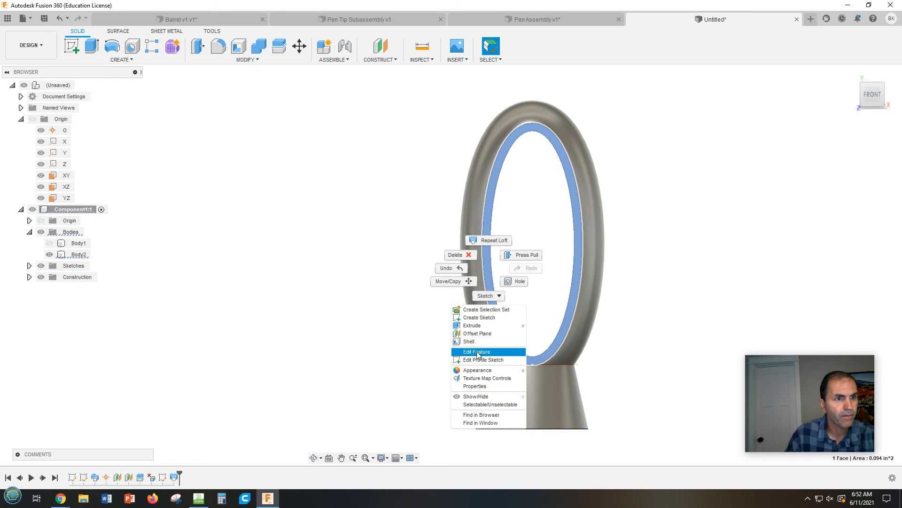
pyautogui.click(477, 317)
pyautogui.scroll(3, 593, 320)
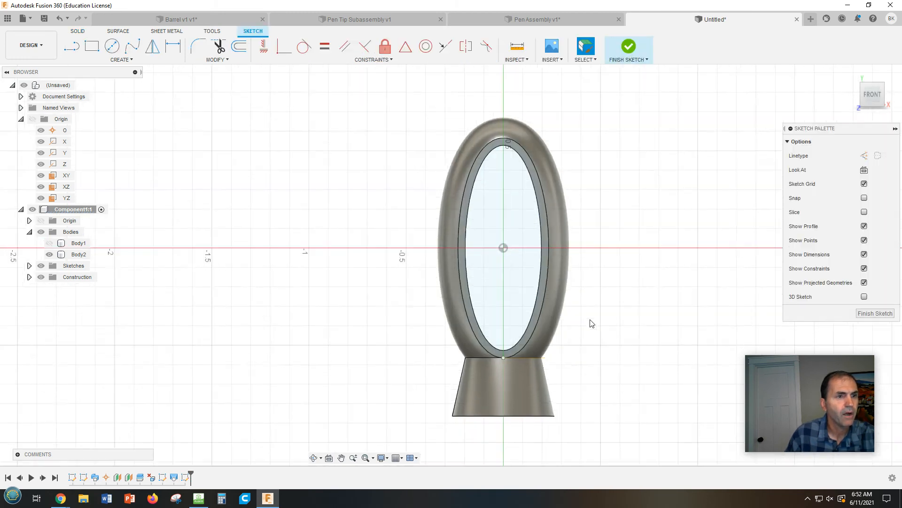
pyautogui.moveTo(601, 316)
pyautogui.mouseDown(button='middle')
pyautogui.moveTo(655, 312)
pyautogui.moveTo(668, 330)
pyautogui.mouseUp(button='middle')
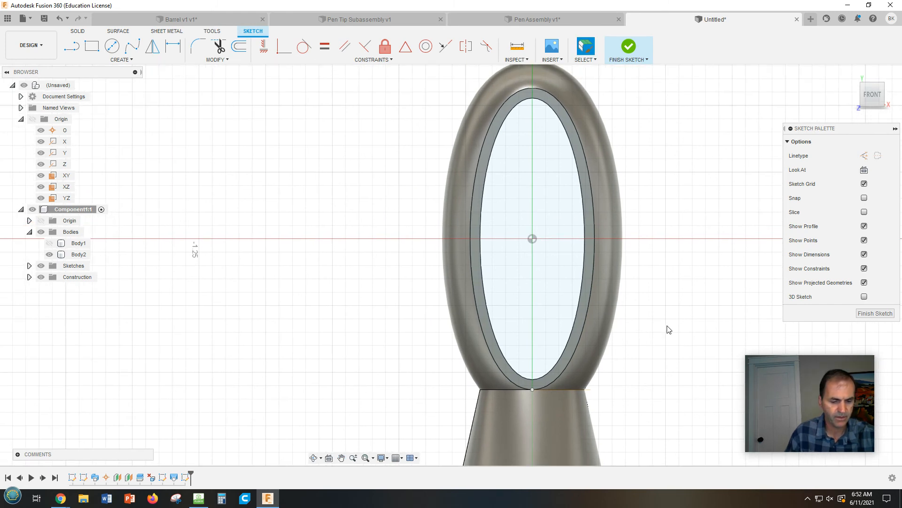
pyautogui.scroll(2, 472, 187)
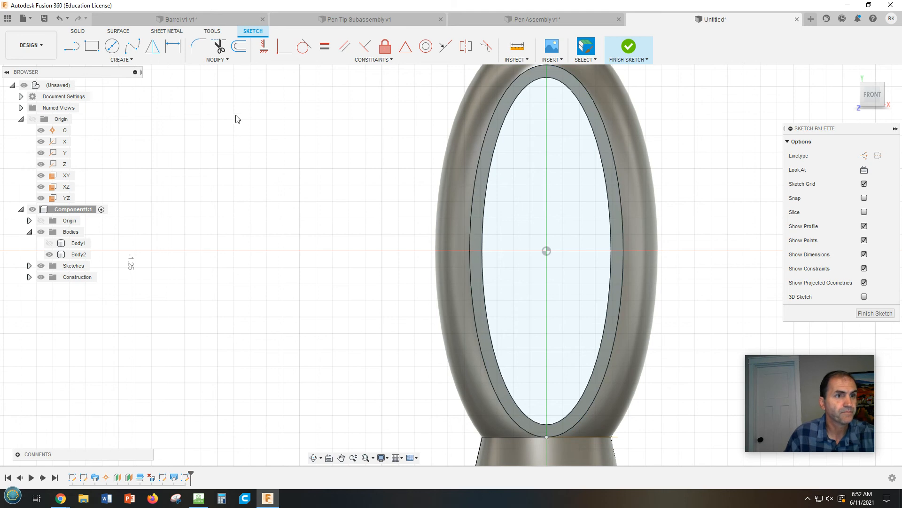
pyautogui.click(157, 60)
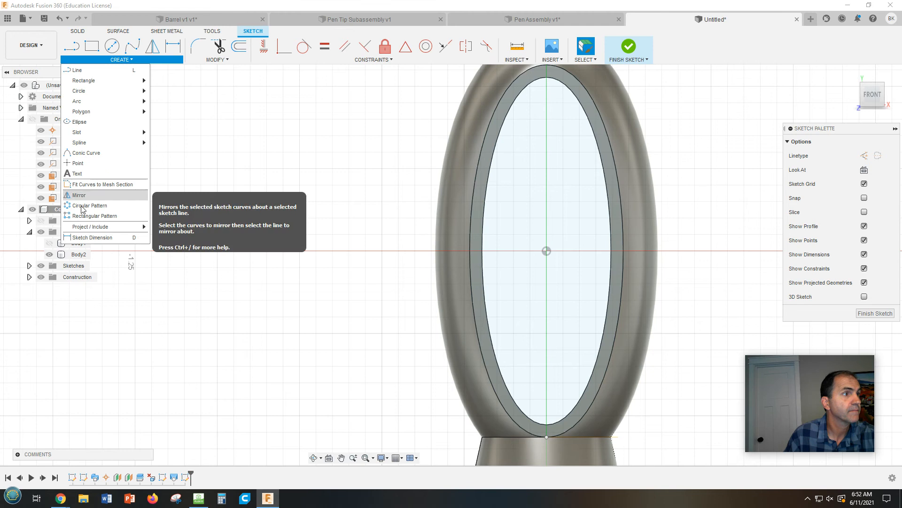
pyautogui.moveTo(101, 226)
pyautogui.click(167, 226)
pyautogui.click(483, 228)
pyautogui.click(483, 227)
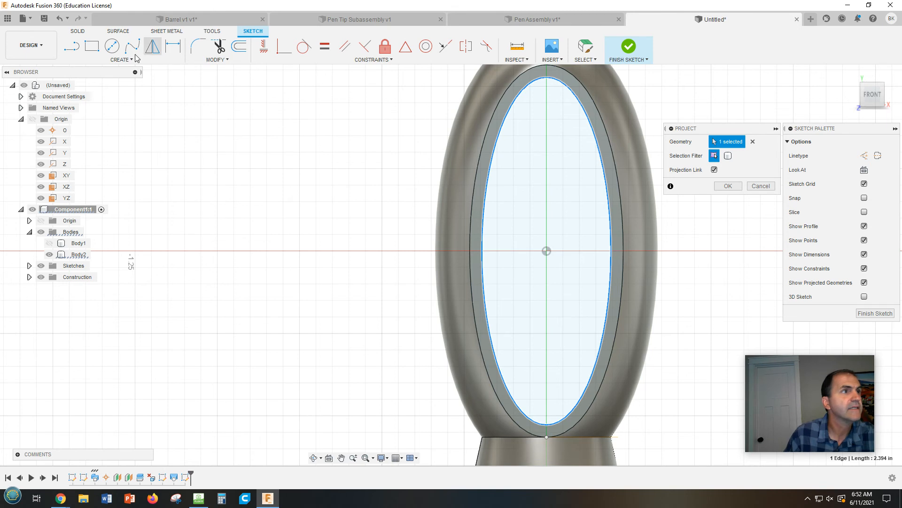
# Step: Draw a Z-shaped chain across the ring's left wall above mid-height, with segments about 0.097, 0.028 and 0.113 in long and the two outer ones parallel
pyautogui.click(71, 46)
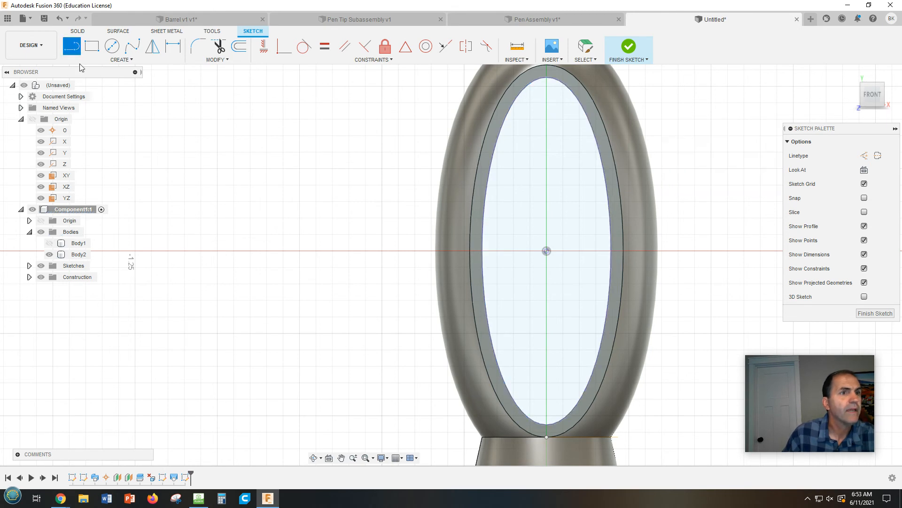
pyautogui.click(496, 189)
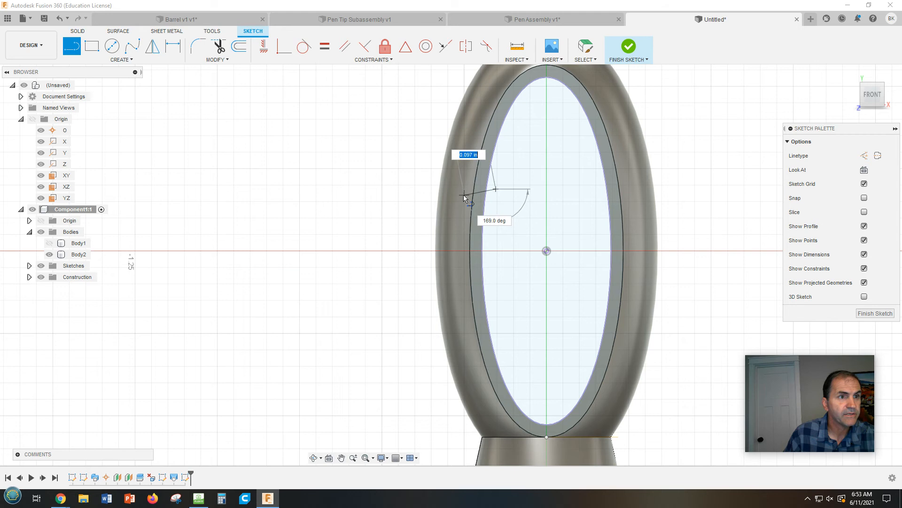
pyautogui.click(463, 195)
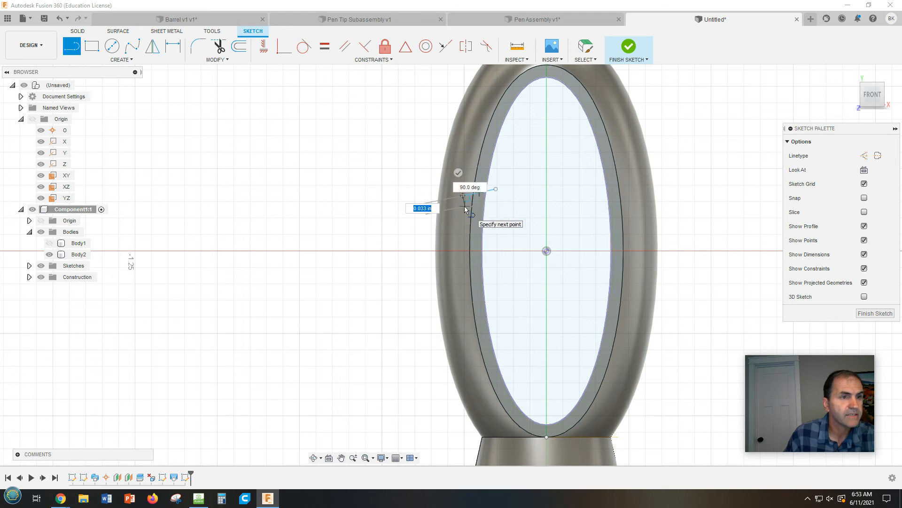
pyautogui.scroll(5, 464, 206)
pyautogui.scroll(3, 466, 203)
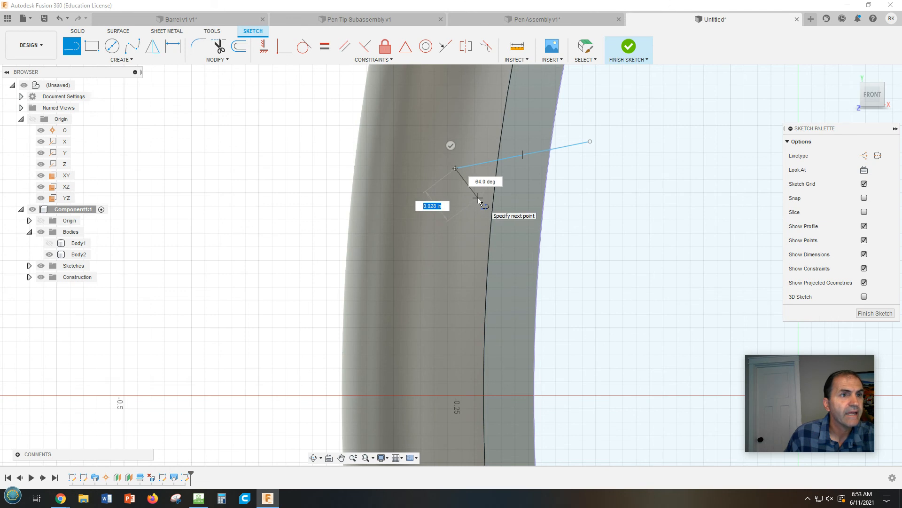
pyautogui.click(478, 197)
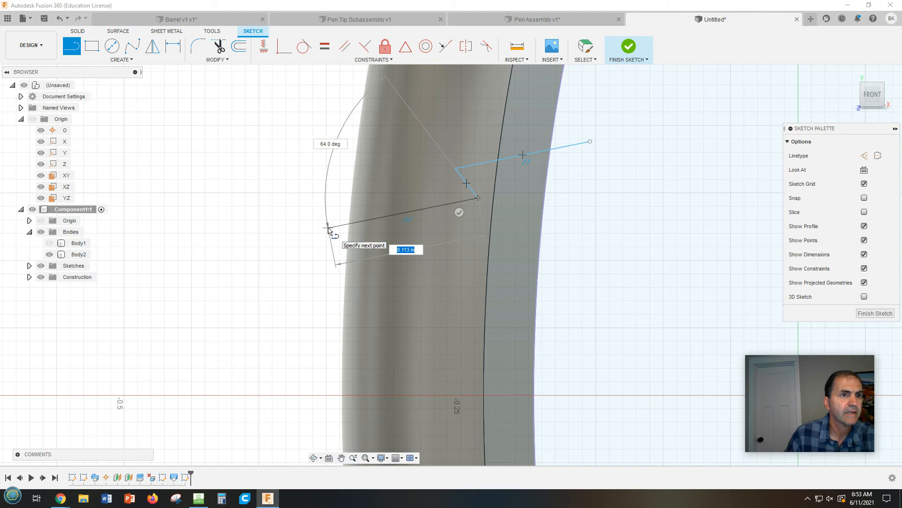
pyautogui.click(329, 228)
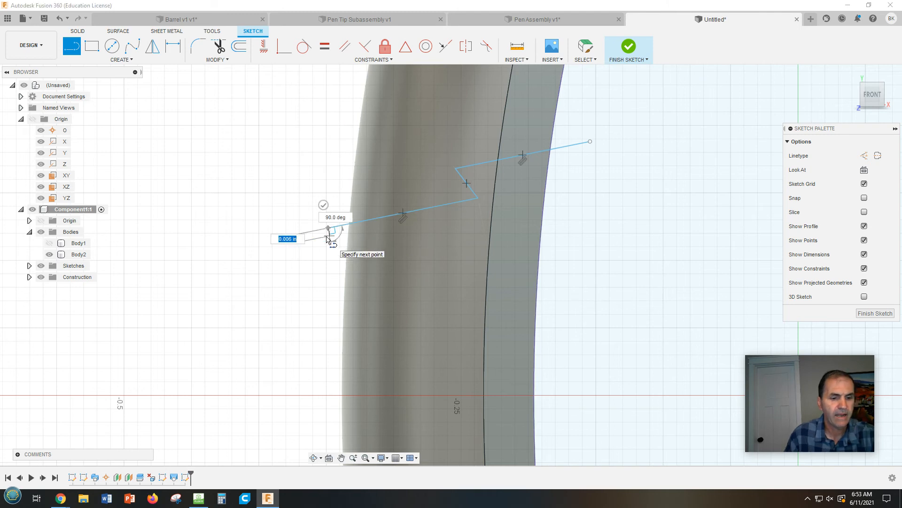
pyautogui.press('Escape')
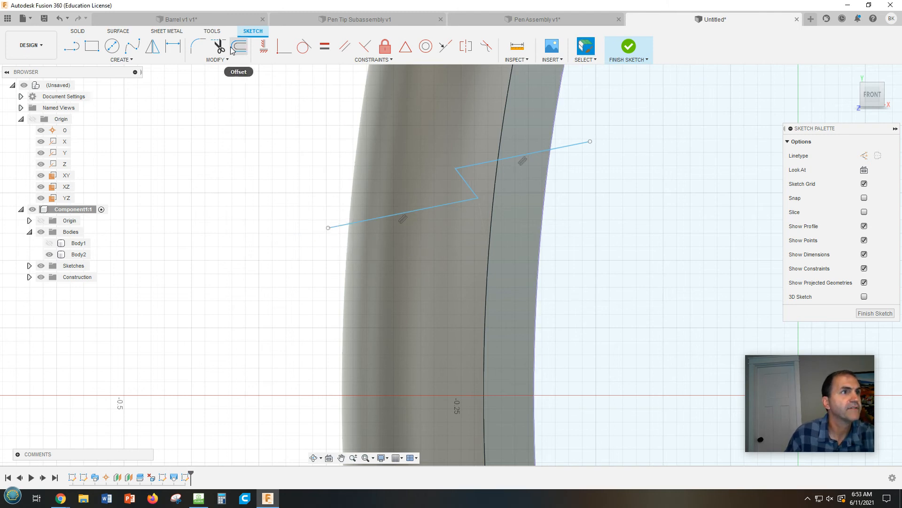
# Step: Offset the Z-shaped chain 0.005 in downward to create a parallel copy just below it
pyautogui.click(240, 47)
pyautogui.click(464, 200)
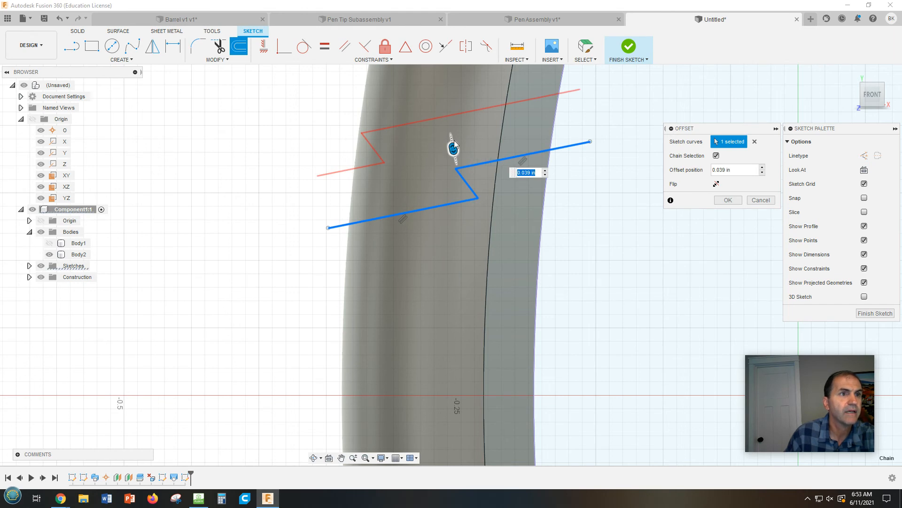
pyautogui.moveTo(451, 143); pyautogui.dragTo(466, 204)
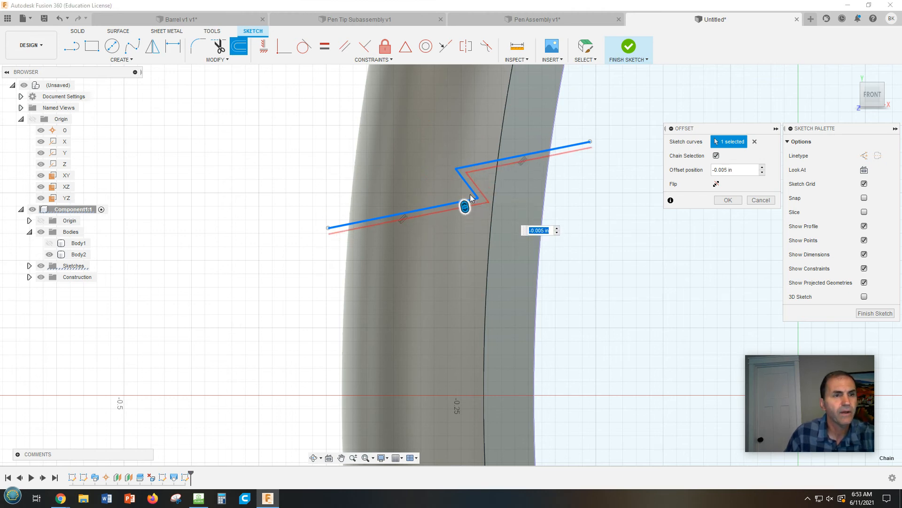
pyautogui.click(728, 201)
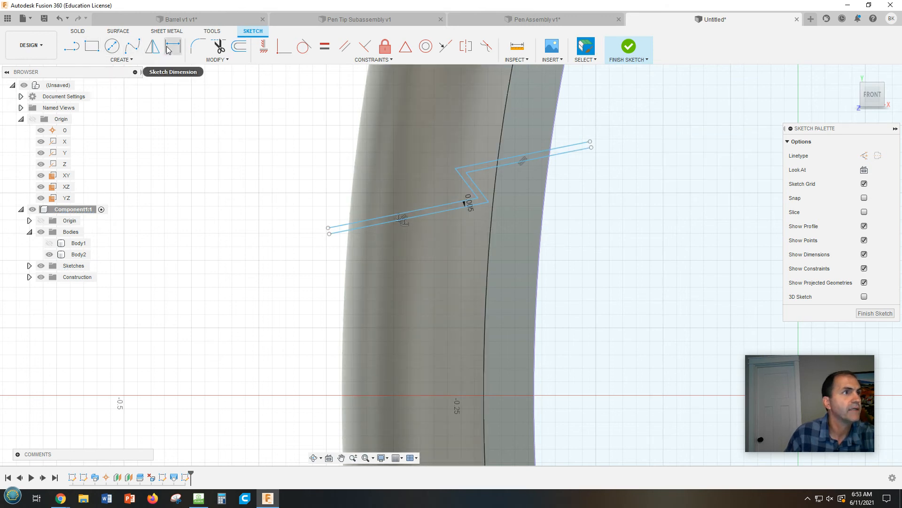
# Step: Close both ends of the two offset Z-shaped chains with short connecting lines
pyautogui.press('l')
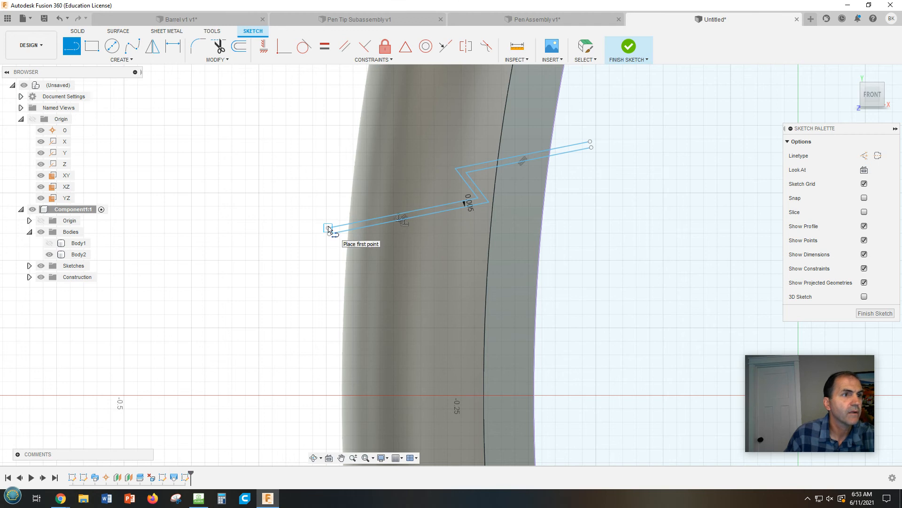
pyautogui.click(328, 228)
pyautogui.click(329, 234)
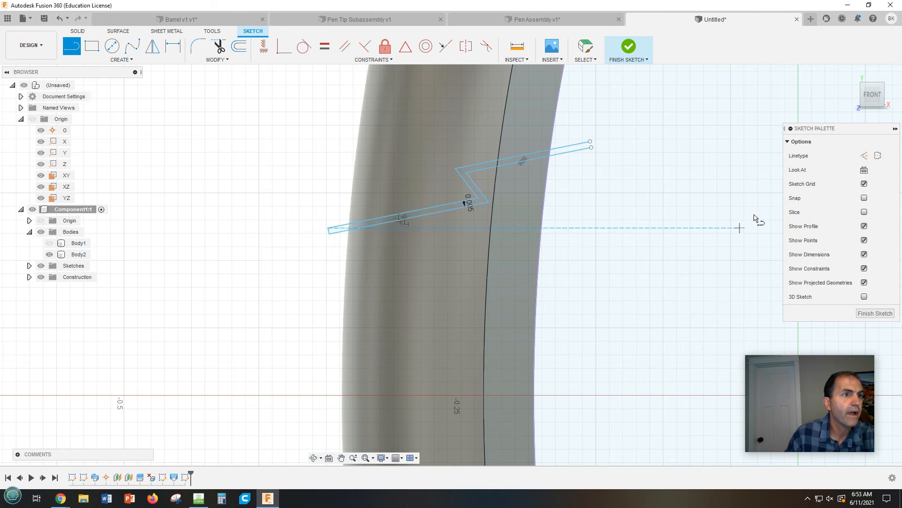
pyautogui.click(591, 142)
pyautogui.click(593, 147)
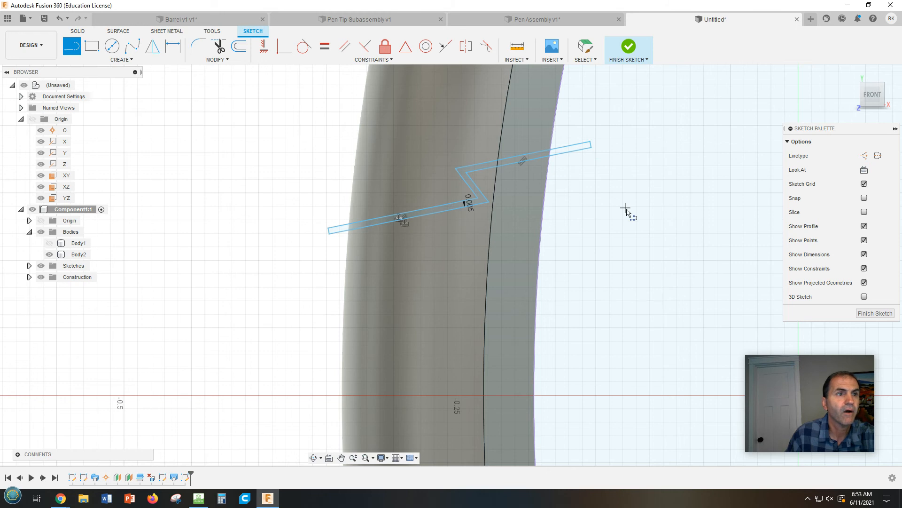
pyautogui.scroll(2, 635, 174)
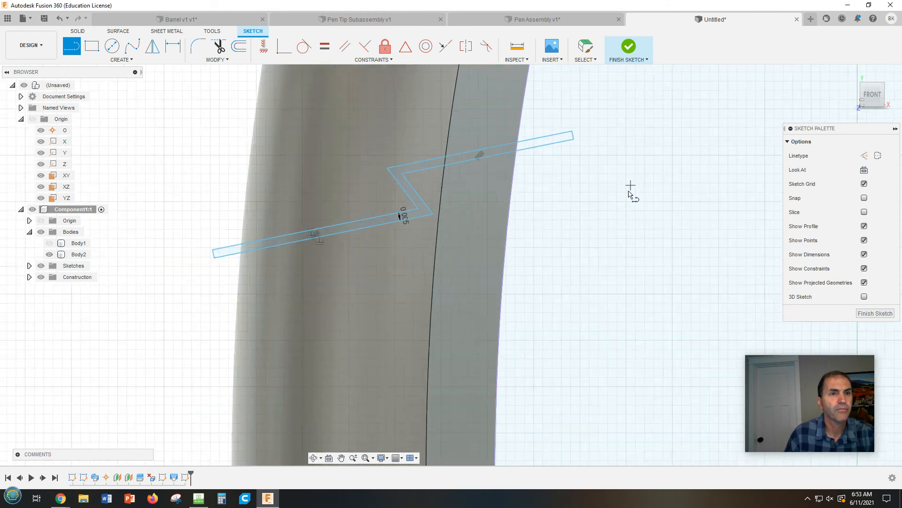
# Step: Measure the distance from the inner end of the Z-shaped split to the bottom edge of the base
pyautogui.scroll(-5, 632, 195)
pyautogui.moveTo(693, 312); pyautogui.dragTo(506, 173, button='middle')
pyautogui.scroll(-3, 498, 224)
pyautogui.scroll(-2, 496, 224)
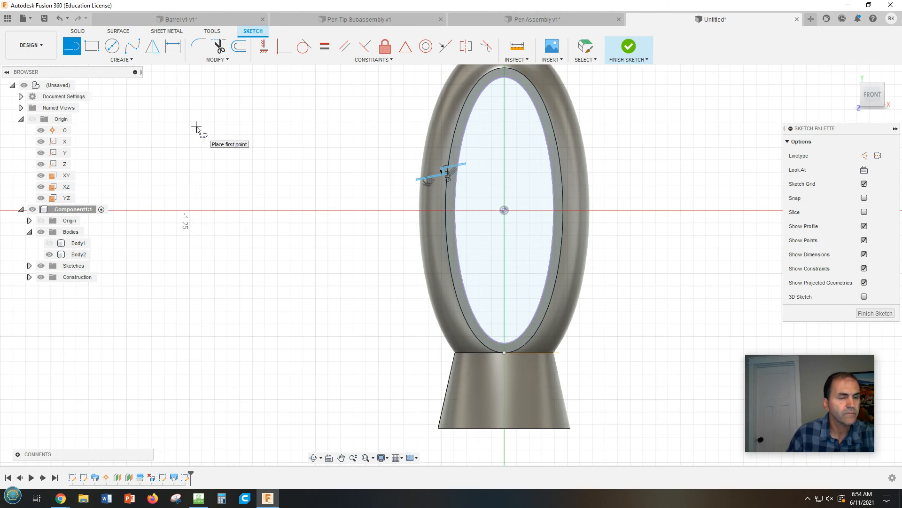
pyautogui.click(517, 46)
pyautogui.click(465, 165)
pyautogui.click(499, 428)
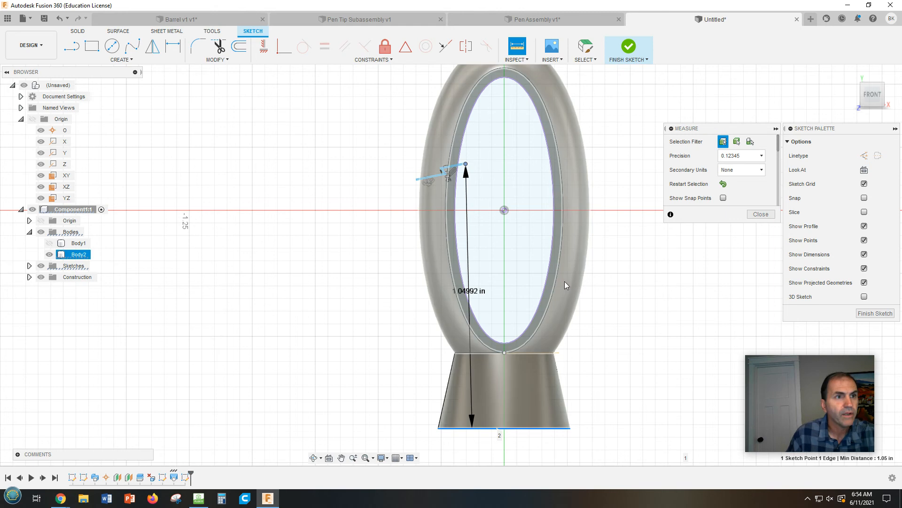
# Step: Measure from the split's inner end to the Z's lower corner, and inspect the narrow profile between the chains
pyautogui.scroll(3, 450, 165)
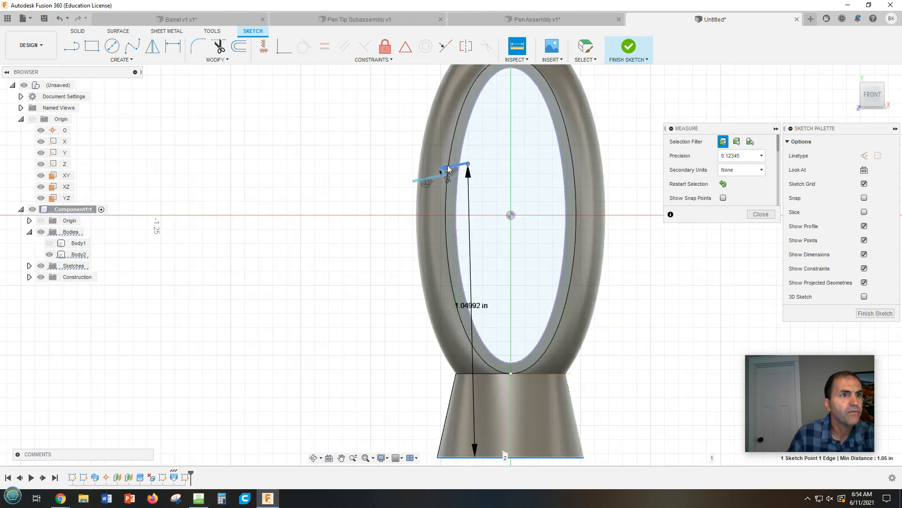
pyautogui.scroll(3, 450, 166)
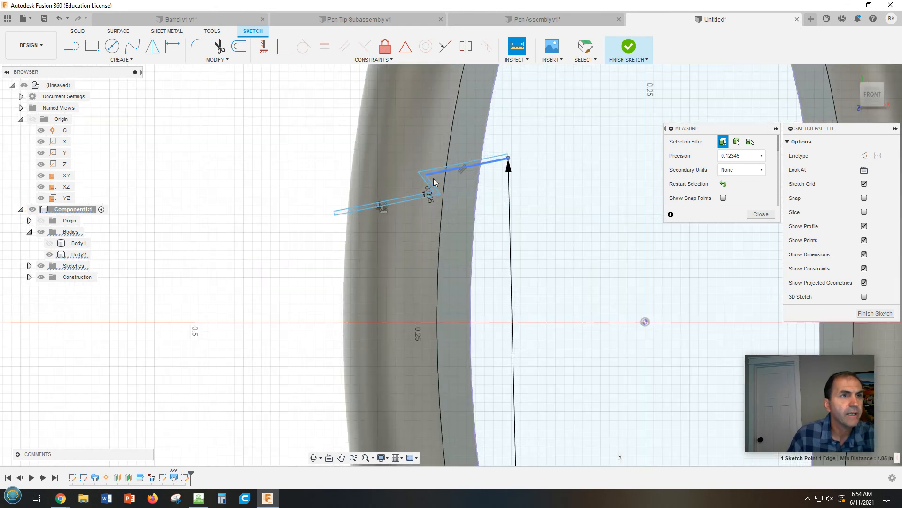
pyautogui.scroll(2, 420, 205)
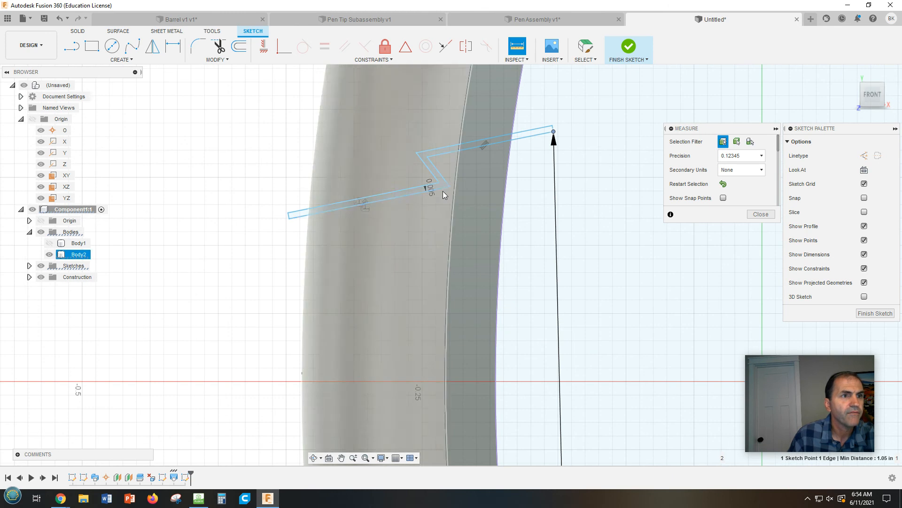
pyautogui.click(440, 180)
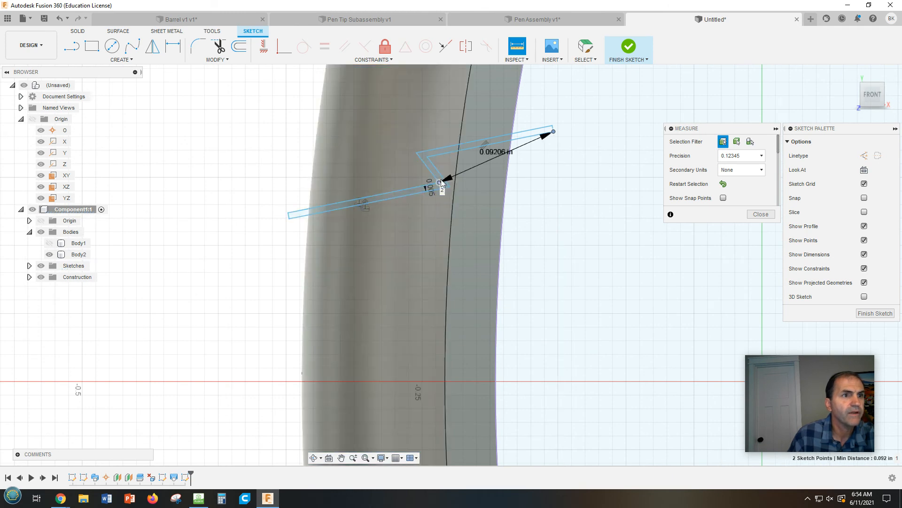
pyautogui.click(434, 190)
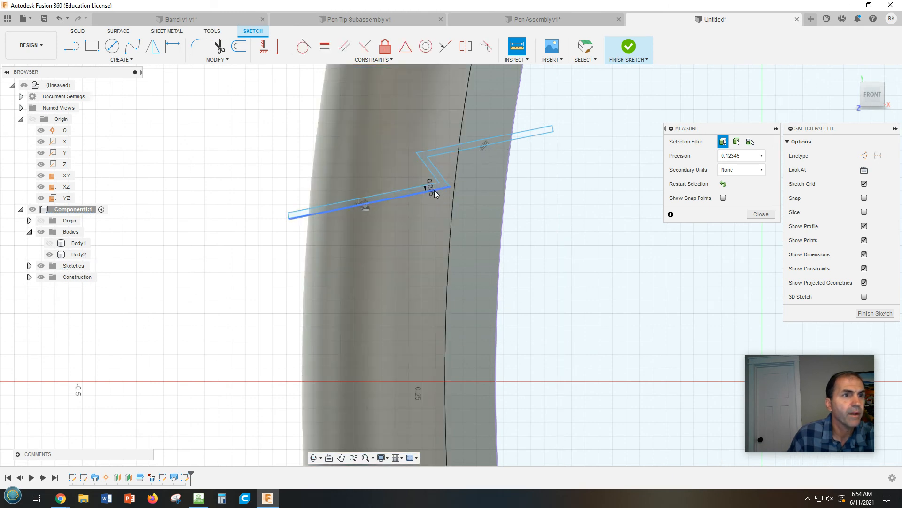
pyautogui.click(512, 172)
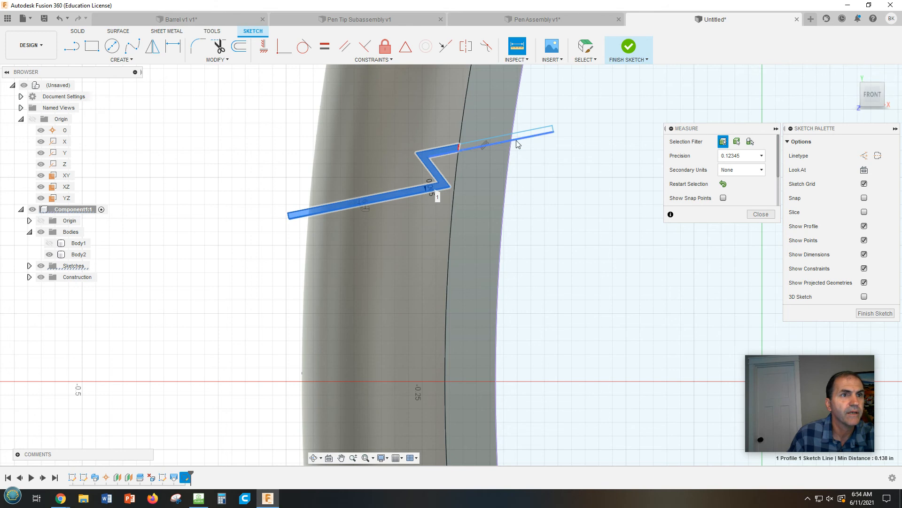
pyautogui.click(578, 169)
pyautogui.click(188, 204)
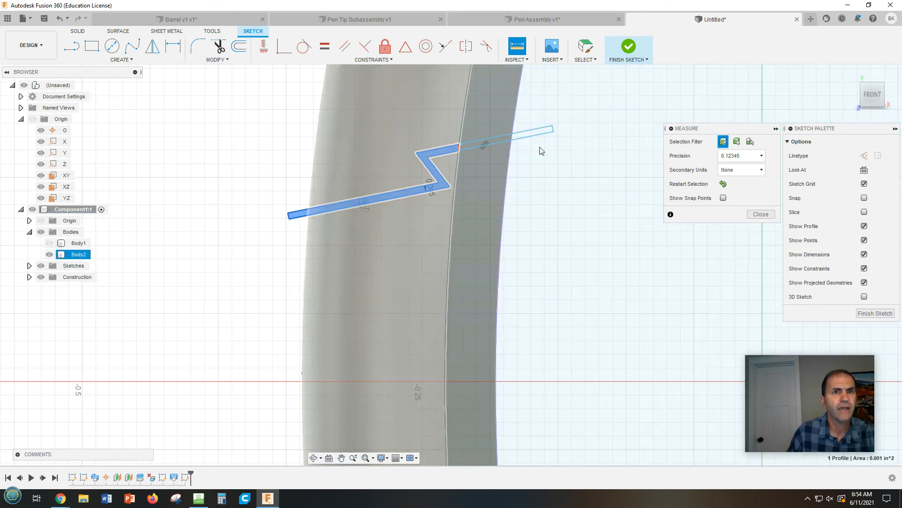
pyautogui.click(761, 214)
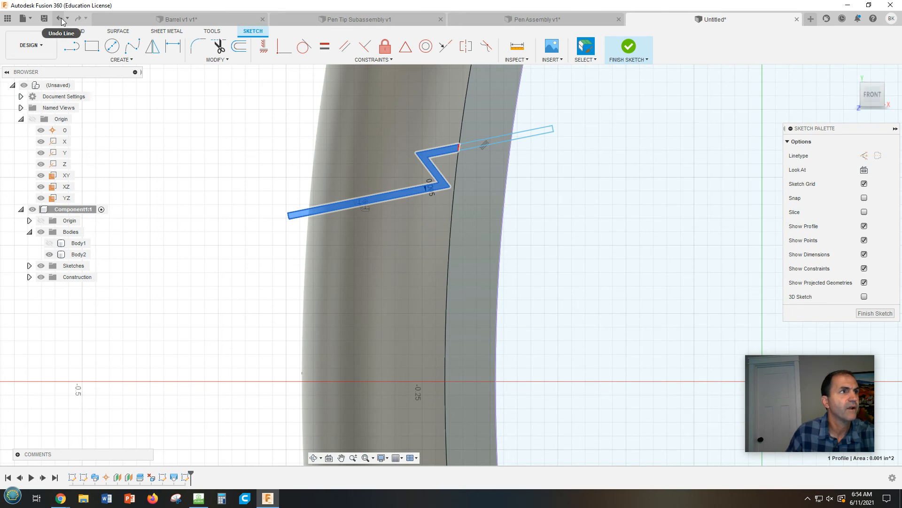
# Step: Undo the line closing the split's inner end, inside the ring opening, and finish the sketch
pyautogui.scroll(-2, 534, 192)
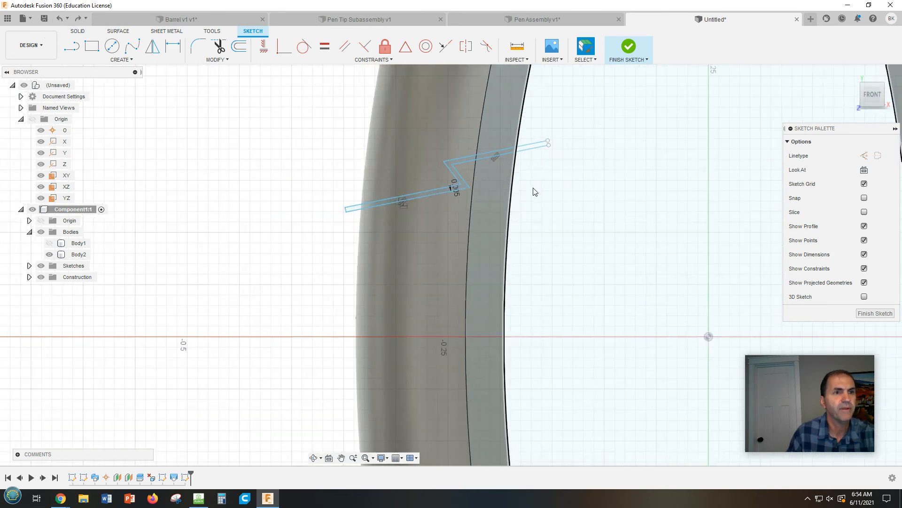
pyautogui.scroll(-4, 536, 194)
pyautogui.scroll(1, 568, 206)
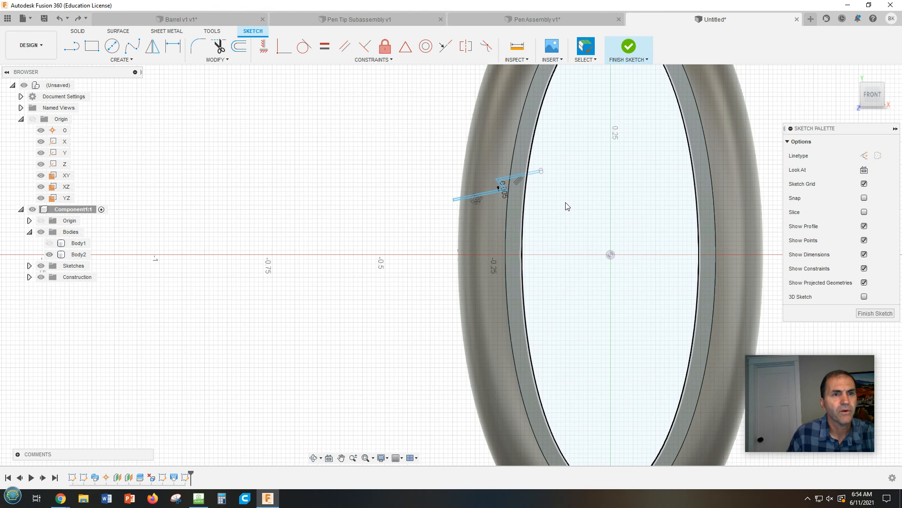
pyautogui.click(630, 47)
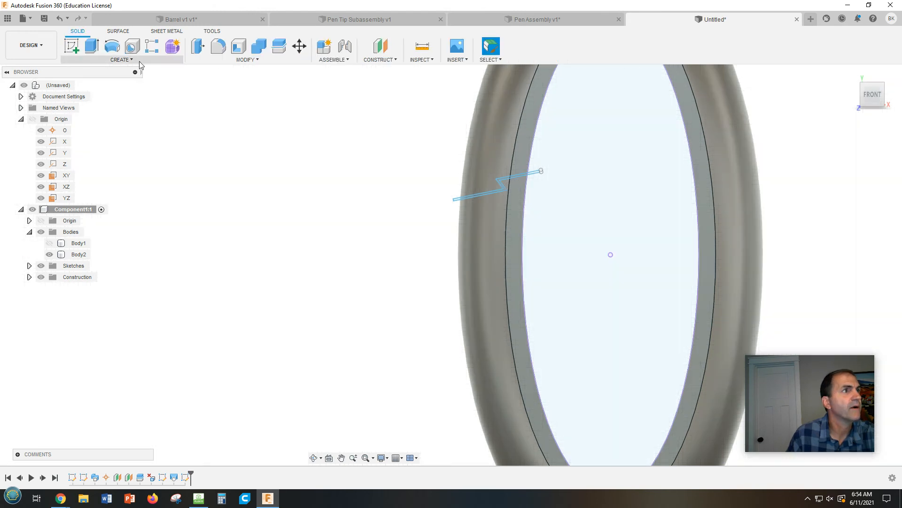
# Step: Extrude the two narrow Z-shaped profiles crossing the ring's wall as a cut through the ring's full depth
pyautogui.click(91, 46)
pyautogui.scroll(2, 512, 189)
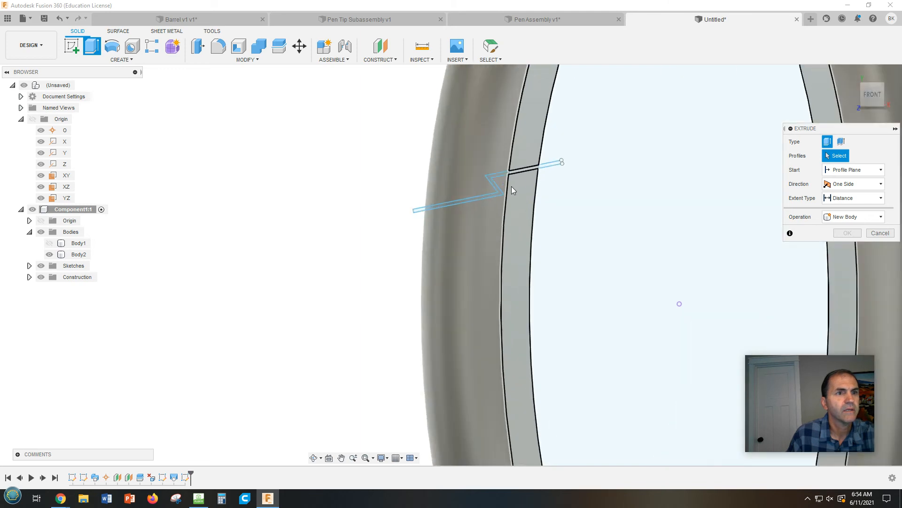
pyautogui.scroll(3, 511, 186)
pyautogui.click(467, 174)
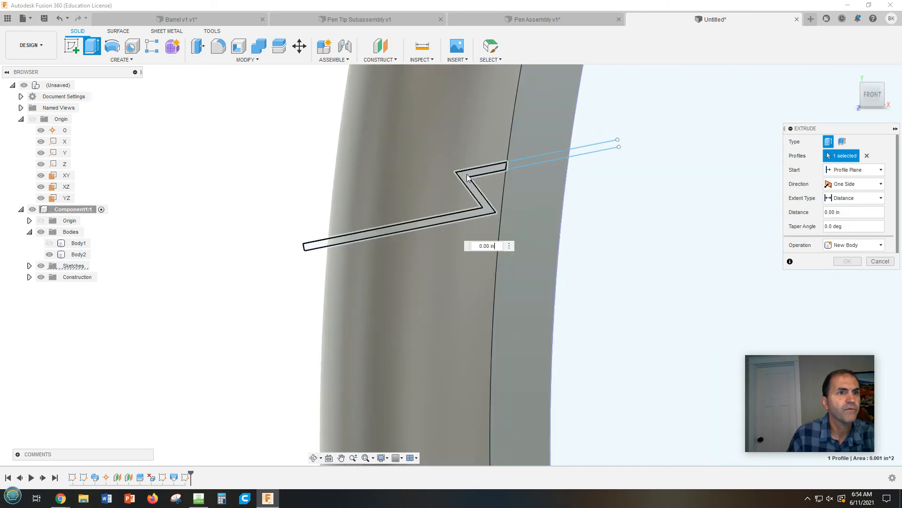
pyautogui.click(551, 155)
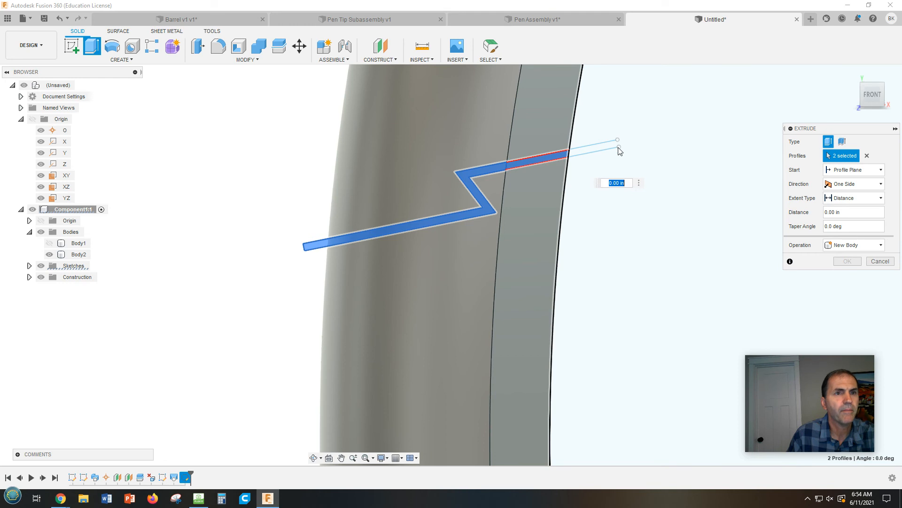
pyautogui.scroll(-5, 620, 211)
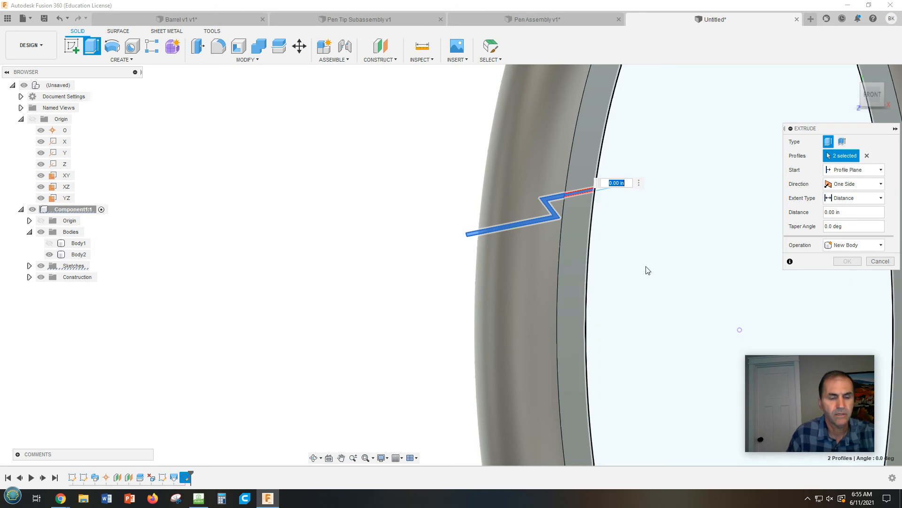
pyautogui.keyDown('shift'); pyautogui.moveTo(701, 262); pyautogui.dragTo(741, 259, button='middle'); pyautogui.keyUp('shift')
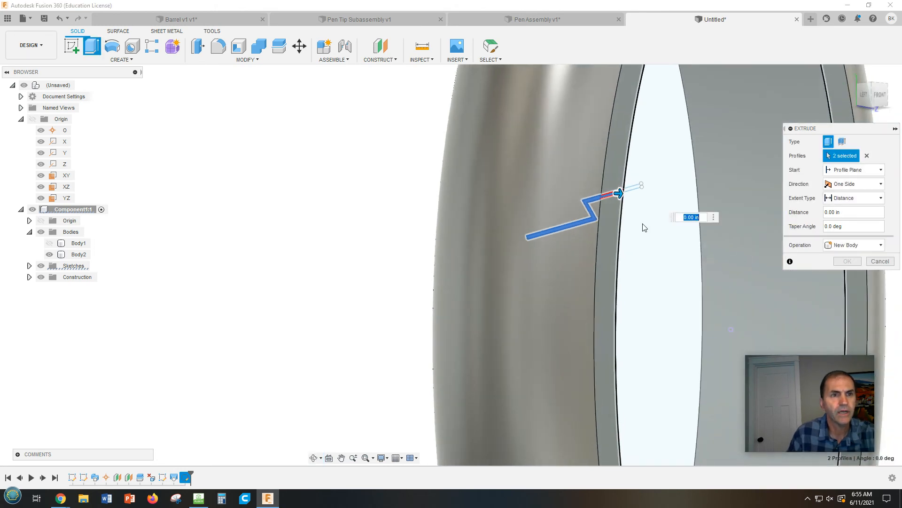
pyautogui.moveTo(617, 193); pyautogui.dragTo(316, 173)
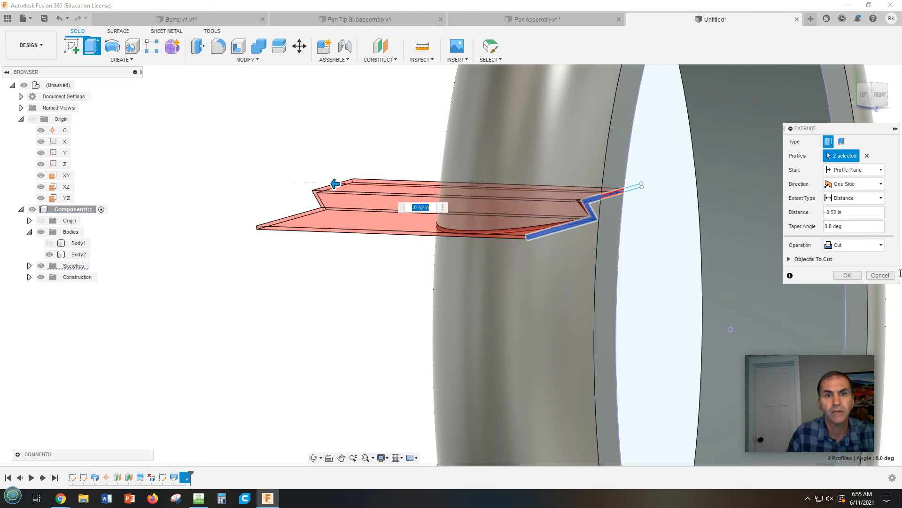
pyautogui.click(864, 198)
pyautogui.click(852, 232)
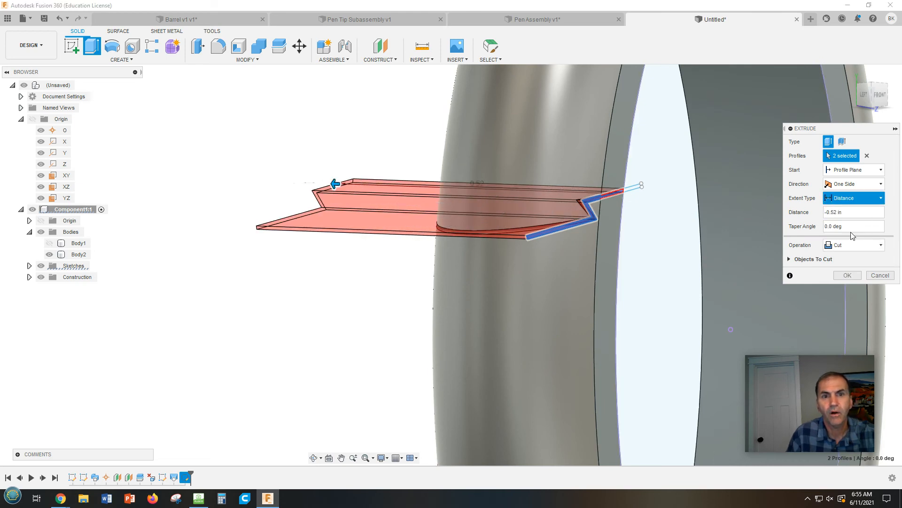
pyautogui.click(846, 277)
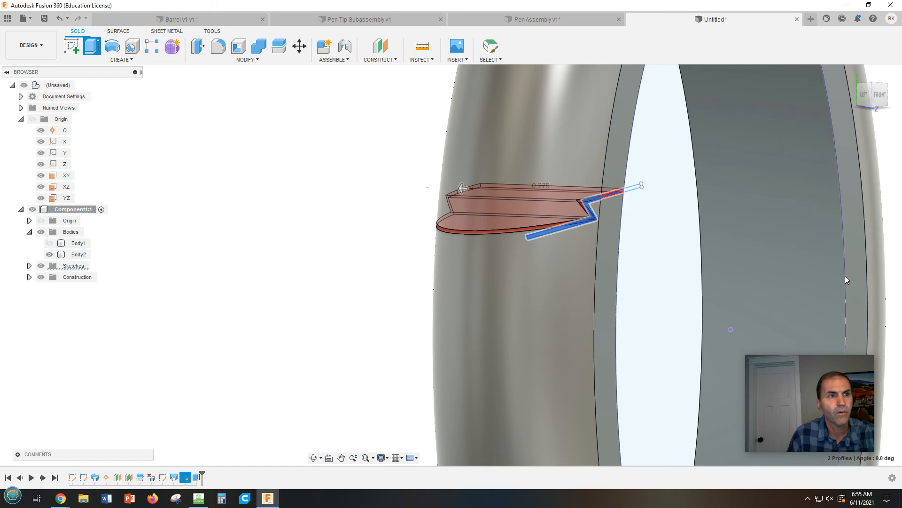
# Step: Examine the Z-shaped cut and the ring's wall below it down to the lofted base
pyautogui.keyDown('shift'); pyautogui.moveTo(675, 298); pyautogui.dragTo(673, 214, button='middle'); pyautogui.keyUp('shift')
pyautogui.scroll(-3, 636, 308)
pyautogui.moveTo(636, 308)
pyautogui.keyDown('shift'); pyautogui.mouseDown(button='middle')
pyautogui.moveTo(638, 254)
pyautogui.moveTo(630, 326)
pyautogui.moveTo(630, 296)
pyautogui.moveTo(623, 310)
pyautogui.mouseUp(button='middle'); pyautogui.keyUp('shift')
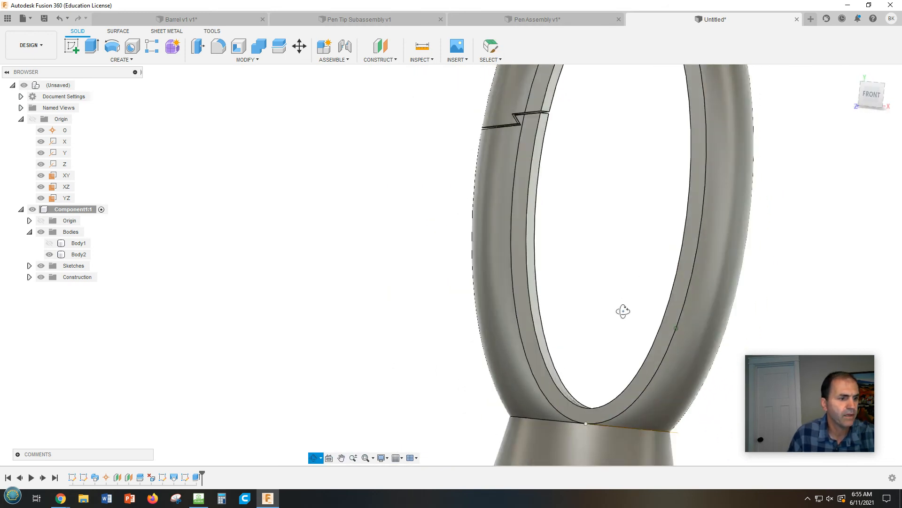
pyautogui.scroll(-3, 599, 320)
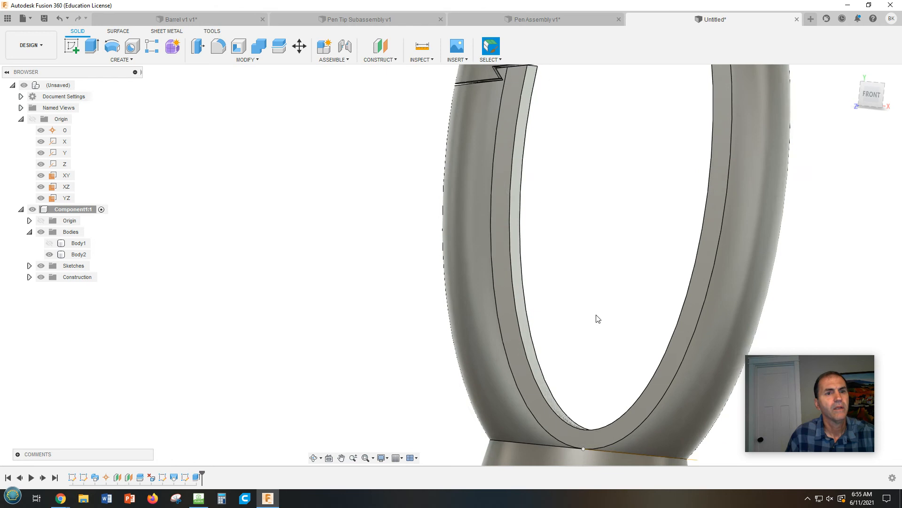
pyautogui.click(553, 294)
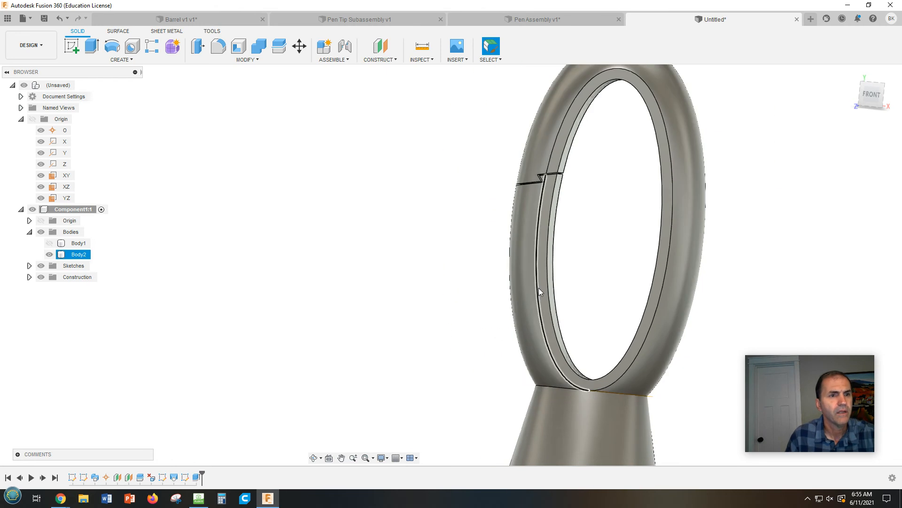
pyautogui.scroll(2, 538, 288)
pyautogui.scroll(1, 541, 299)
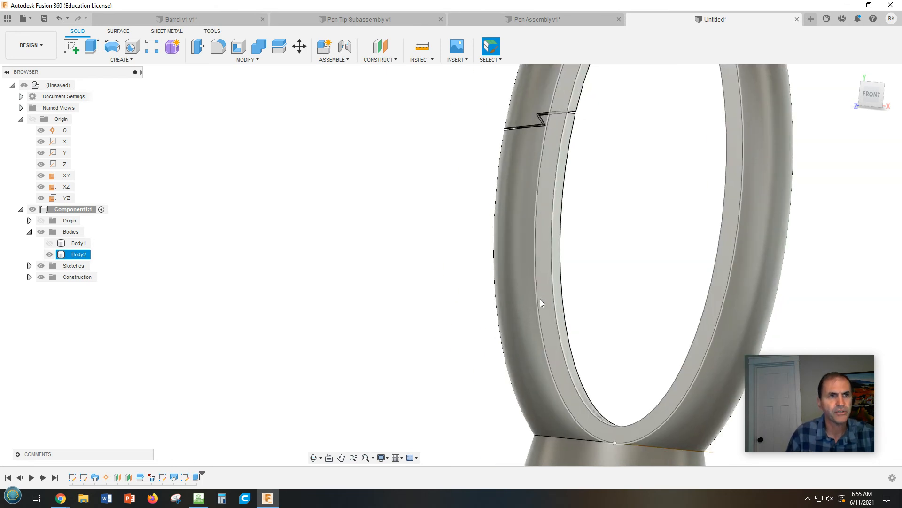
pyautogui.click(879, 212)
pyautogui.moveTo(663, 234); pyautogui.dragTo(705, 146, button='middle')
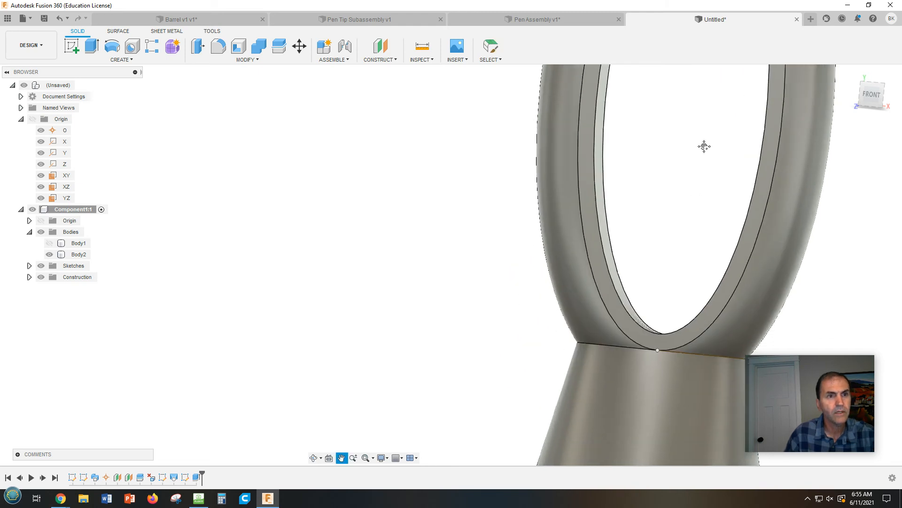
pyautogui.scroll(-3, 676, 178)
pyautogui.moveTo(677, 183); pyautogui.dragTo(576, 254, button='middle')
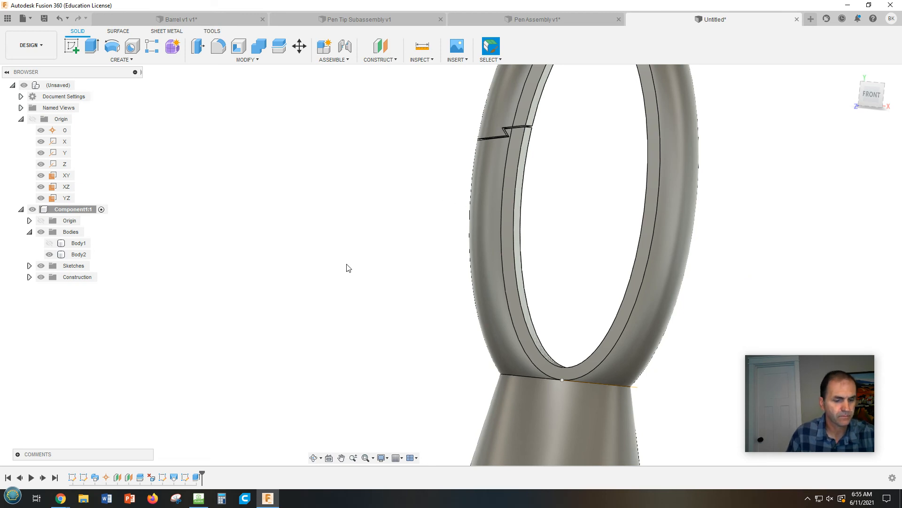
pyautogui.click(510, 284)
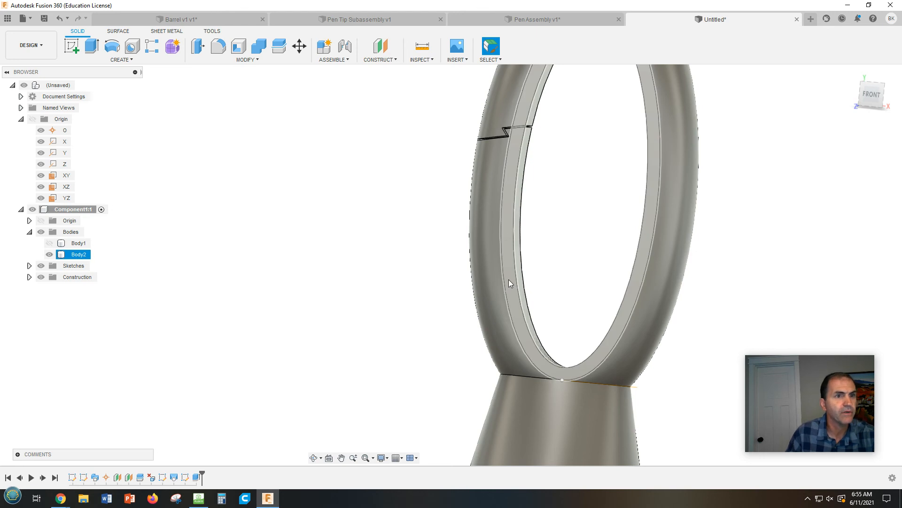
# Step: Sketch on the ring's flat front face a three-point arc bowing upward across the wall, between the Z-shaped split and the base
pyautogui.rightClick(509, 282)
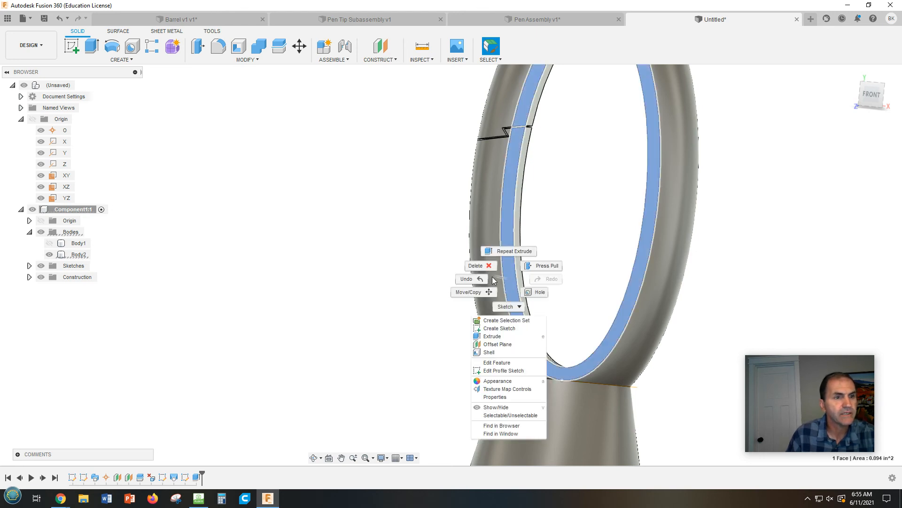
pyautogui.click(499, 328)
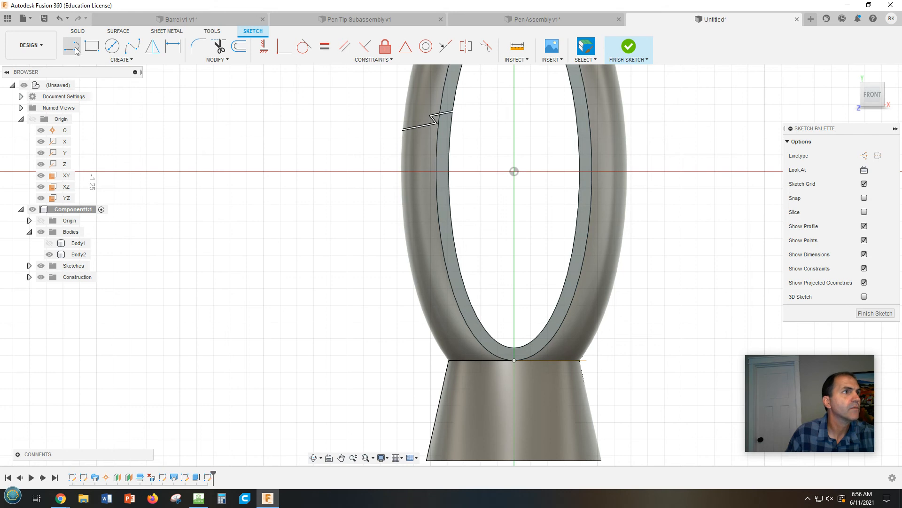
pyautogui.click(82, 60)
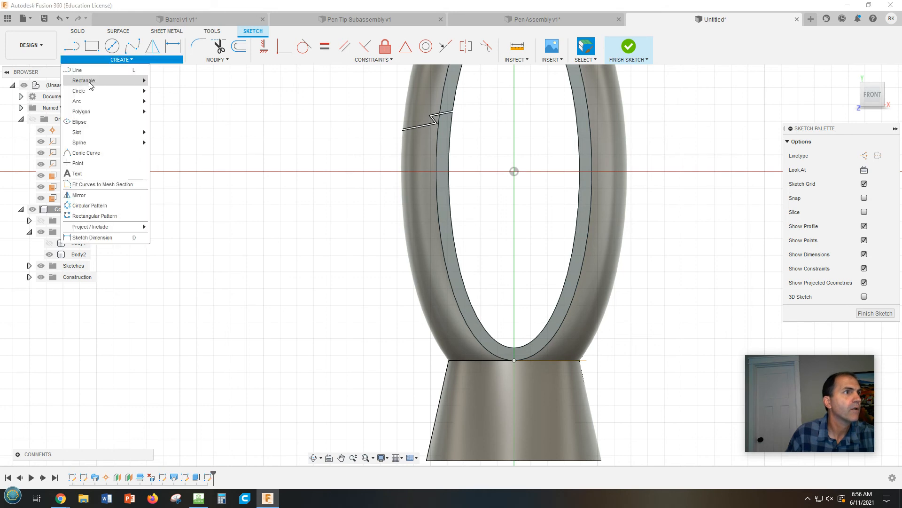
pyautogui.moveTo(87, 102)
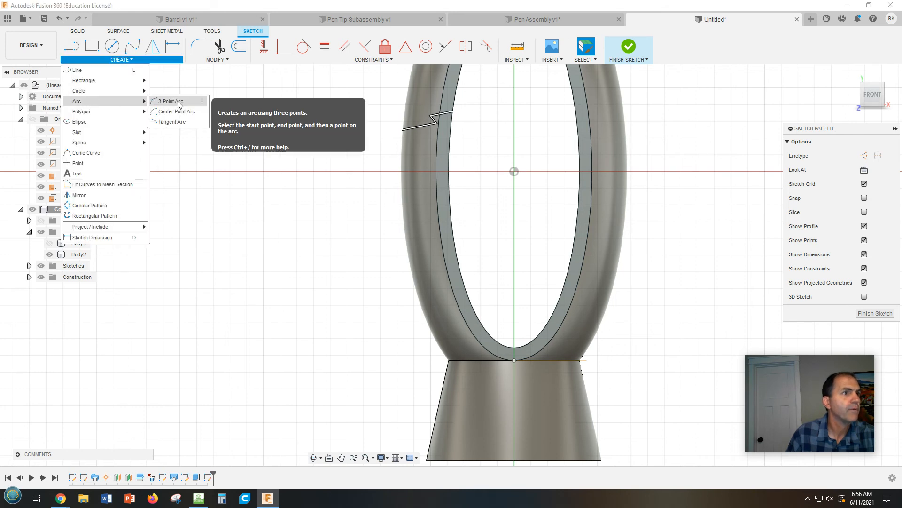
pyautogui.click(179, 102)
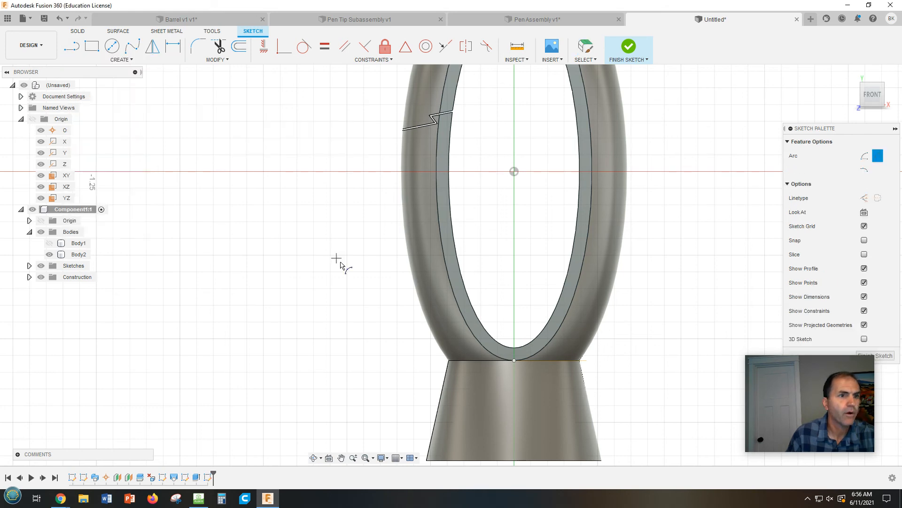
pyautogui.click(472, 281)
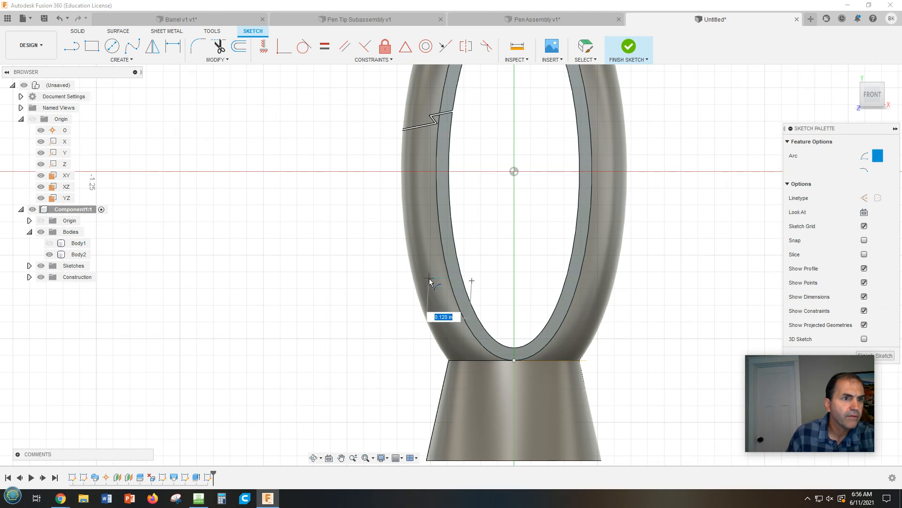
pyautogui.click(407, 298)
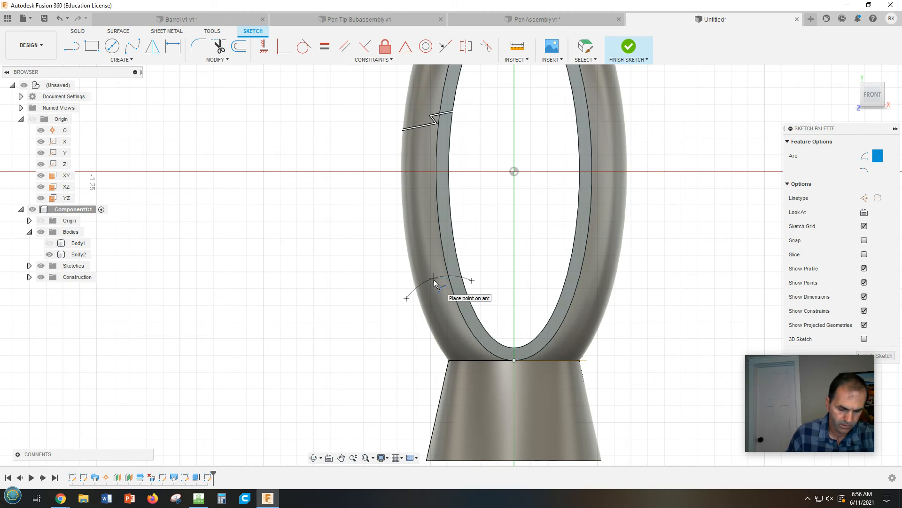
pyautogui.click(434, 280)
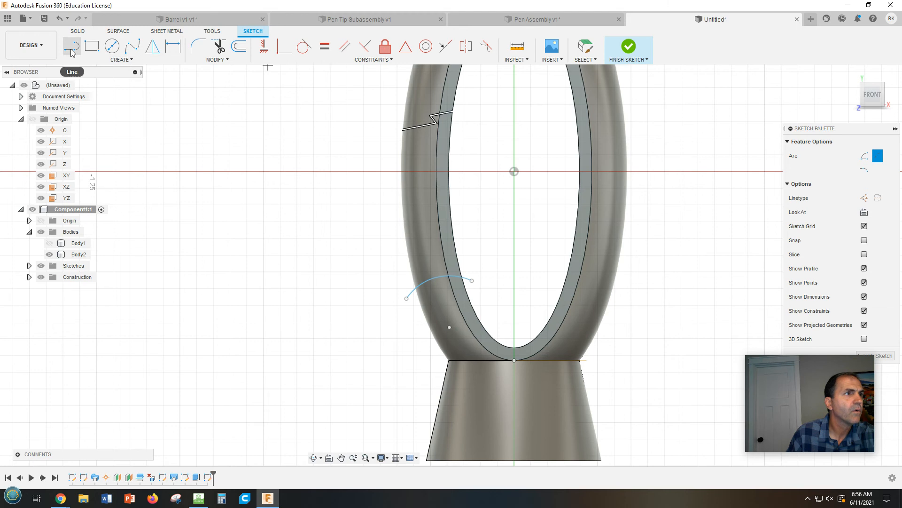
# Step: Offset the arc about 0.021 in toward the base to form a second parallel arc
pyautogui.click(238, 47)
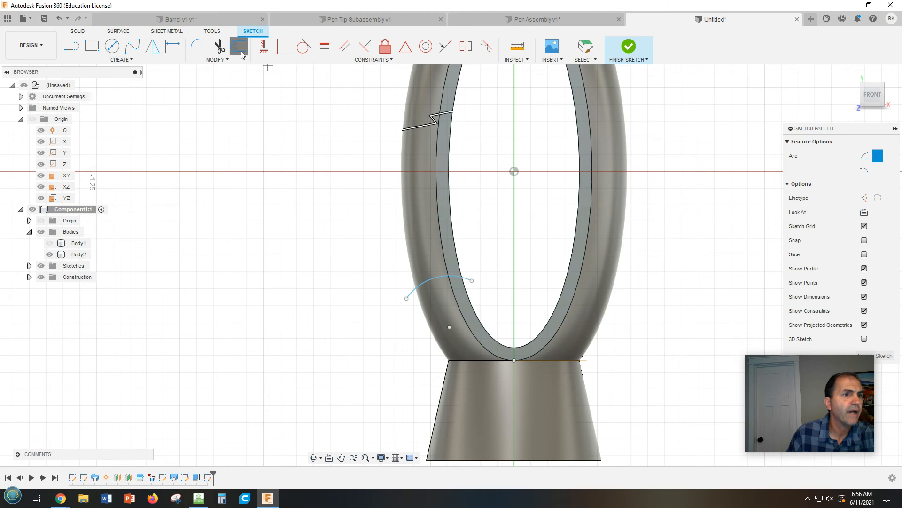
pyautogui.click(435, 279)
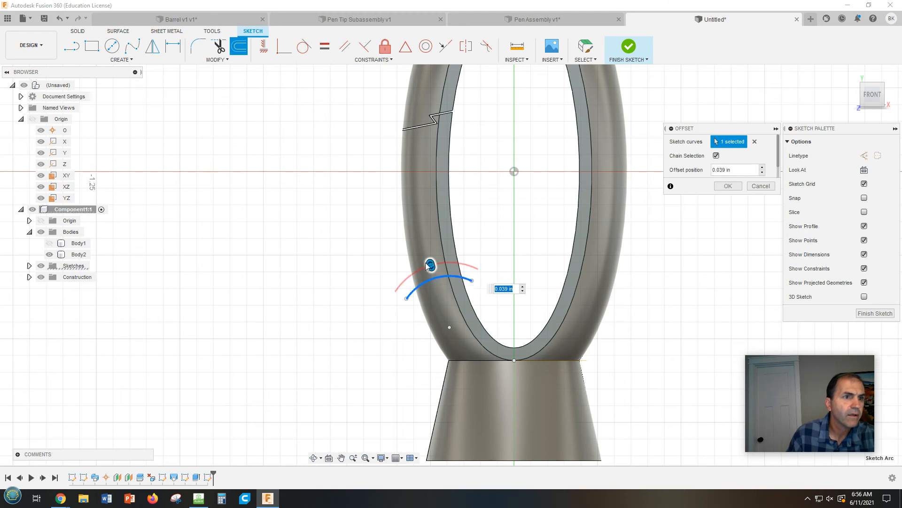
pyautogui.moveTo(434, 276); pyautogui.dragTo(436, 283)
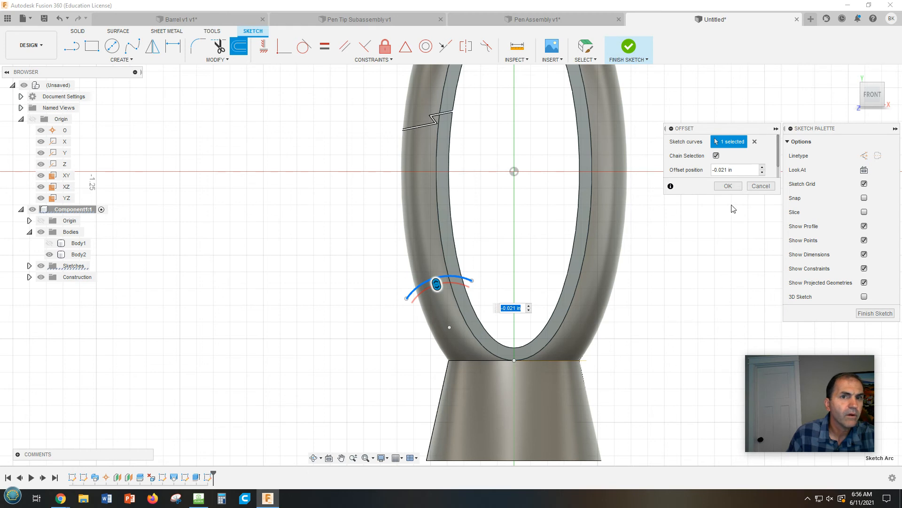
pyautogui.click(729, 186)
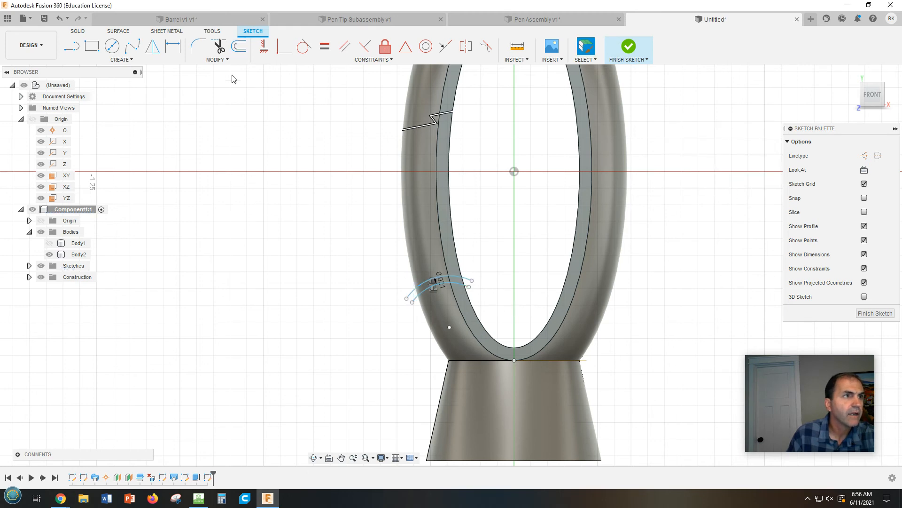
# Step: Join the two arcs with a short line at each end to close the curved band
pyautogui.click(72, 45)
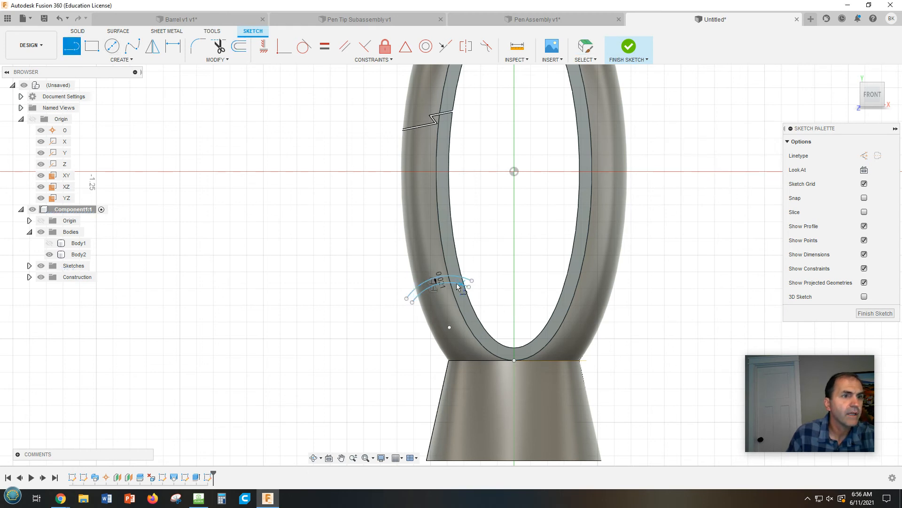
pyautogui.click(404, 299)
pyautogui.click(412, 303)
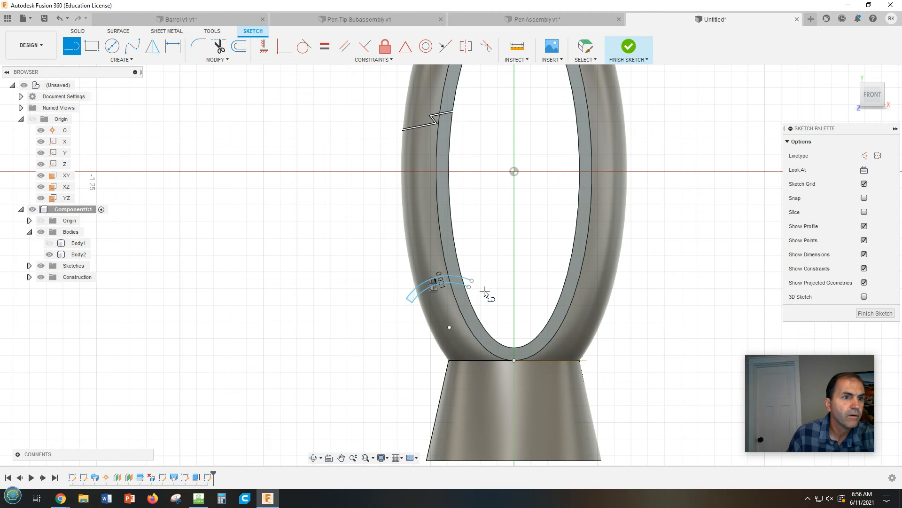
pyautogui.click(469, 287)
pyautogui.click(472, 281)
pyautogui.scroll(5, 439, 292)
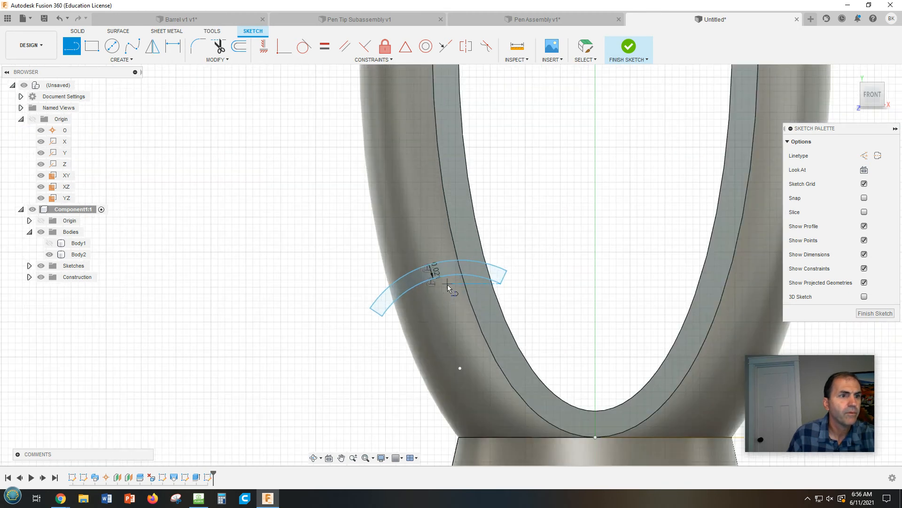
pyautogui.press('Escape')
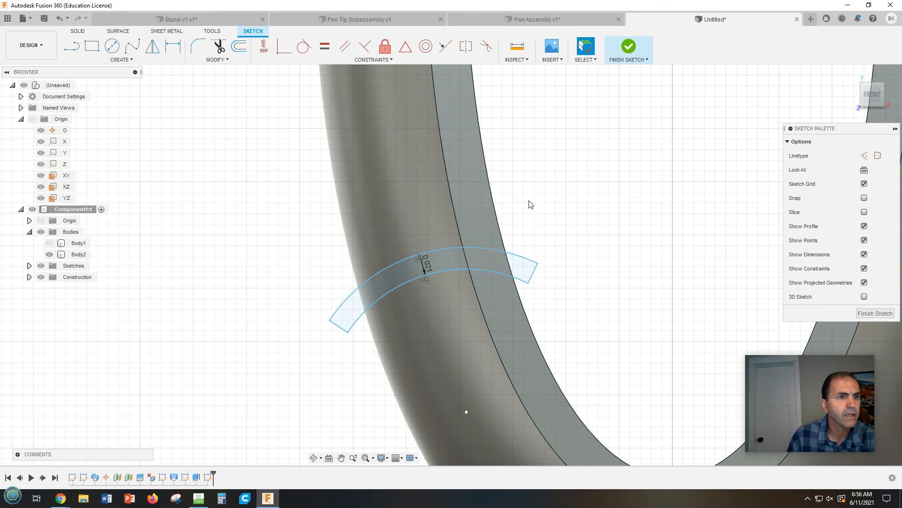
# Step: Set the offset distance between the two arcs to 0.015 in
pyautogui.click(431, 260)
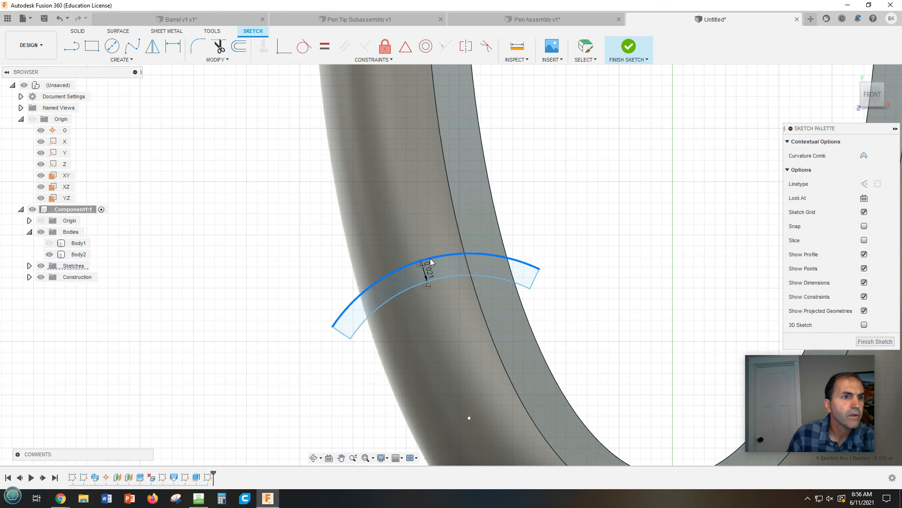
pyautogui.doubleClick(430, 267)
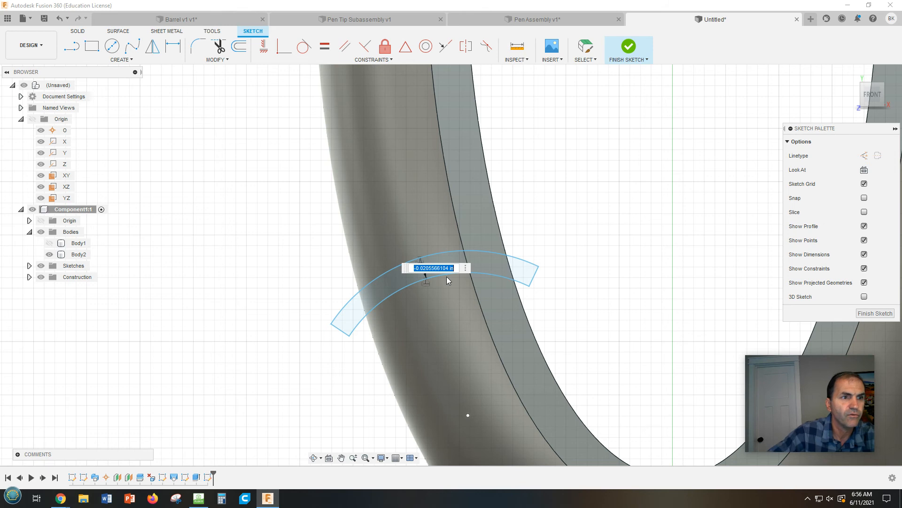
pyautogui.press('BackSpace')
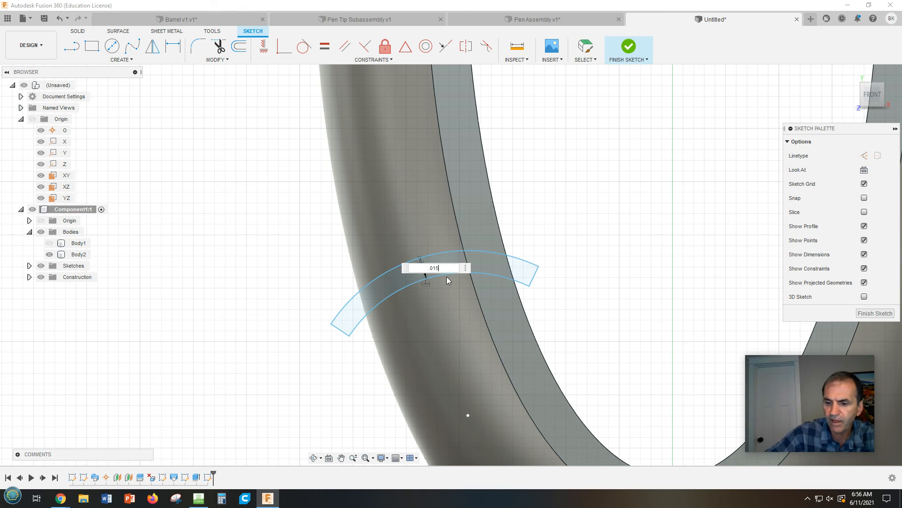
pyautogui.press('Return')
pyautogui.scroll(-8, 447, 277)
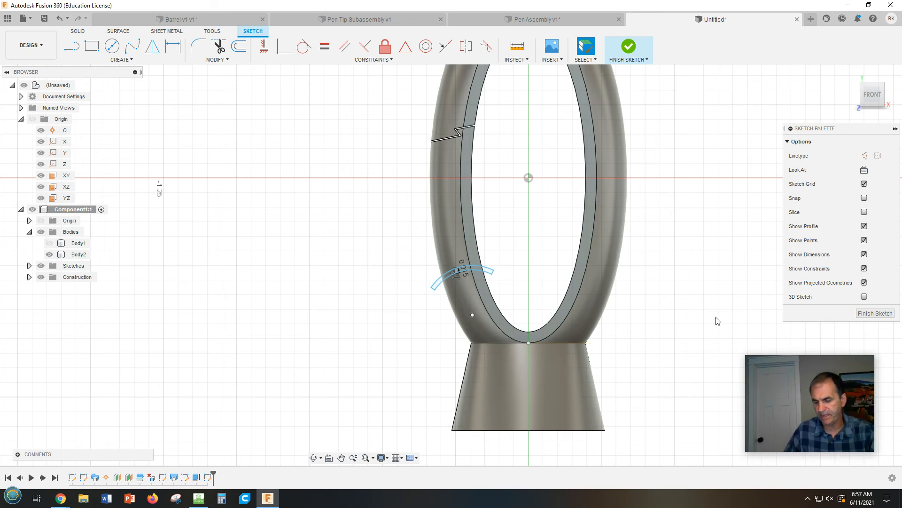
pyautogui.hotkey('alt', 'Tab')
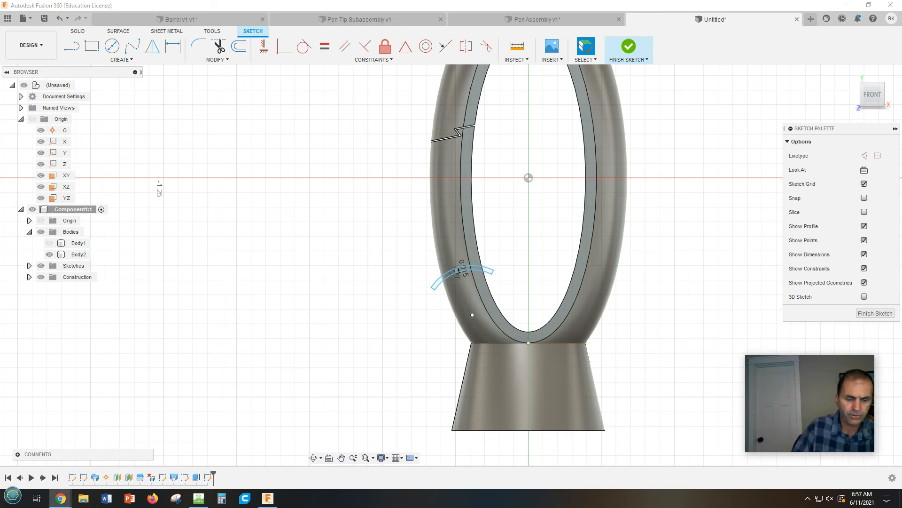
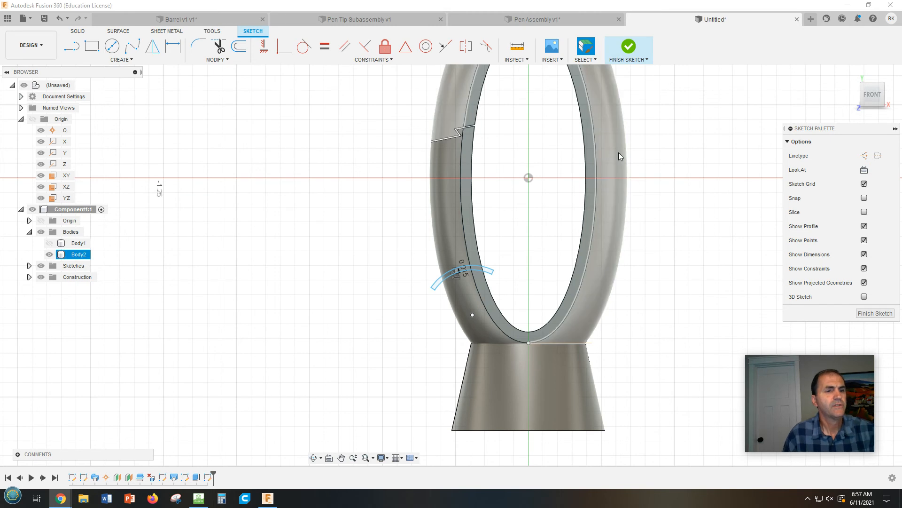
# Step: Finish the sketch and extrude all three sections of the curved band as a cut with a distance of -0.04 in
pyautogui.click(629, 52)
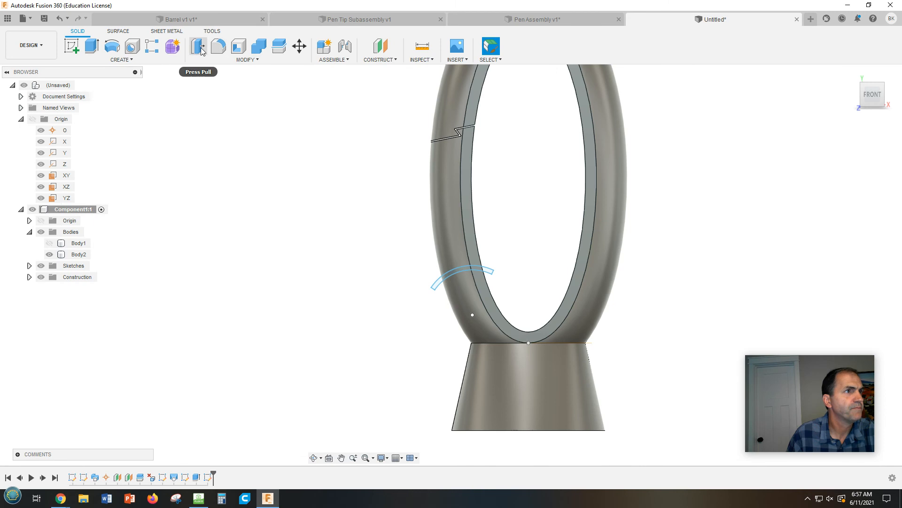
pyautogui.click(91, 46)
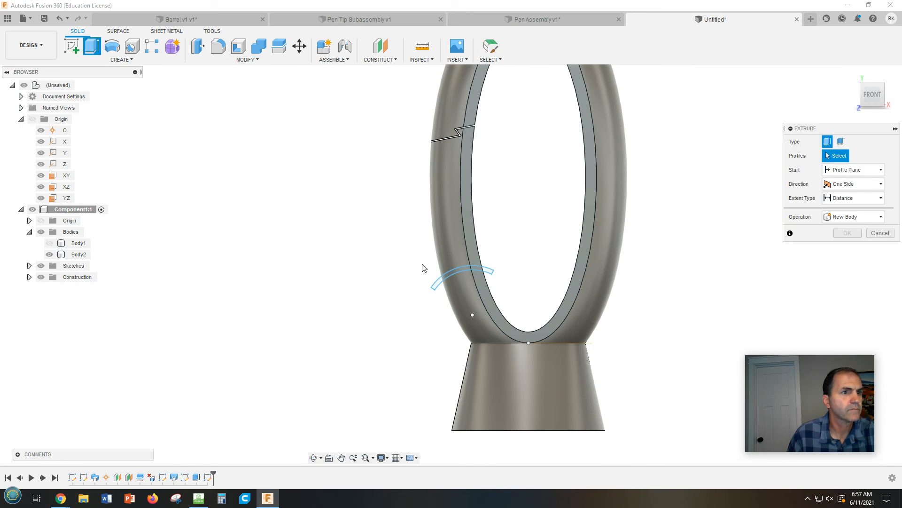
pyautogui.click(463, 273)
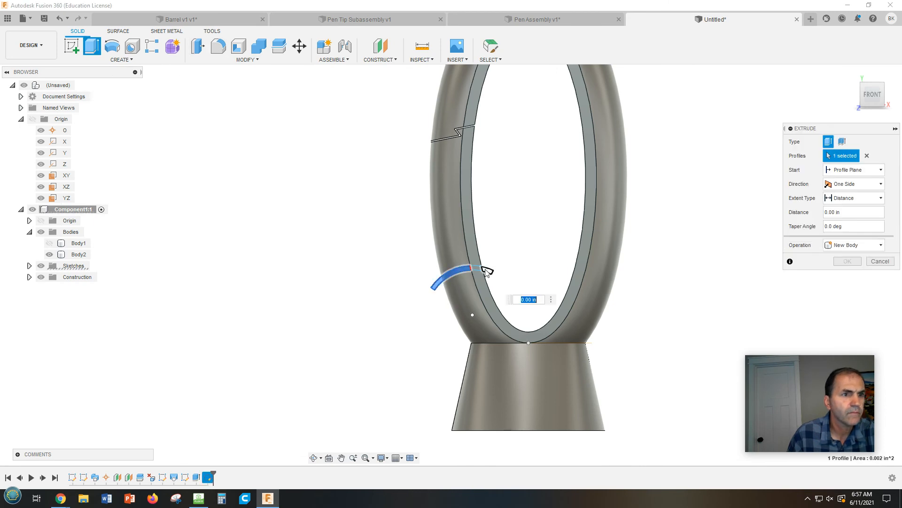
pyautogui.click(477, 269)
pyautogui.click(489, 271)
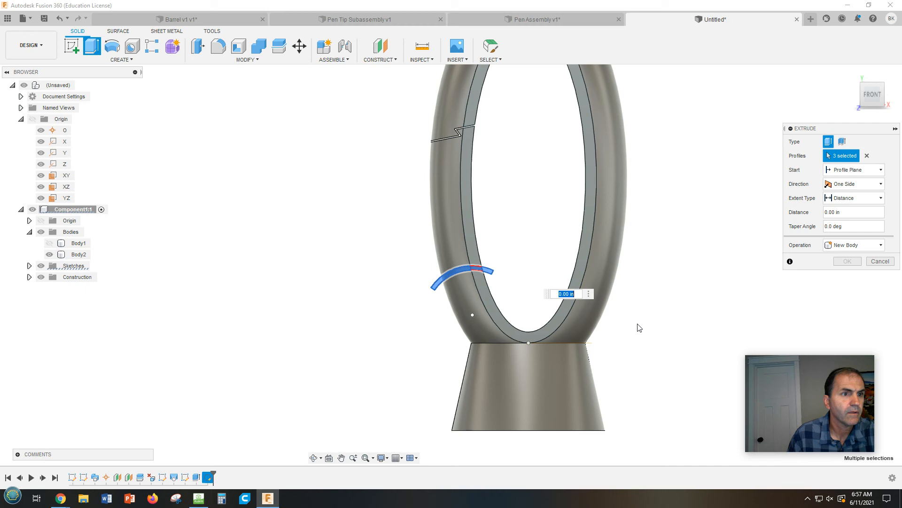
pyautogui.keyDown('shift'); pyautogui.moveTo(689, 343); pyautogui.dragTo(722, 338, button='middle'); pyautogui.keyUp('shift')
pyautogui.moveTo(519, 273)
pyautogui.mouseDown()
pyautogui.moveTo(495, 275)
pyautogui.moveTo(503, 273)
pyautogui.mouseUp()
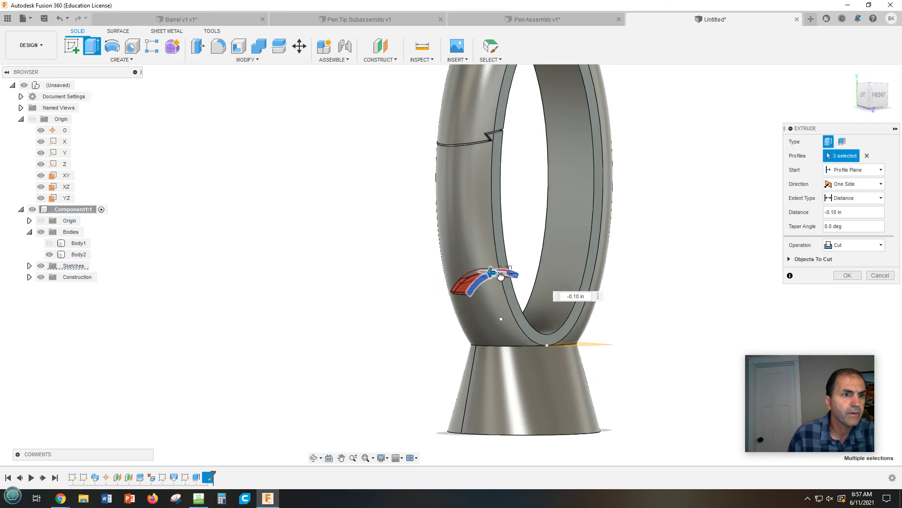
pyautogui.click(848, 212)
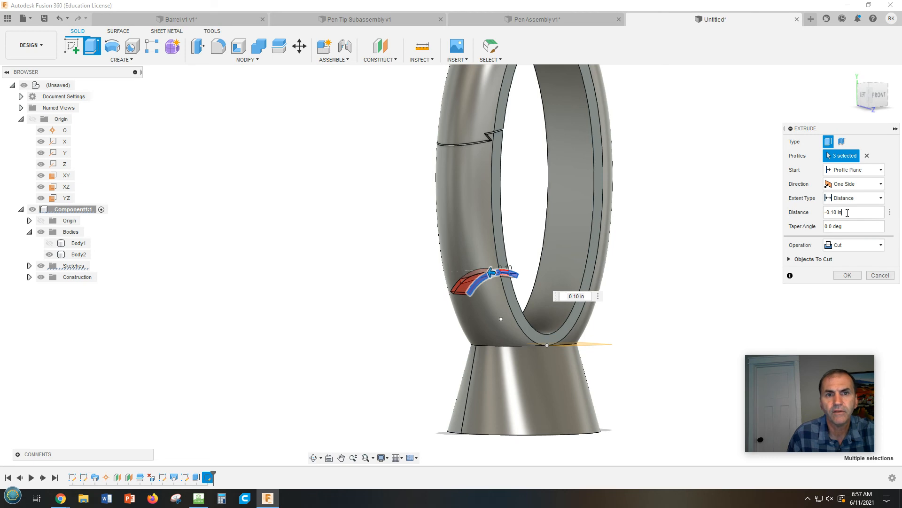
pyautogui.moveTo(840, 213); pyautogui.dragTo(814, 219)
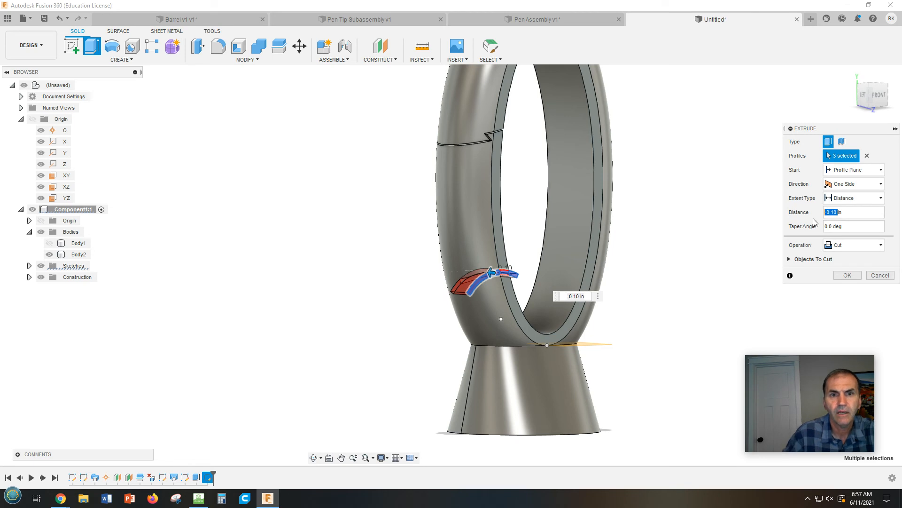
pyautogui.write('-.04')
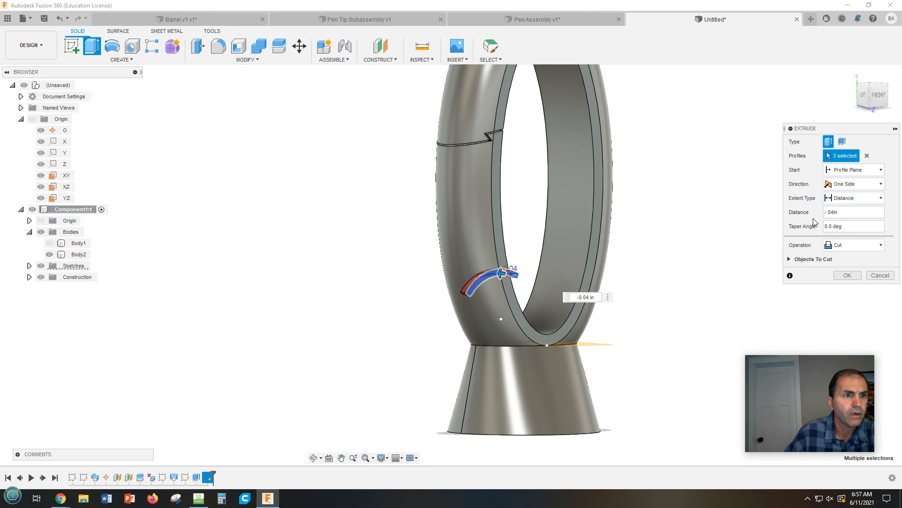
pyautogui.keyDown('shift'); pyautogui.moveTo(688, 273); pyautogui.dragTo(757, 278, button='middle'); pyautogui.keyUp('shift')
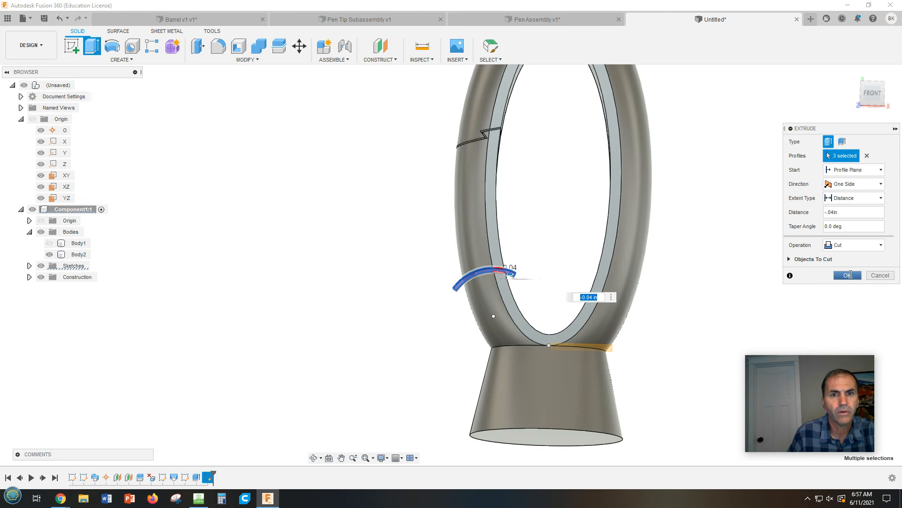
pyautogui.click(848, 275)
# Step: Examine the shallow curved slot and the Z-shaped split from the front, the ring's opening and the side
pyautogui.scroll(4, 691, 368)
pyautogui.scroll(-5, 692, 365)
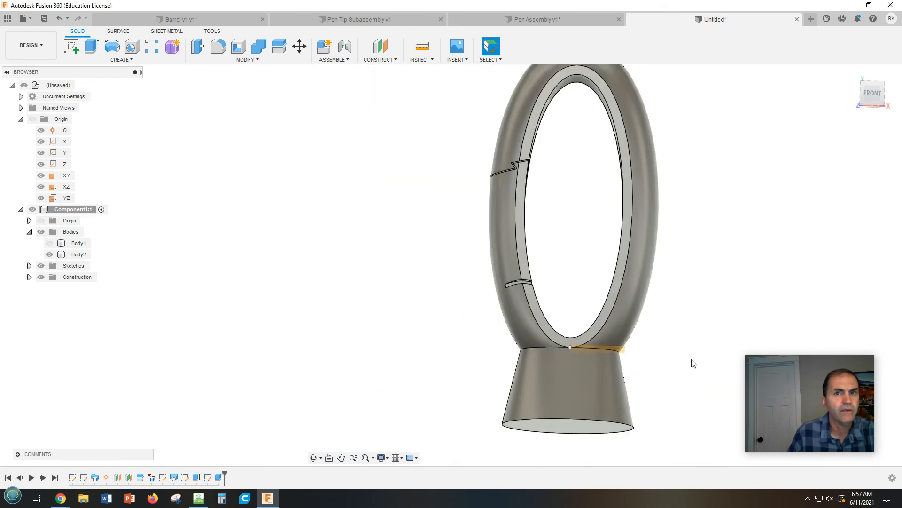
pyautogui.keyDown('shift'); pyautogui.moveTo(835, 218); pyautogui.dragTo(809, 227, button='middle'); pyautogui.keyUp('shift')
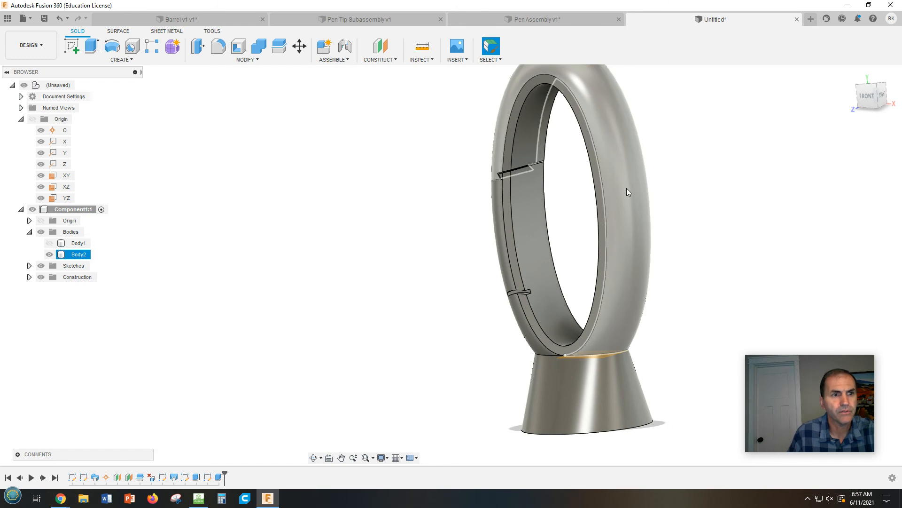
pyautogui.click(572, 438)
pyautogui.keyDown('shift'); pyautogui.moveTo(572, 438); pyautogui.dragTo(662, 433, button='middle'); pyautogui.keyUp('shift')
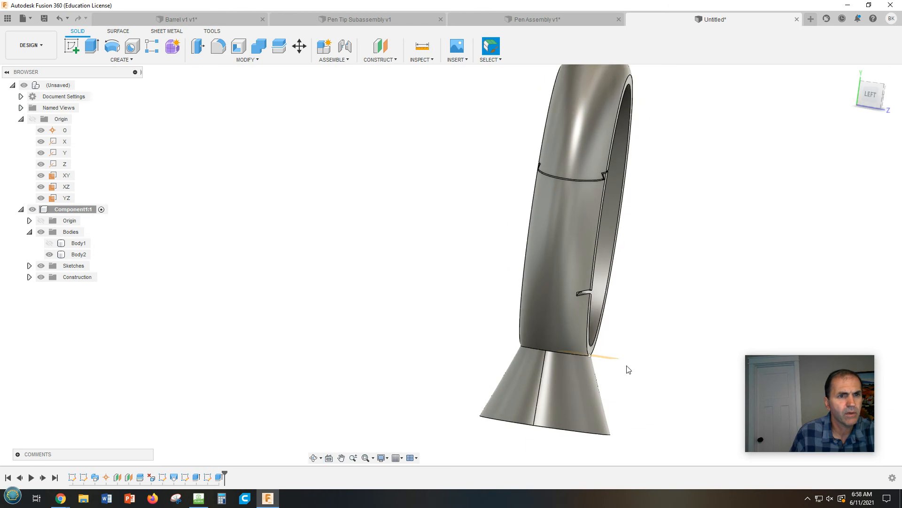
pyautogui.keyDown('shift'); pyautogui.moveTo(600, 350); pyautogui.dragTo(612, 326, button='middle'); pyautogui.keyUp('shift')
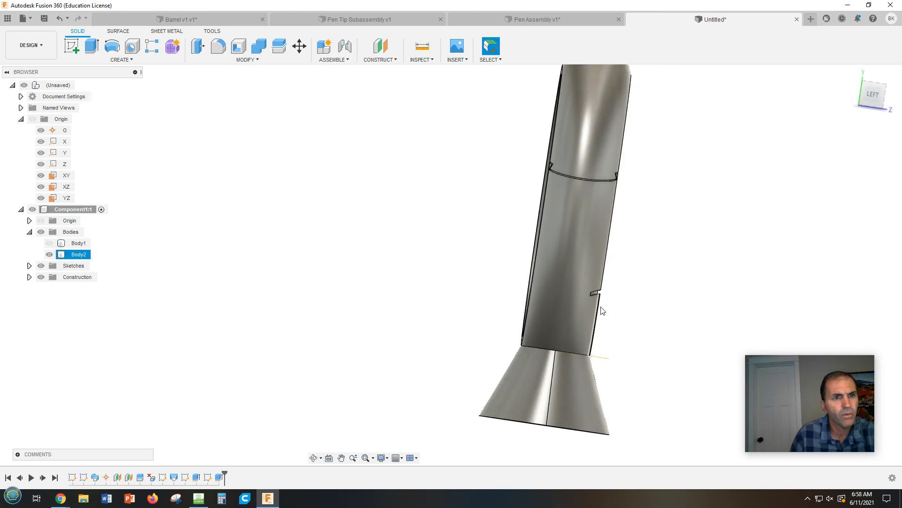
# Step: Examine the shallow curved slot up close, both from the side and from the ring's front opening
pyautogui.scroll(2, 603, 312)
pyautogui.scroll(-1, 598, 295)
pyautogui.scroll(4, 611, 296)
pyautogui.scroll(2, 623, 298)
pyautogui.keyDown('shift'); pyautogui.moveTo(628, 310); pyautogui.dragTo(566, 303, button='middle'); pyautogui.keyUp('shift')
pyautogui.scroll(2, 569, 303)
pyautogui.scroll(-3, 583, 308)
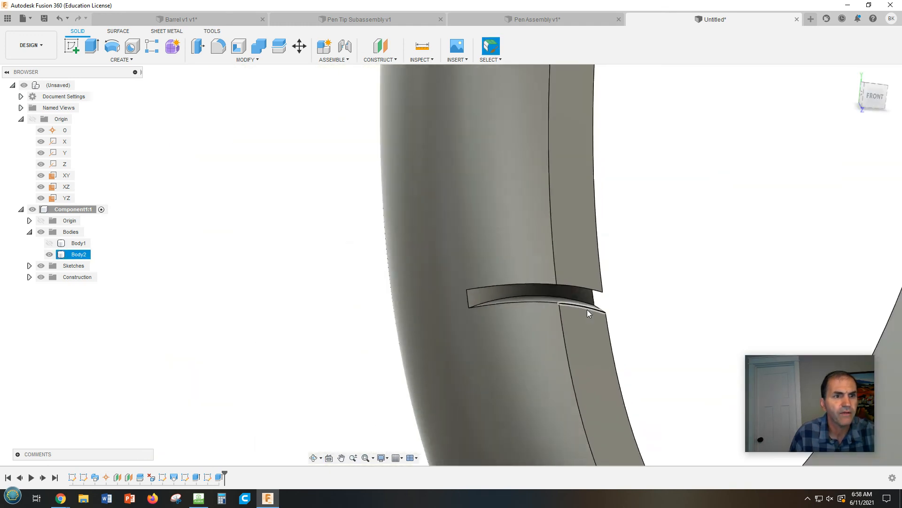
pyautogui.scroll(-2, 597, 308)
pyautogui.scroll(-3, 629, 307)
pyautogui.moveTo(681, 308); pyautogui.dragTo(541, 277, button='middle')
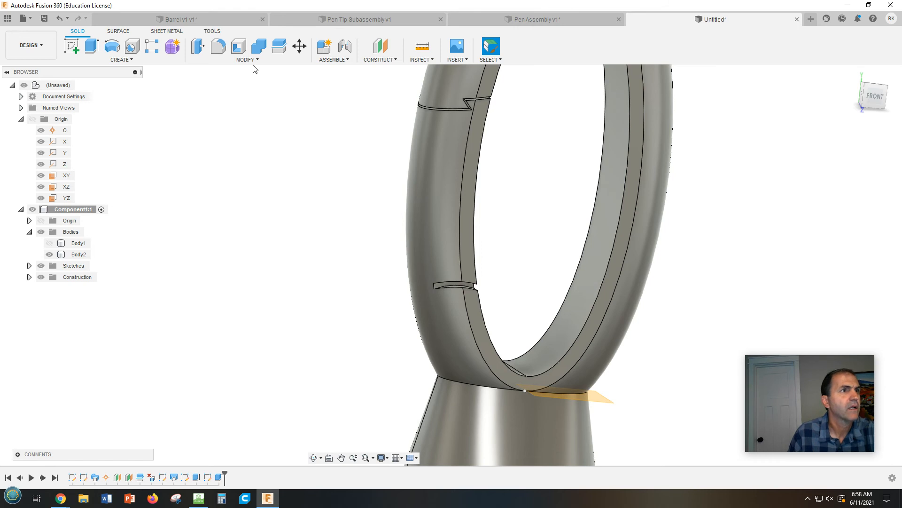
pyautogui.click(237, 61)
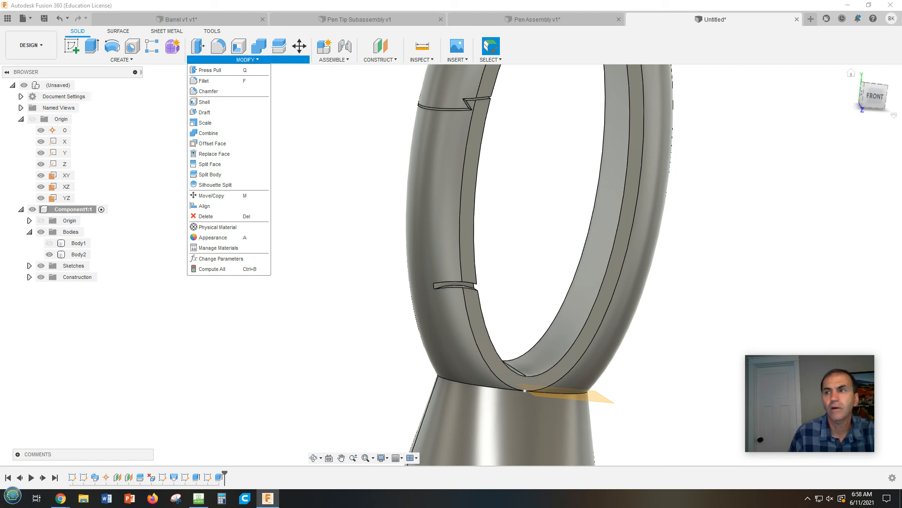
pyautogui.press('Escape')
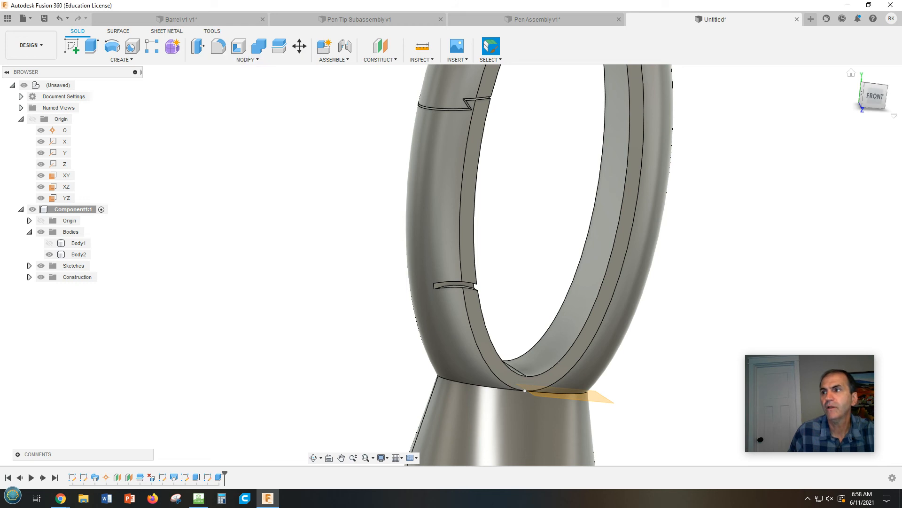
pyautogui.hotkey('alt', 'Tab')
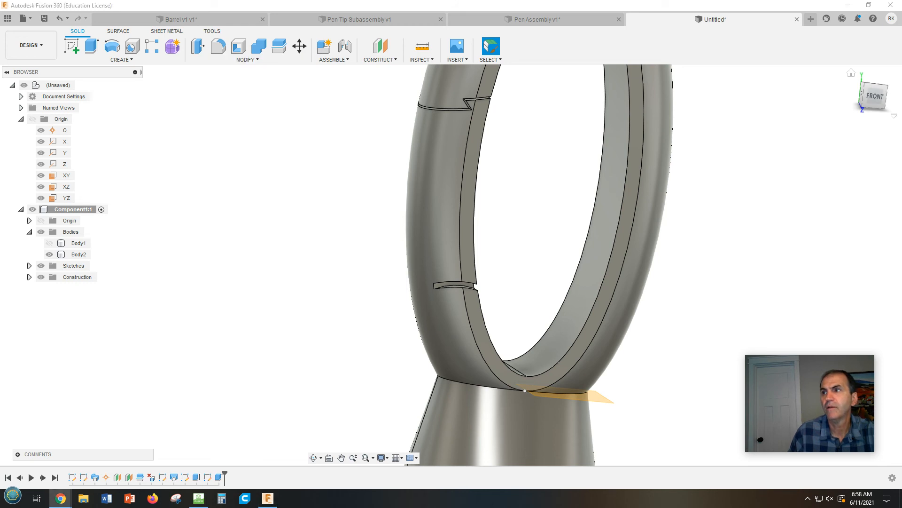
pyautogui.hotkey('alt', 'Tab')
# Step: Mirror the shallow curved slot's cut faces across the XY plane onto the opposite edge of the ring's wall
pyautogui.click(121, 60)
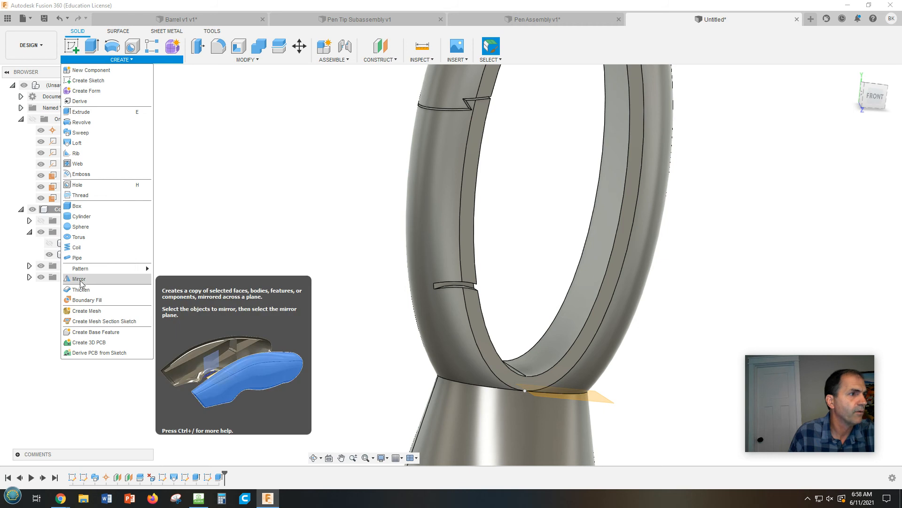
pyautogui.click(79, 279)
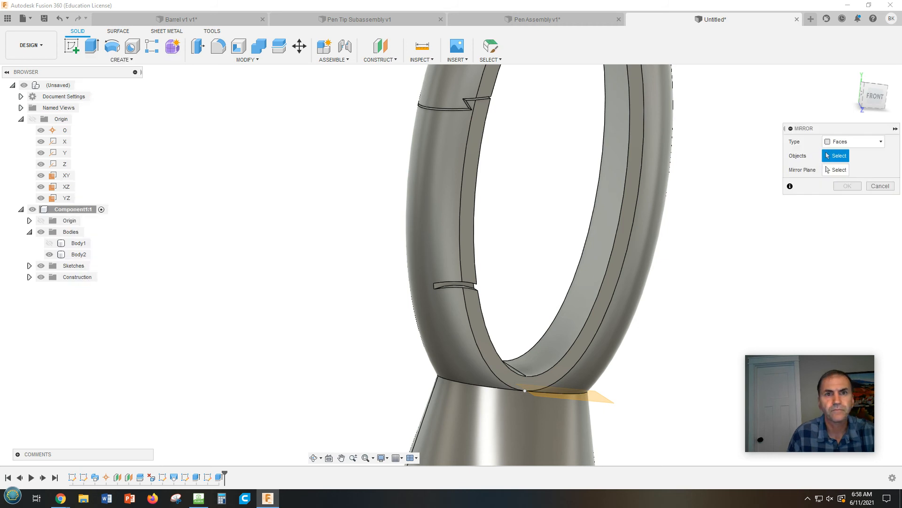
pyautogui.click(219, 478)
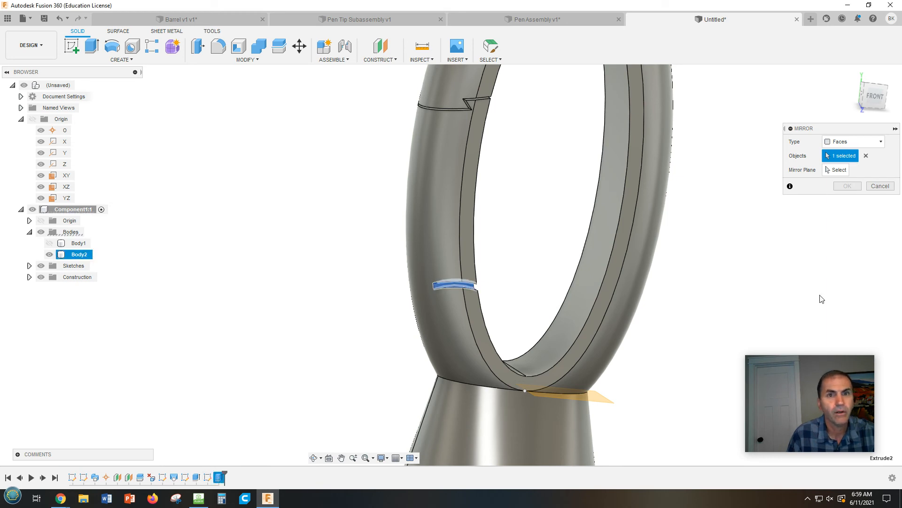
pyautogui.click(837, 169)
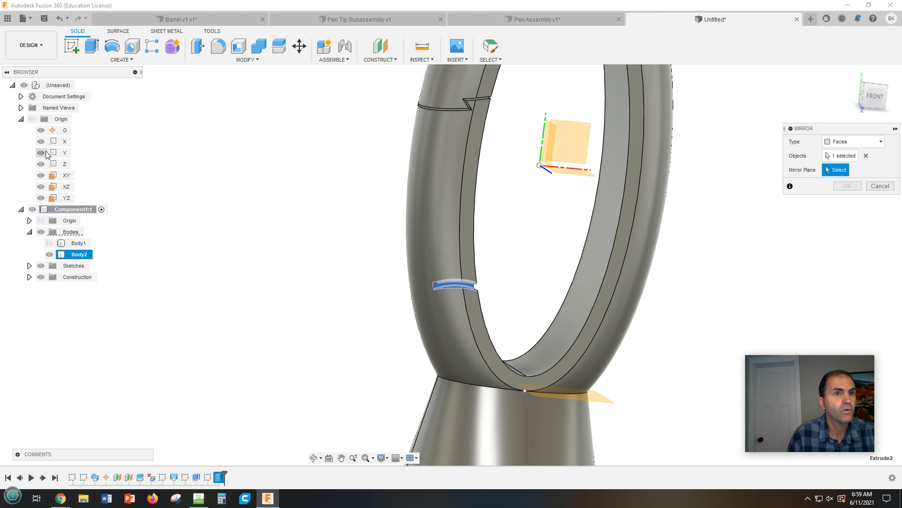
pyautogui.click(544, 163)
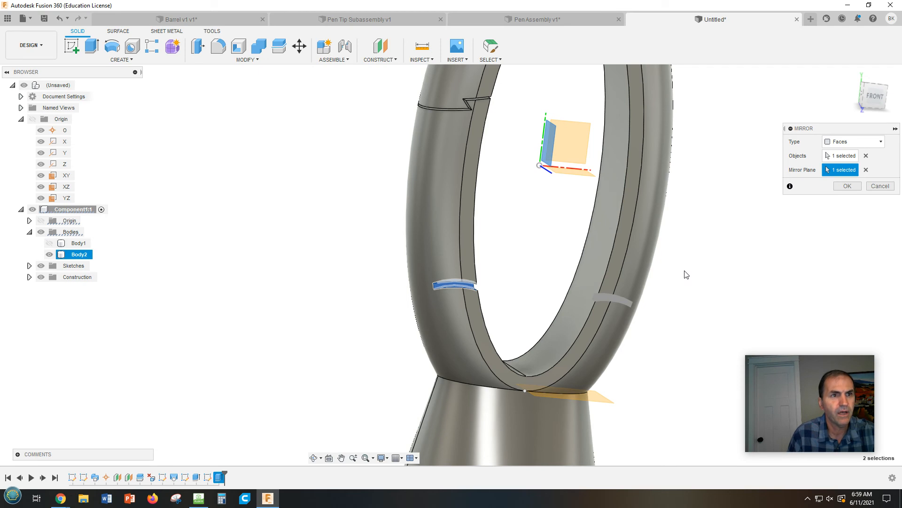
pyautogui.click(866, 169)
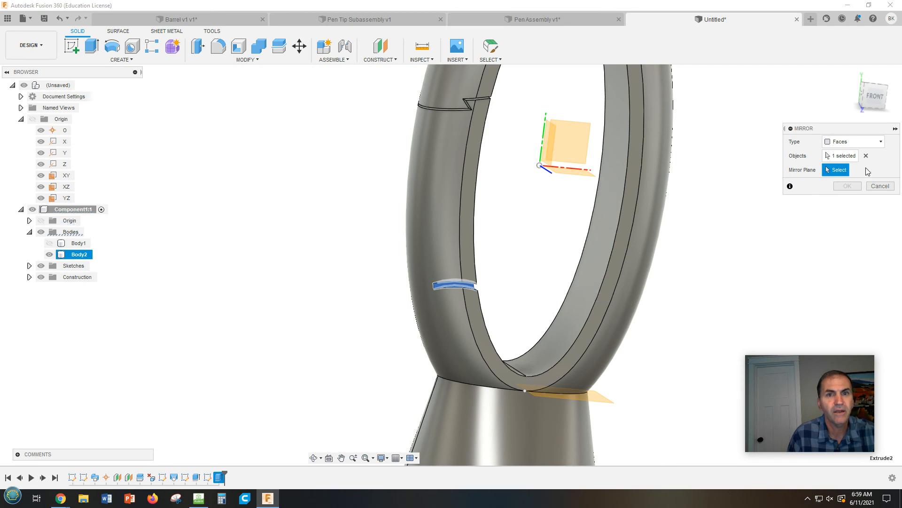
pyautogui.keyDown('shift'); pyautogui.moveTo(710, 232); pyautogui.dragTo(657, 215, button='middle'); pyautogui.keyUp('shift')
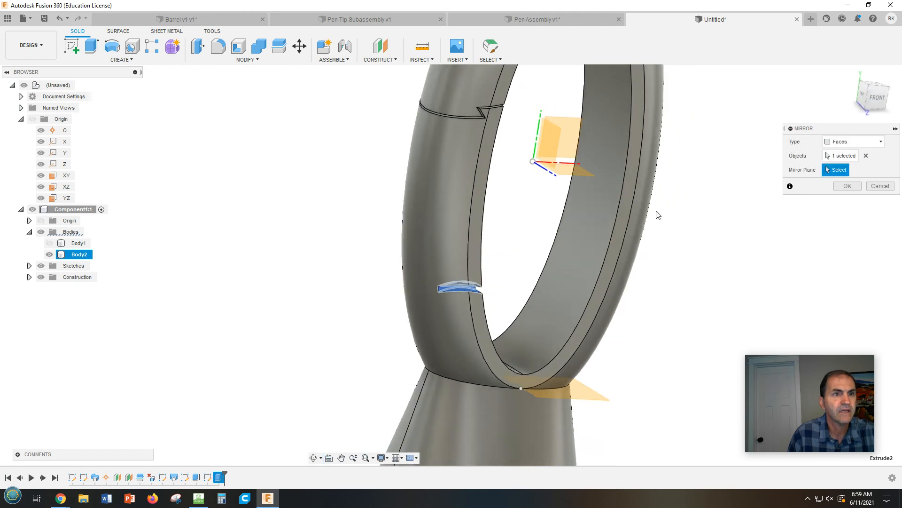
pyautogui.click(568, 132)
pyautogui.keyDown('shift'); pyautogui.moveTo(742, 313); pyautogui.dragTo(795, 309, button='middle'); pyautogui.keyUp('shift')
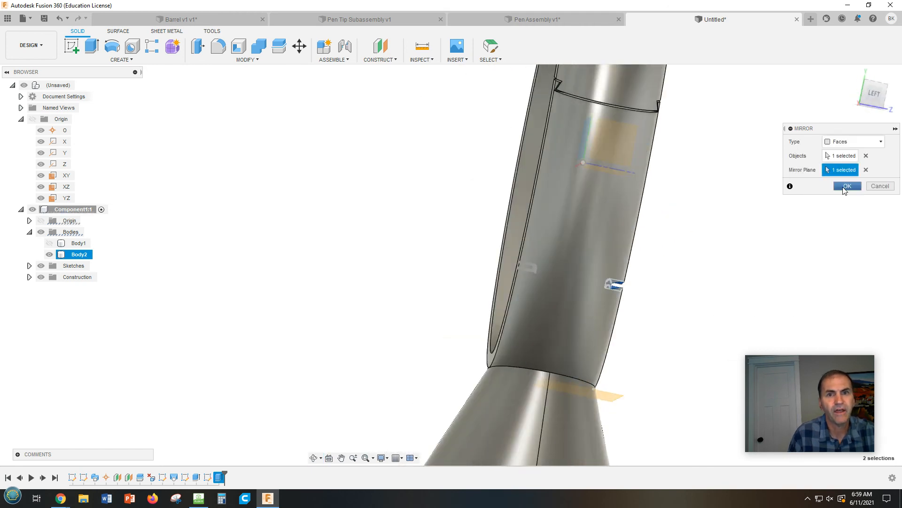
pyautogui.click(847, 186)
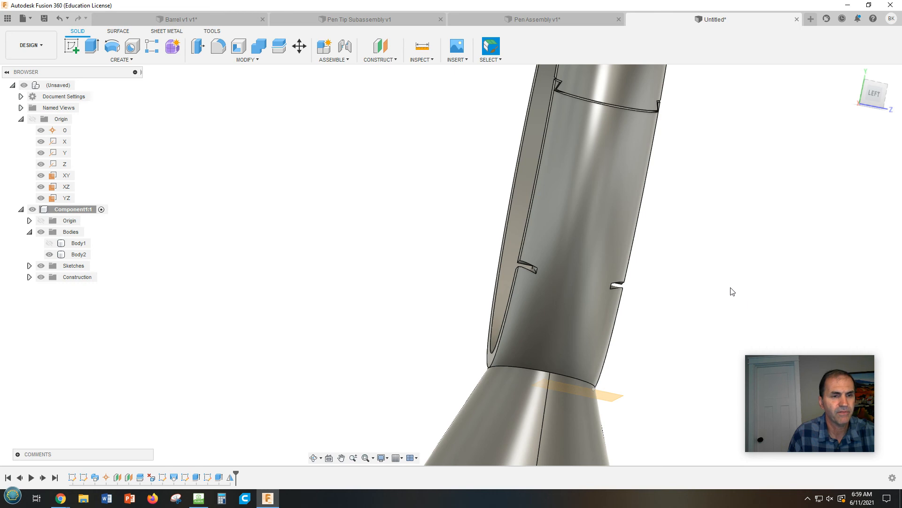
# Step: Create a construction plane offset from the YZ plane, placed out at the ring's wall with the Z-shaped split
pyautogui.keyDown('shift'); pyautogui.moveTo(736, 277); pyautogui.dragTo(672, 208, button='middle'); pyautogui.keyUp('shift')
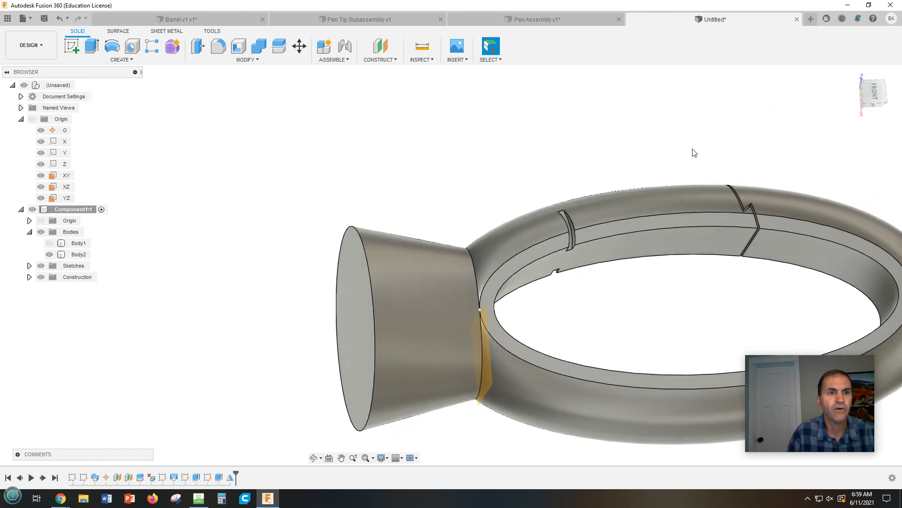
pyautogui.keyDown('shift'); pyautogui.moveTo(671, 274); pyautogui.dragTo(451, 277, button='middle'); pyautogui.keyUp('shift')
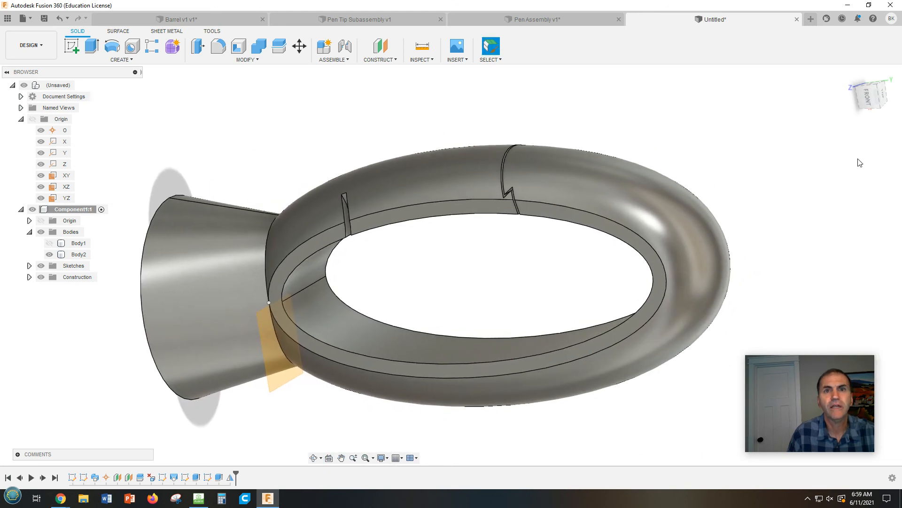
pyautogui.moveTo(895, 99)
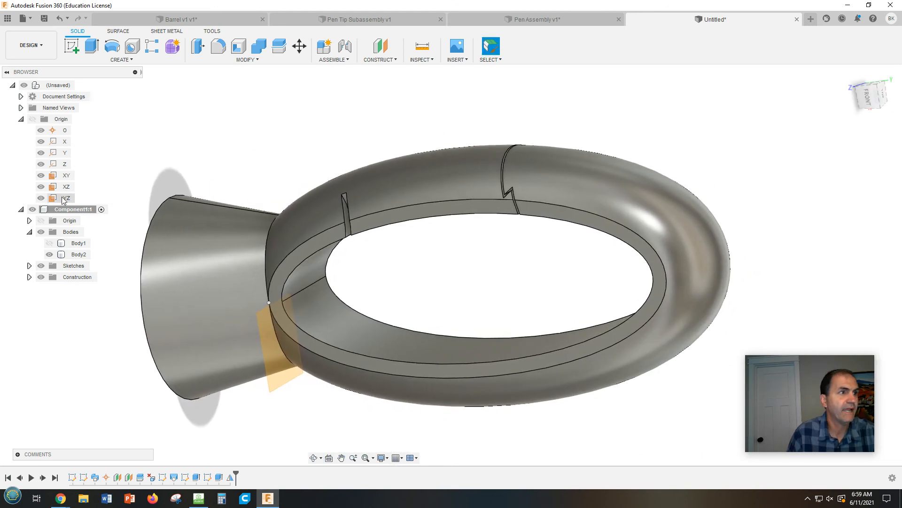
pyautogui.keyDown('shift'); pyautogui.moveTo(473, 263); pyautogui.dragTo(784, 268, button='middle'); pyautogui.keyUp('shift')
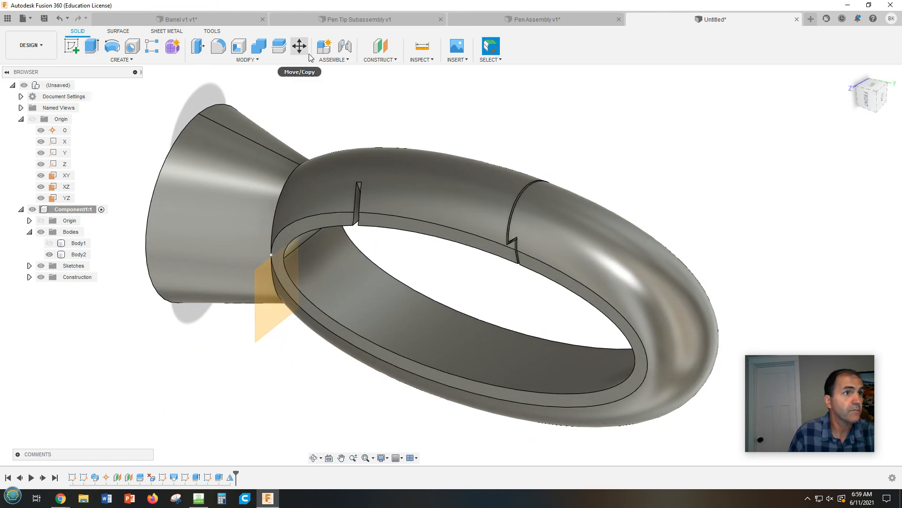
pyautogui.click(380, 59)
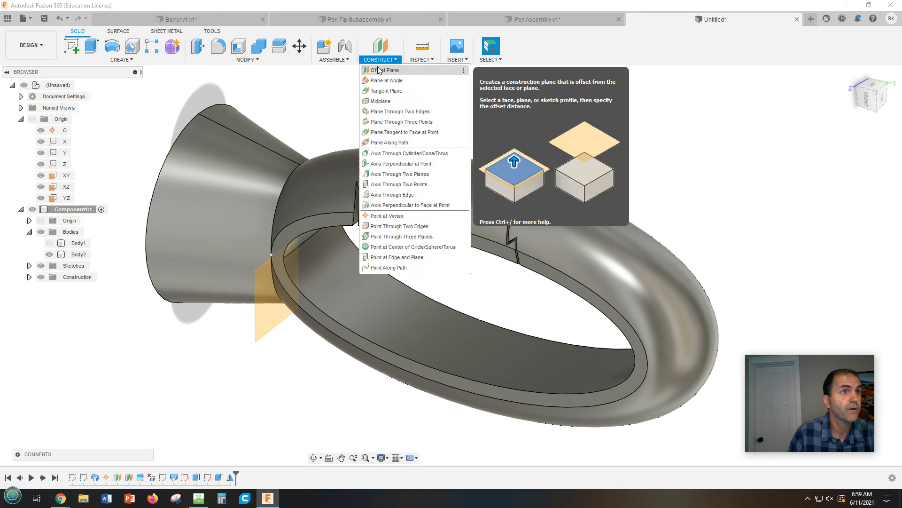
pyautogui.click(371, 74)
pyautogui.click(502, 306)
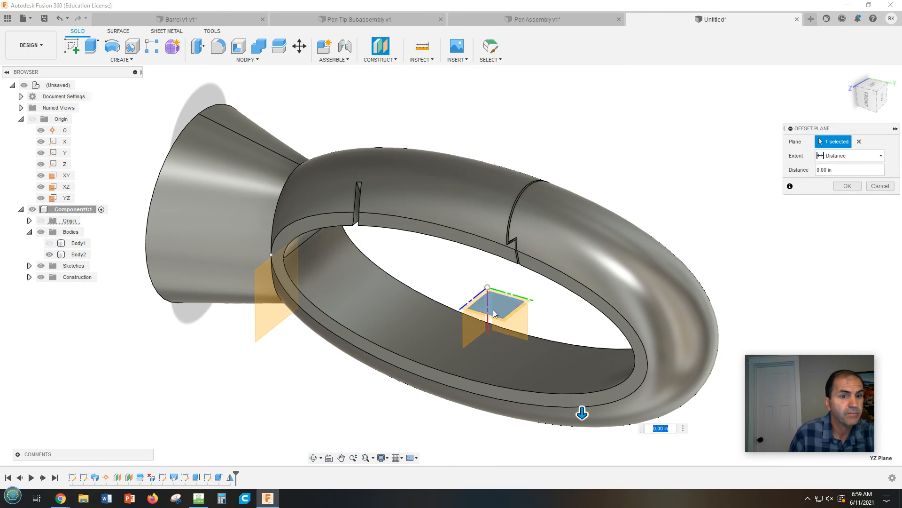
pyautogui.keyDown('shift'); pyautogui.moveTo(728, 314); pyautogui.dragTo(730, 294, button='middle'); pyautogui.keyUp('shift')
pyautogui.moveTo(585, 355); pyautogui.dragTo(586, 186)
pyautogui.keyDown('shift'); pyautogui.moveTo(757, 238); pyautogui.dragTo(799, 244, button='middle'); pyautogui.keyUp('shift')
pyautogui.click(848, 186)
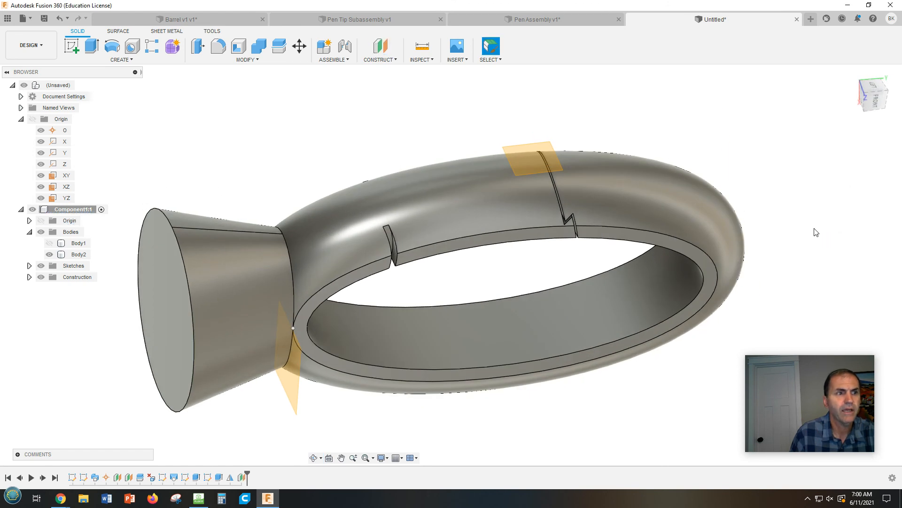
# Step: Start a sketch on the new offset plane, looking straight at the two mirrored slots in the ring's wall
pyautogui.moveTo(501, 420); pyautogui.dragTo(503, 436, button='middle')
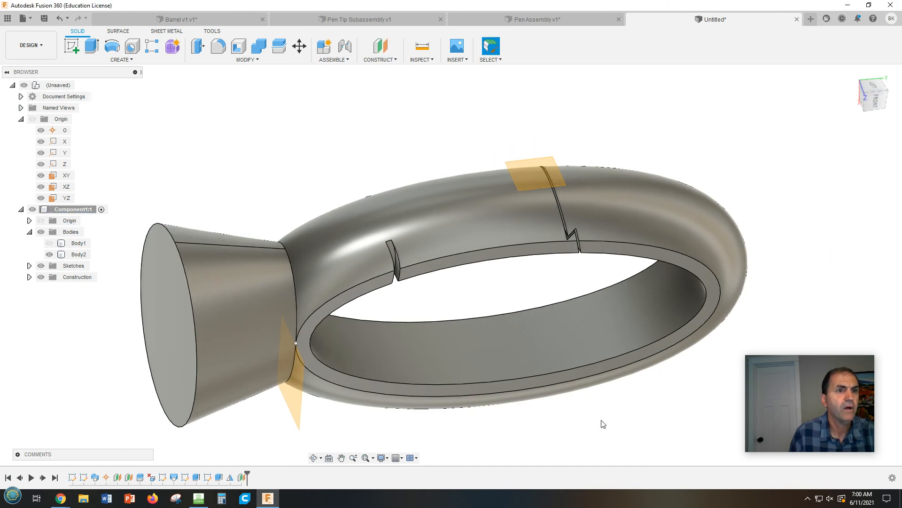
pyautogui.click(72, 46)
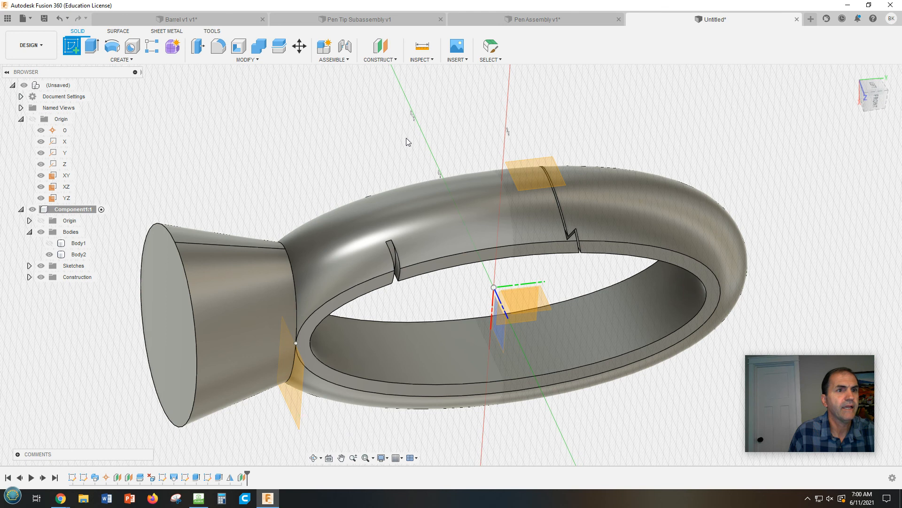
pyautogui.click(521, 164)
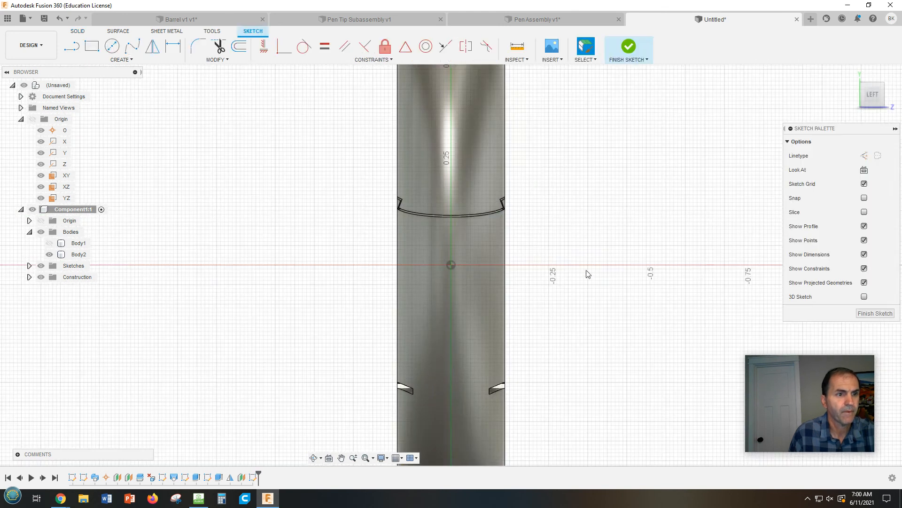
pyautogui.moveTo(603, 148); pyautogui.dragTo(609, 93, button='middle')
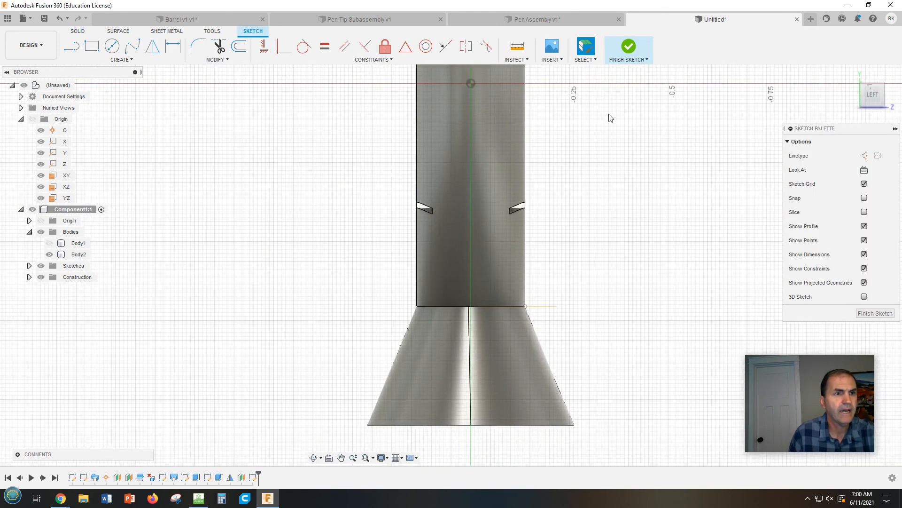
pyautogui.click(445, 215)
pyautogui.scroll(10, 434, 211)
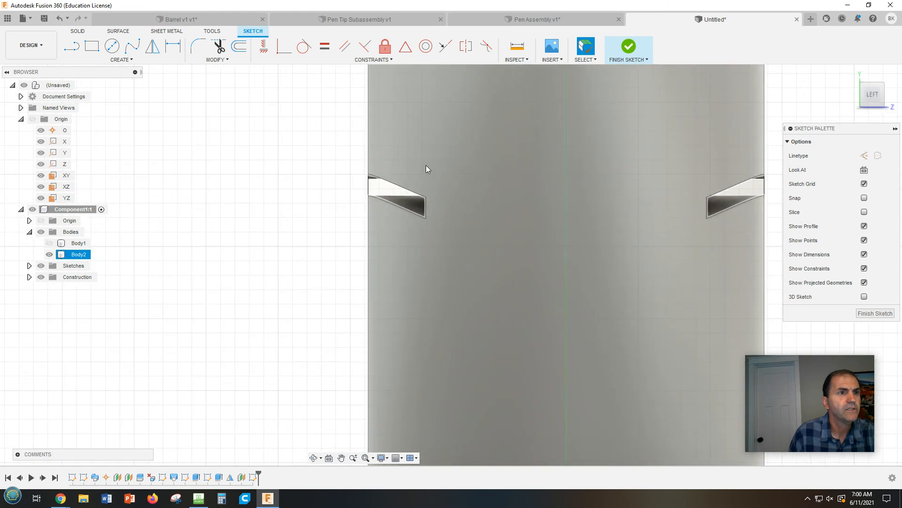
pyautogui.moveTo(426, 165); pyautogui.dragTo(383, 78, button='middle')
pyautogui.scroll(-3, 445, 179)
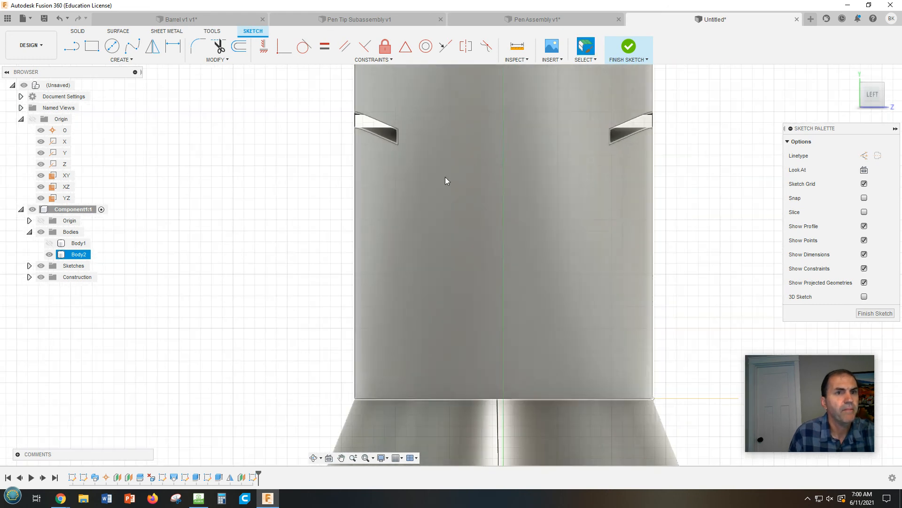
pyautogui.click(335, 133)
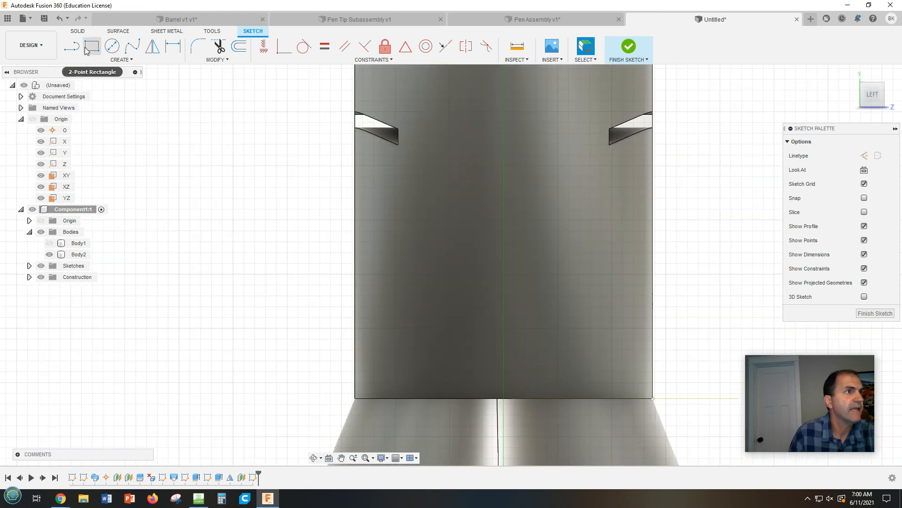
# Step: Project the short inner end edges of both slots into the sketch with the projection link on
pyautogui.click(71, 46)
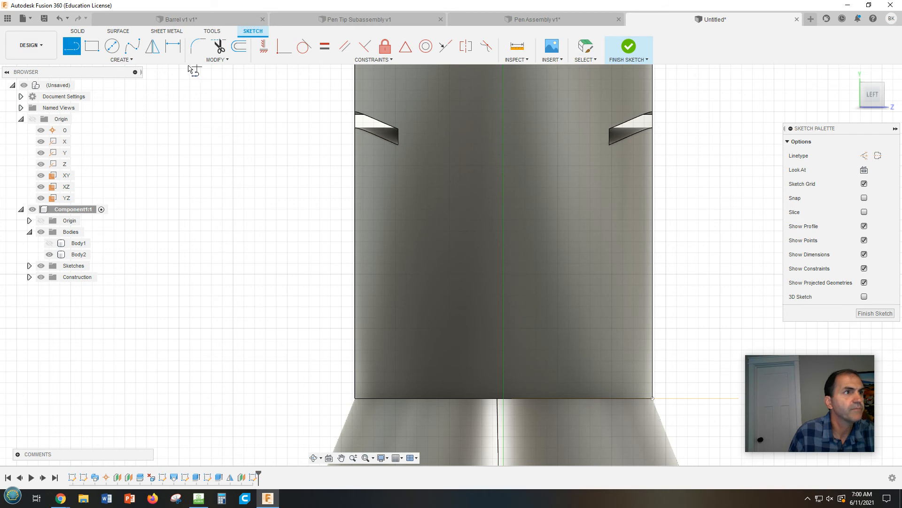
pyautogui.click(127, 60)
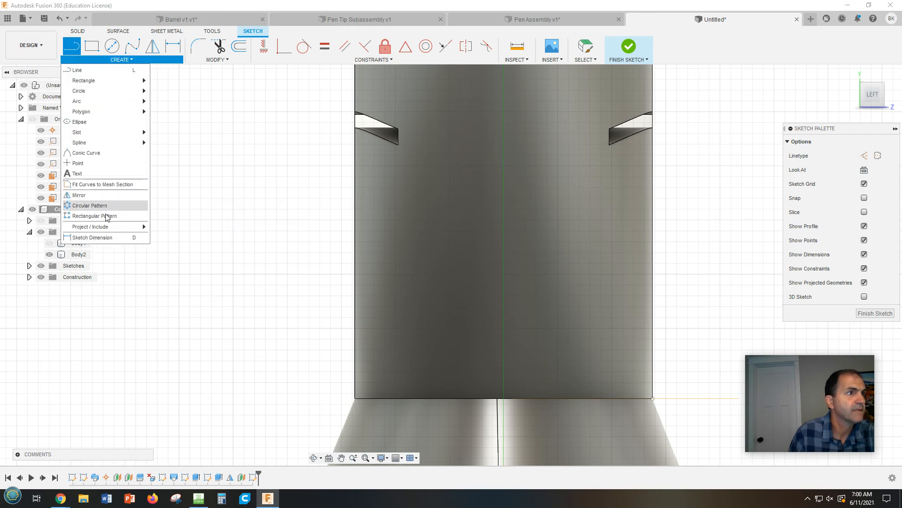
pyautogui.moveTo(105, 228)
pyautogui.click(214, 224)
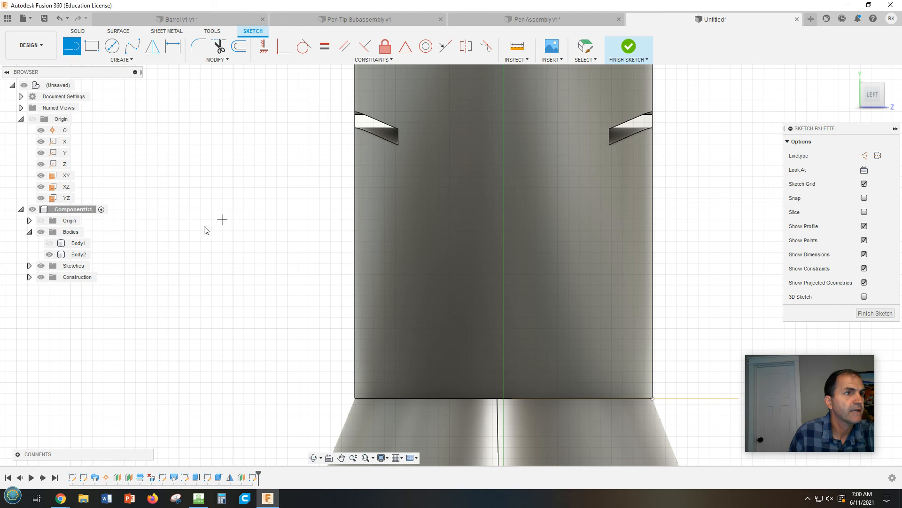
pyautogui.click(398, 136)
pyautogui.click(611, 136)
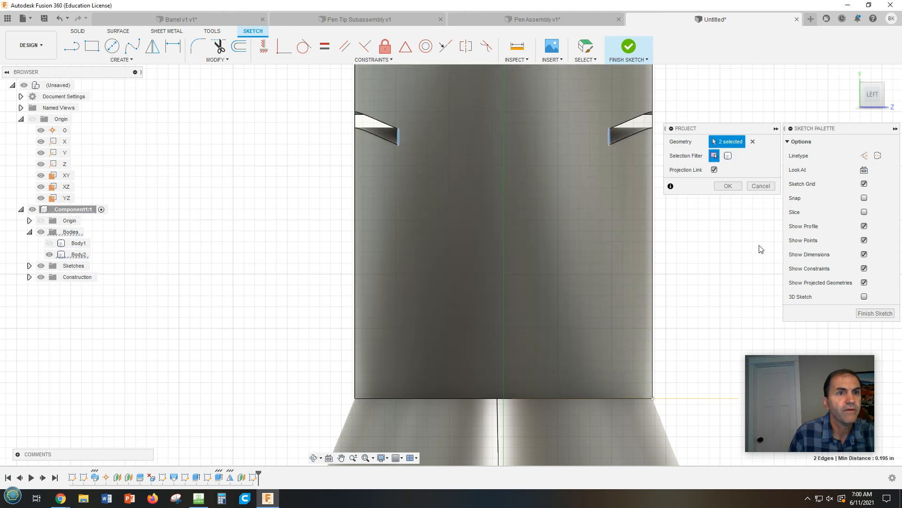
pyautogui.click(740, 187)
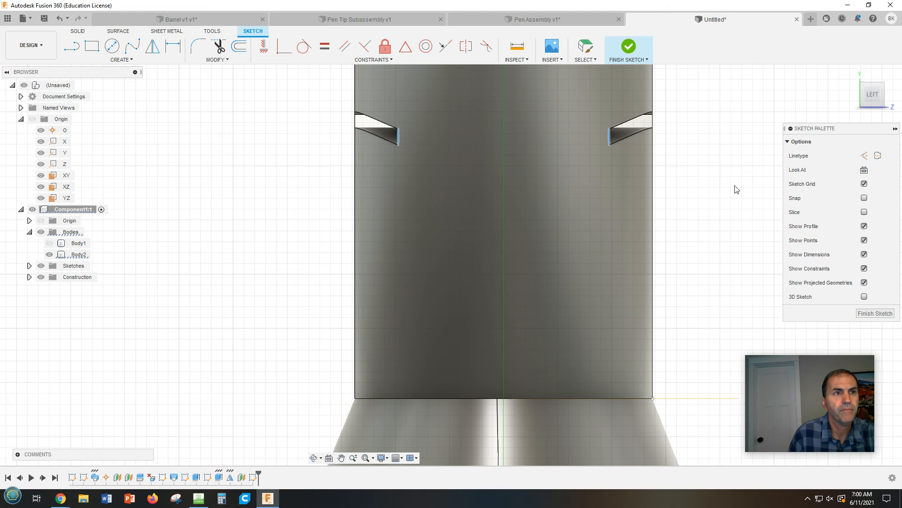
# Step: Start a line in the sketch containing the two projected slot end edges
pyautogui.click(69, 47)
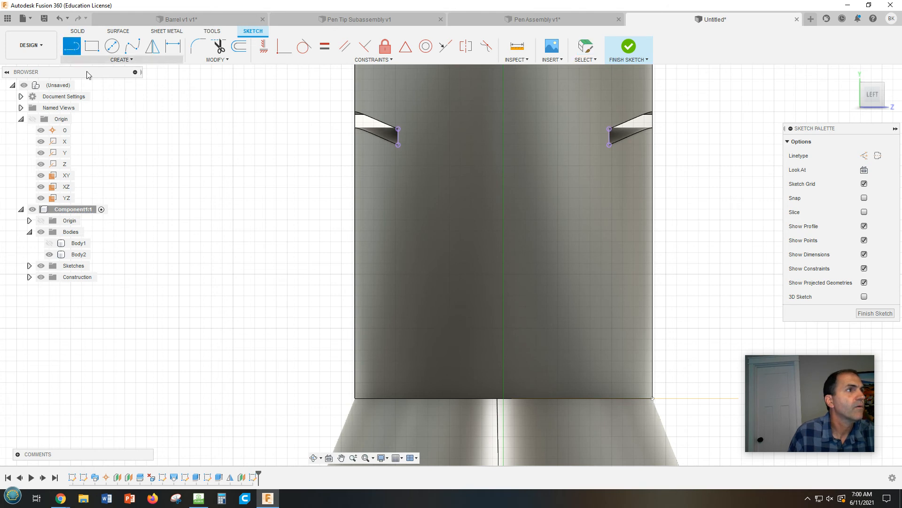
pyautogui.click(398, 129)
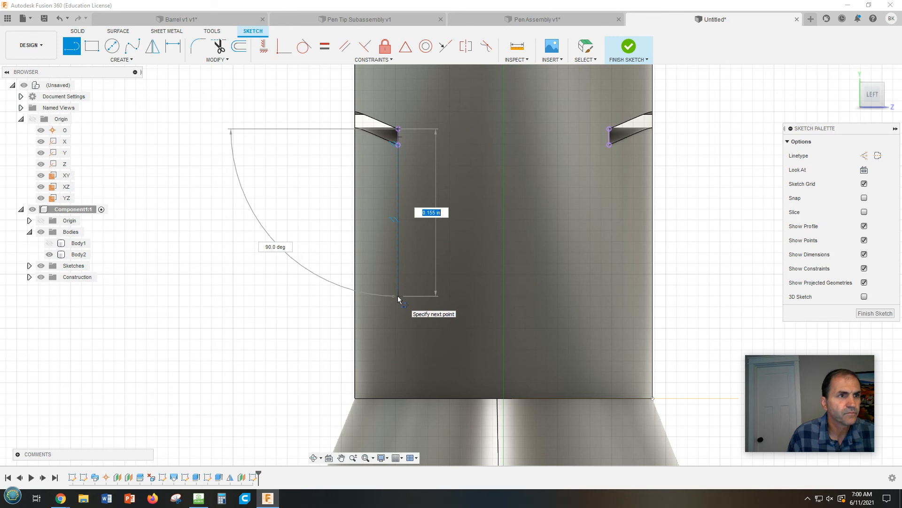
pyautogui.press('Escape')
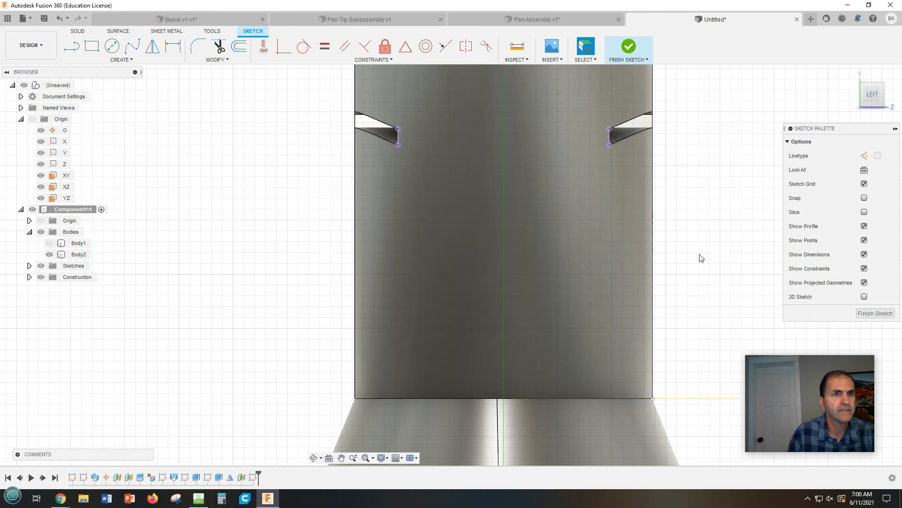
pyautogui.click(628, 46)
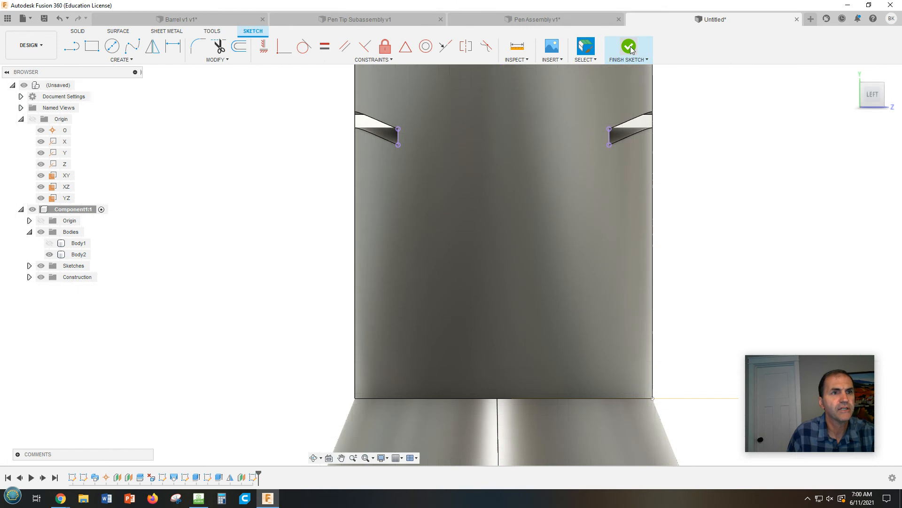
# Step: Edit the existing slot cut's extrusion and set its distance to -0.06 in
pyautogui.doubleClick(220, 478)
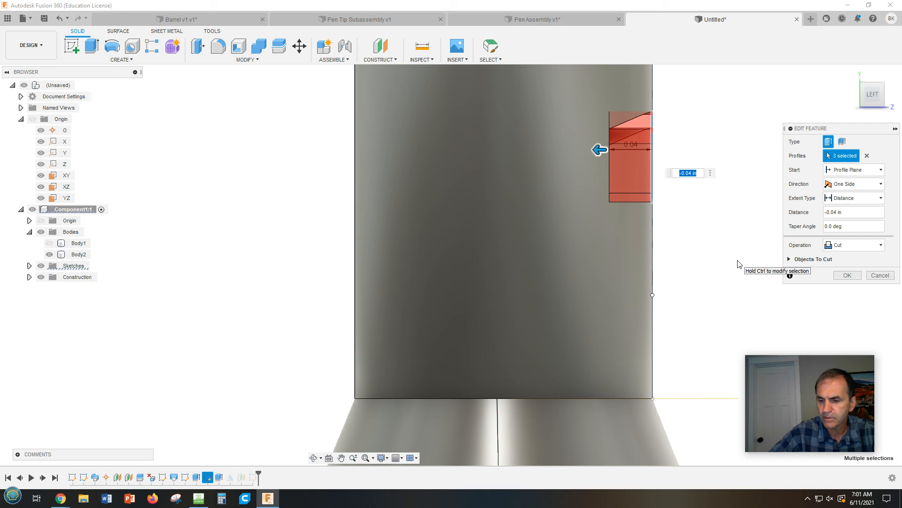
pyautogui.write('.06')
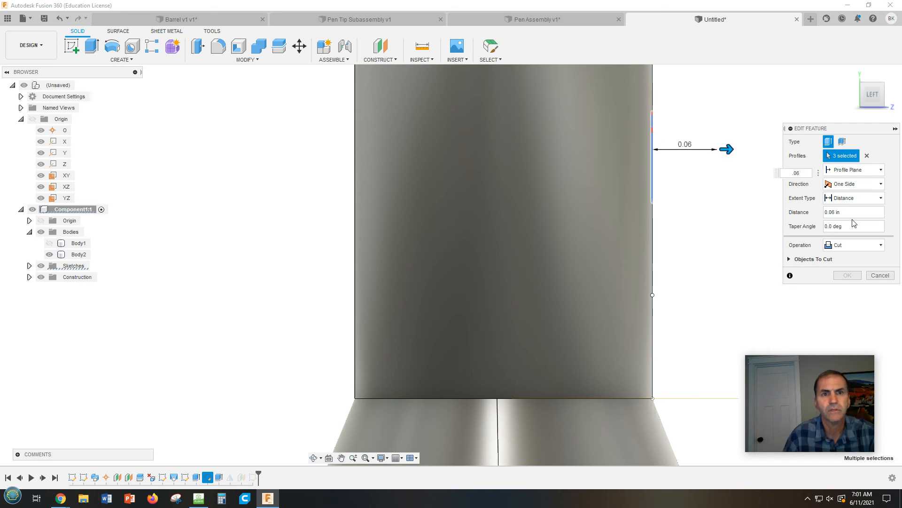
pyautogui.click(792, 173)
pyautogui.write('-')
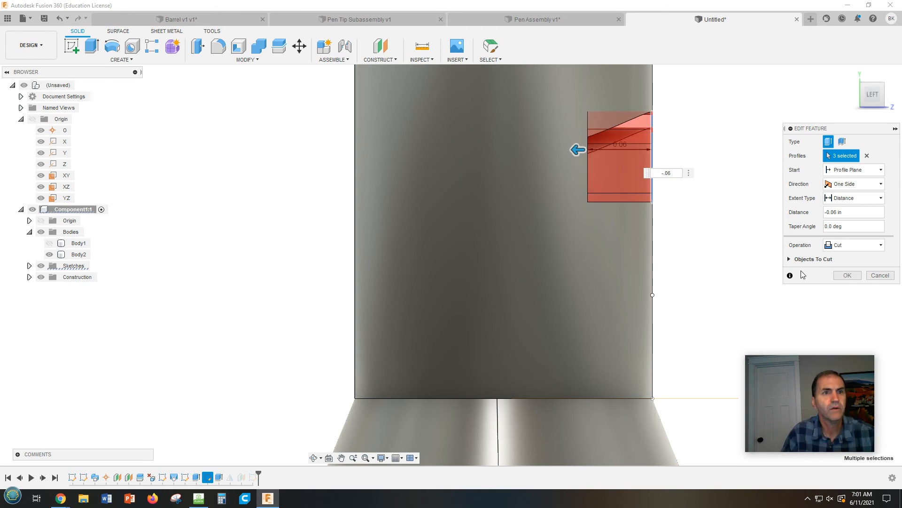
pyautogui.click(847, 276)
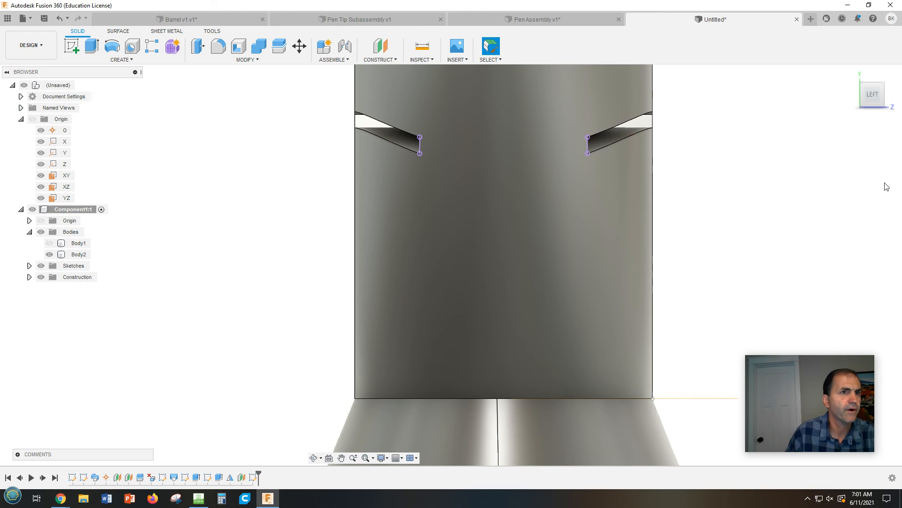
# Step: Reopen the last sketch and draw a U-shaped line chain joining the two notches' upper inner corners, about 0.16 in deep and 0.155 in wide
pyautogui.doubleClick(252, 477)
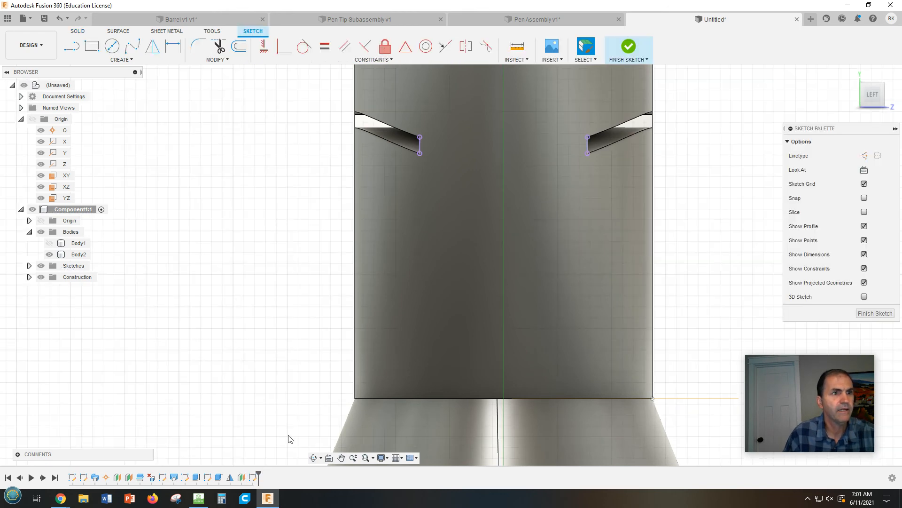
pyautogui.click(71, 46)
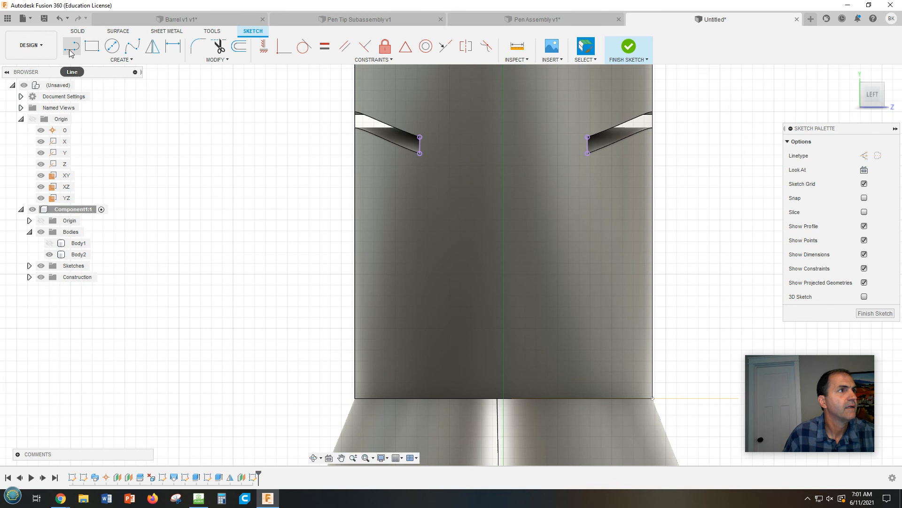
pyautogui.click(420, 138)
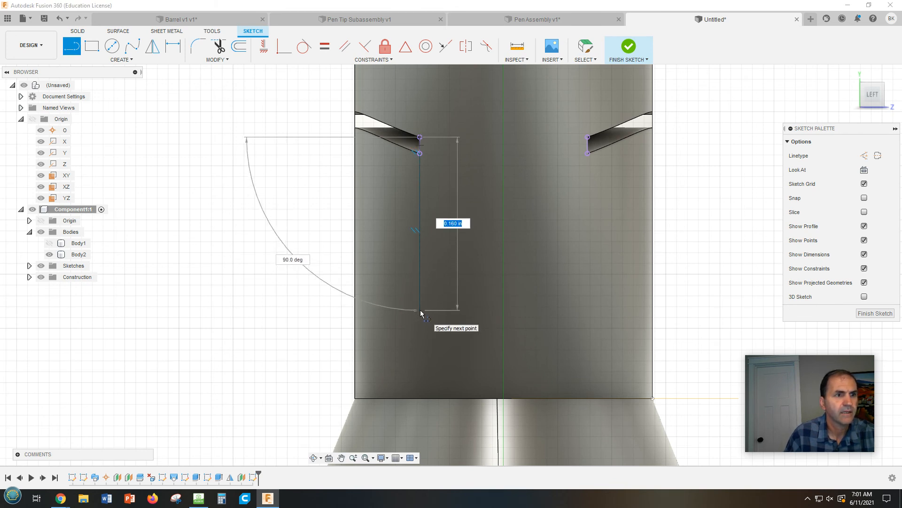
pyautogui.click(420, 310)
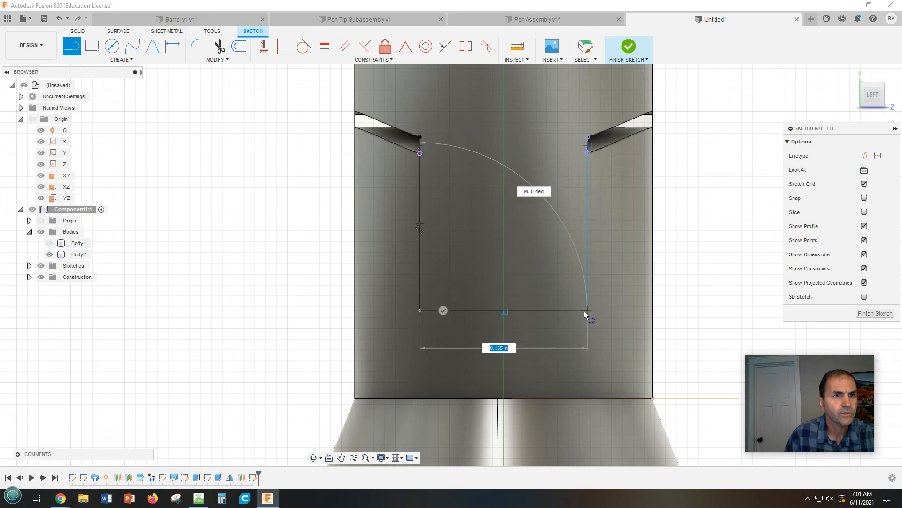
pyautogui.click(587, 311)
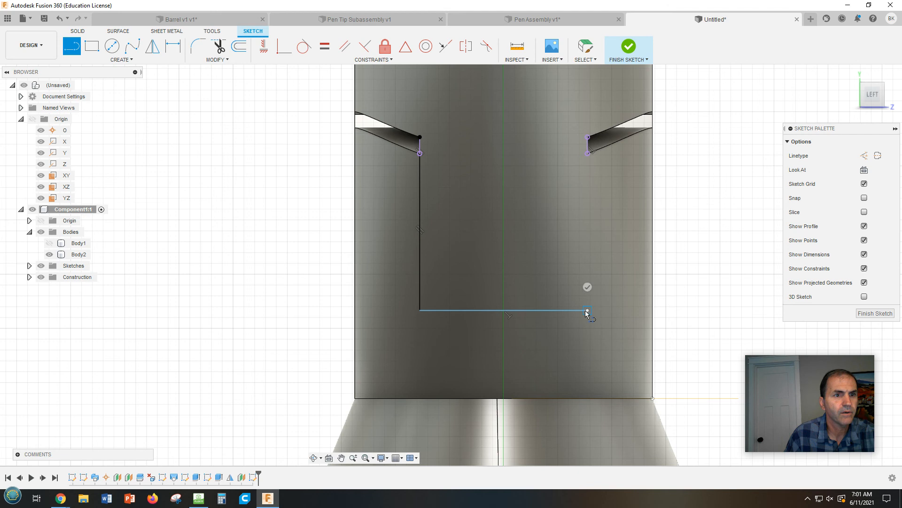
pyautogui.doubleClick(589, 140)
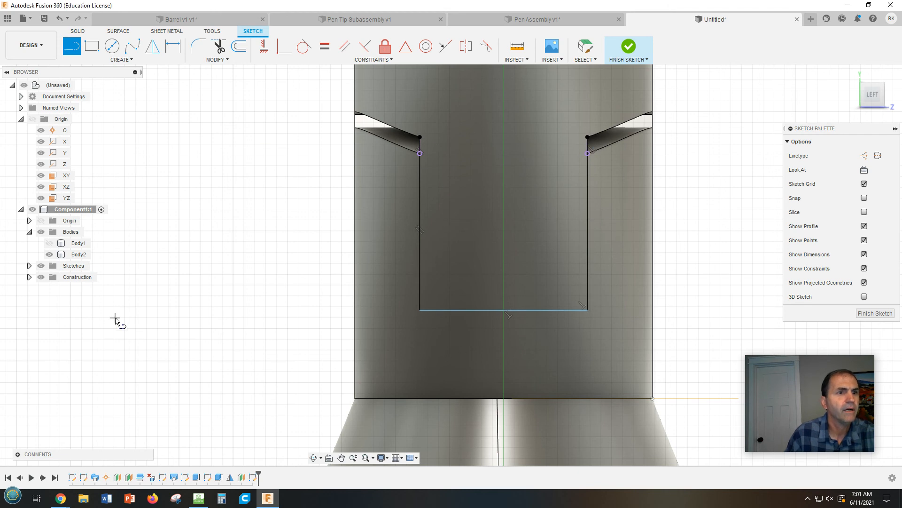
# Step: Offset the U-shaped line chain inward by about 0.012 in
pyautogui.click(239, 47)
pyautogui.click(421, 289)
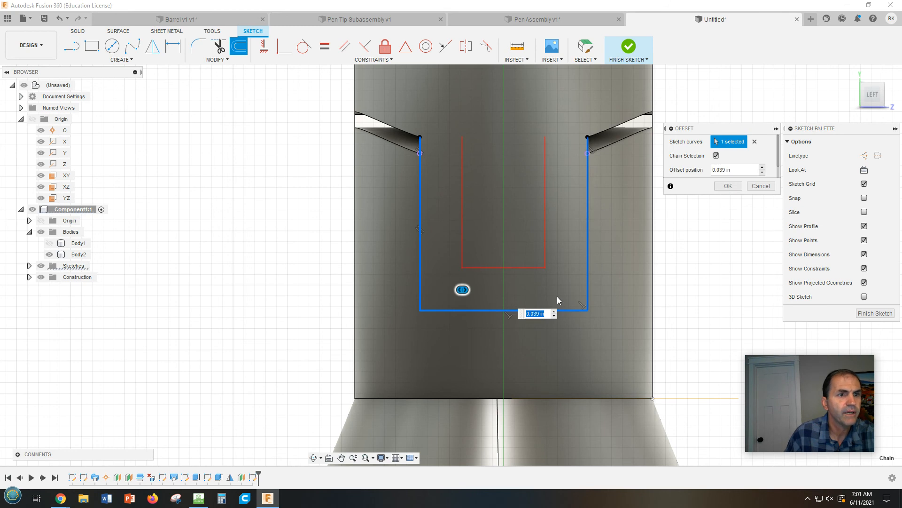
pyautogui.moveTo(464, 286); pyautogui.dragTo(433, 289)
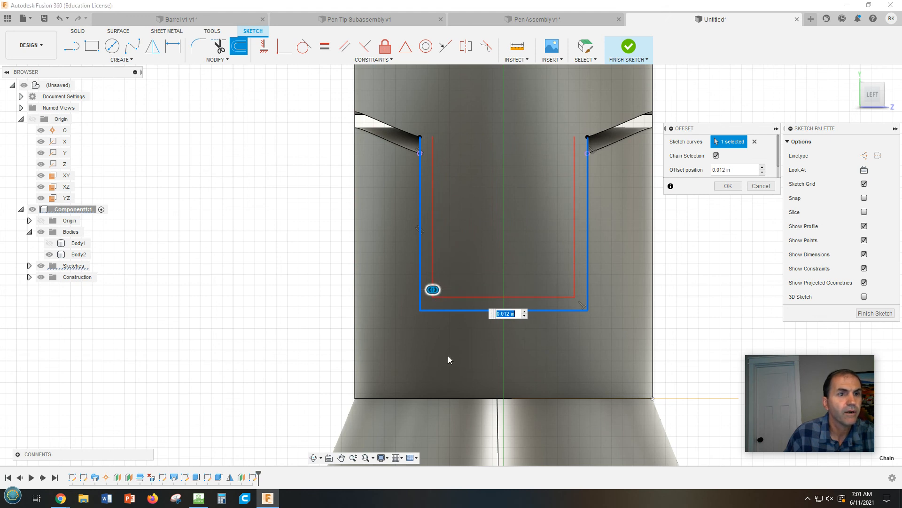
pyautogui.click(729, 187)
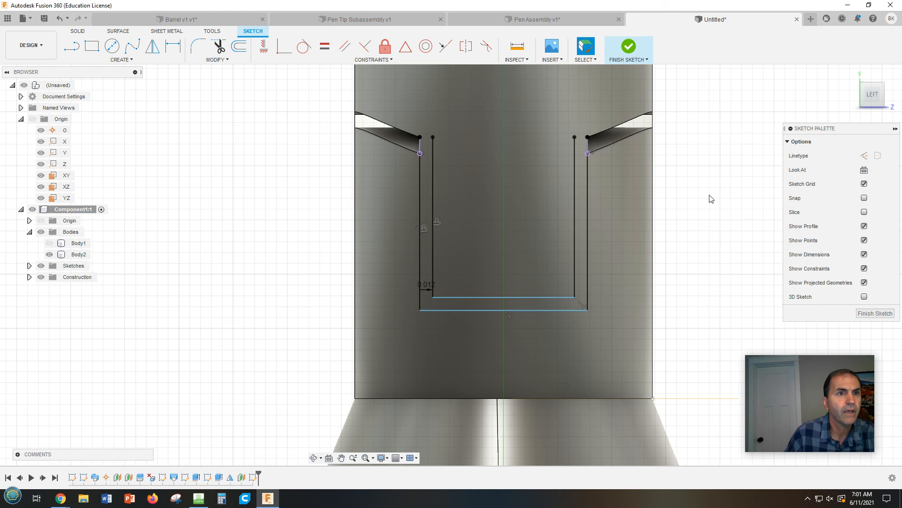
# Step: Close both open upper ends of the double U outline with short lines to form a closed profile
pyautogui.click(73, 47)
pyautogui.click(420, 137)
pyautogui.click(433, 137)
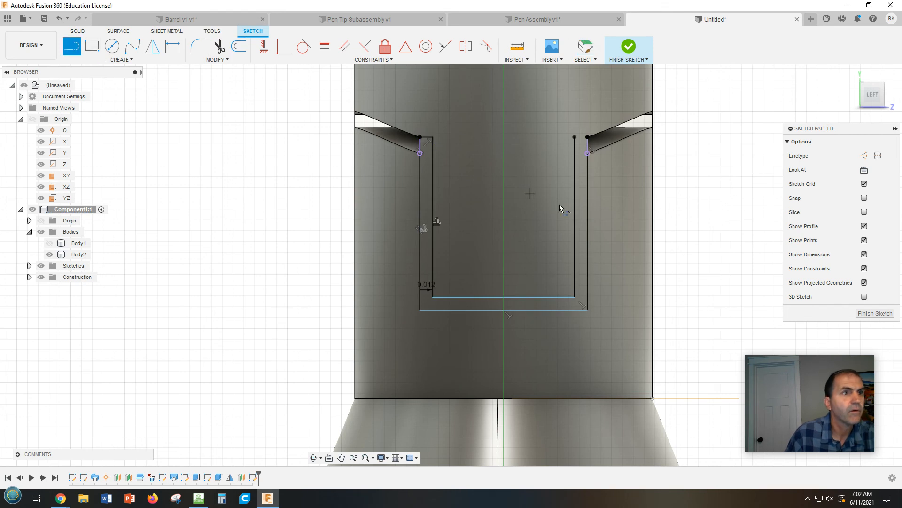
pyautogui.click(574, 137)
pyautogui.click(588, 137)
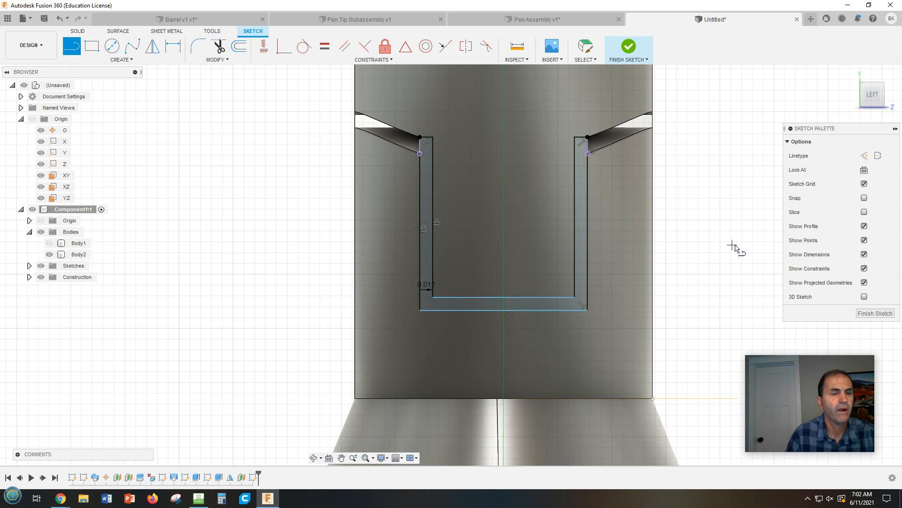
# Step: Finish the sketch and extrude the U-shaped profile 0.38 in as a cut through the ring's wall
pyautogui.scroll(-2, 742, 254)
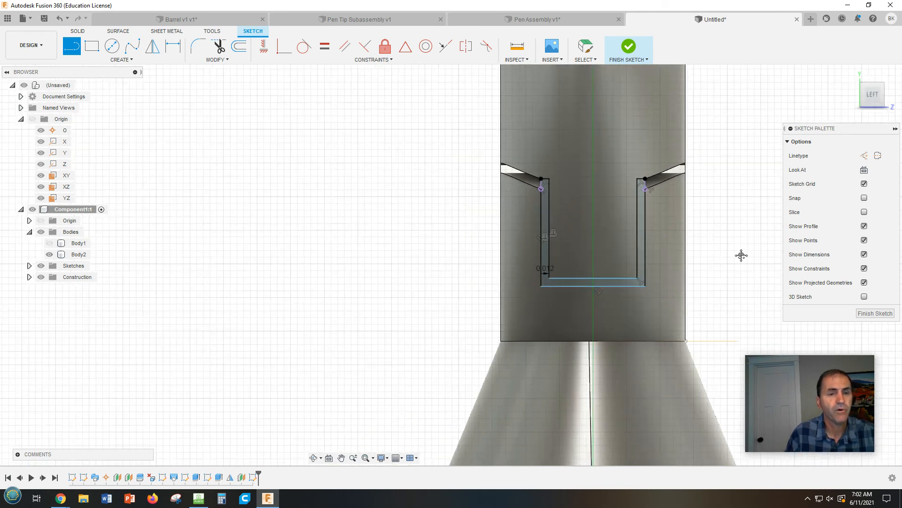
pyautogui.moveTo(742, 254); pyautogui.dragTo(586, 252, button='middle')
pyautogui.scroll(-1, 584, 257)
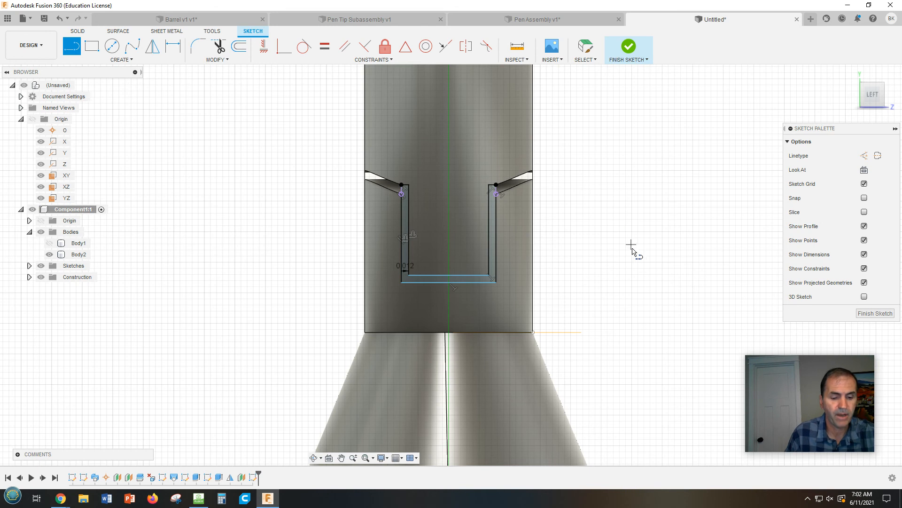
pyautogui.keyDown('shift'); pyautogui.moveTo(649, 252); pyautogui.dragTo(684, 267, button='middle'); pyautogui.keyUp('shift')
pyautogui.moveTo(581, 299)
pyautogui.keyDown('shift'); pyautogui.mouseDown(button='middle')
pyautogui.moveTo(619, 293)
pyautogui.moveTo(580, 292)
pyautogui.mouseUp(button='middle'); pyautogui.keyUp('shift')
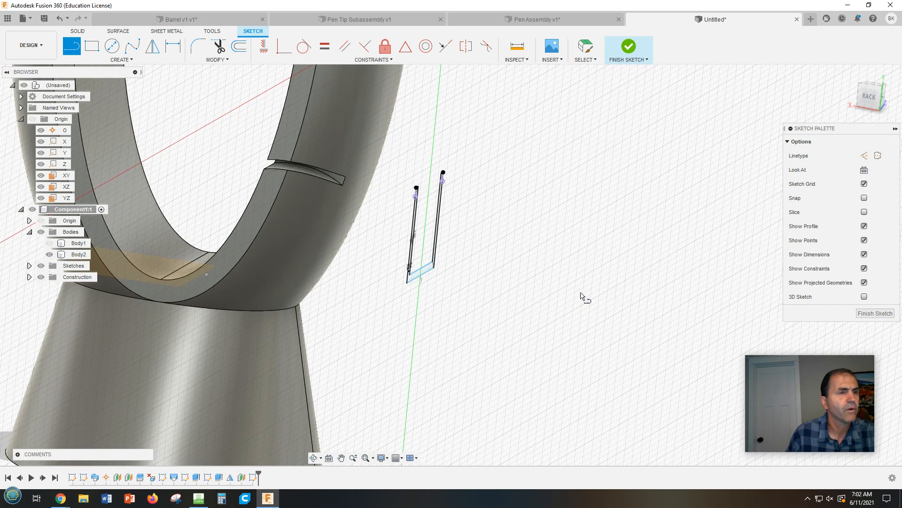
pyautogui.moveTo(381, 187); pyautogui.dragTo(556, 249, button='middle')
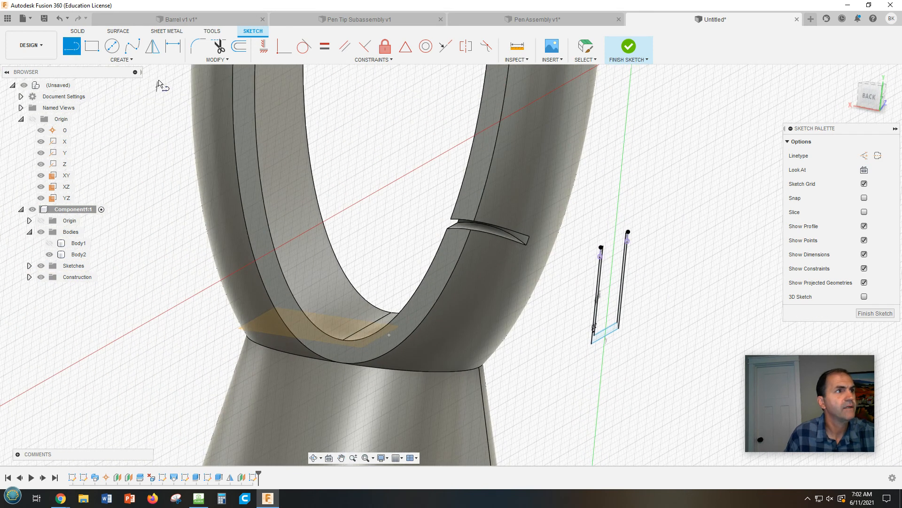
pyautogui.click(624, 49)
pyautogui.click(92, 46)
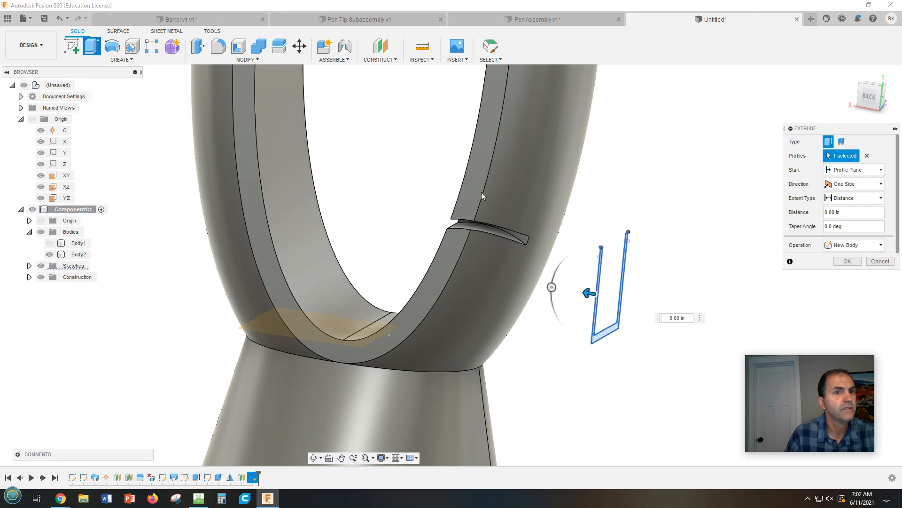
pyautogui.moveTo(590, 291); pyautogui.dragTo(366, 258)
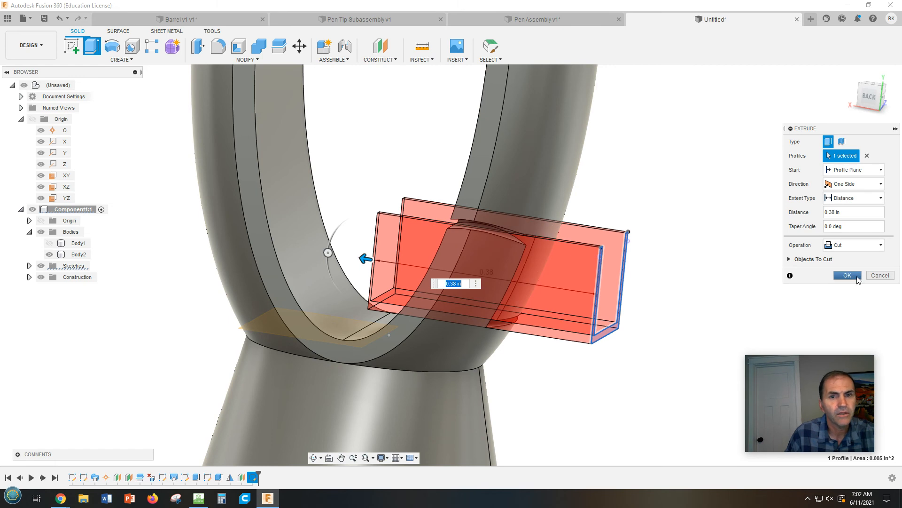
pyautogui.click(847, 276)
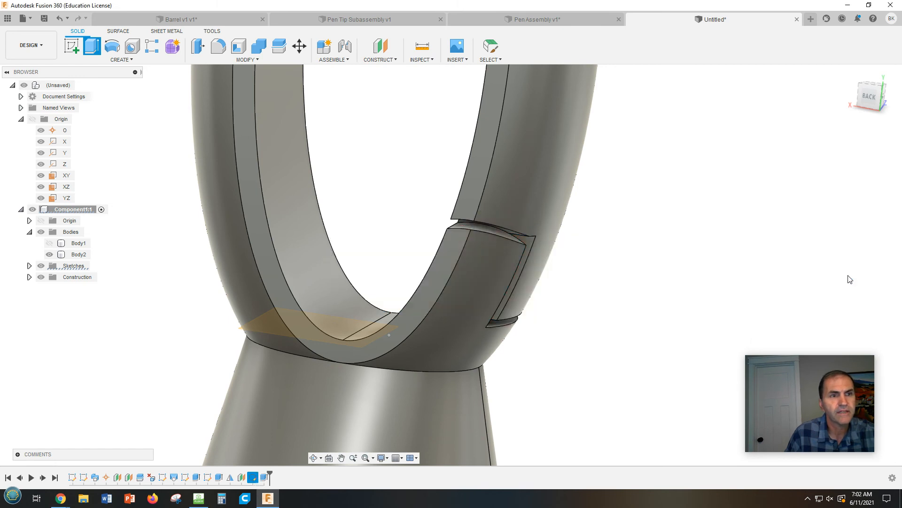
# Step: Start a sketch on the flat inner end face of the curved notch and turn on Slice
pyautogui.keyDown('shift'); pyautogui.moveTo(662, 288); pyautogui.dragTo(711, 282, button='middle'); pyautogui.keyUp('shift')
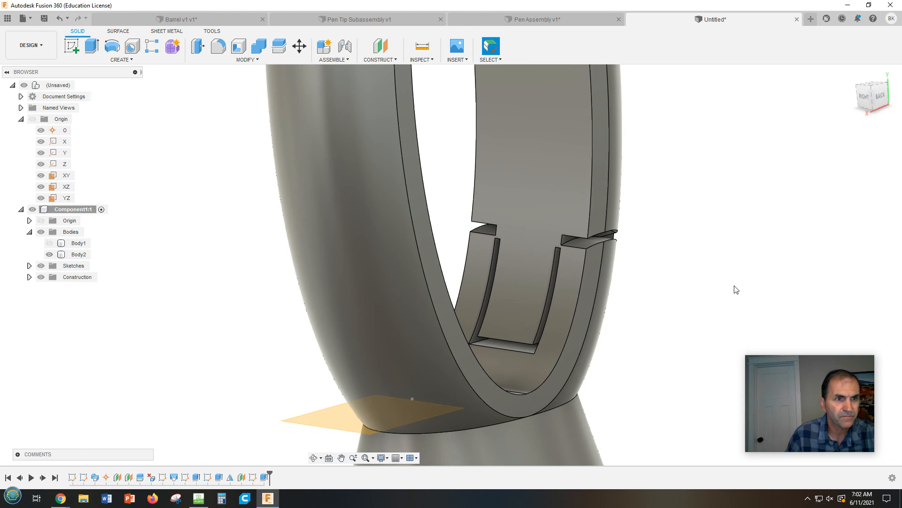
pyautogui.keyDown('shift'); pyautogui.moveTo(732, 285); pyautogui.dragTo(629, 267, button='middle'); pyautogui.keyUp('shift')
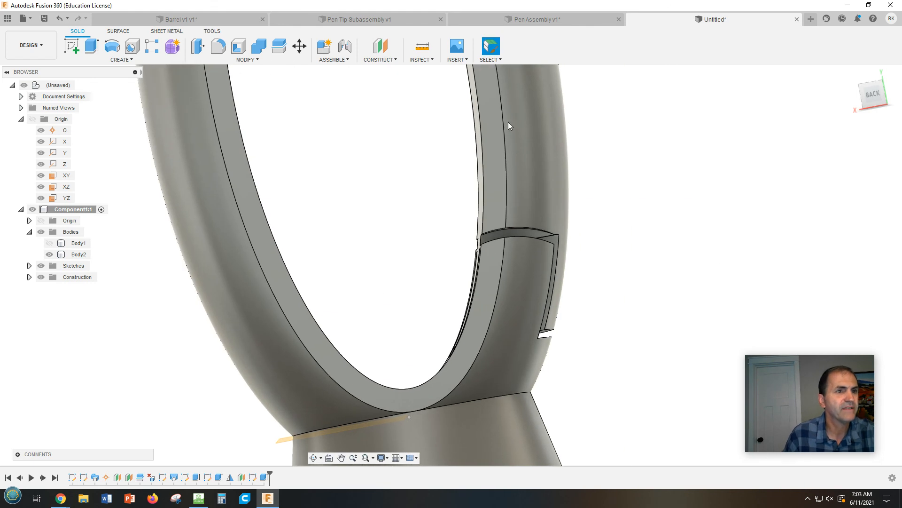
pyautogui.click(152, 117)
pyautogui.click(355, 186)
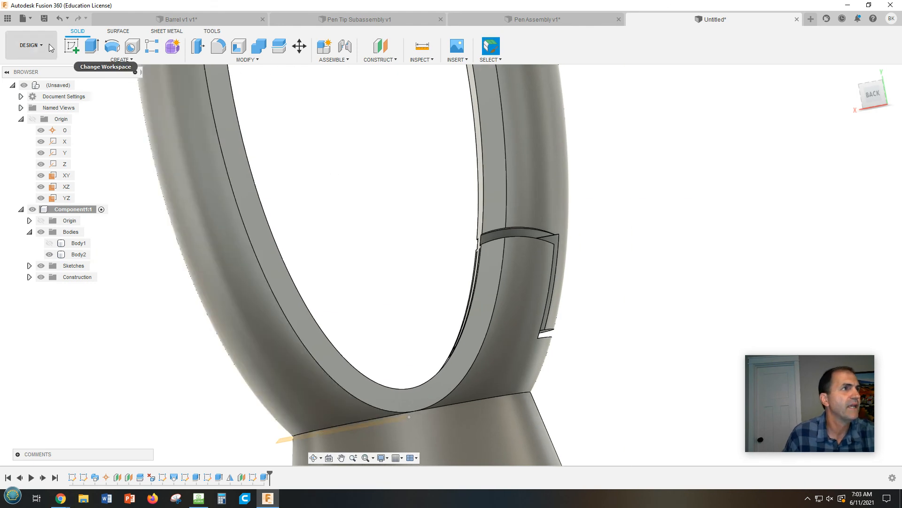
pyautogui.click(70, 48)
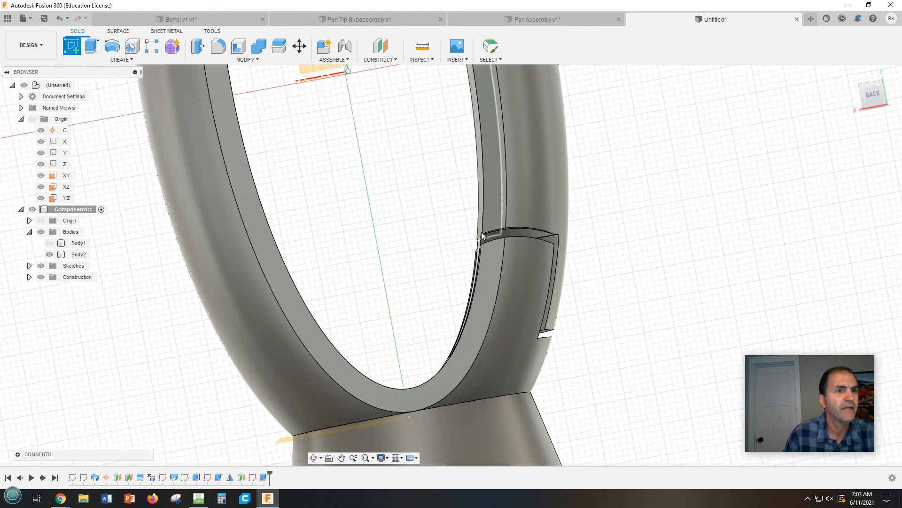
pyautogui.click(517, 232)
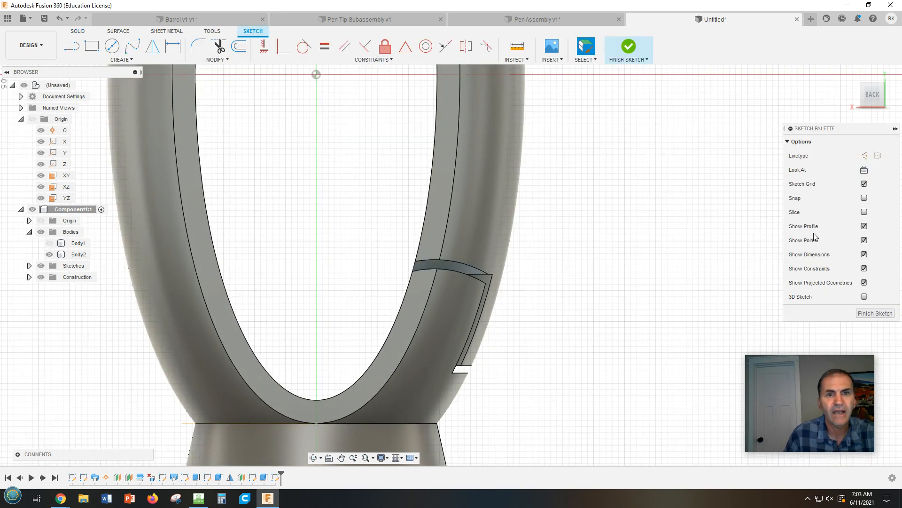
pyautogui.click(865, 212)
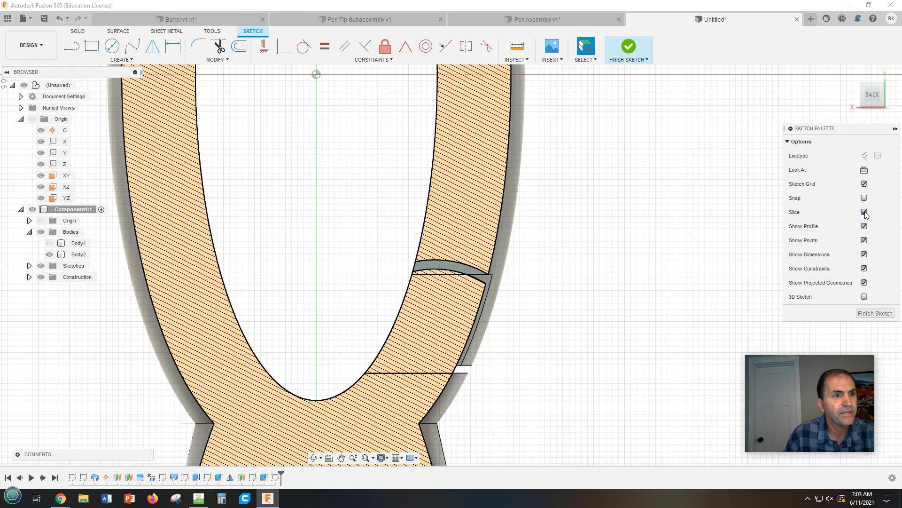
# Step: Project the notch's upper arc edge and the slot's side face below it into the sketch
pyautogui.scroll(2, 437, 275)
pyautogui.scroll(3, 438, 275)
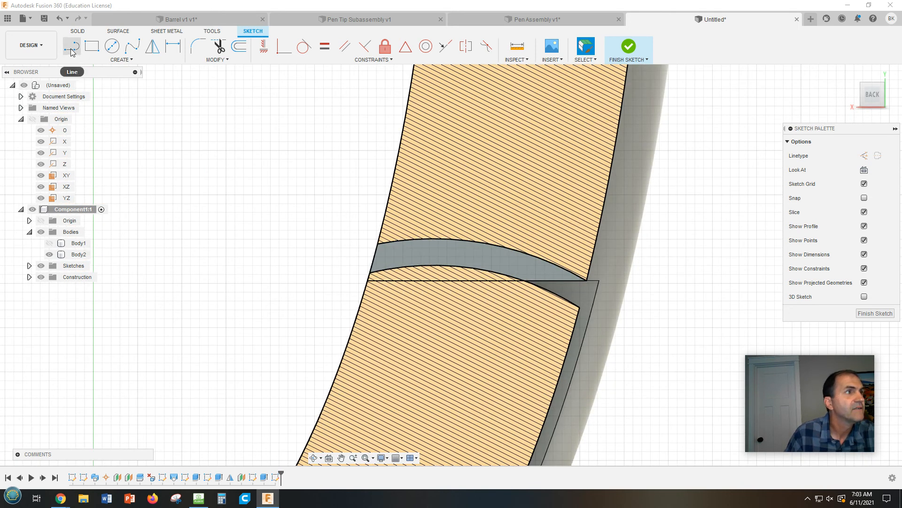
pyautogui.click(101, 59)
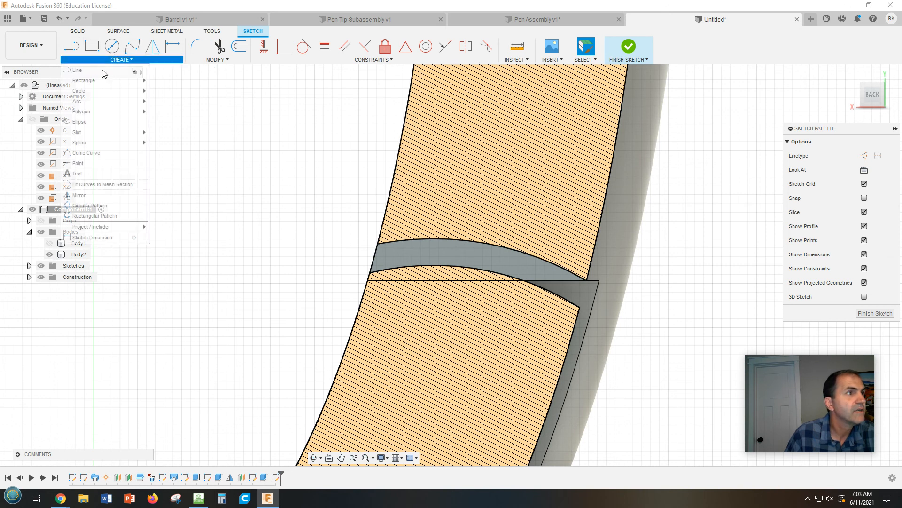
pyautogui.click(172, 228)
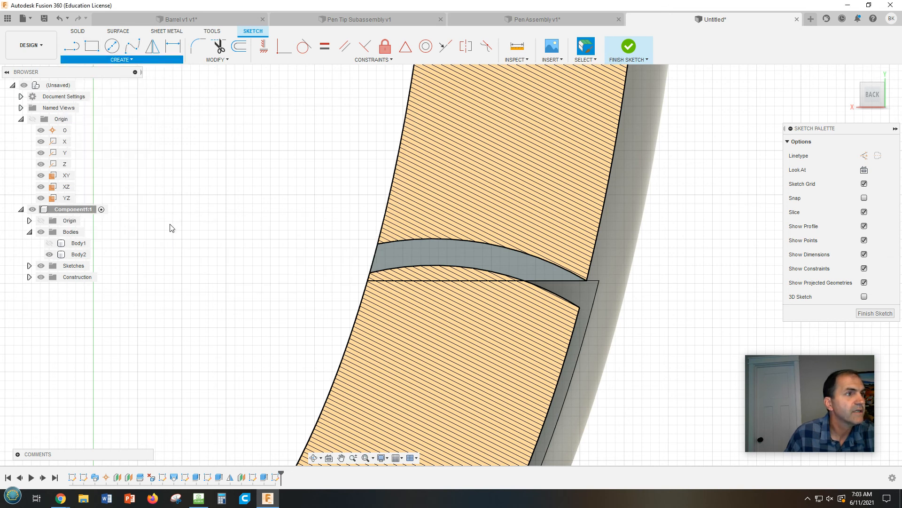
pyautogui.click(527, 255)
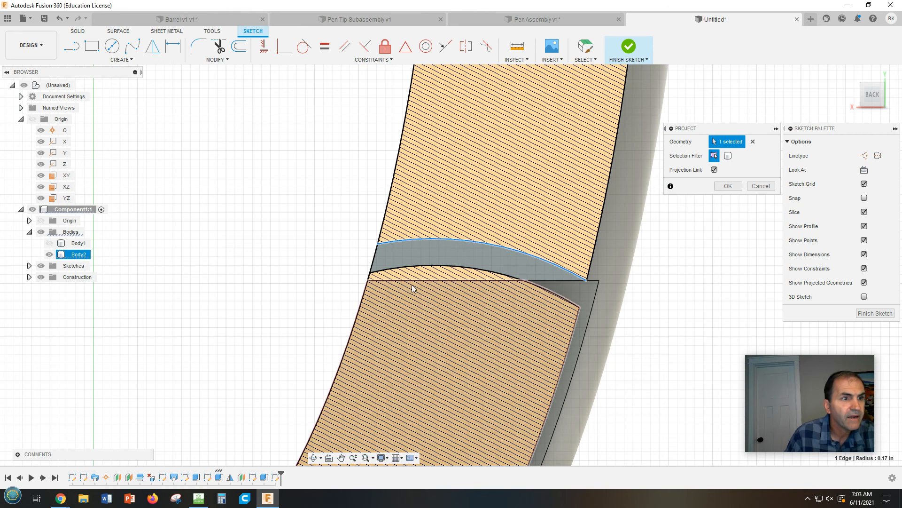
pyautogui.click(508, 285)
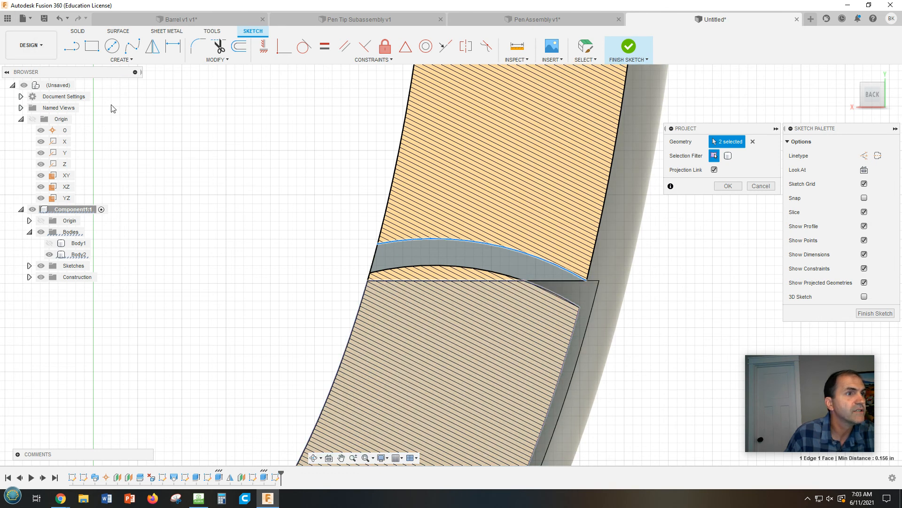
# Step: Draw a horizontal line from the projected arc's outer end past the wall's inner edge, and a slanted line back to the arc's inner end
pyautogui.click(71, 45)
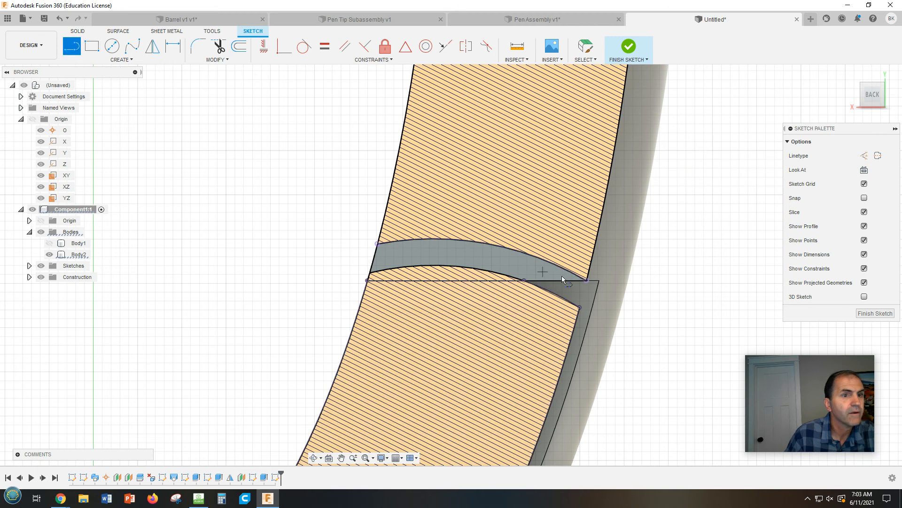
pyautogui.click(586, 281)
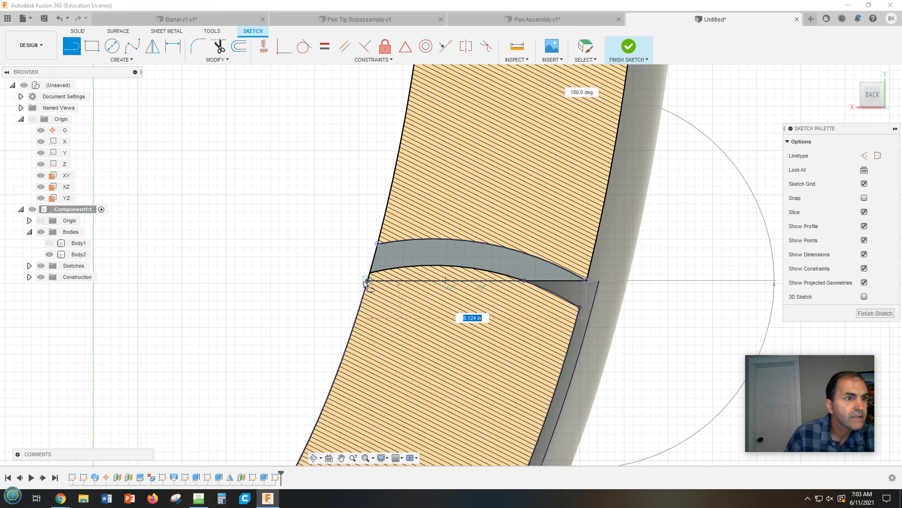
pyautogui.click(338, 281)
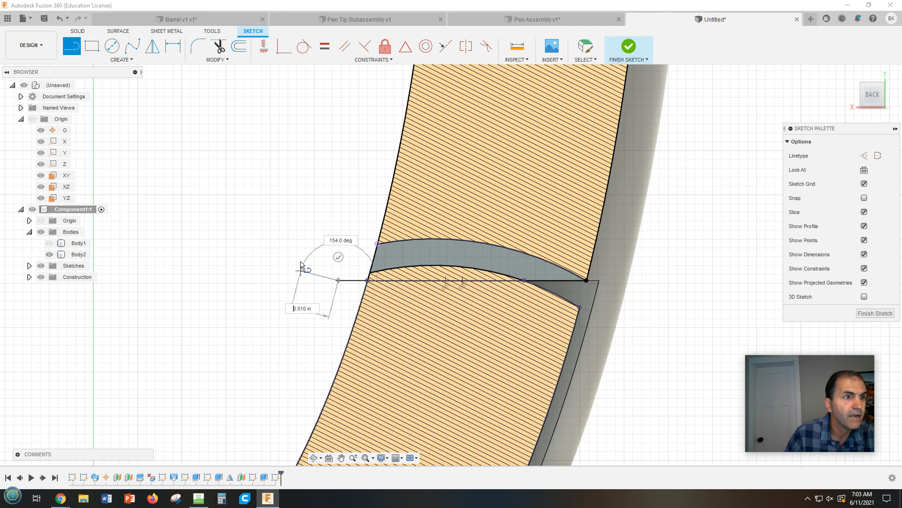
pyautogui.click(377, 244)
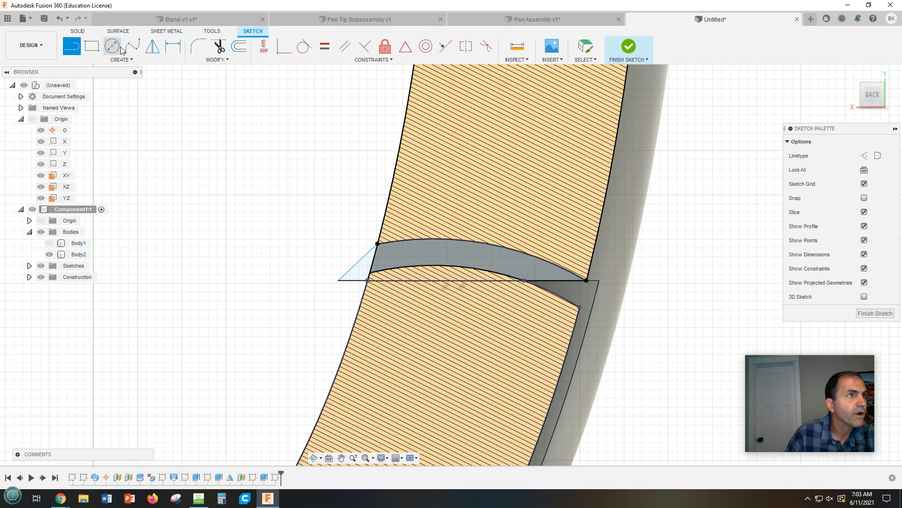
pyautogui.click(105, 60)
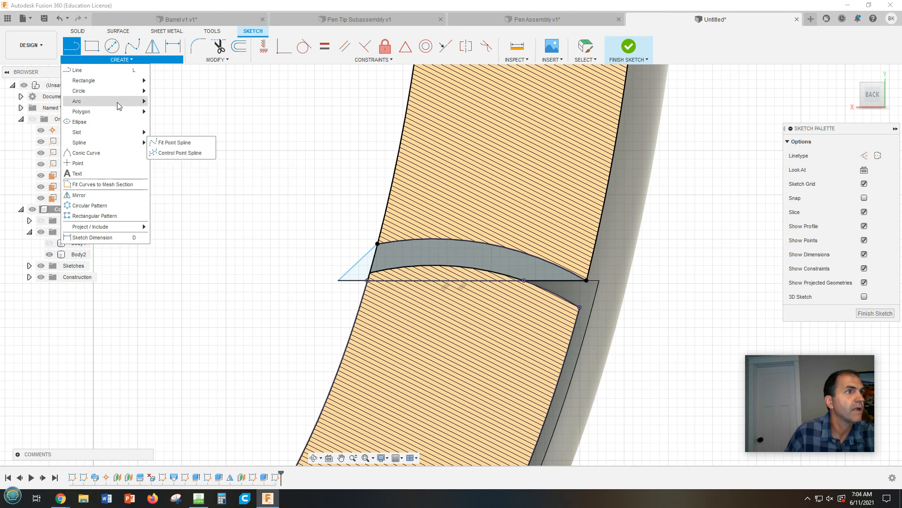
pyautogui.click(172, 101)
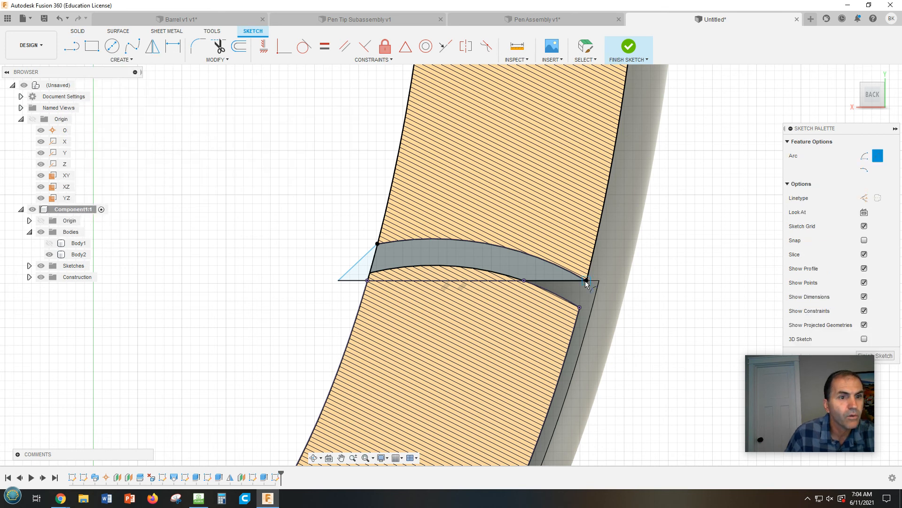
pyautogui.click(378, 244)
pyautogui.click(587, 281)
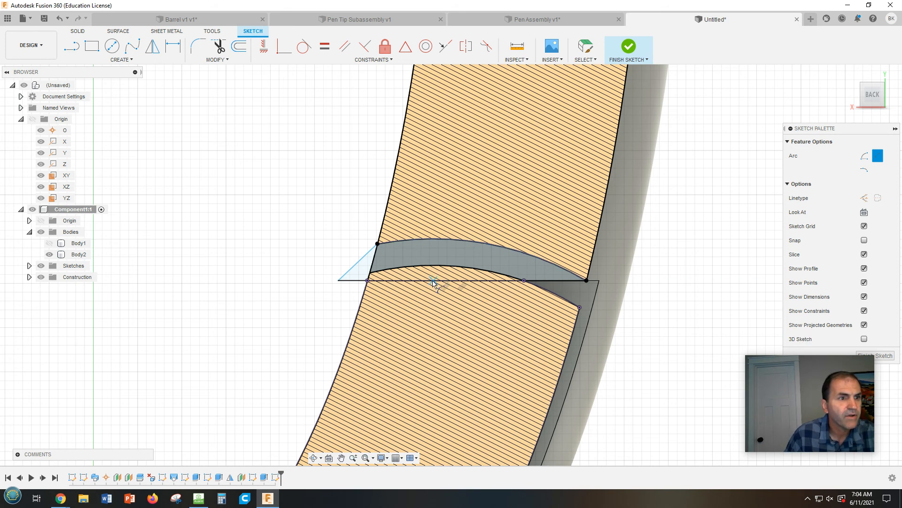
# Step: Finish the sketch and set up an extruded cut into the wall from both closed profiles at the notch
pyautogui.click(629, 49)
pyautogui.keyDown('shift'); pyautogui.moveTo(751, 288); pyautogui.dragTo(805, 288, button='middle'); pyautogui.keyUp('shift')
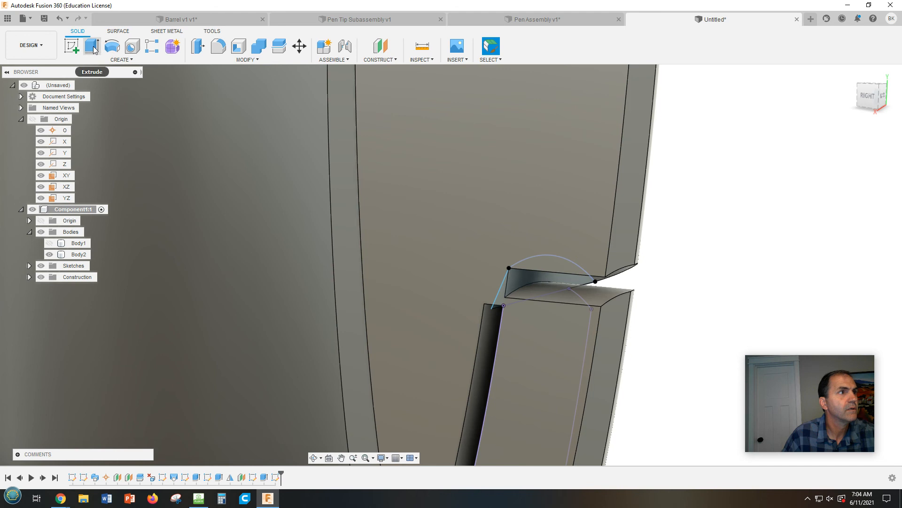
pyautogui.click(93, 47)
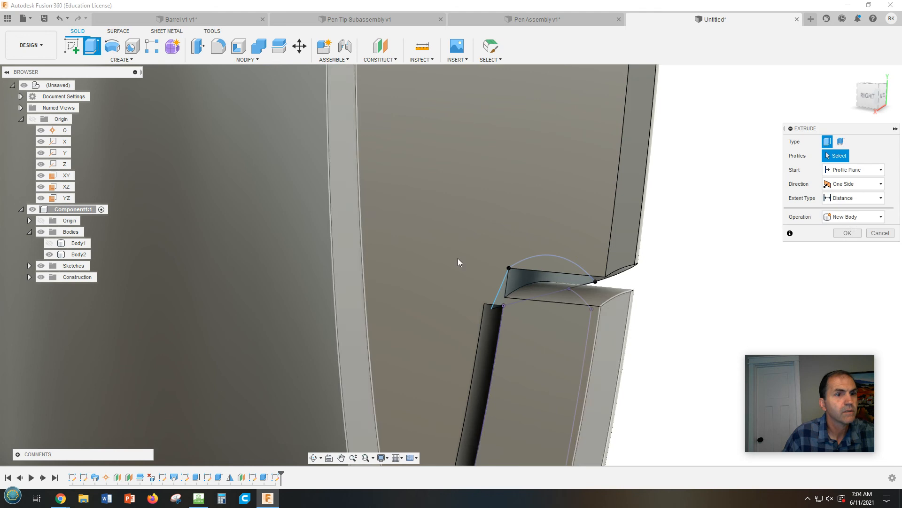
pyautogui.click(523, 283)
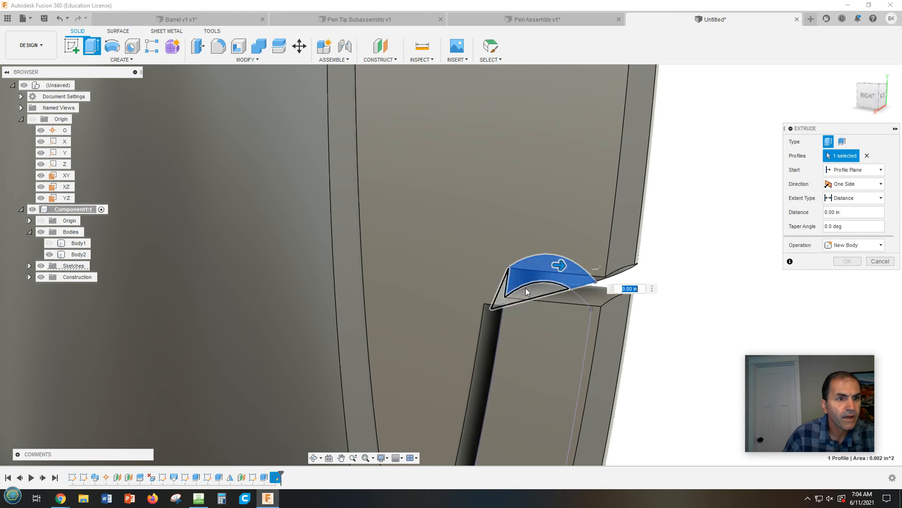
pyautogui.click(526, 288)
pyautogui.moveTo(543, 283); pyautogui.dragTo(531, 282)
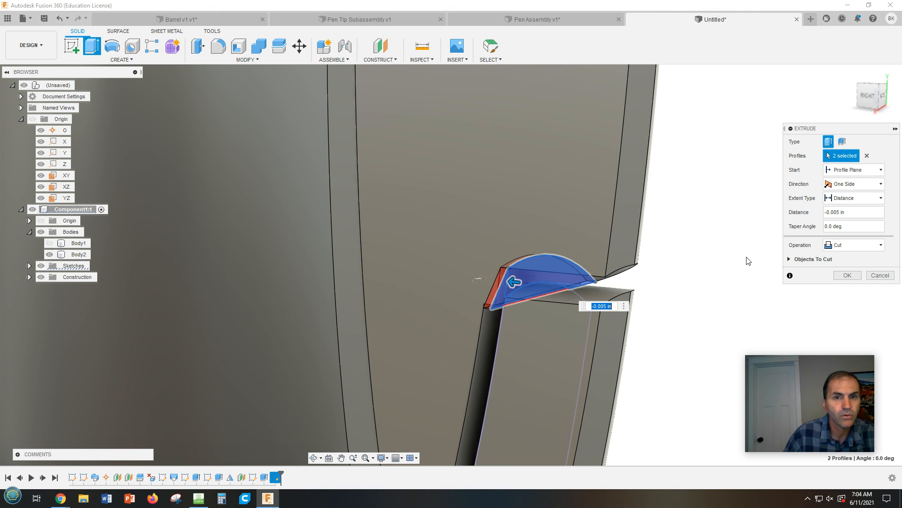
pyautogui.click(852, 198)
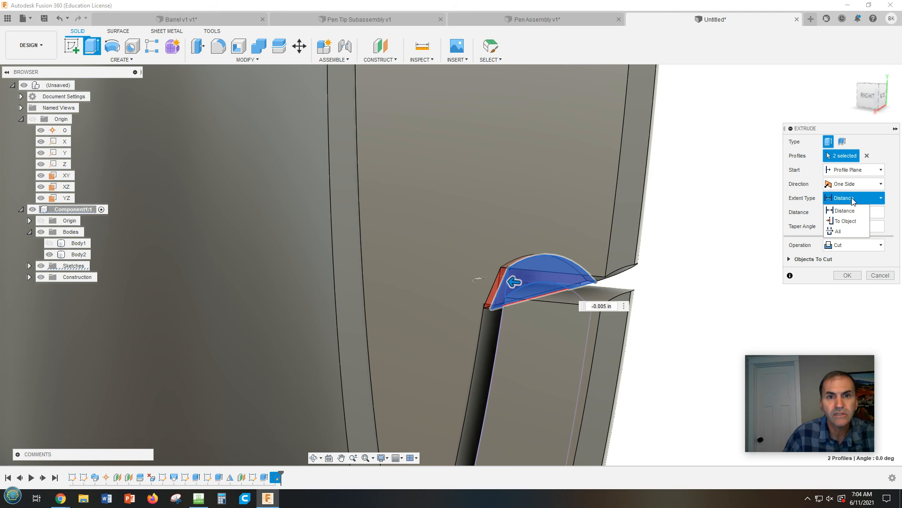
pyautogui.click(846, 221)
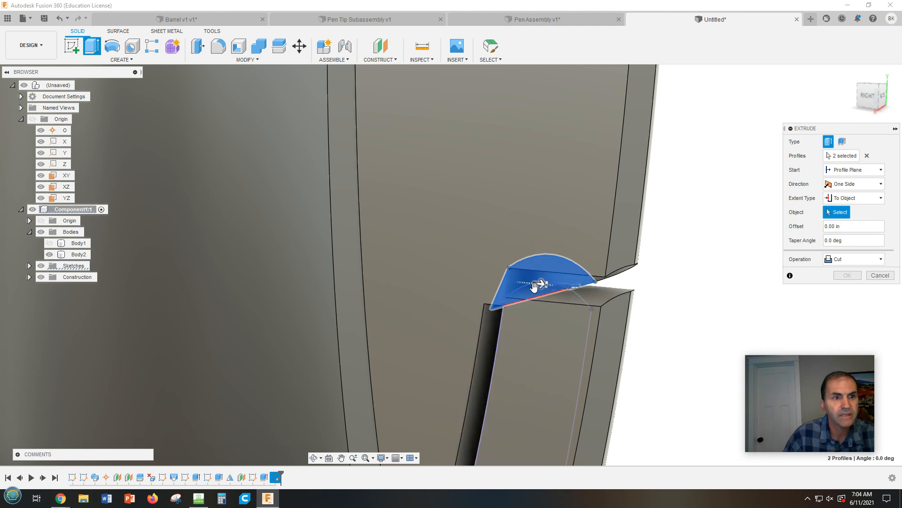
pyautogui.click(868, 199)
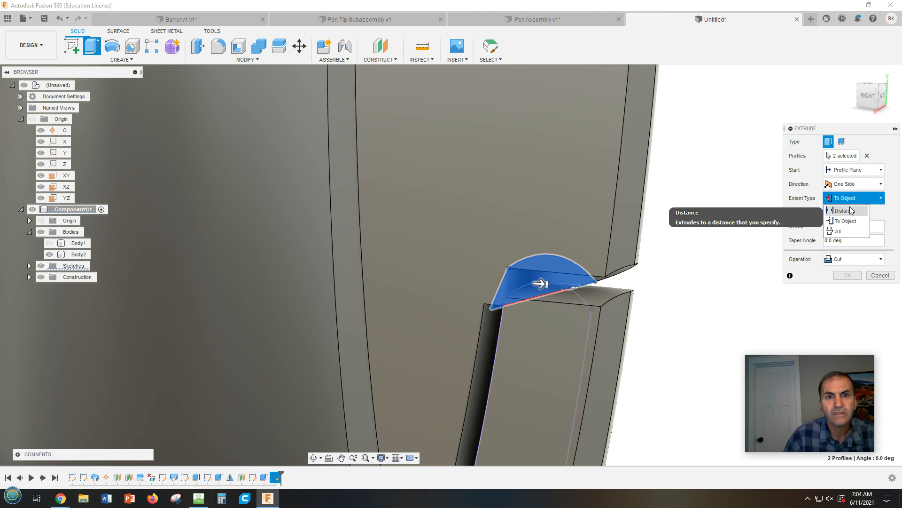
pyautogui.click(848, 212)
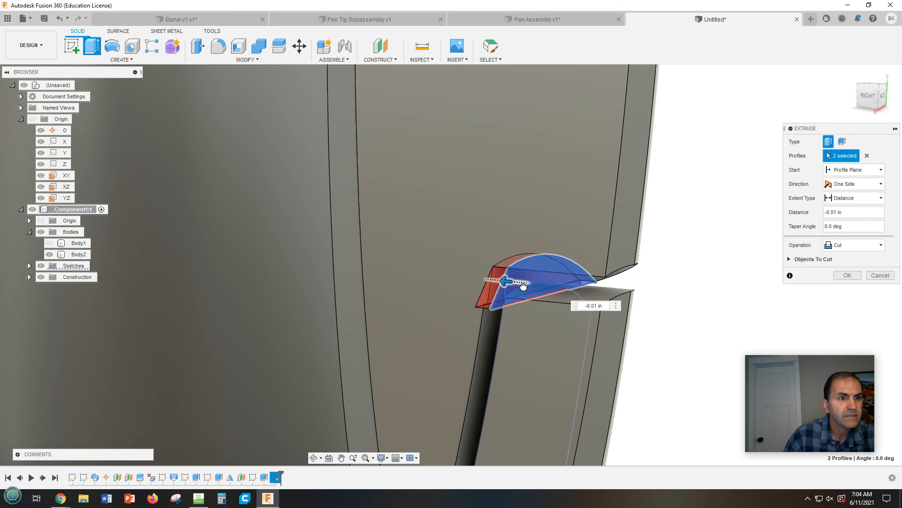
# Step: Set the cut's distance to -0.012 in and apply it, extending the notch to the U-shaped slot's corner
pyautogui.moveTo(691, 382)
pyautogui.keyDown('shift'); pyautogui.mouseDown(button='middle')
pyautogui.moveTo(709, 373)
pyautogui.moveTo(690, 394)
pyautogui.mouseUp(button='middle'); pyautogui.keyUp('shift')
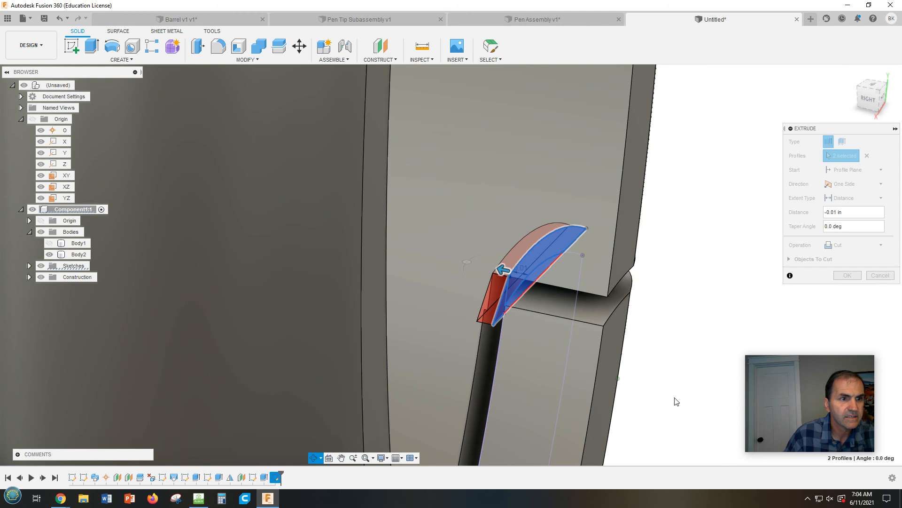
pyautogui.click(484, 334)
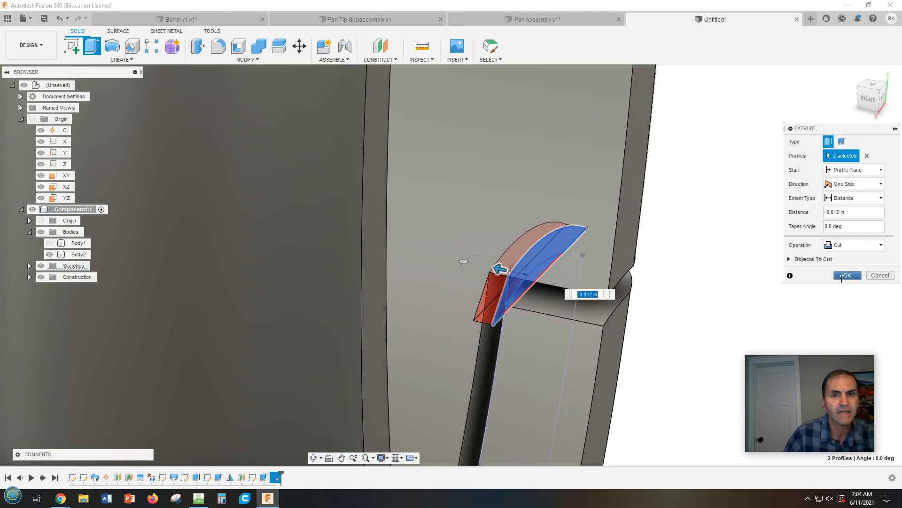
pyautogui.click(847, 275)
pyautogui.keyDown('shift'); pyautogui.moveTo(735, 327); pyautogui.dragTo(600, 284, button='middle'); pyautogui.keyUp('shift')
pyautogui.moveTo(769, 278); pyautogui.dragTo(369, 147, button='middle')
pyautogui.scroll(-1, 369, 147)
pyautogui.click(581, 254)
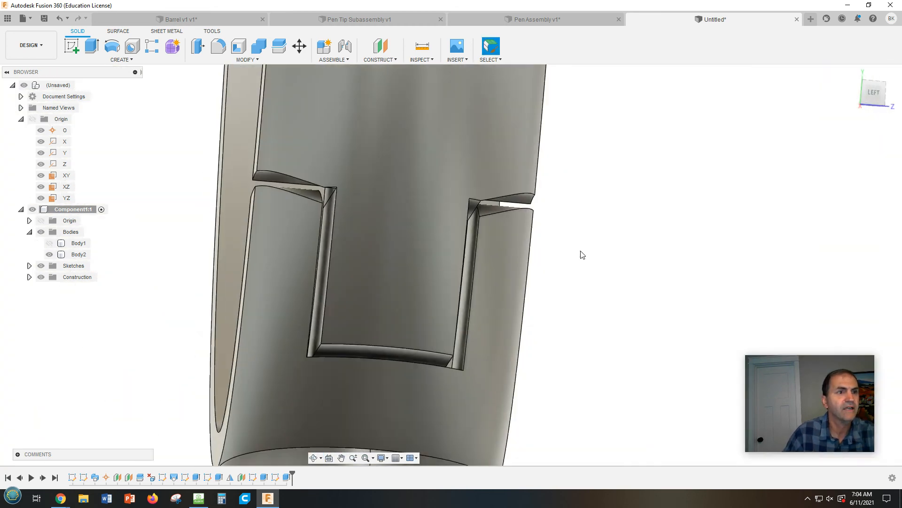
pyautogui.keyDown('shift'); pyautogui.moveTo(600, 257); pyautogui.dragTo(745, 282, button='middle'); pyautogui.keyUp('shift')
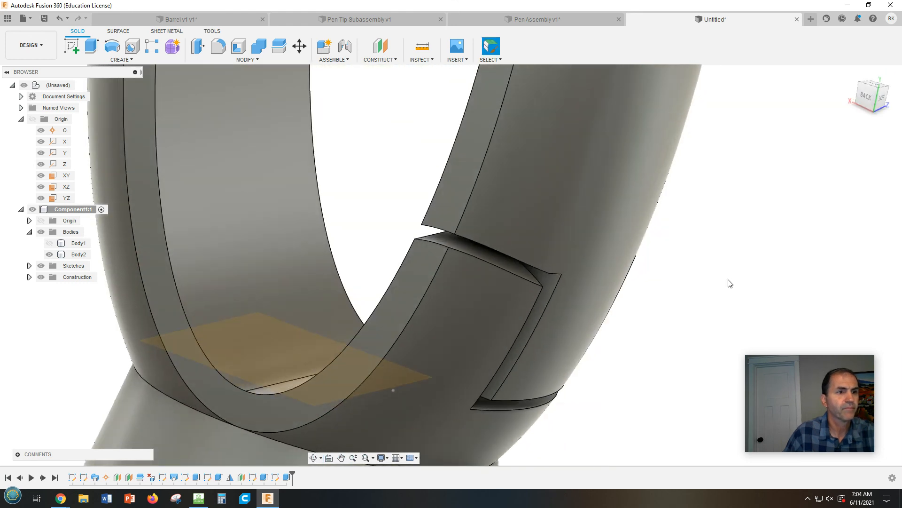
# Step: Try to mirror the new corner cut across the origin's XY plane with the mirror type set to Faces
pyautogui.scroll(-5, 730, 284)
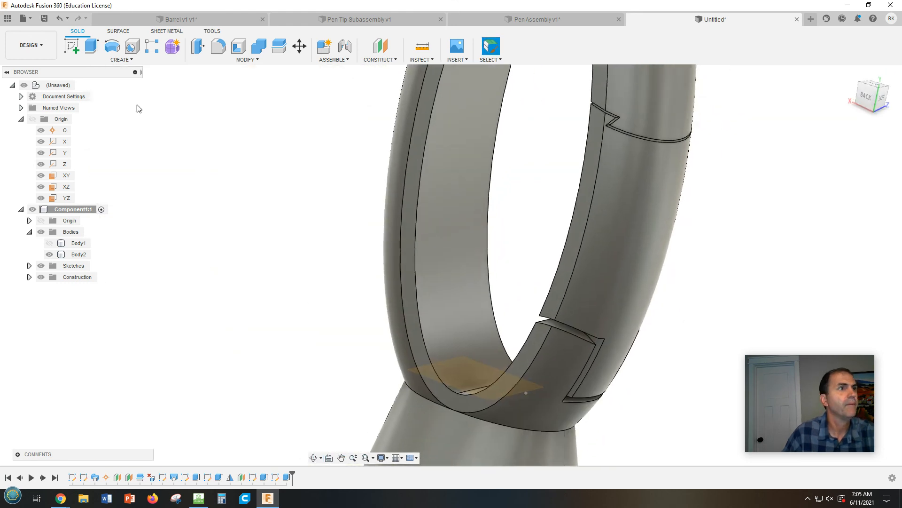
pyautogui.click(94, 60)
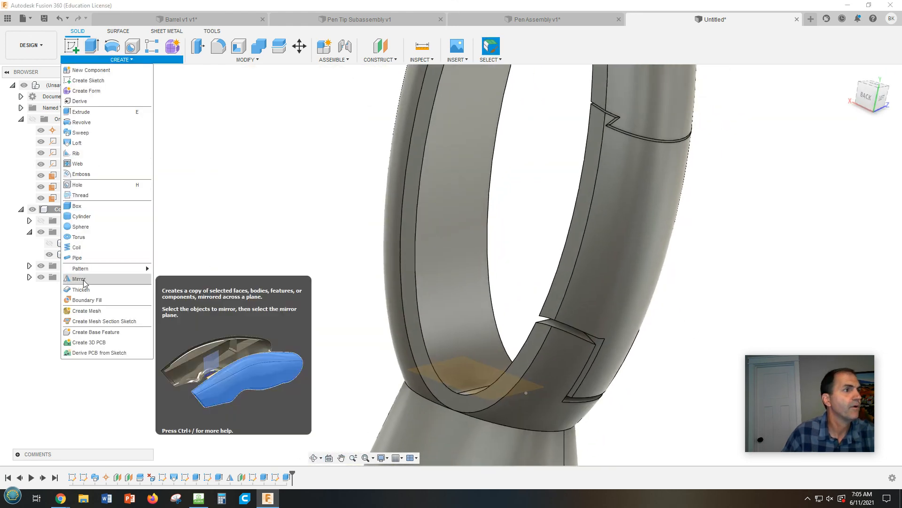
pyautogui.click(83, 280)
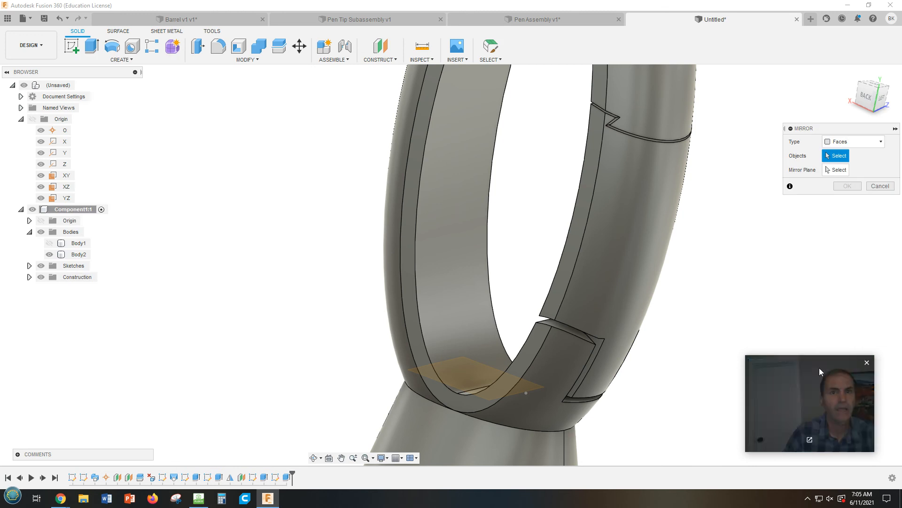
pyautogui.moveTo(681, 410); pyautogui.dragTo(671, 350, button='middle')
pyautogui.click(287, 477)
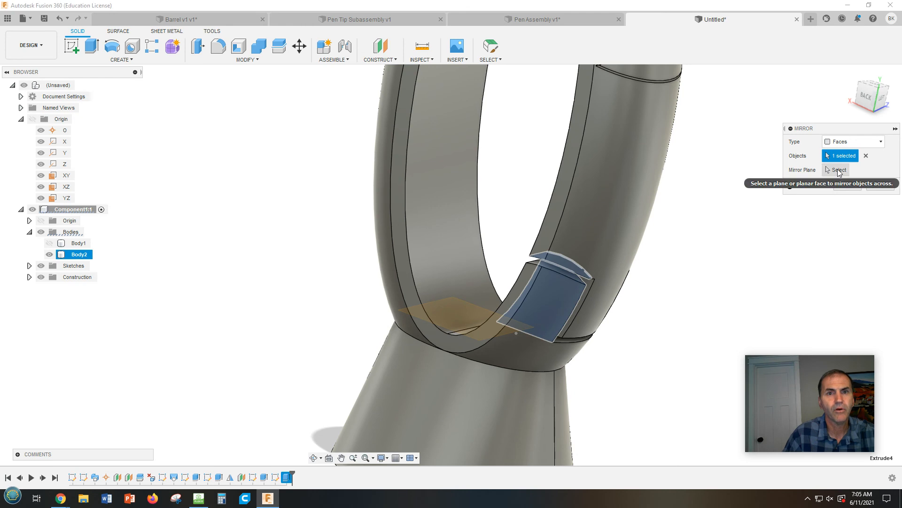
pyautogui.click(837, 170)
pyautogui.moveTo(751, 255); pyautogui.dragTo(714, 356, button='middle')
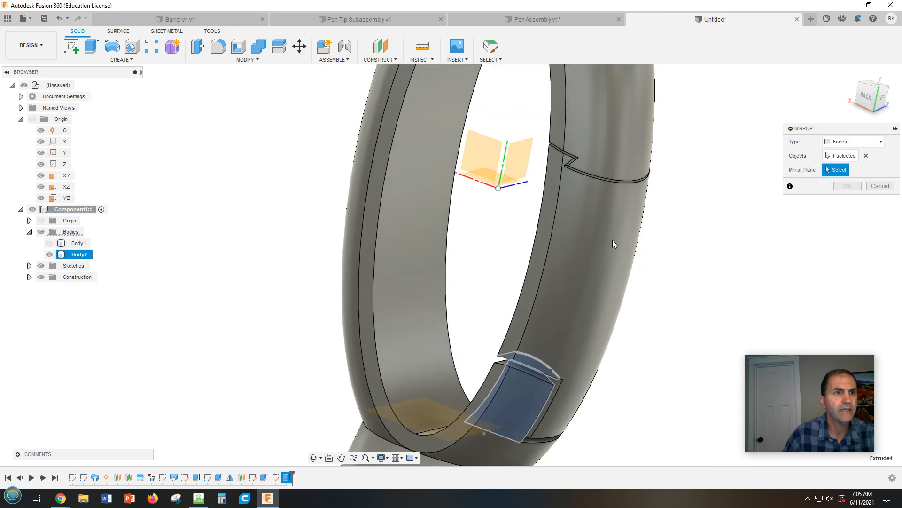
pyautogui.click(484, 153)
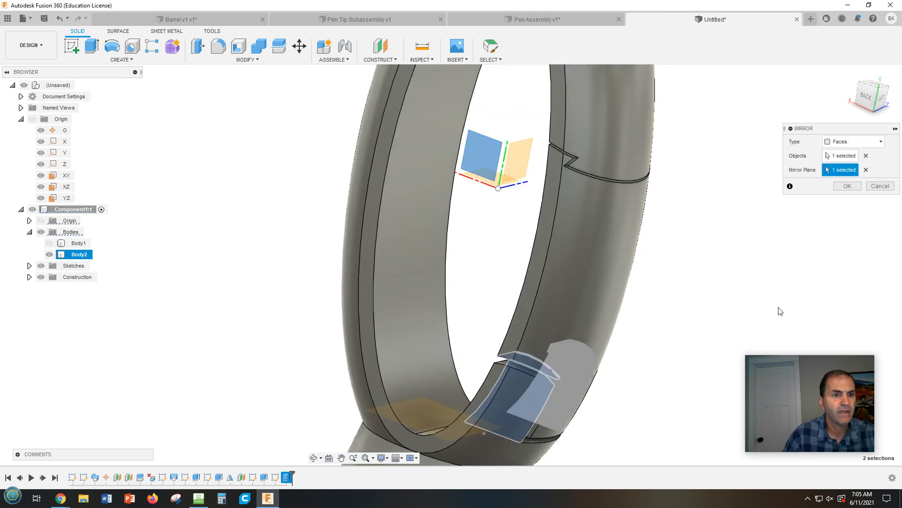
pyautogui.keyDown('shift'); pyautogui.moveTo(769, 297); pyautogui.dragTo(711, 269, button='middle'); pyautogui.keyUp('shift')
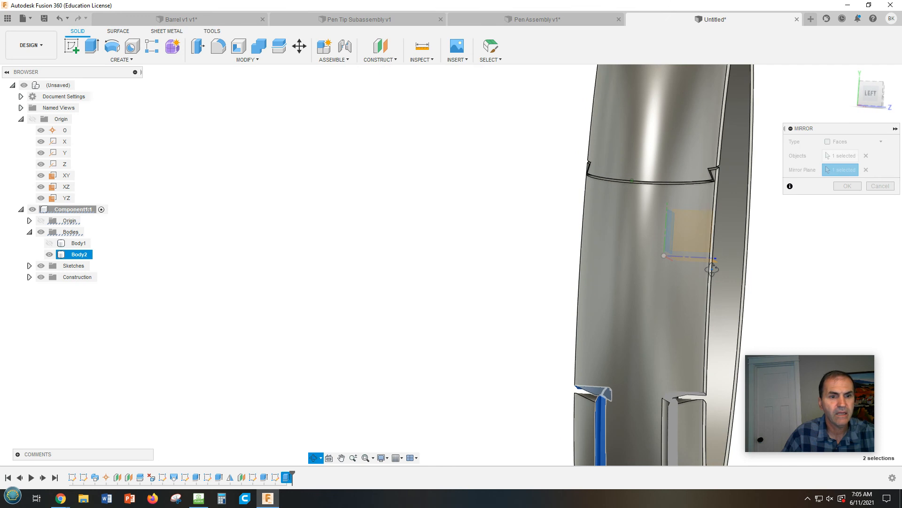
pyautogui.moveTo(775, 262); pyautogui.dragTo(726, 220, button='middle')
pyautogui.click(847, 186)
pyautogui.keyDown('shift'); pyautogui.moveTo(760, 285); pyautogui.dragTo(753, 238, button='middle'); pyautogui.keyUp('shift')
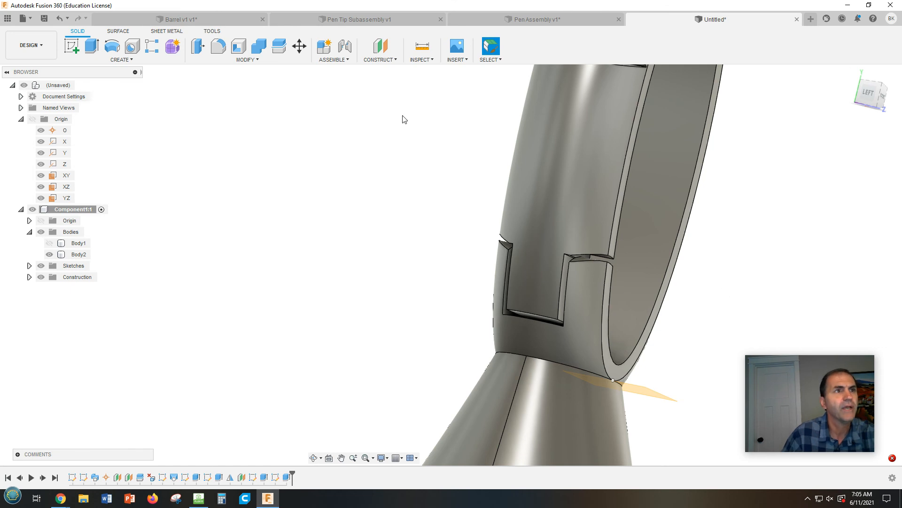
# Step: Retry mirroring the corner cut across the origin's XY plane, using the whole extrude feature as the object
pyautogui.click(127, 62)
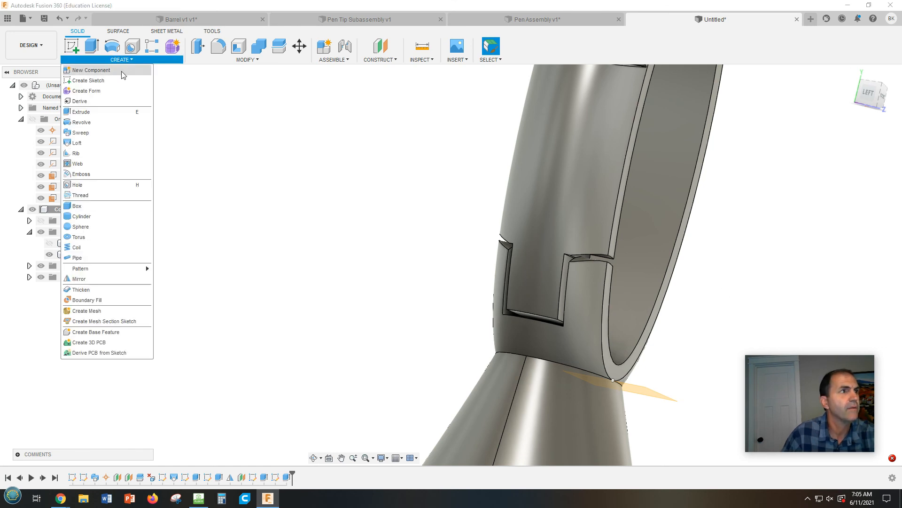
pyautogui.click(94, 282)
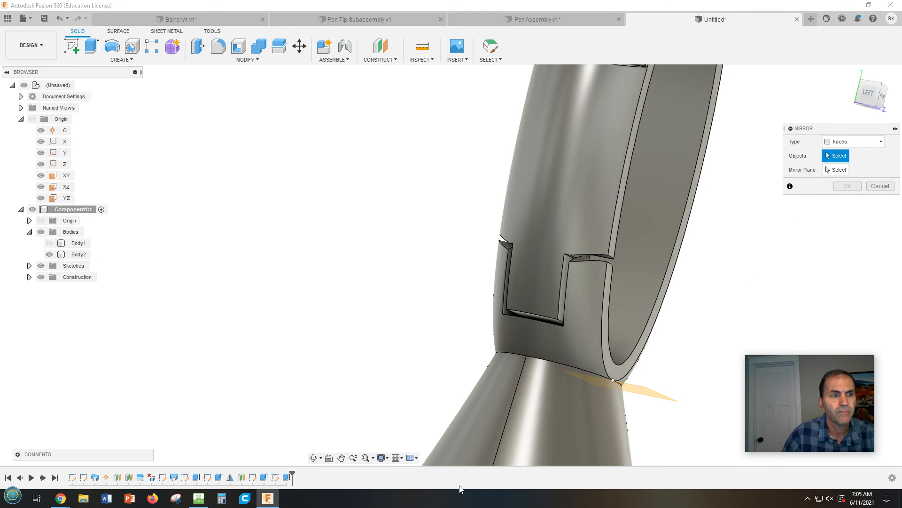
pyautogui.click(286, 477)
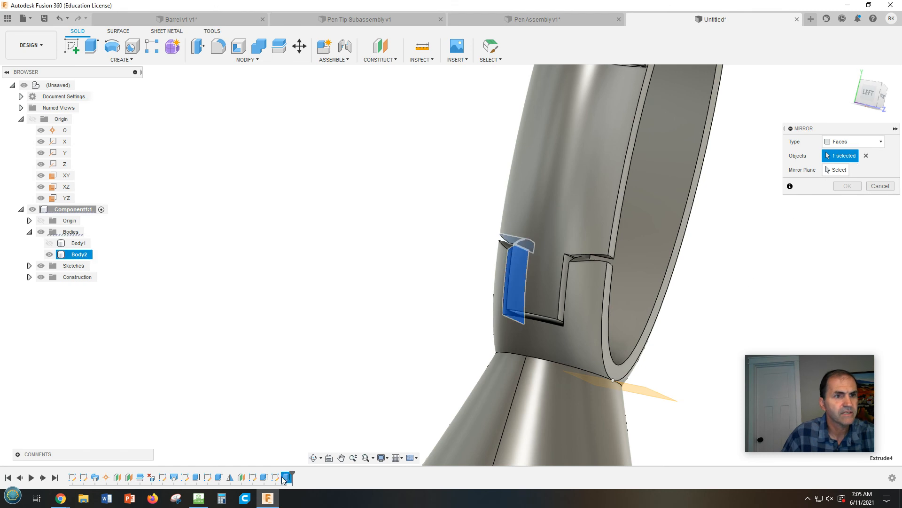
pyautogui.keyDown('shift'); pyautogui.moveTo(769, 251); pyautogui.dragTo(566, 230, button='middle'); pyautogui.keyUp('shift')
pyautogui.click(838, 171)
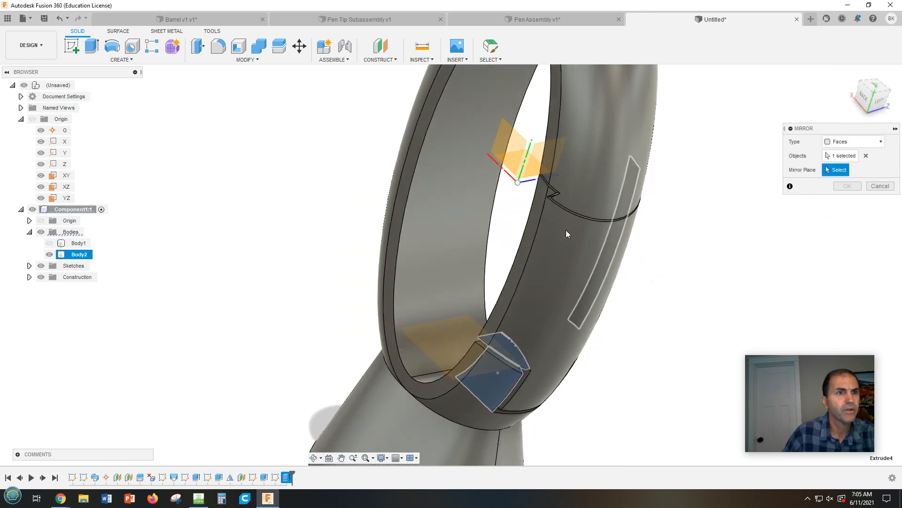
pyautogui.click(511, 162)
pyautogui.keyDown('shift'); pyautogui.moveTo(733, 279); pyautogui.dragTo(687, 185, button='middle'); pyautogui.keyUp('shift')
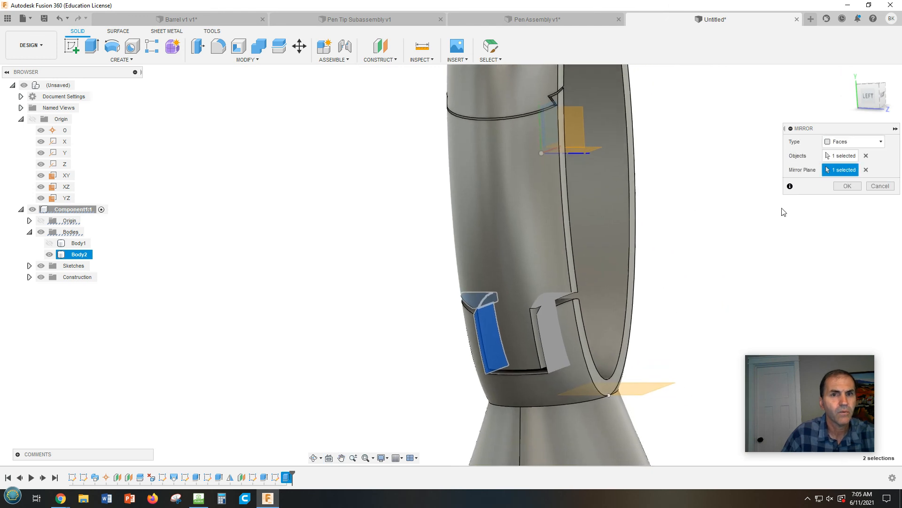
pyautogui.click(846, 186)
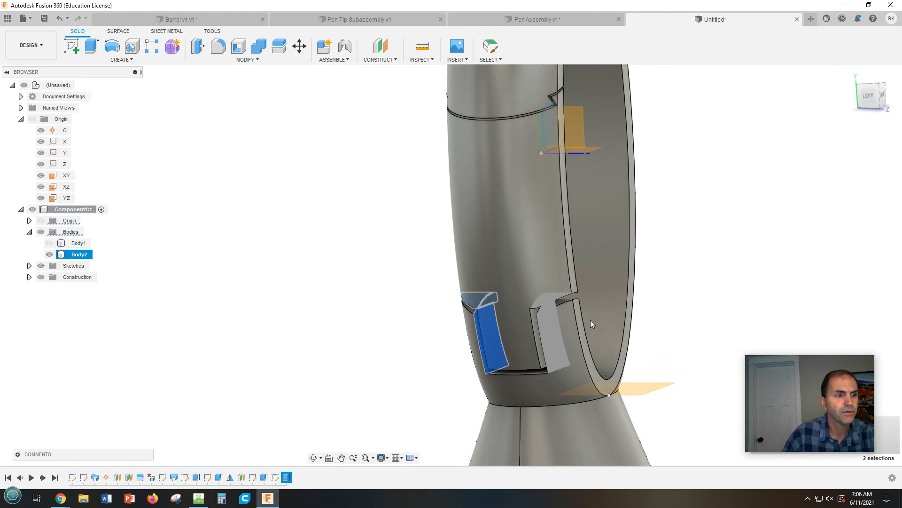
pyautogui.press('Escape')
# Step: Start a sketch on the flat end face of the opposite curved notch and turn on Slice
pyautogui.keyDown('shift'); pyautogui.moveTo(665, 311); pyautogui.dragTo(588, 296, button='middle'); pyautogui.keyUp('shift')
pyautogui.click(514, 278)
pyautogui.scroll(-3, 517, 281)
pyautogui.scroll(5, 518, 281)
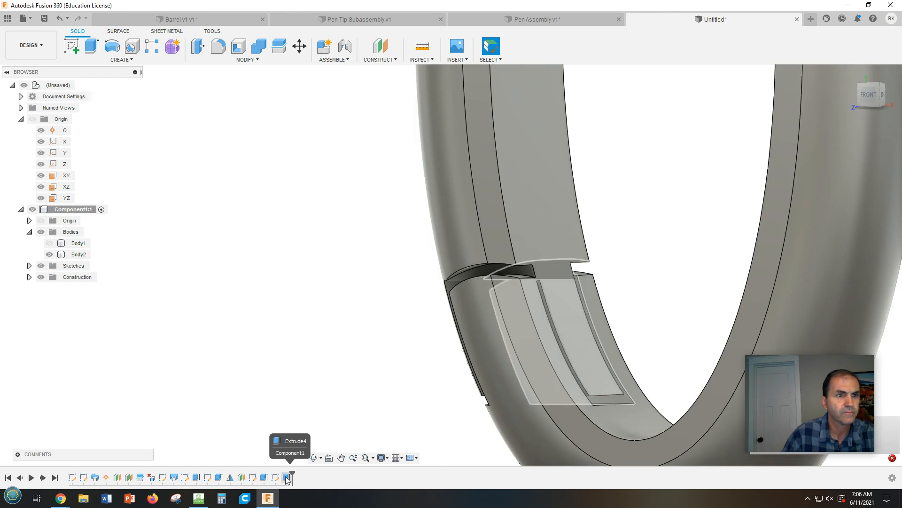
pyautogui.keyDown('shift'); pyautogui.moveTo(677, 251); pyautogui.dragTo(532, 247, button='middle'); pyautogui.keyUp('shift')
pyautogui.keyDown('shift'); pyautogui.moveTo(401, 104); pyautogui.dragTo(405, 87, button='middle'); pyautogui.keyUp('shift')
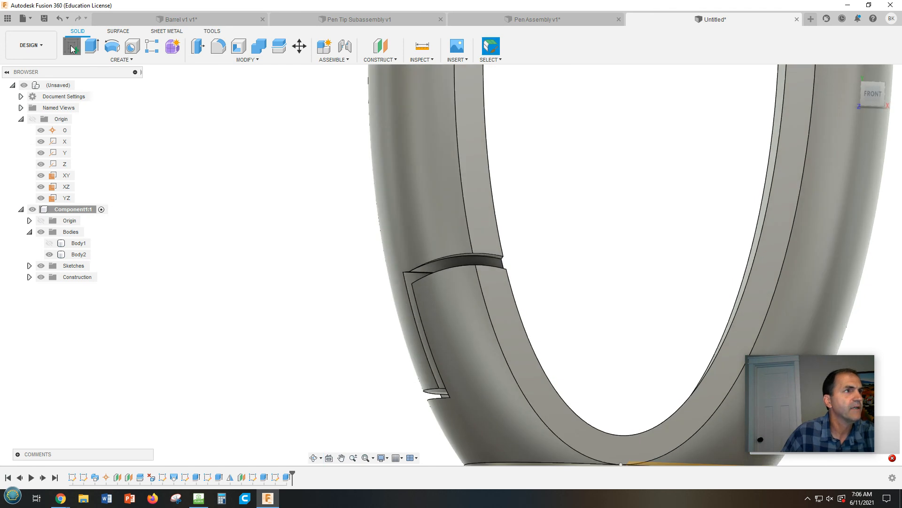
pyautogui.click(72, 46)
pyautogui.keyDown('shift'); pyautogui.moveTo(653, 198); pyautogui.dragTo(506, 256, button='middle'); pyautogui.keyUp('shift')
pyautogui.click(513, 259)
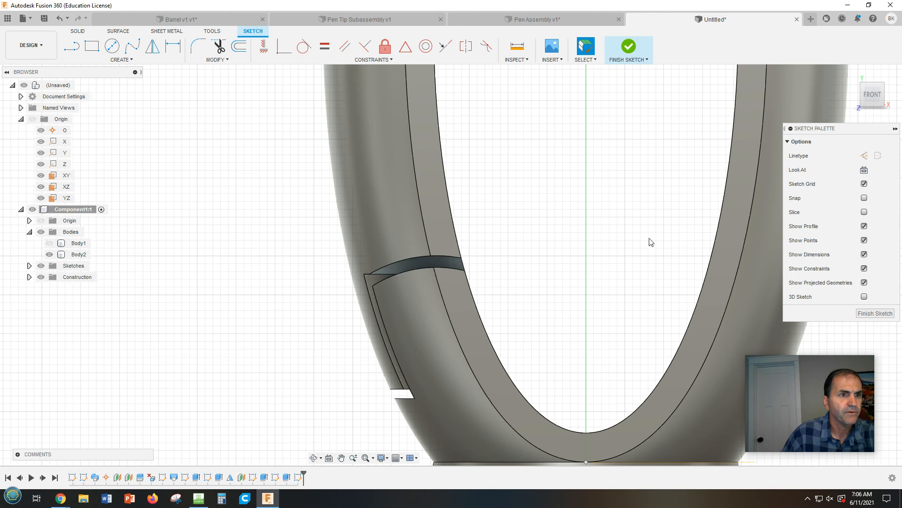
pyautogui.click(865, 212)
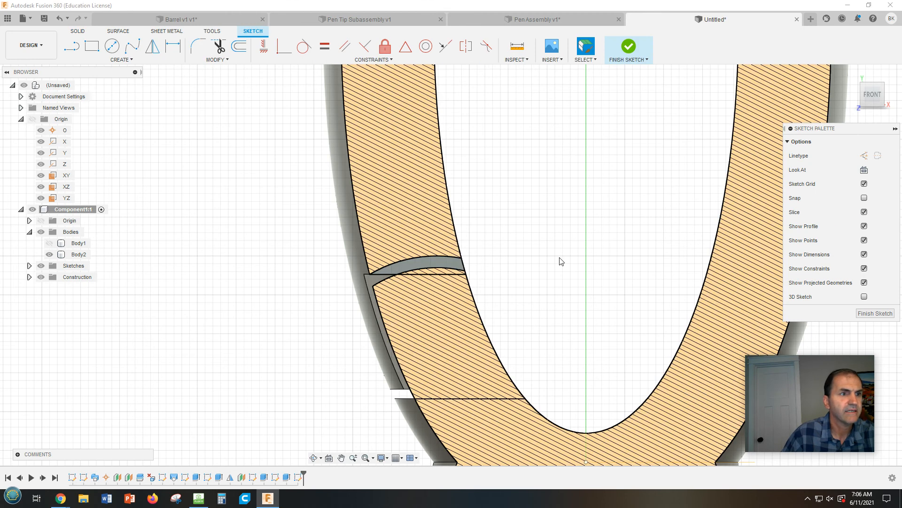
pyautogui.scroll(5, 364, 271)
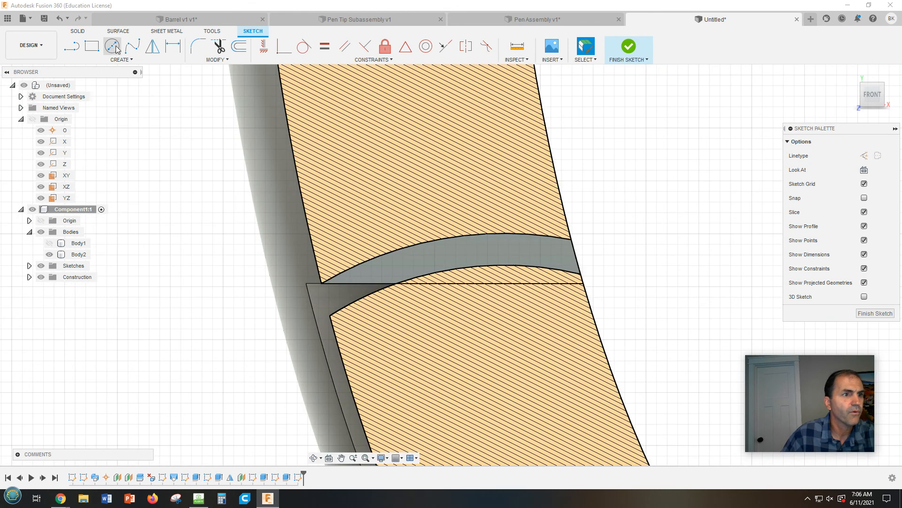
# Step: Project the curved notch face and the adjoining wall face below it into the sketch
pyautogui.click(121, 59)
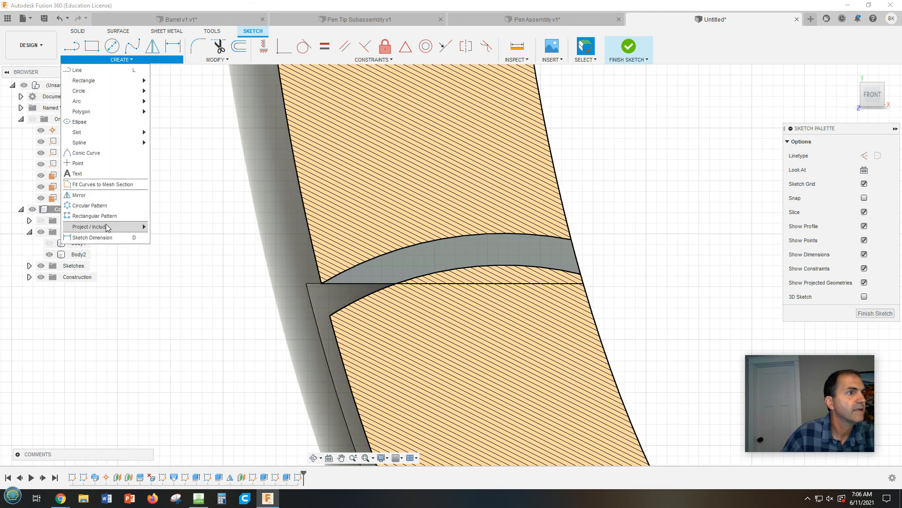
pyautogui.moveTo(107, 228)
pyautogui.click(164, 226)
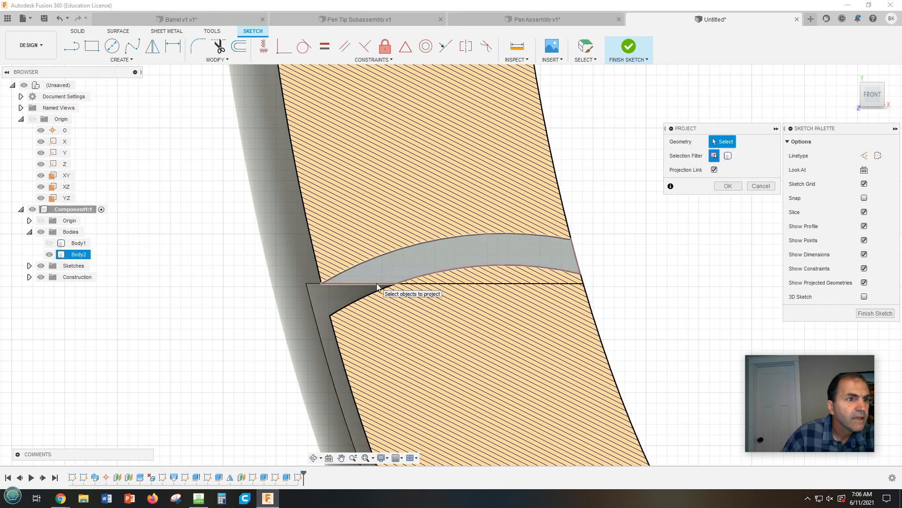
pyautogui.click(383, 277)
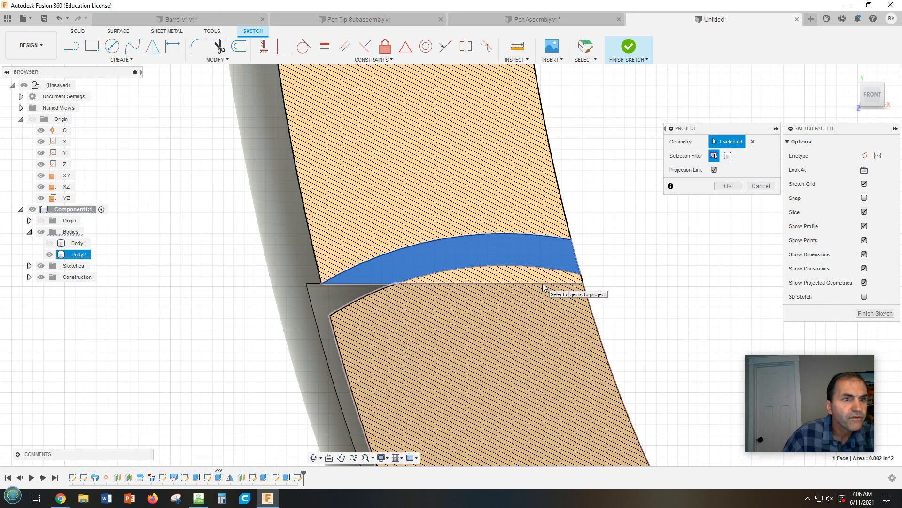
pyautogui.click(543, 287)
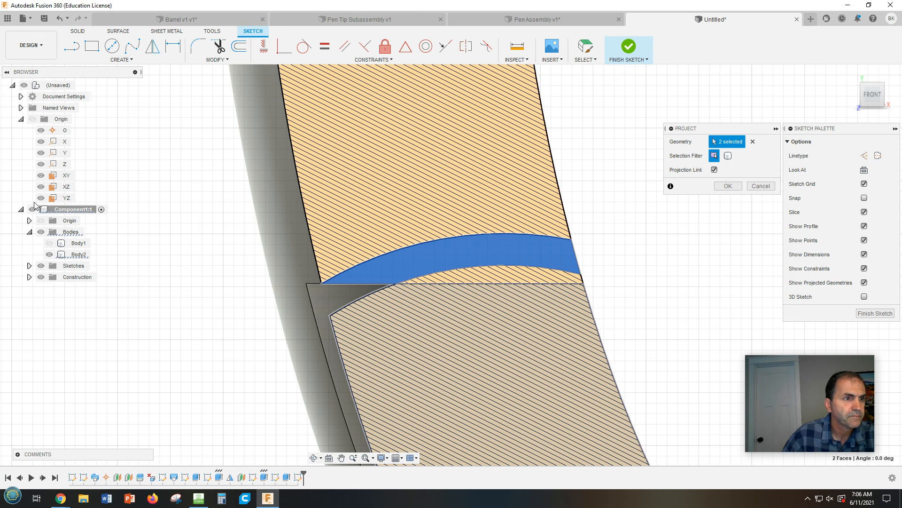
# Step: Draw a horizontal line from the arc's outer end past the wall's inner edge and a slanted line to its inner end, finishing the sketch
pyautogui.click(71, 45)
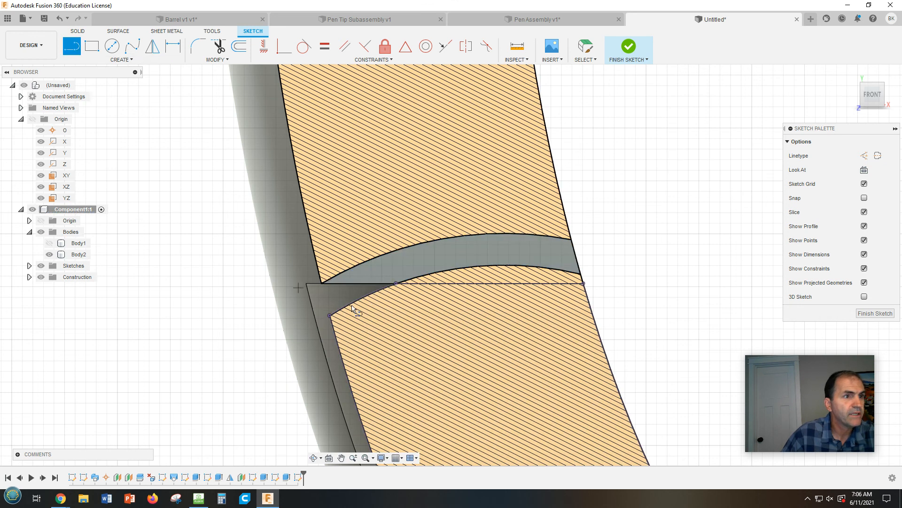
pyautogui.click(321, 284)
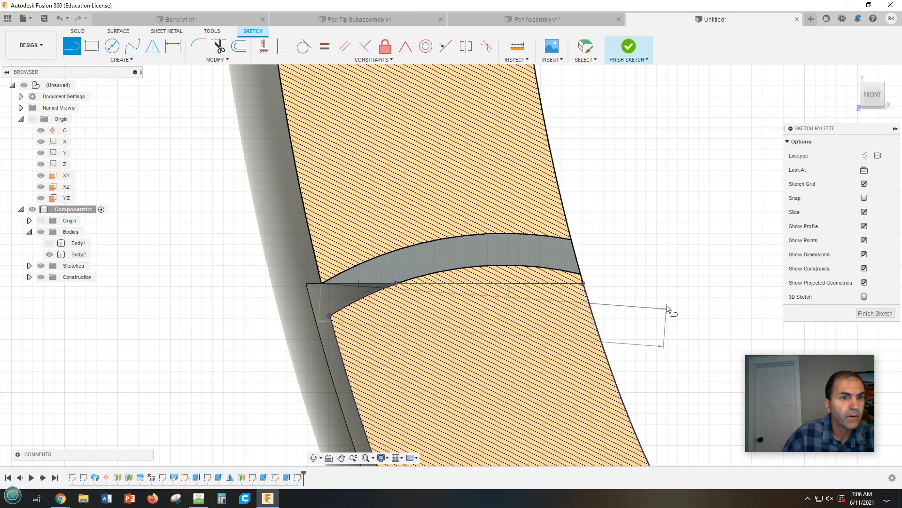
pyautogui.click(642, 283)
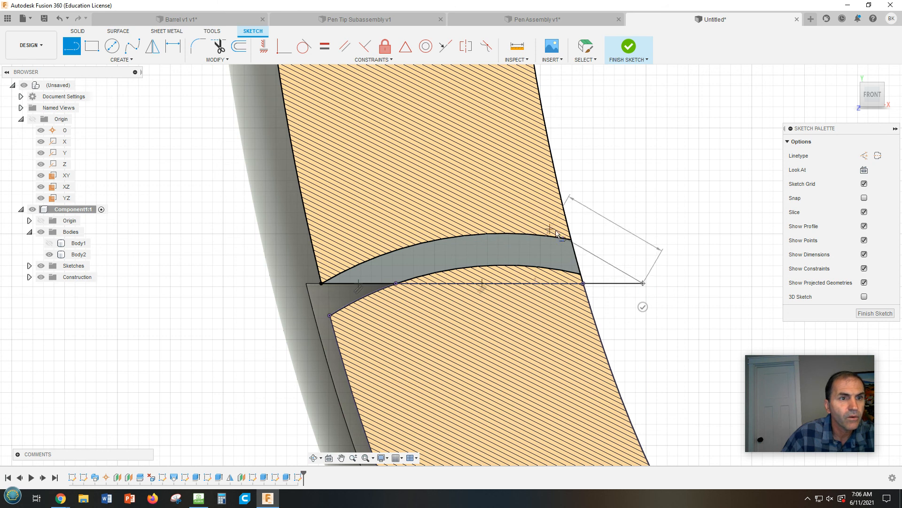
pyautogui.click(572, 240)
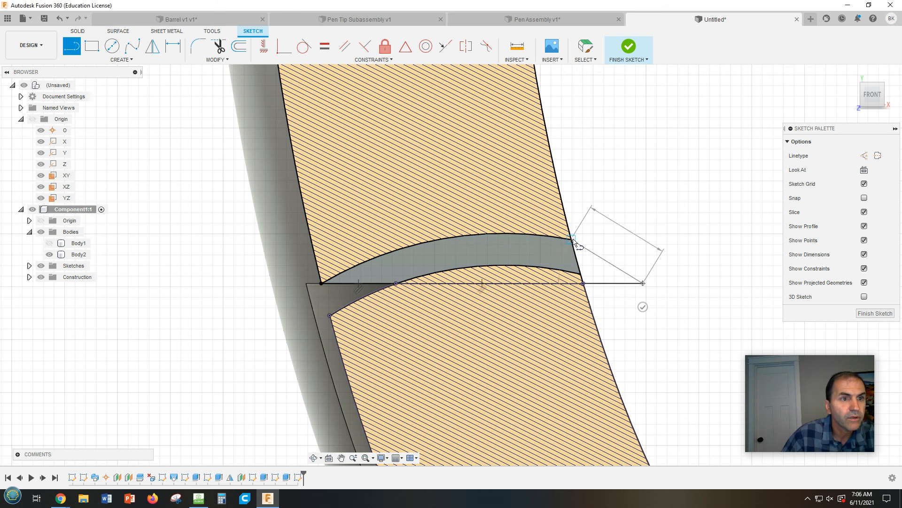
pyautogui.click(630, 47)
# Step: Extrude both closed profiles at the opposite notch as a cut with a distance of -0.012 in
pyautogui.keyDown('shift'); pyautogui.moveTo(716, 197); pyautogui.dragTo(660, 203, button='middle'); pyautogui.keyUp('shift')
pyautogui.keyDown('shift'); pyautogui.moveTo(647, 235); pyautogui.dragTo(631, 225); pyautogui.keyUp('shift')
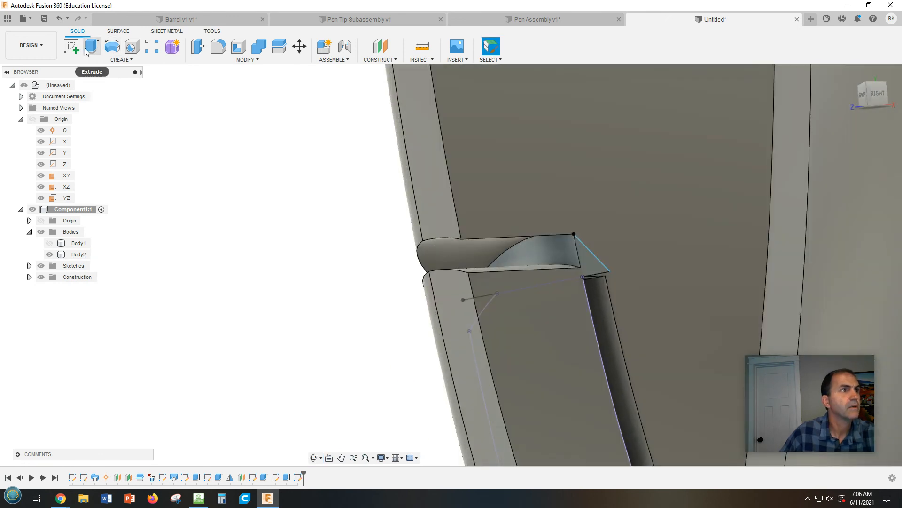
pyautogui.click(92, 46)
pyautogui.click(544, 249)
pyautogui.click(551, 268)
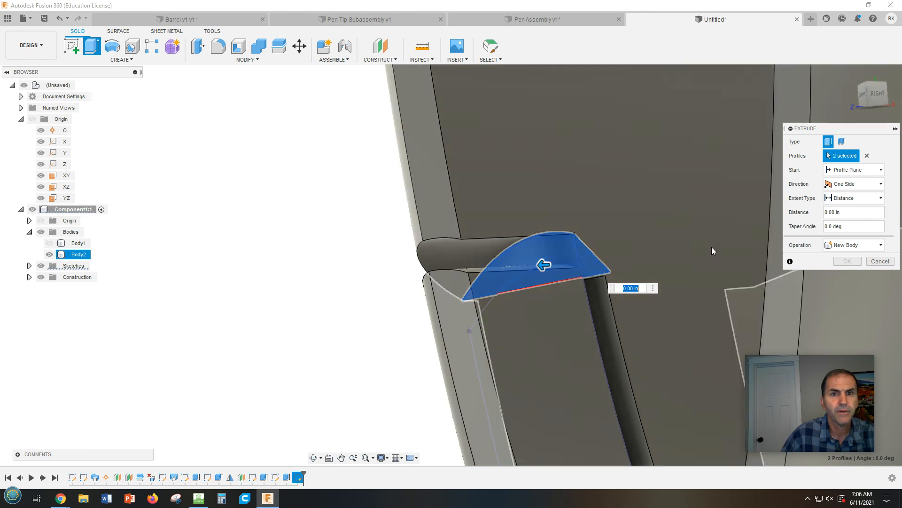
pyautogui.moveTo(541, 263); pyautogui.dragTo(616, 260)
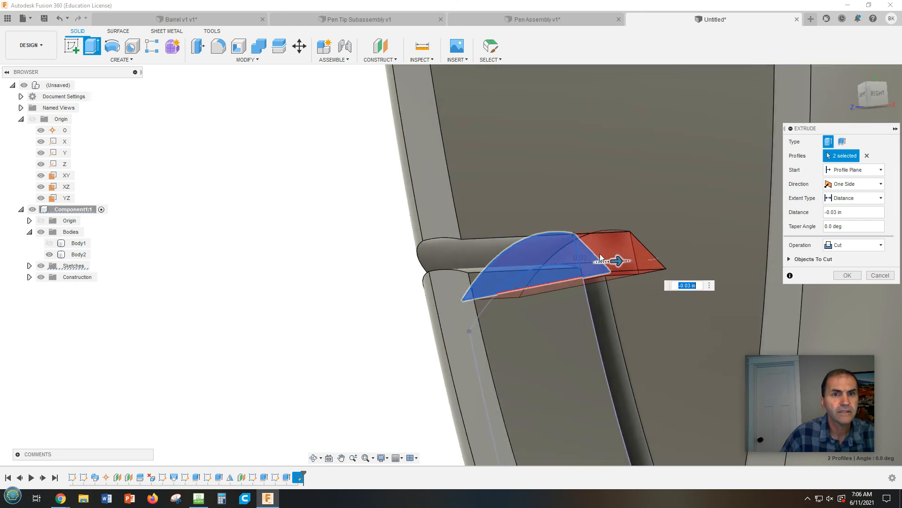
pyautogui.write('-0.012')
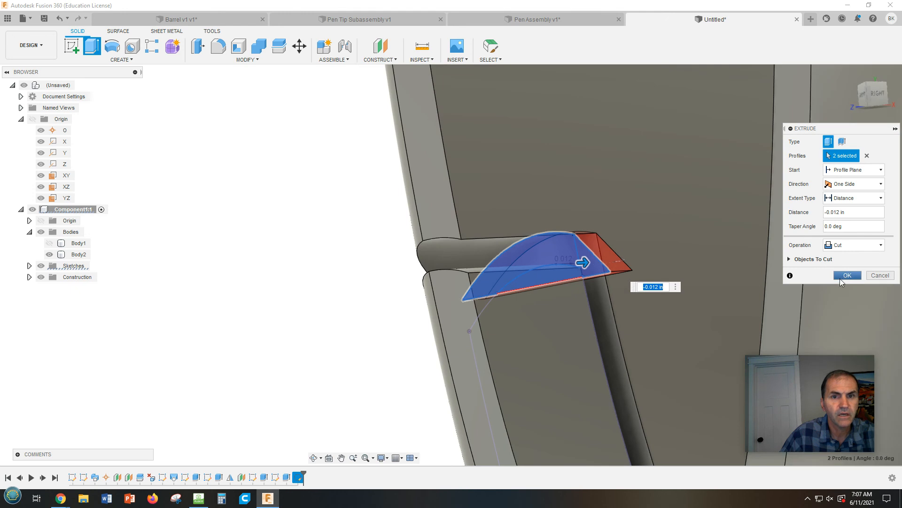
pyautogui.click(842, 276)
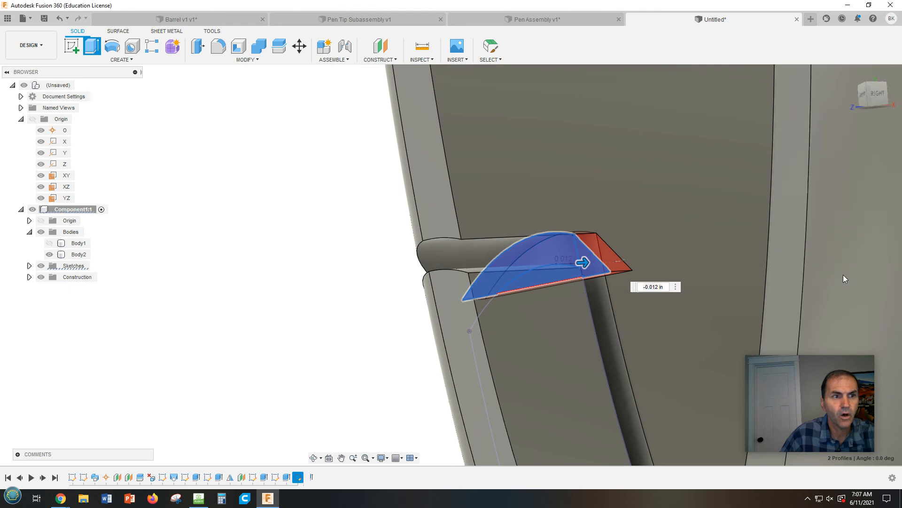
# Step: Hide Body3 and create a component from Body2, the separated wall piece with the narrow tab
pyautogui.scroll(1, 685, 313)
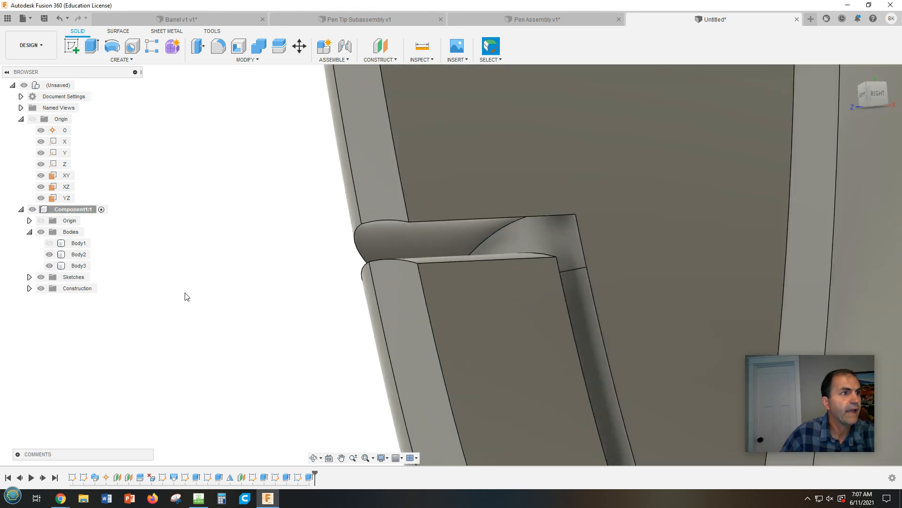
pyautogui.scroll(3, 160, 272)
pyautogui.scroll(-5, 316, 300)
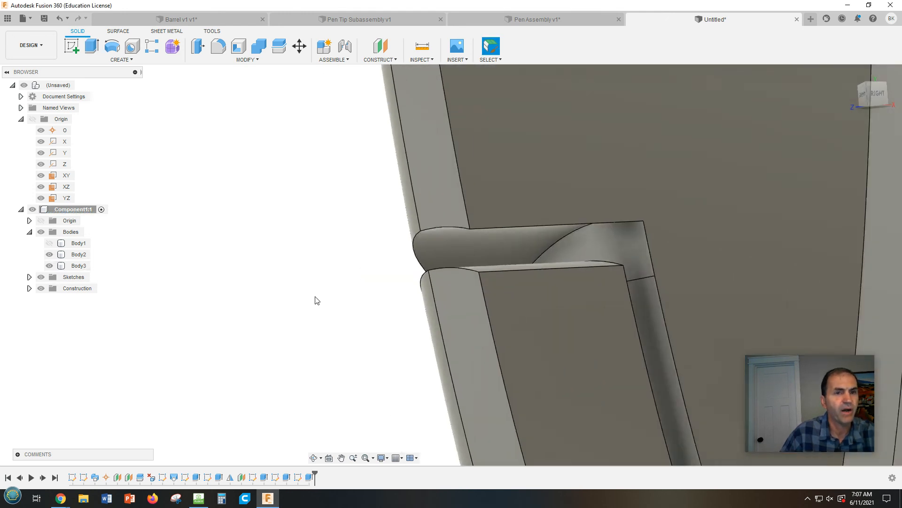
pyautogui.keyDown('shift'); pyautogui.moveTo(447, 297); pyautogui.dragTo(624, 328, button='middle'); pyautogui.keyUp('shift')
pyautogui.scroll(3, 748, 303)
pyautogui.scroll(-4, 741, 305)
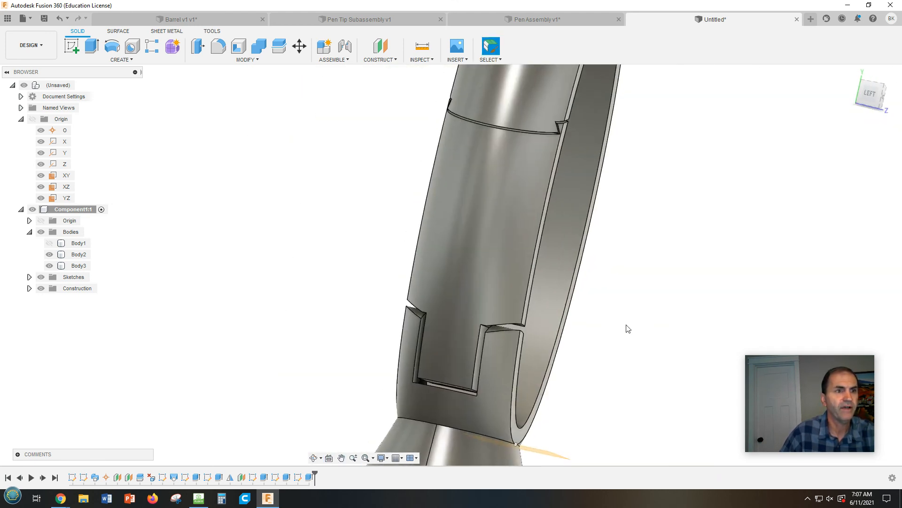
pyautogui.click(476, 248)
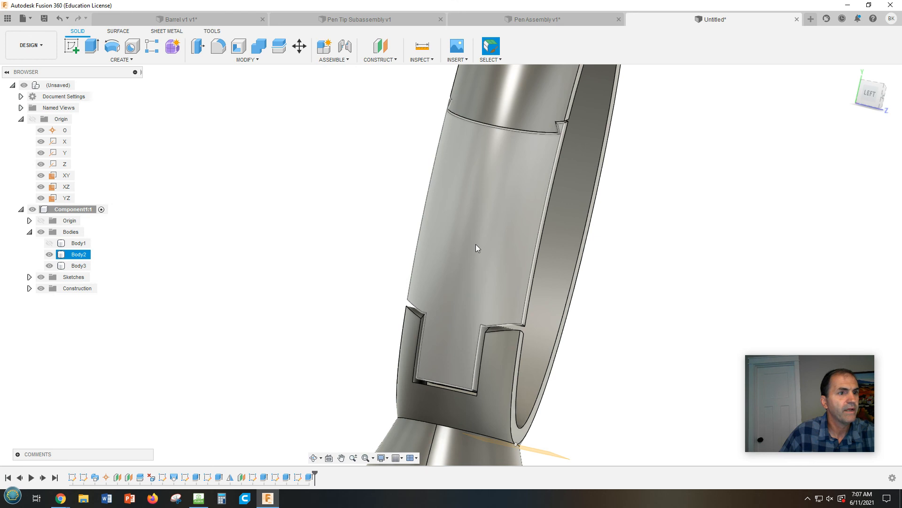
pyautogui.click(50, 266)
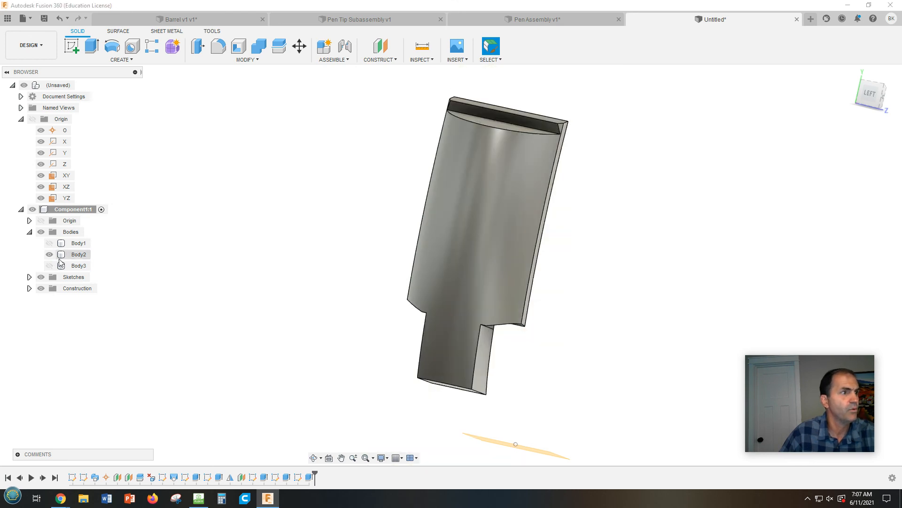
pyautogui.rightClick(74, 255)
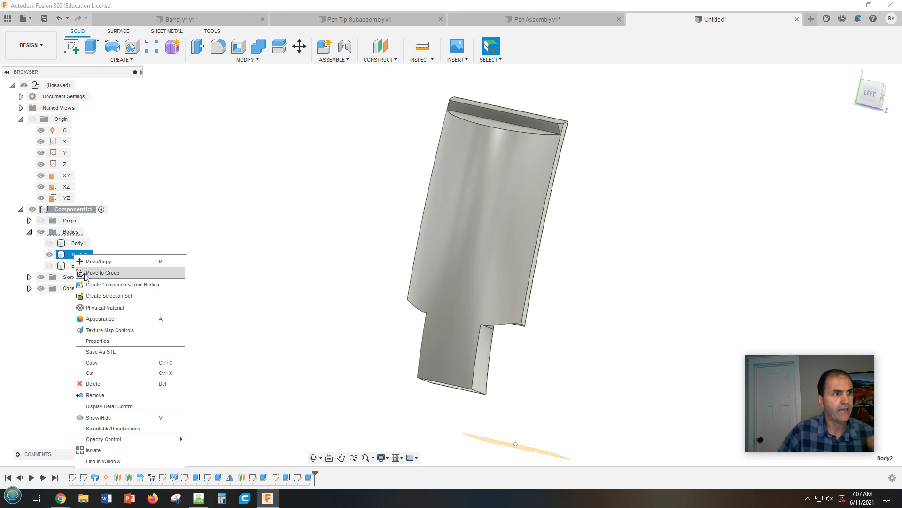
pyautogui.click(130, 285)
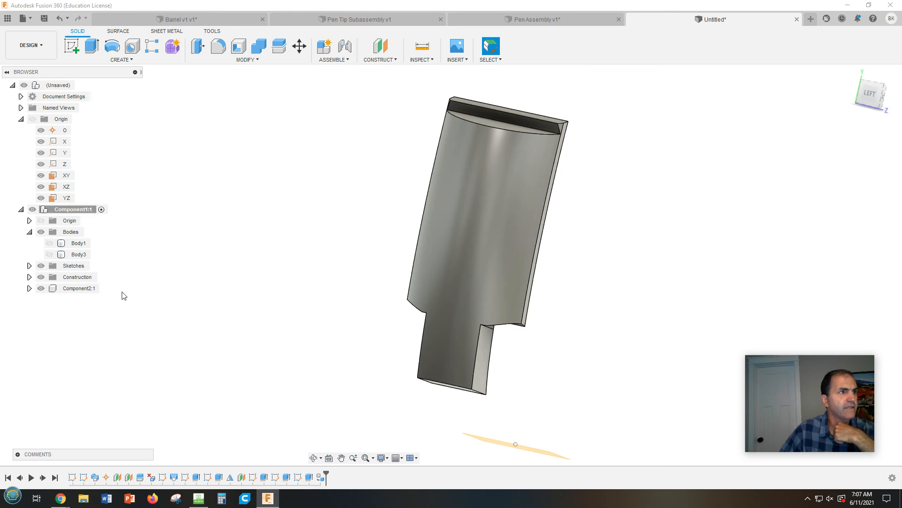
# Step: Activate Component2, and return activation to the top-level unsaved design
pyautogui.click(91, 288)
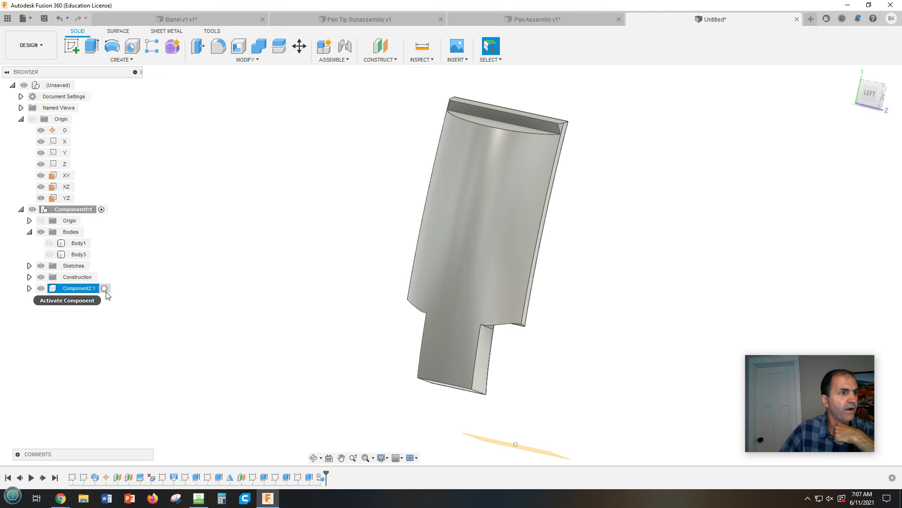
pyautogui.click(104, 289)
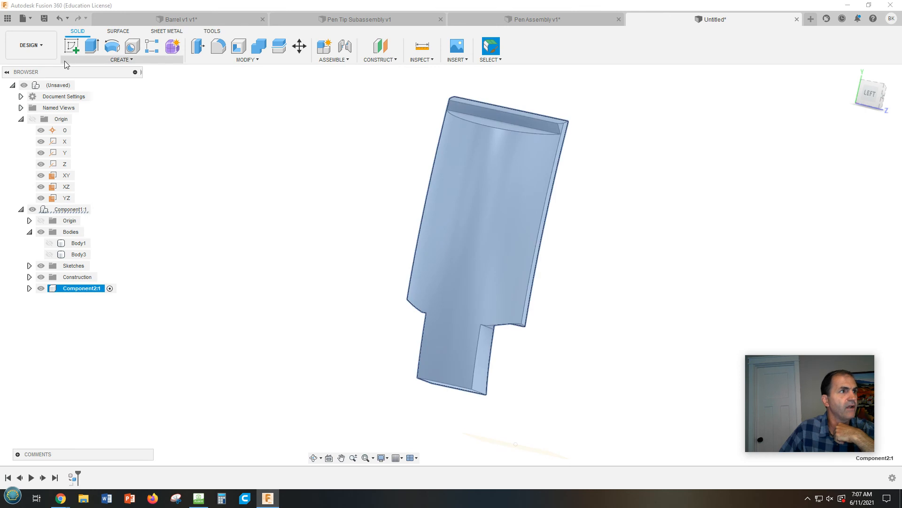
pyautogui.click(81, 85)
pyautogui.scroll(5, 452, 260)
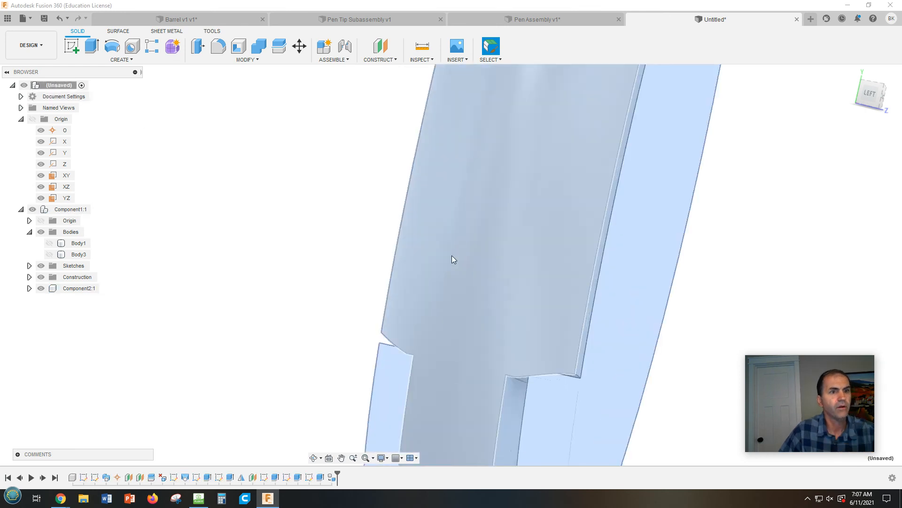
pyautogui.scroll(-5, 458, 268)
pyautogui.click(623, 303)
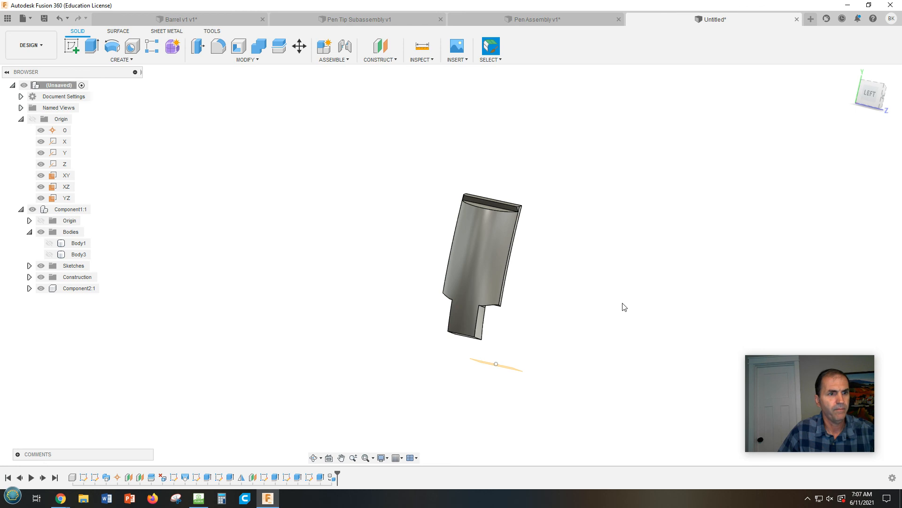
# Step: Show Body1 and Body3 of Component1 again to see the whole ring with its conical base
pyautogui.click(50, 243)
pyautogui.click(49, 254)
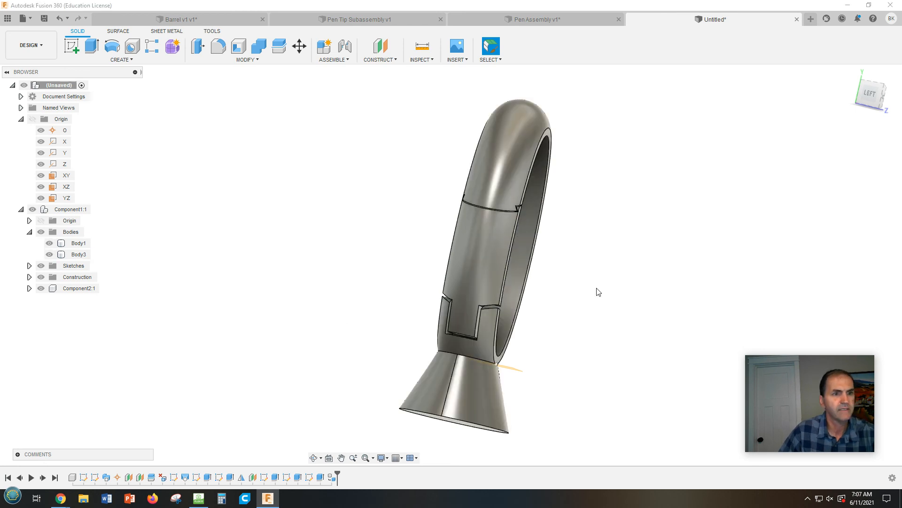
pyautogui.scroll(-2, 600, 314)
pyautogui.keyDown('shift'); pyautogui.moveTo(617, 321); pyautogui.dragTo(541, 302, button='middle'); pyautogui.keyUp('shift')
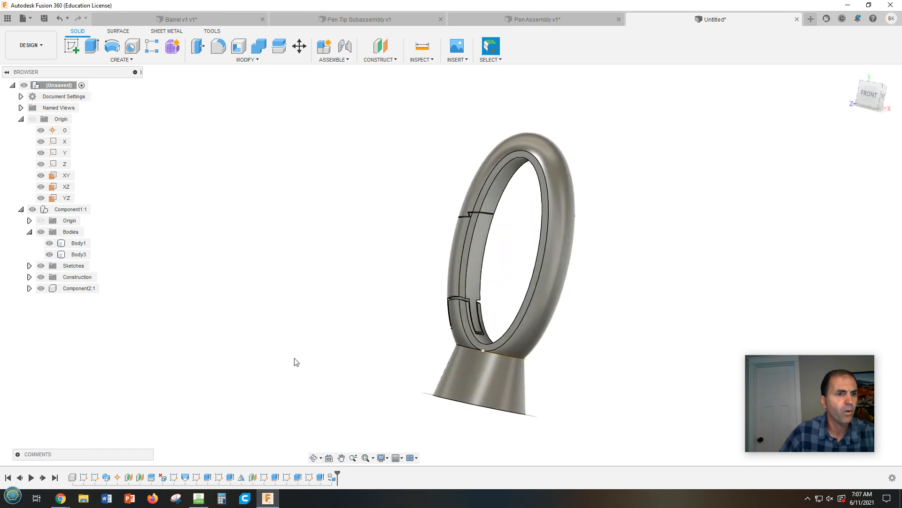
# Step: Place a simple hole from the ring's flat side face, centred on the wall beside the tab slot, with a depth of 0.025 in
pyautogui.scroll(5, 458, 317)
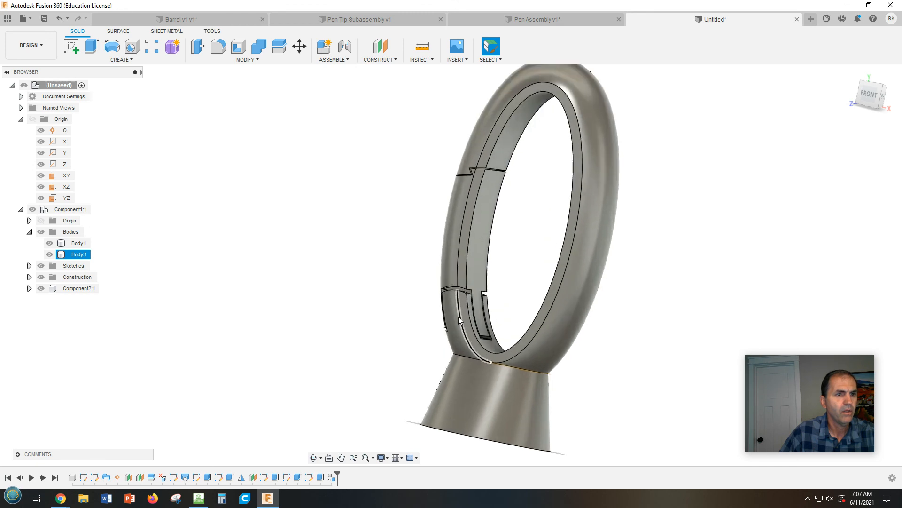
pyautogui.keyDown('shift'); pyautogui.moveTo(759, 316); pyautogui.dragTo(586, 258, button='middle'); pyautogui.keyUp('shift')
pyautogui.keyDown('shift'); pyautogui.moveTo(683, 278); pyautogui.dragTo(630, 292, button='middle'); pyautogui.keyUp('shift')
pyautogui.click(630, 292)
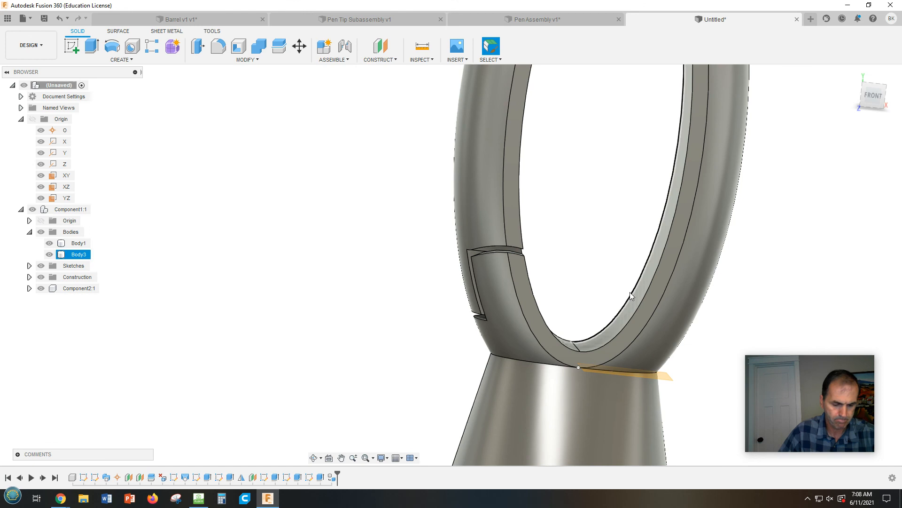
pyautogui.click(132, 47)
pyautogui.keyDown('shift'); pyautogui.moveTo(566, 270); pyautogui.dragTo(532, 271, button='middle'); pyautogui.keyUp('shift')
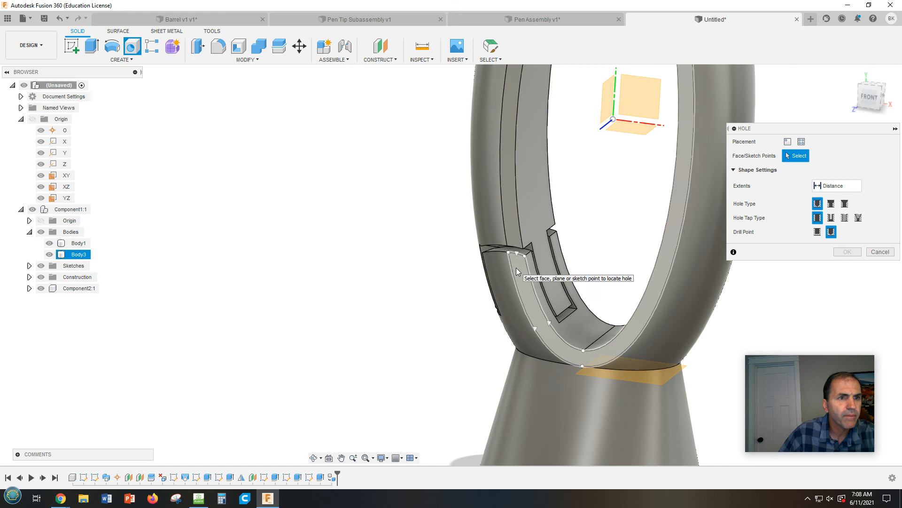
pyautogui.scroll(4, 515, 269)
pyautogui.click(517, 263)
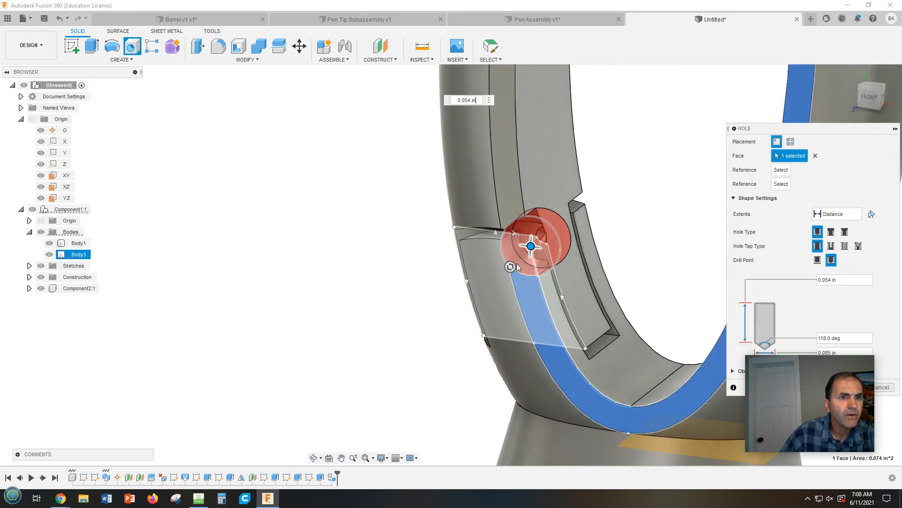
pyautogui.moveTo(532, 246); pyautogui.dragTo(502, 292)
pyautogui.keyDown('shift'); pyautogui.moveTo(655, 284); pyautogui.dragTo(696, 281, button='middle'); pyautogui.keyUp('shift')
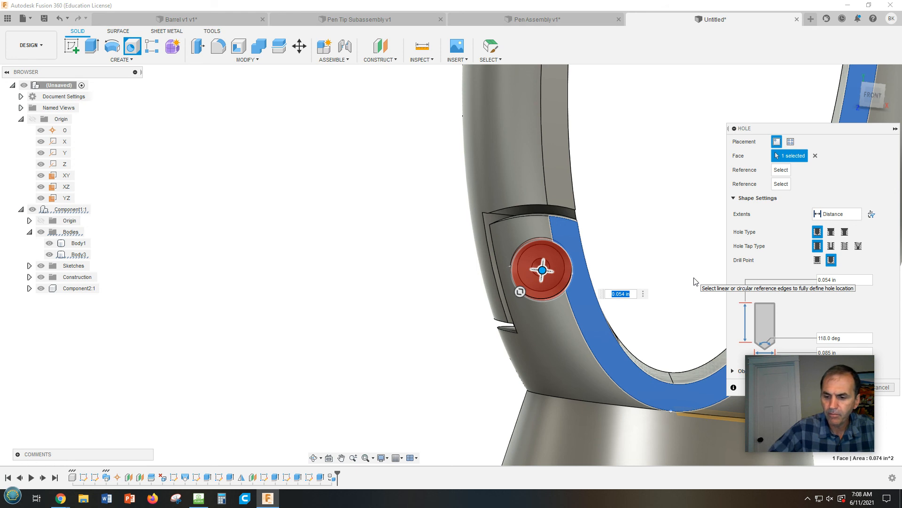
pyautogui.write('.025')
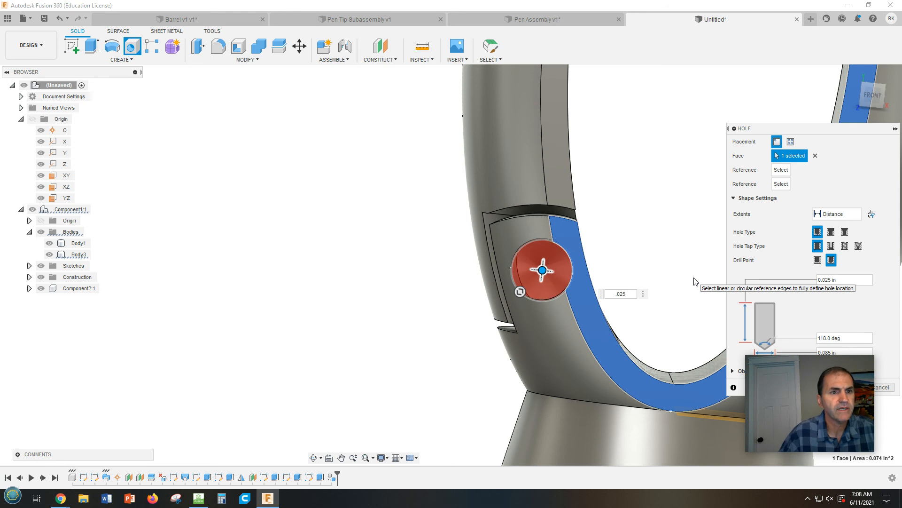
pyautogui.press('Return')
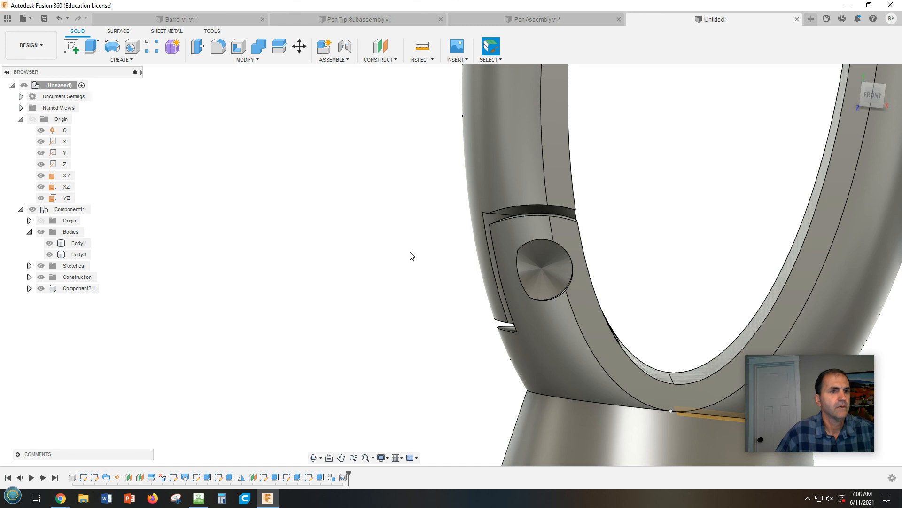
# Step: Edit the hole beside the tab slot, setting its extents to All and its diameter to 0.035 in
pyautogui.doubleClick(344, 477)
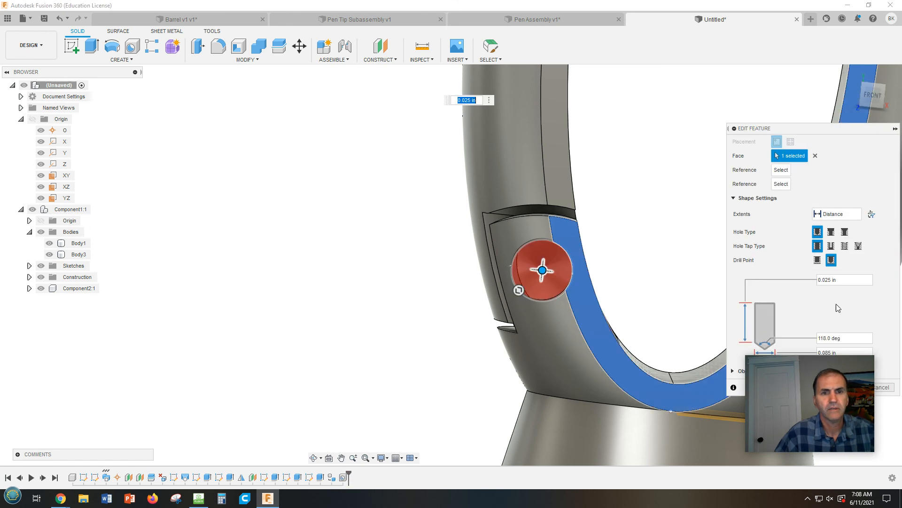
pyautogui.click(849, 216)
pyautogui.click(839, 254)
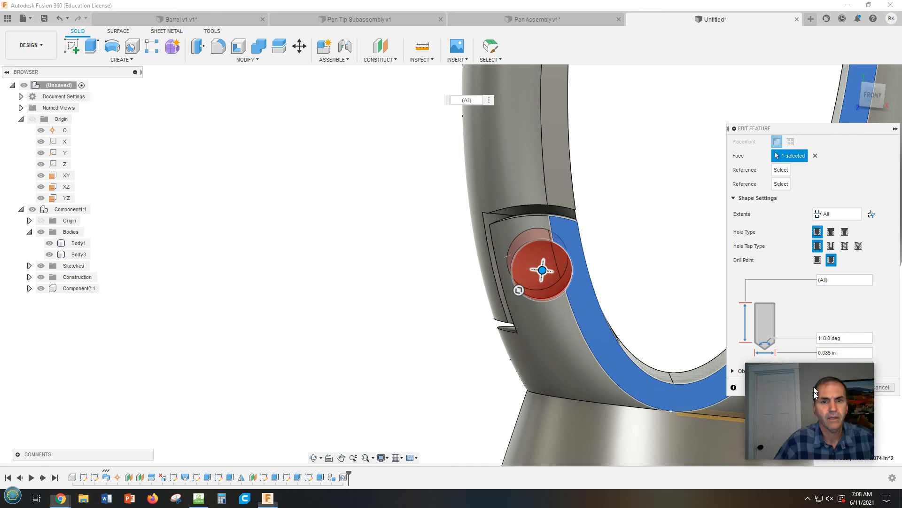
pyautogui.doubleClick(835, 353)
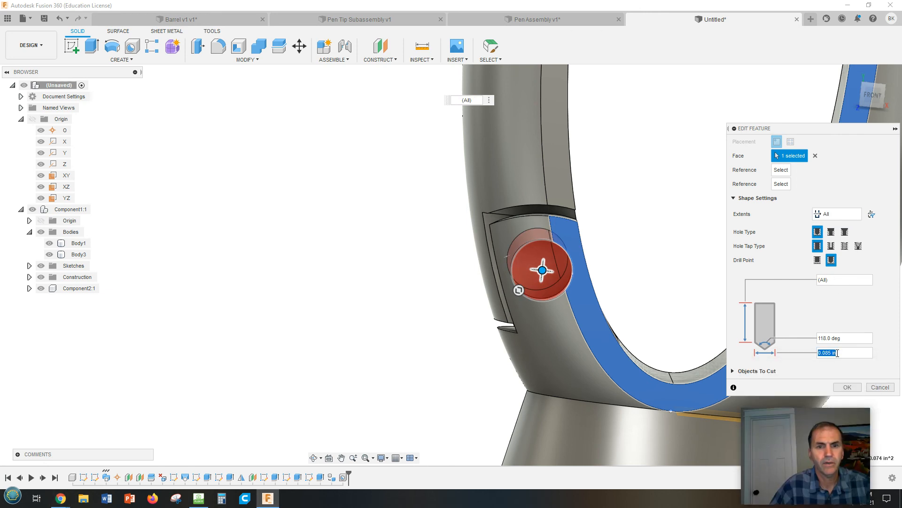
pyautogui.write('.025')
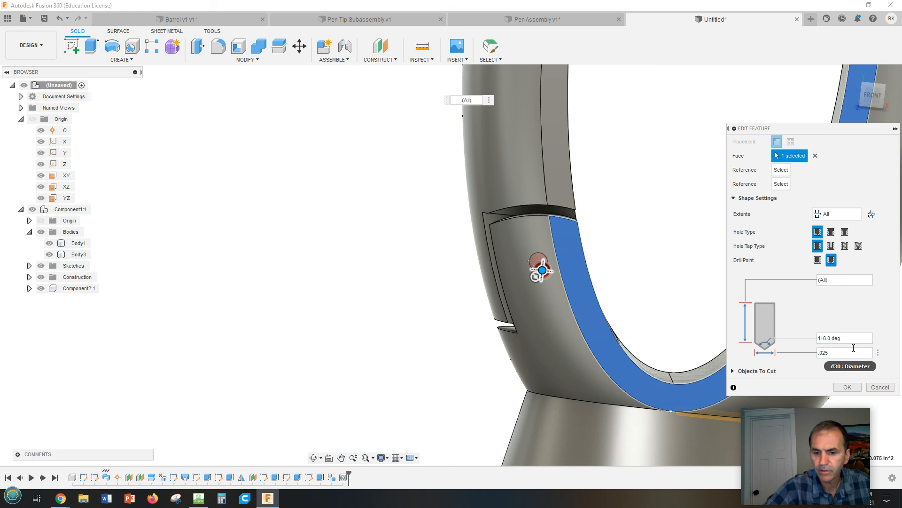
pyautogui.press('BackSpace')
pyautogui.press('BackSpace')
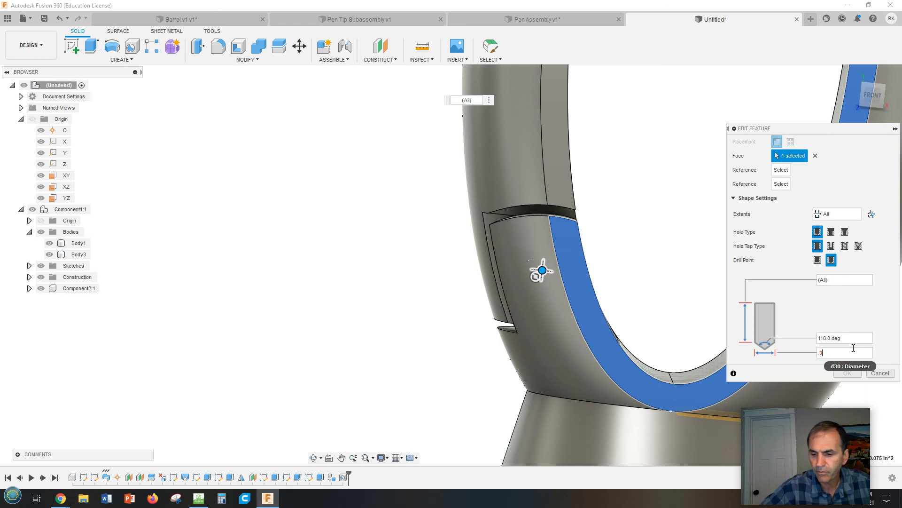
pyautogui.write('35')
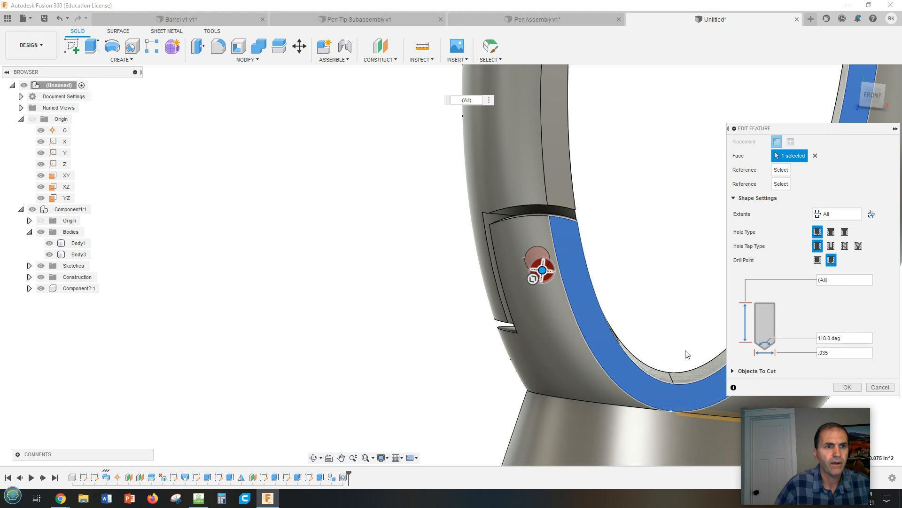
# Step: Shift the hole's centre slightly toward the ring's flat side face and apply the hole edit
pyautogui.keyDown('shift'); pyautogui.moveTo(651, 276); pyautogui.dragTo(763, 254, button='middle'); pyautogui.keyUp('shift')
pyautogui.keyDown('shift'); pyautogui.moveTo(740, 254); pyautogui.dragTo(630, 284, button='middle'); pyautogui.keyUp('shift')
pyautogui.moveTo(422, 258); pyautogui.dragTo(428, 257)
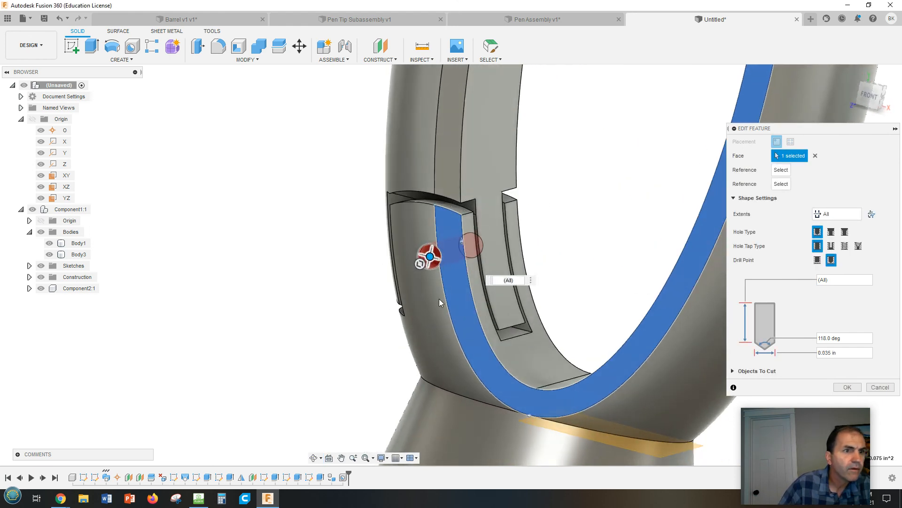
pyautogui.click(847, 388)
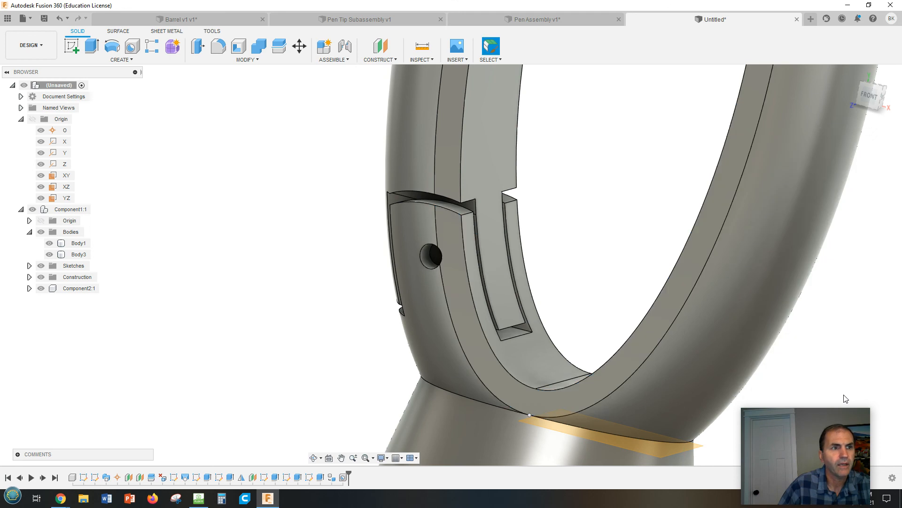
# Step: Edit the hole to include Body1 of Component2 in the objects to cut, alongside Body3 of Component1
pyautogui.scroll(3, 808, 399)
pyautogui.scroll(-2, 808, 398)
pyautogui.keyDown('shift'); pyautogui.moveTo(809, 399); pyautogui.dragTo(799, 359, button='middle'); pyautogui.keyUp('shift')
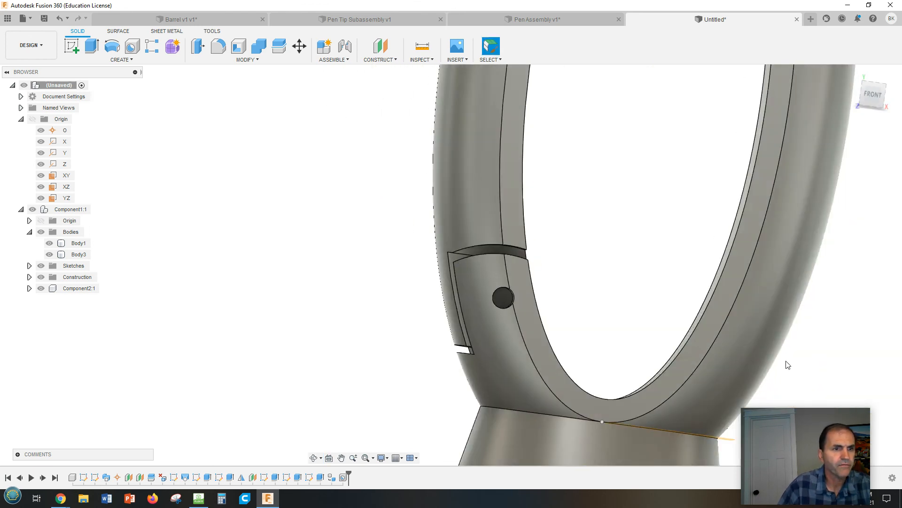
pyautogui.doubleClick(344, 478)
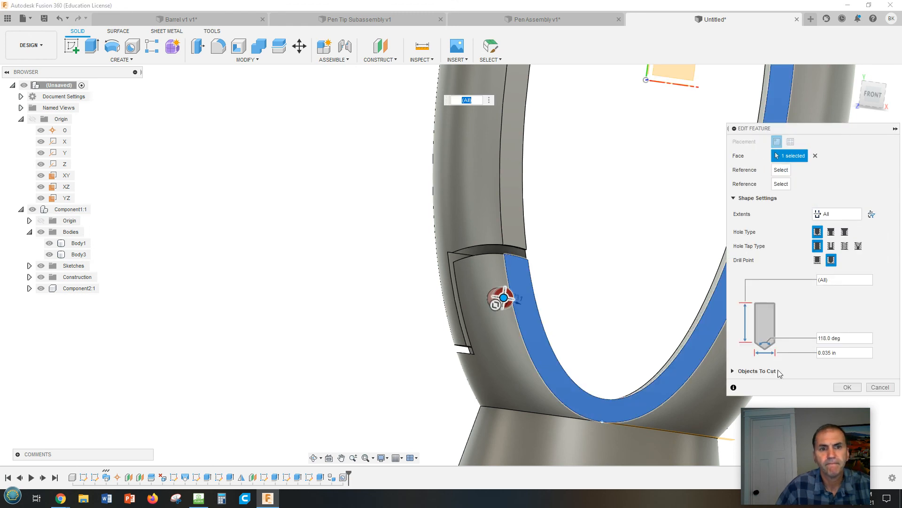
pyautogui.click(734, 372)
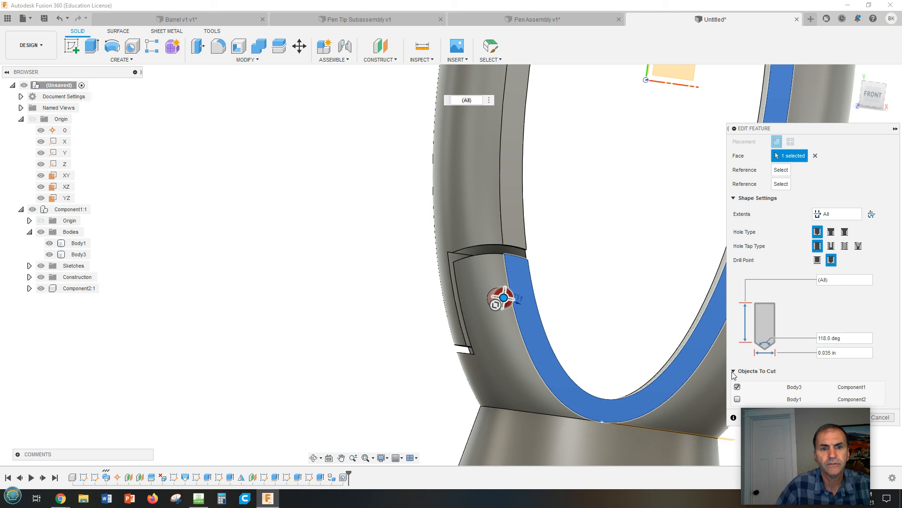
pyautogui.click(737, 399)
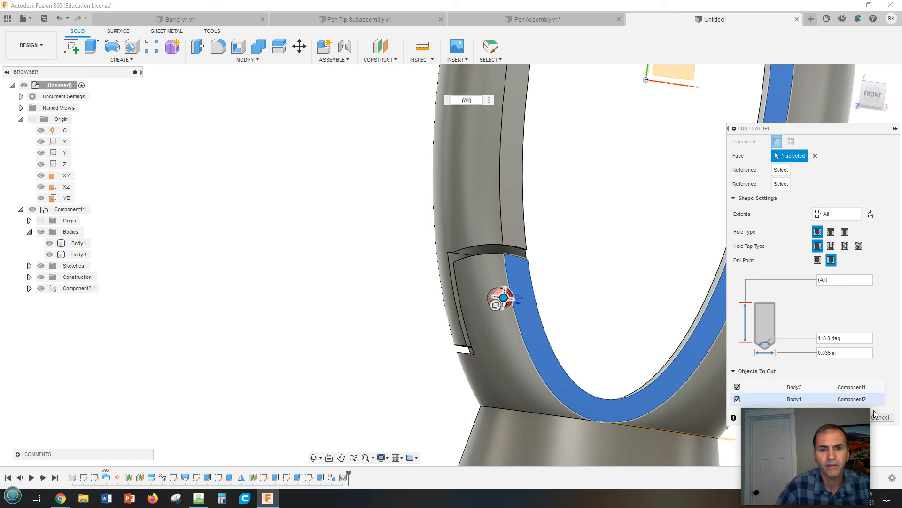
pyautogui.moveTo(850, 129); pyautogui.dragTo(823, 71)
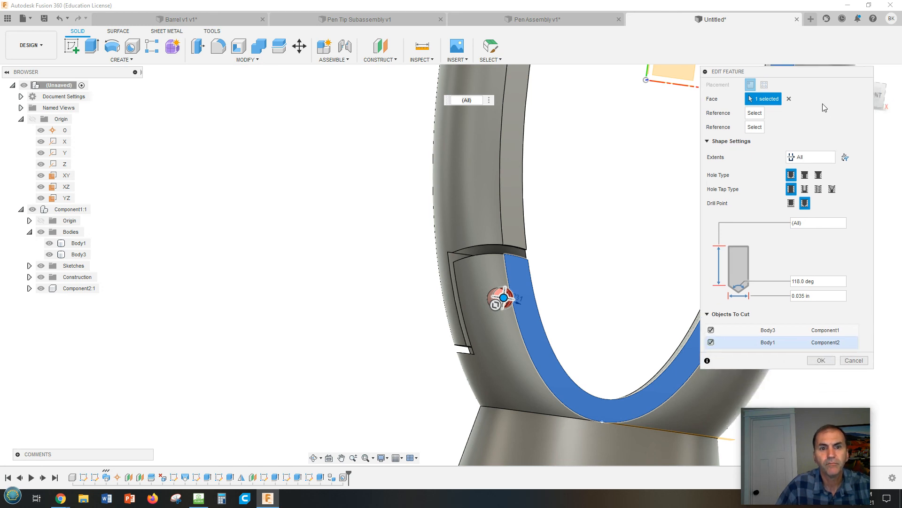
pyautogui.click(823, 360)
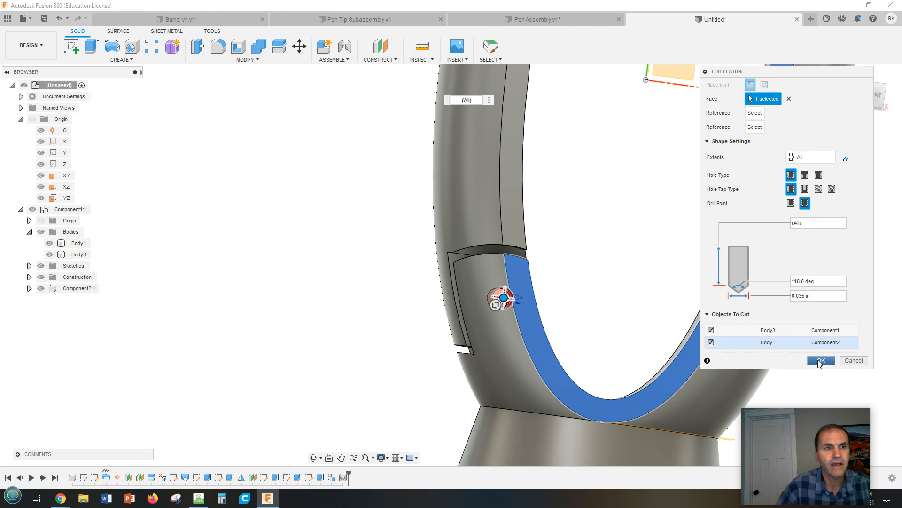
pyautogui.click(820, 360)
# Step: Examine the hole through the ring and tab, the separate cylindrical pin, and the underside of the conical base
pyautogui.keyDown('shift'); pyautogui.moveTo(661, 310); pyautogui.dragTo(625, 306, button='middle'); pyautogui.keyUp('shift')
pyautogui.scroll(2, 661, 324)
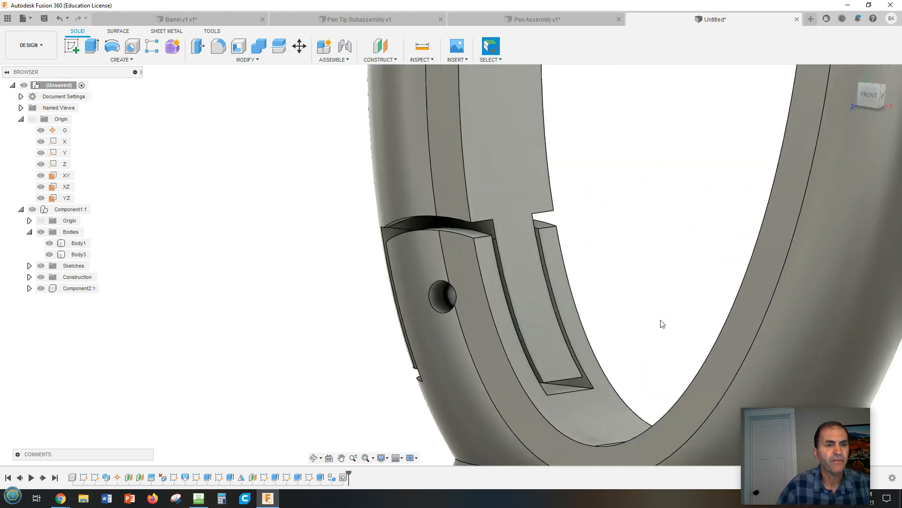
pyautogui.scroll(-5, 661, 323)
pyautogui.keyDown('shift'); pyautogui.moveTo(820, 324); pyautogui.dragTo(780, 278, button='middle'); pyautogui.keyUp('shift')
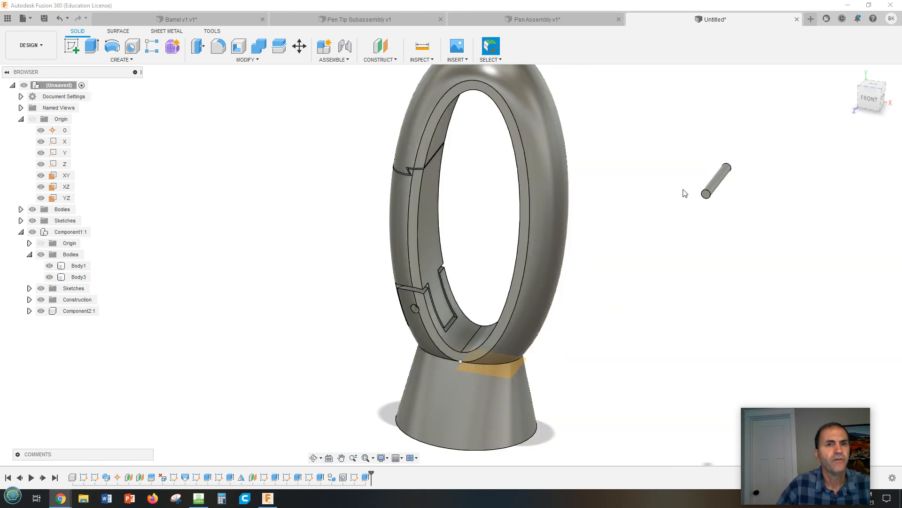
pyautogui.scroll(-2, 716, 179)
pyautogui.scroll(5, 723, 176)
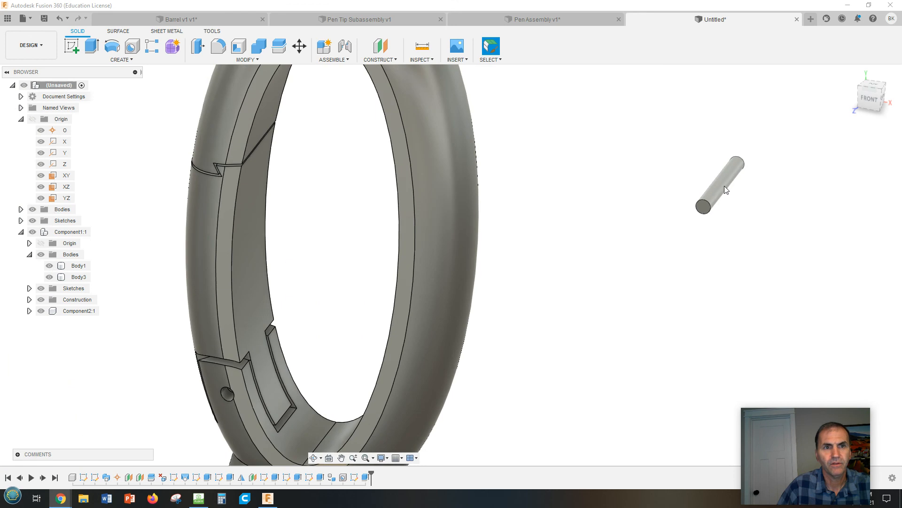
pyautogui.scroll(-4, 588, 278)
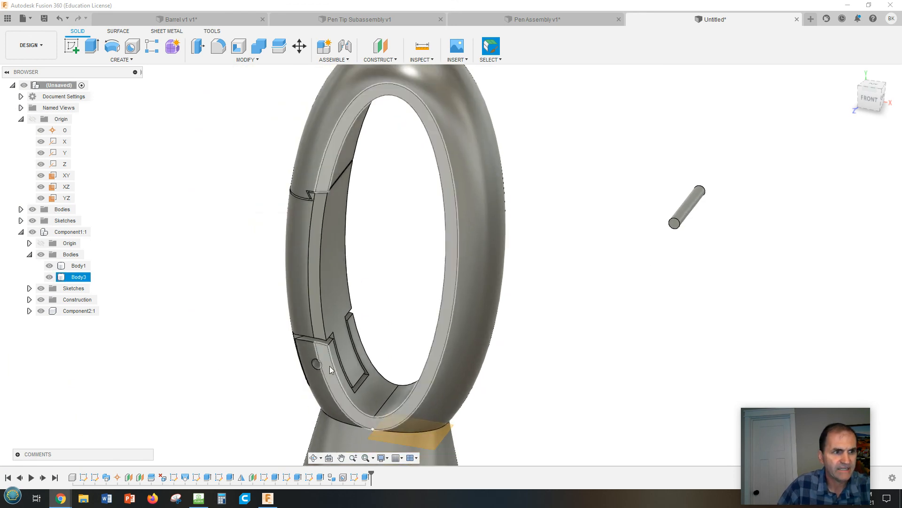
pyautogui.keyDown('shift'); pyautogui.moveTo(681, 333); pyautogui.dragTo(715, 276, button='middle'); pyautogui.keyUp('shift')
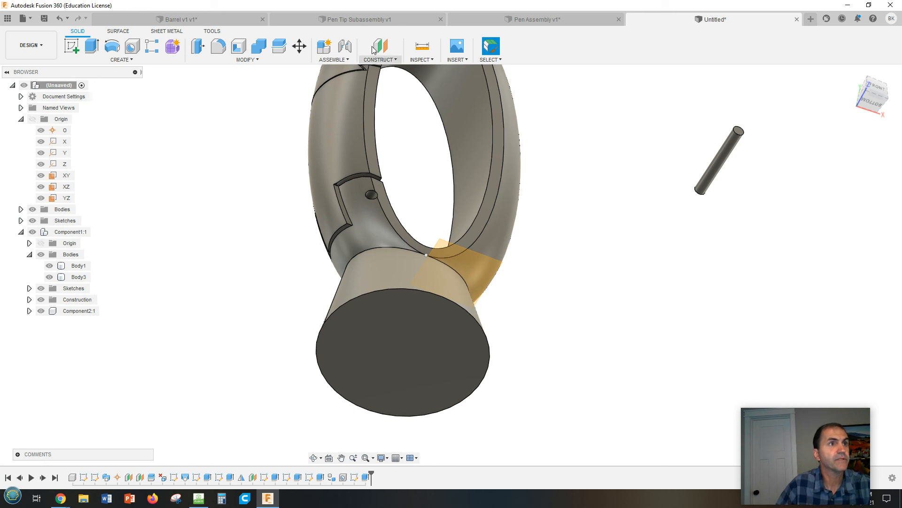
# Step: Measure the circular edge at the threaded end's tip in the Barrel v1 design, and return to the unsaved ring design
pyautogui.click(203, 21)
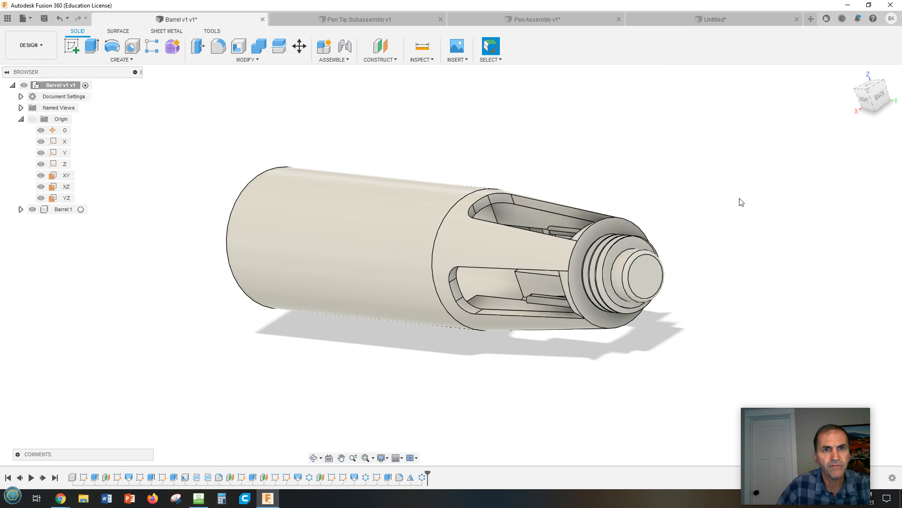
pyautogui.click(422, 47)
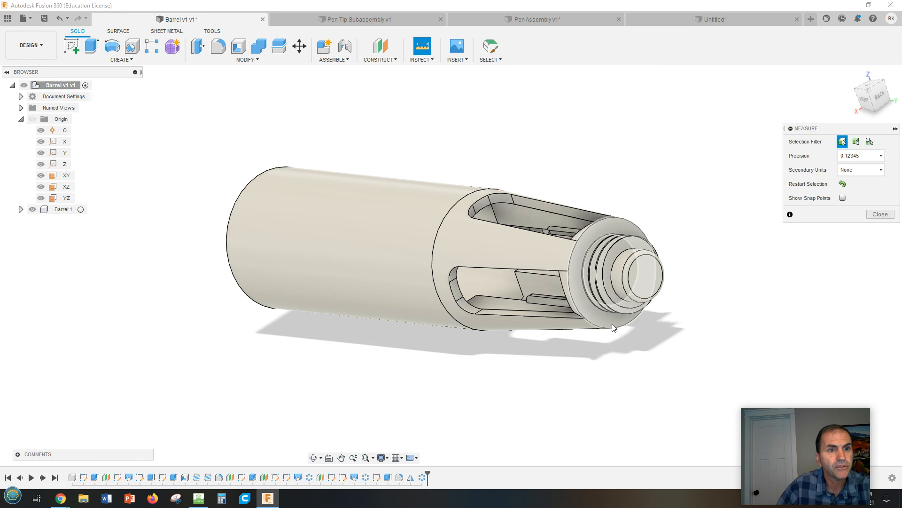
pyautogui.click(630, 299)
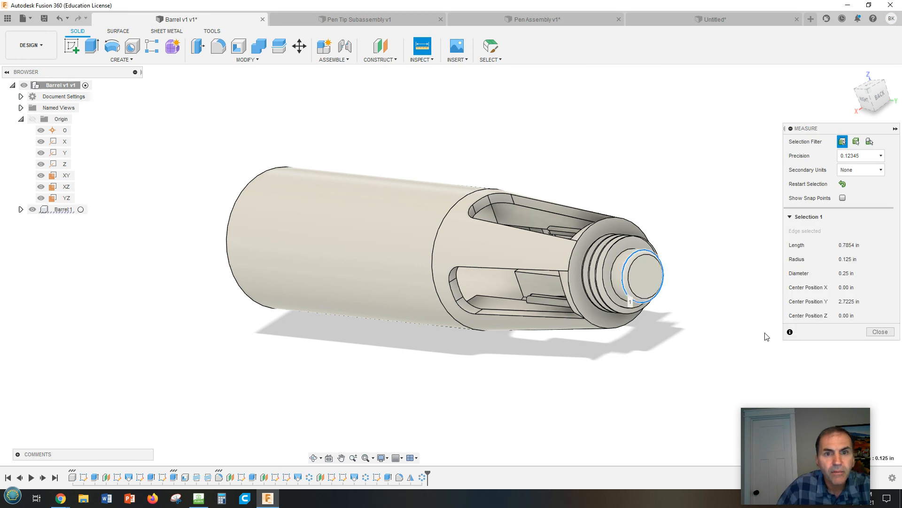
pyautogui.click(877, 331)
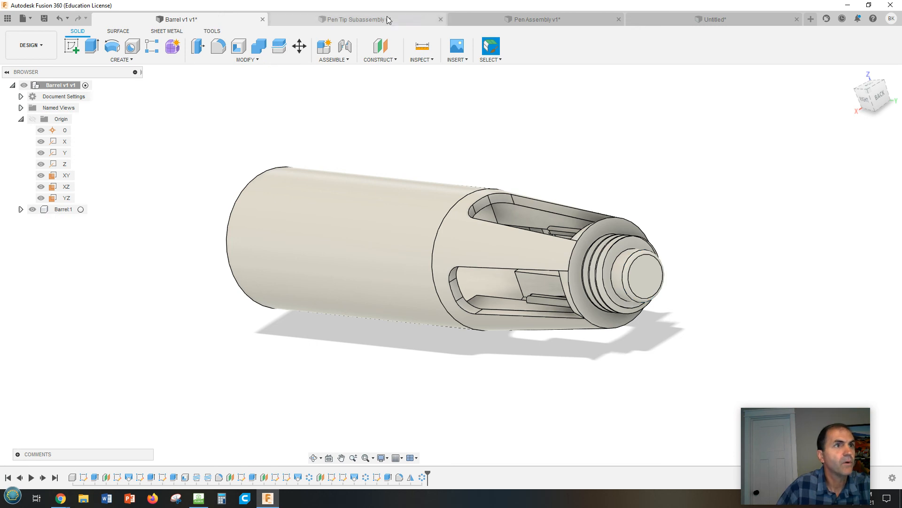
pyautogui.click(684, 21)
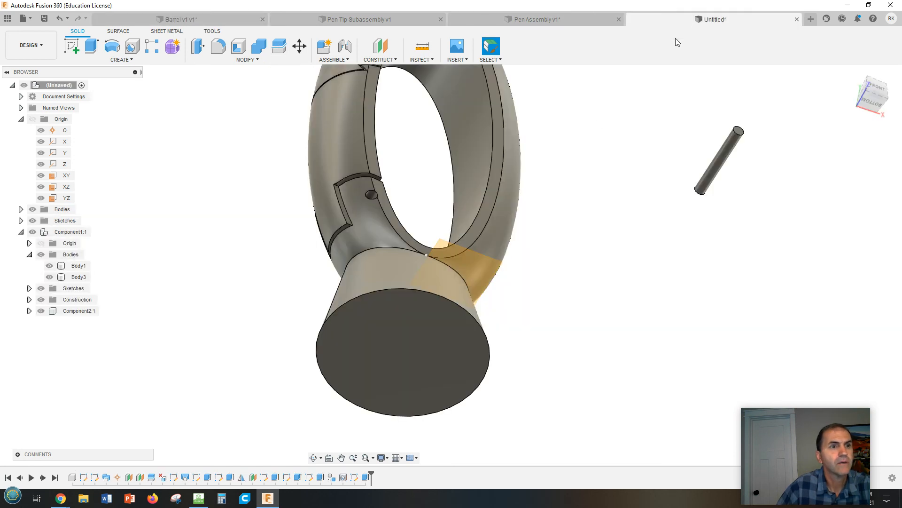
# Step: Place a hole on the flat circular face of the conical base, concentric with its outer edge
pyautogui.click(129, 47)
pyautogui.click(406, 347)
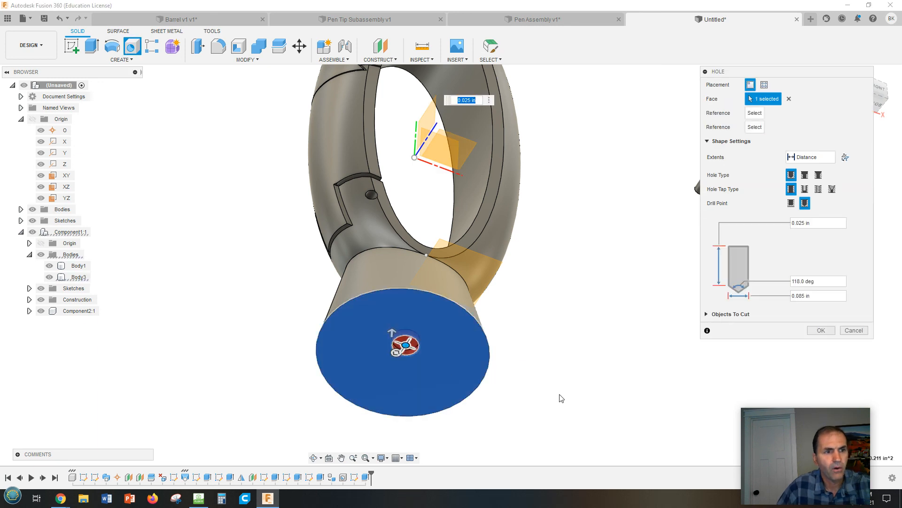
pyautogui.click(489, 351)
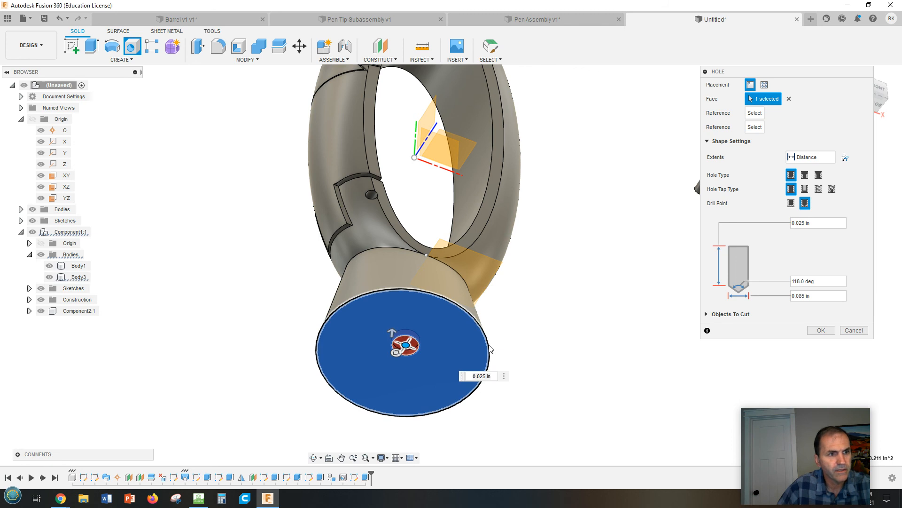
pyautogui.keyDown('shift'); pyautogui.moveTo(602, 380); pyautogui.dragTo(606, 361, button='middle'); pyautogui.keyUp('shift')
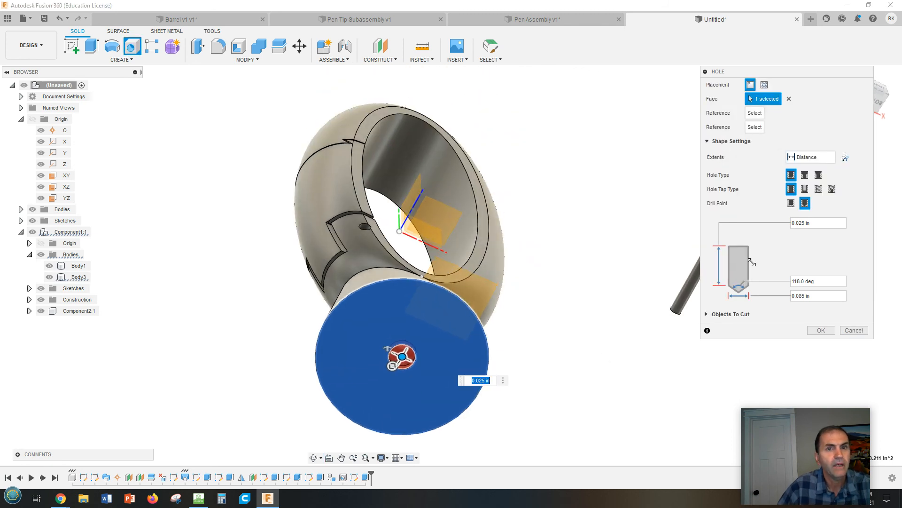
# Step: Set the base hole to 0.25 in diameter, flat drill point and 0.255 in depth, and create it
pyautogui.click(816, 297)
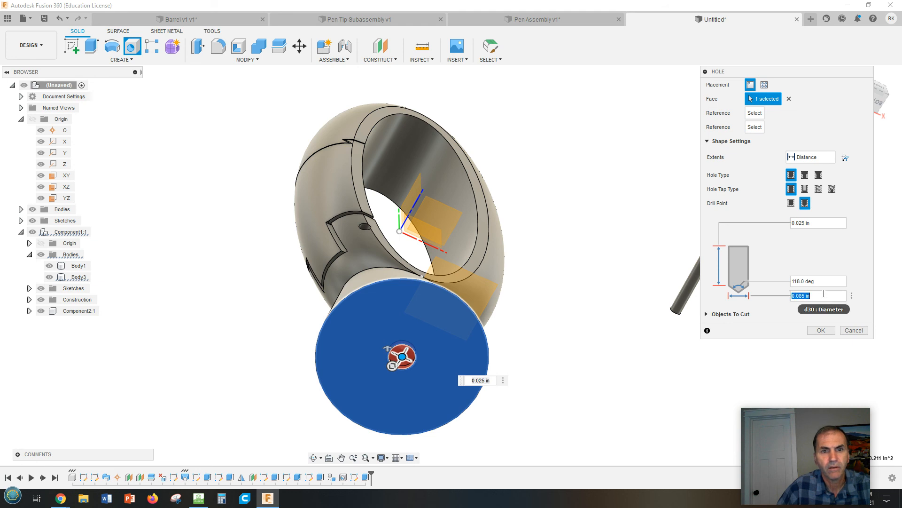
pyautogui.write('.25')
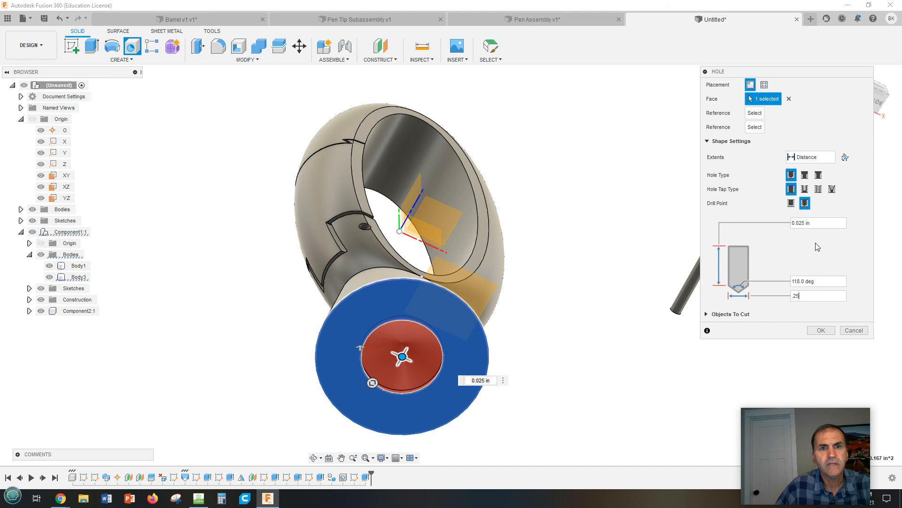
pyautogui.click(792, 203)
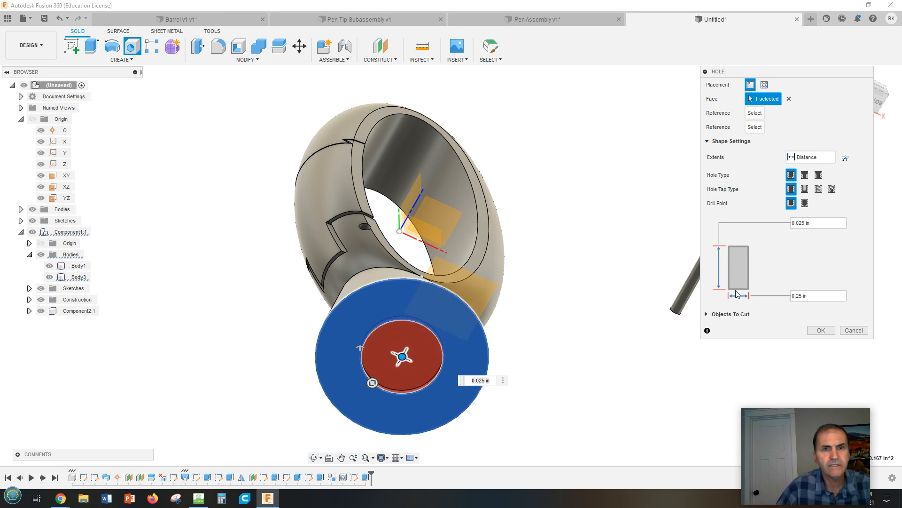
pyautogui.click(822, 222)
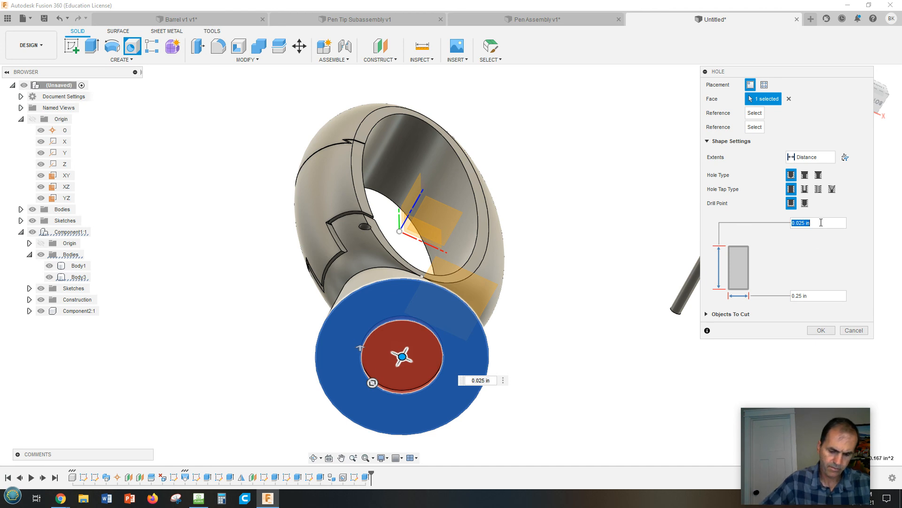
pyautogui.press('BackSpace')
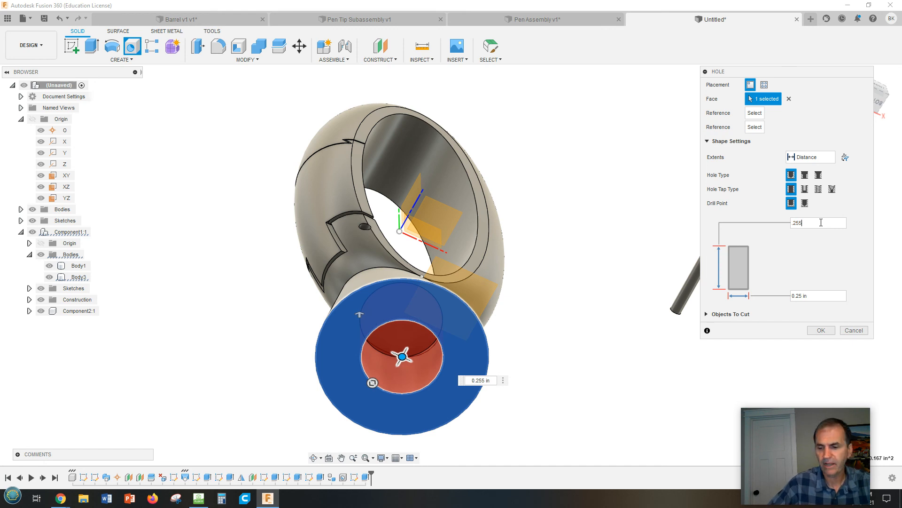
pyautogui.press('Return')
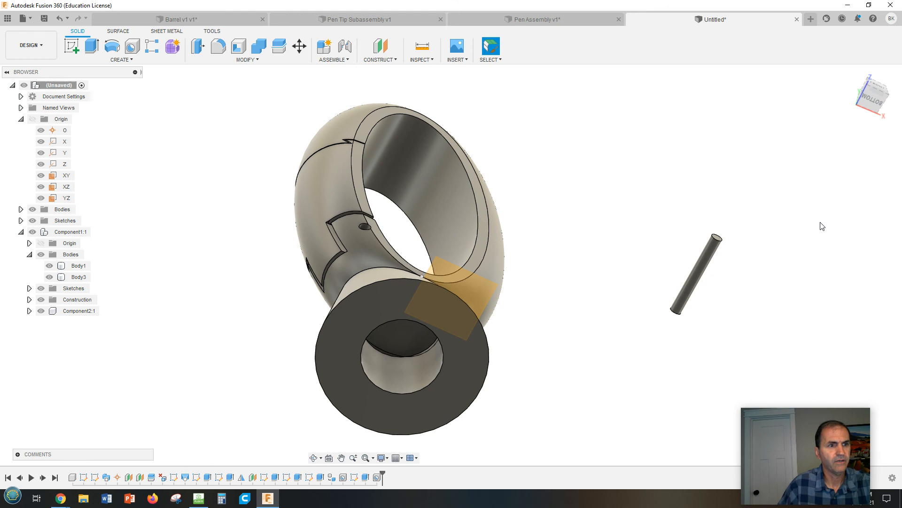
# Step: Check the size of the external thread feature in the Barrel v1 design and return to the unsaved ring design
pyautogui.keyDown('shift'); pyautogui.moveTo(684, 320); pyautogui.dragTo(700, 303, button='middle'); pyautogui.keyUp('shift')
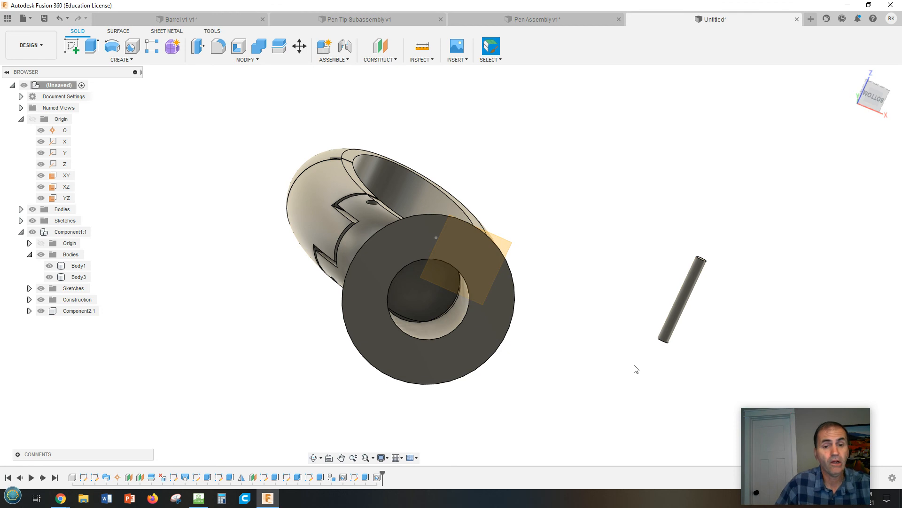
pyautogui.keyDown('shift'); pyautogui.moveTo(625, 358); pyautogui.dragTo(619, 379, button='middle'); pyautogui.keyUp('shift')
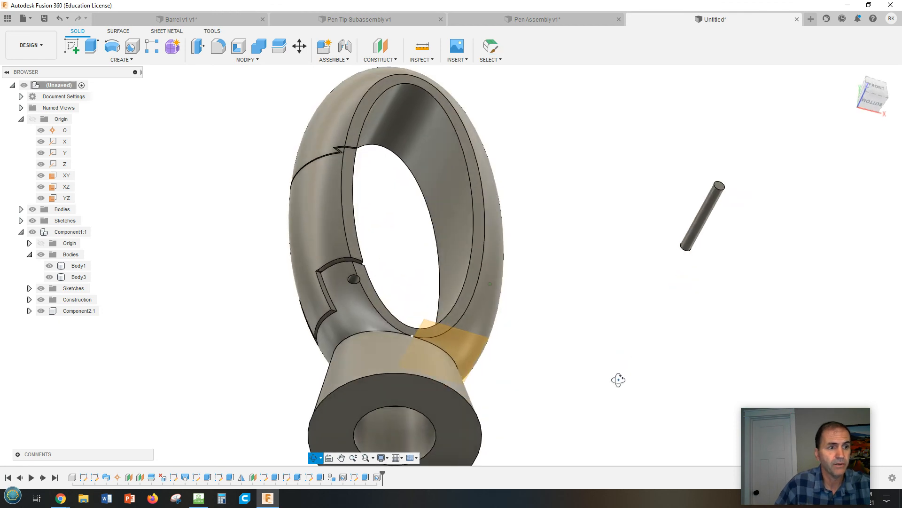
pyautogui.scroll(1, 628, 359)
pyautogui.scroll(-2, 640, 344)
pyautogui.moveTo(676, 328); pyautogui.dragTo(679, 277, button='middle')
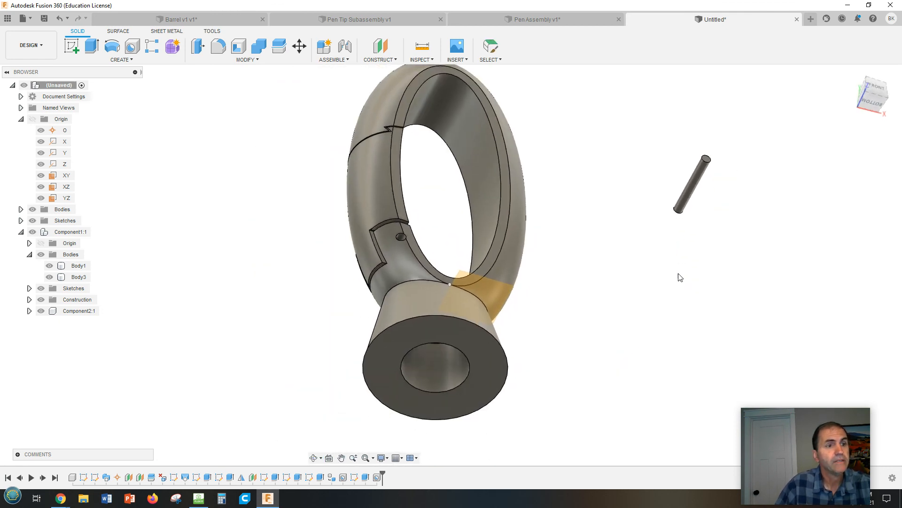
pyautogui.click(228, 19)
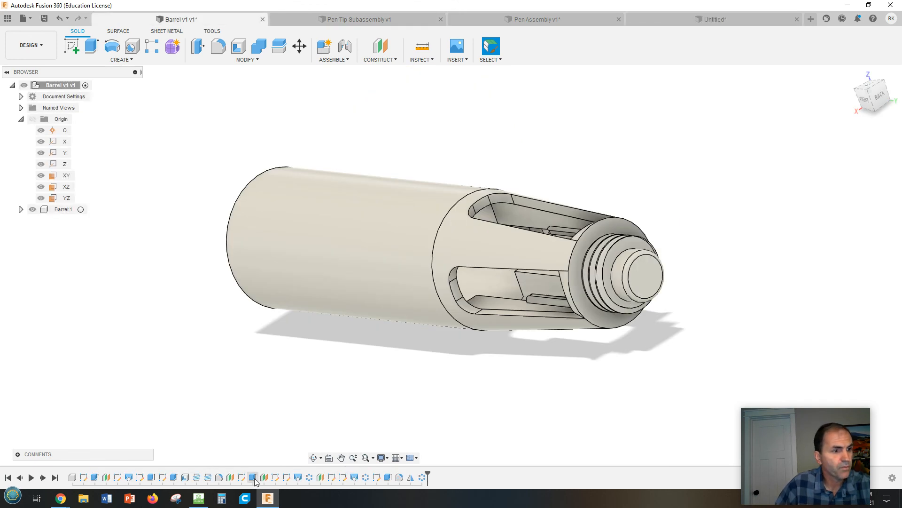
pyautogui.doubleClick(208, 478)
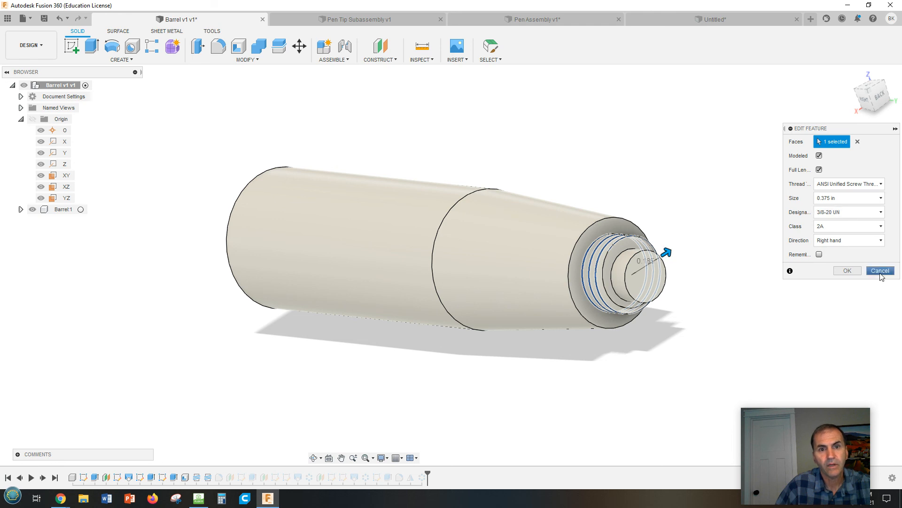
pyautogui.click(848, 270)
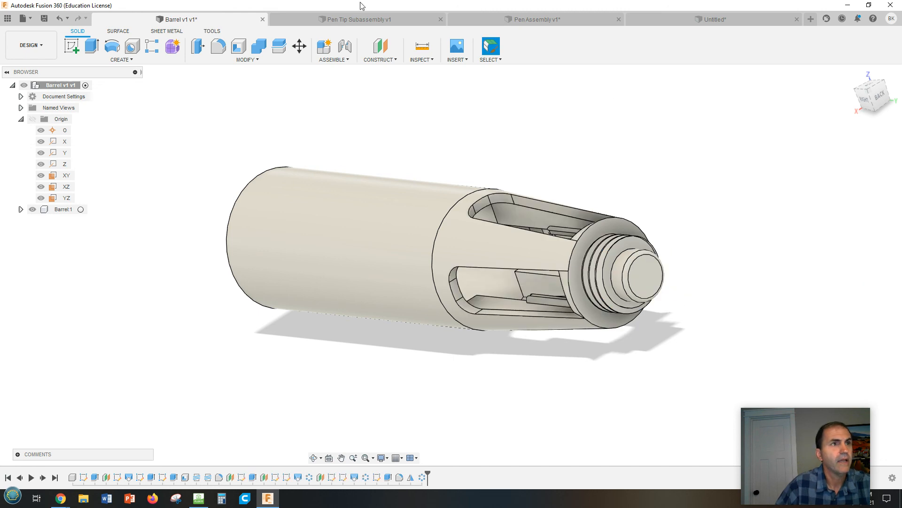
pyautogui.click(670, 18)
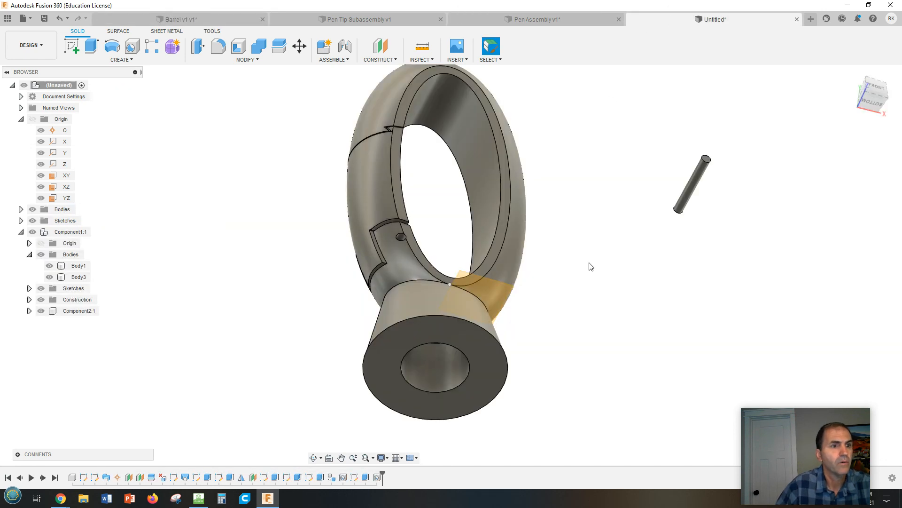
# Step: Place a second hole on the base's end face and centre it on the existing hole
pyautogui.keyDown('shift'); pyautogui.moveTo(590, 266); pyautogui.dragTo(598, 216, button='middle'); pyautogui.keyUp('shift')
pyautogui.click(133, 46)
pyautogui.click(508, 239)
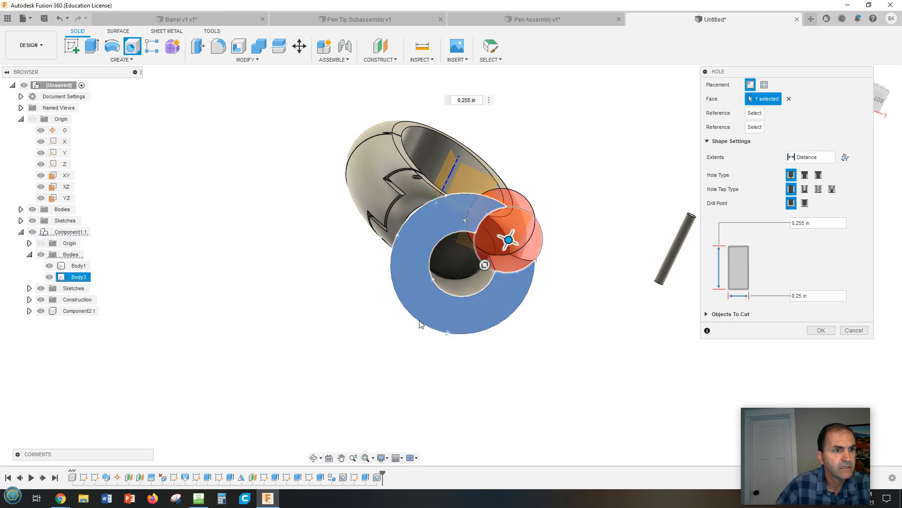
pyautogui.moveTo(507, 240); pyautogui.dragTo(462, 264)
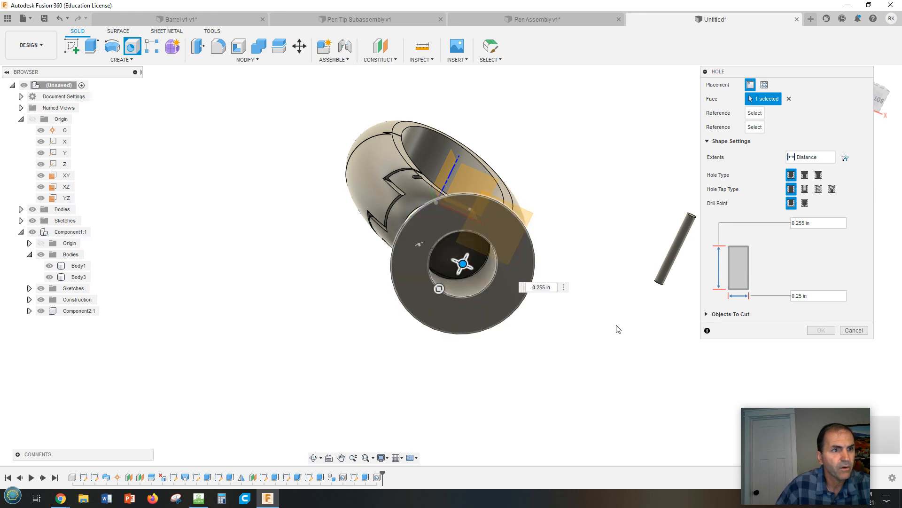
# Step: Make the second hole tapped, using ANSI Unified Screw Threads with a size of 0.375 in
pyautogui.click(819, 189)
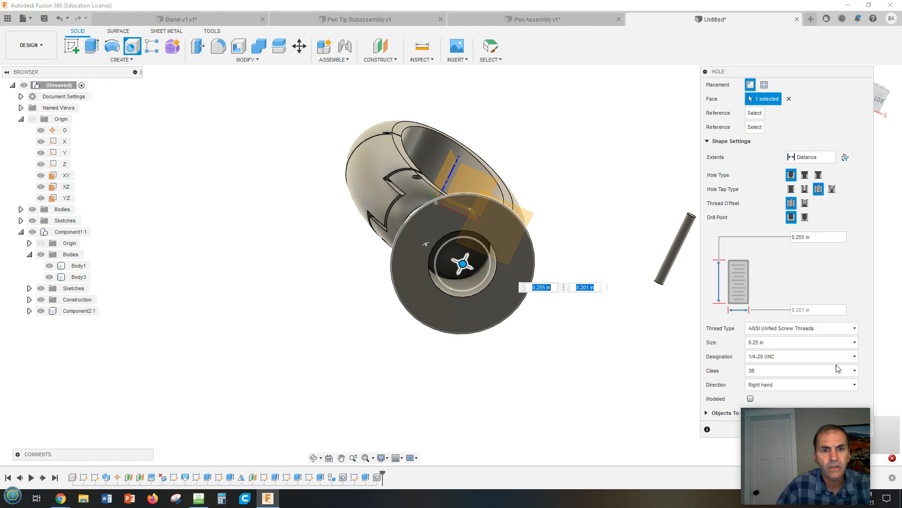
pyautogui.click(813, 357)
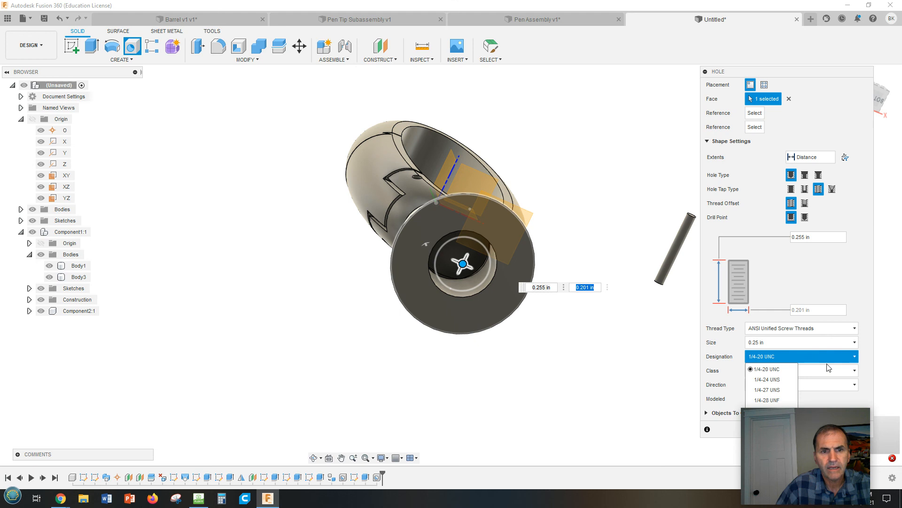
pyautogui.click(831, 344)
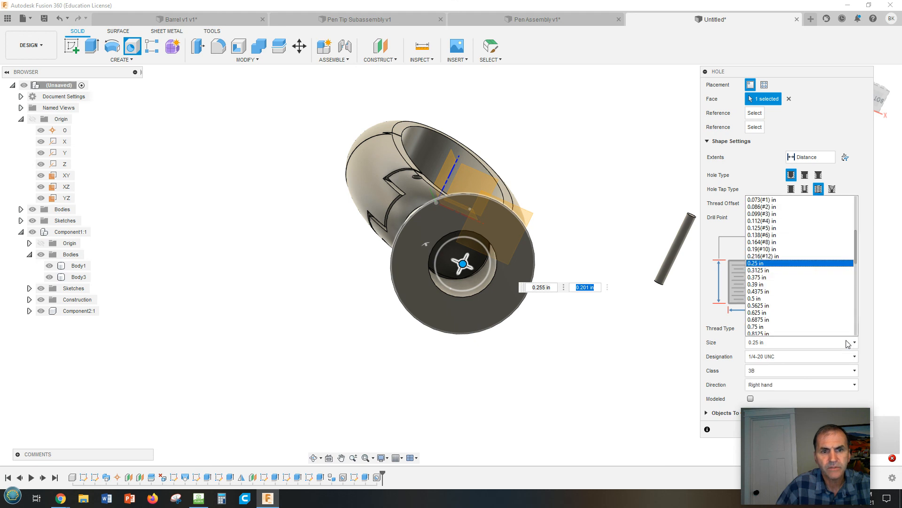
pyautogui.click(778, 270)
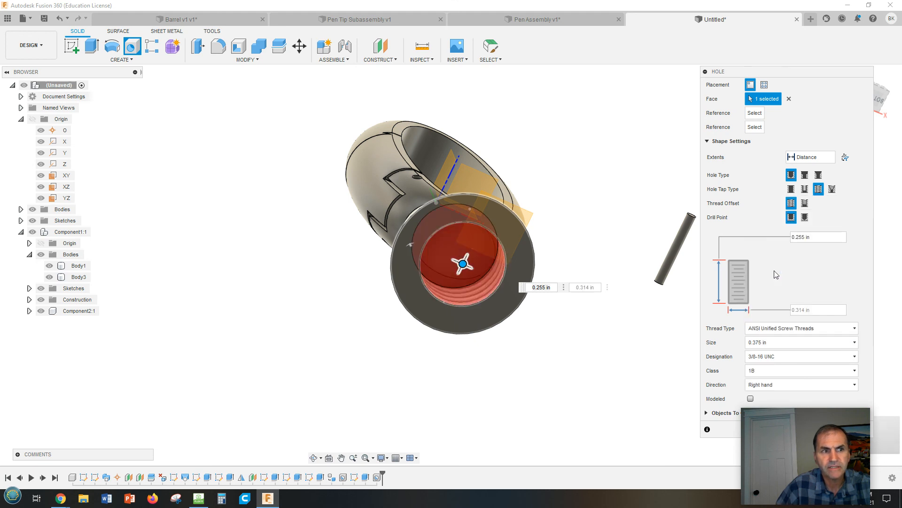
pyautogui.keyDown('shift'); pyautogui.moveTo(680, 340); pyautogui.dragTo(619, 345, button='middle'); pyautogui.keyUp('shift')
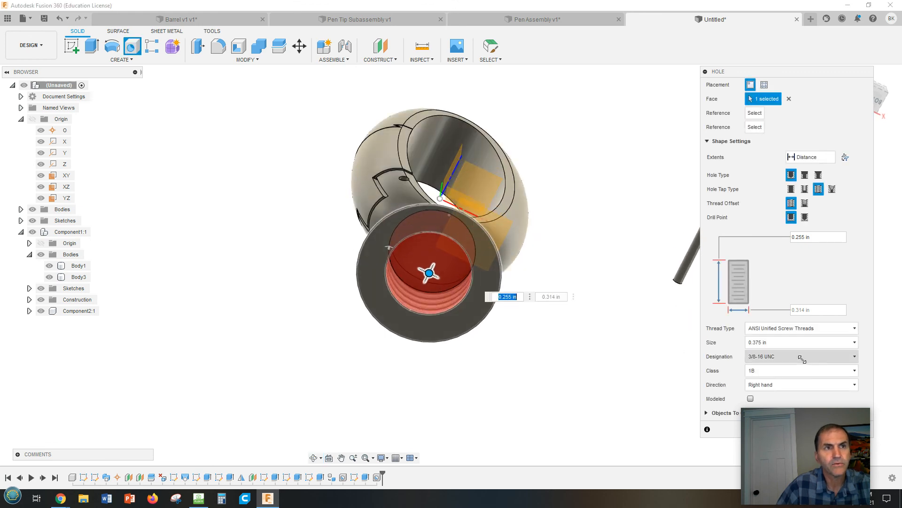
# Step: Open the barrel's thread feature to read its designation, and return to the unsaved ring design
pyautogui.click(182, 20)
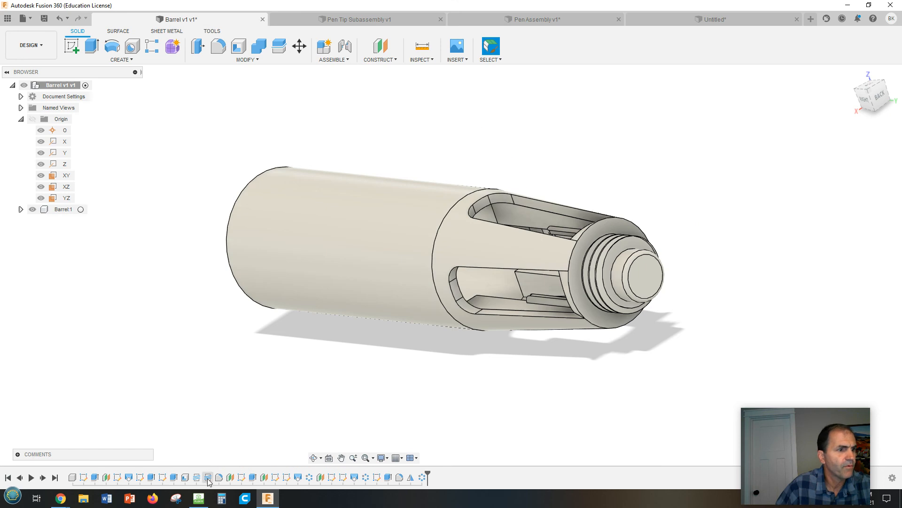
pyautogui.doubleClick(208, 477)
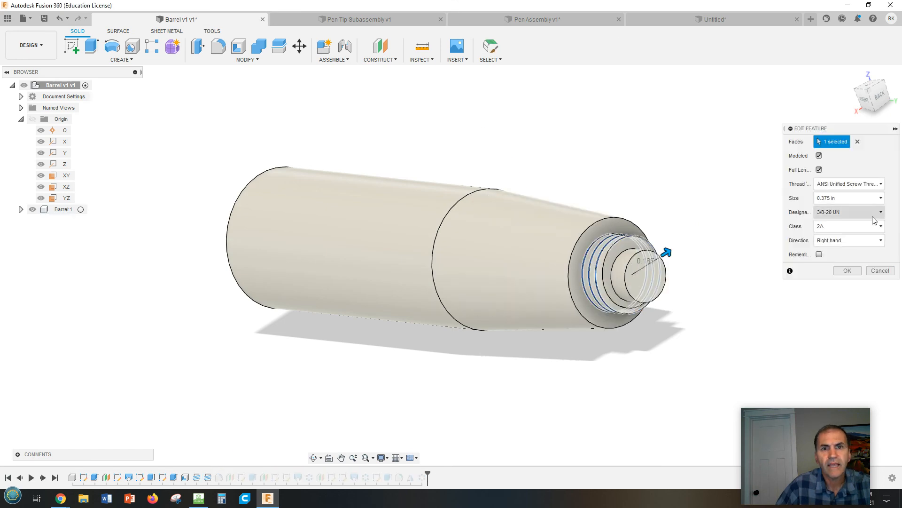
pyautogui.click(708, 20)
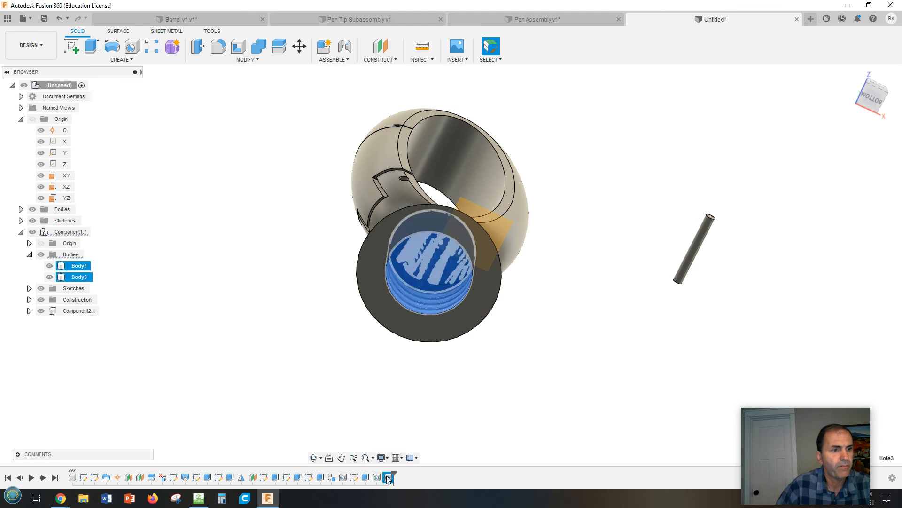
# Step: Edit the tapped hole in the base to use the 3/8-20 UN designation and modeled threads
pyautogui.doubleClick(388, 478)
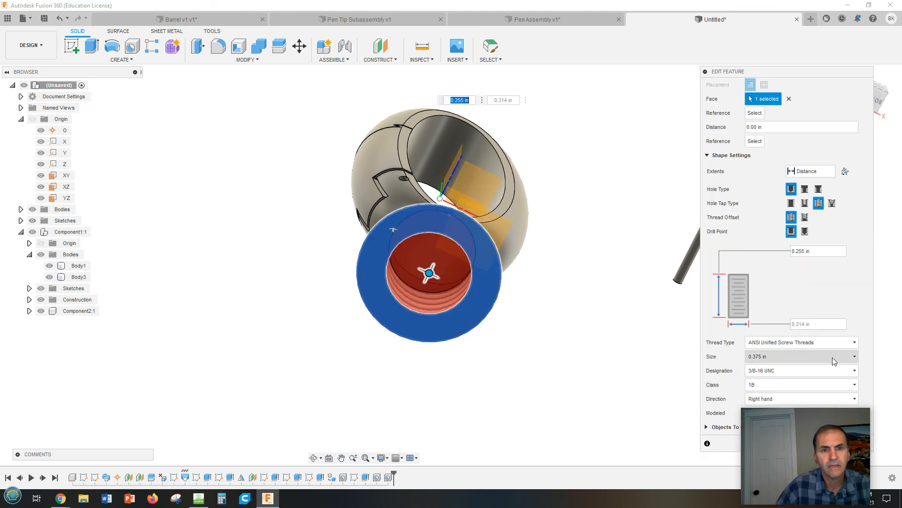
pyautogui.click(836, 373)
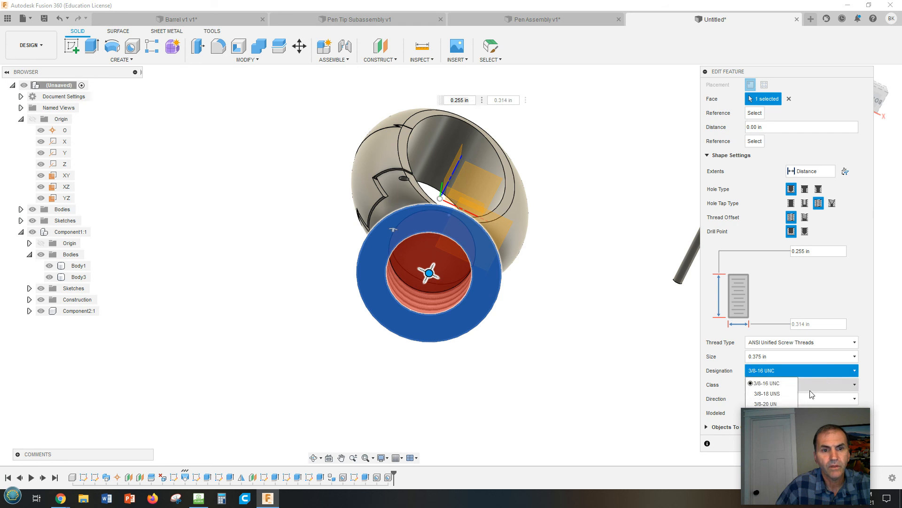
pyautogui.click(780, 402)
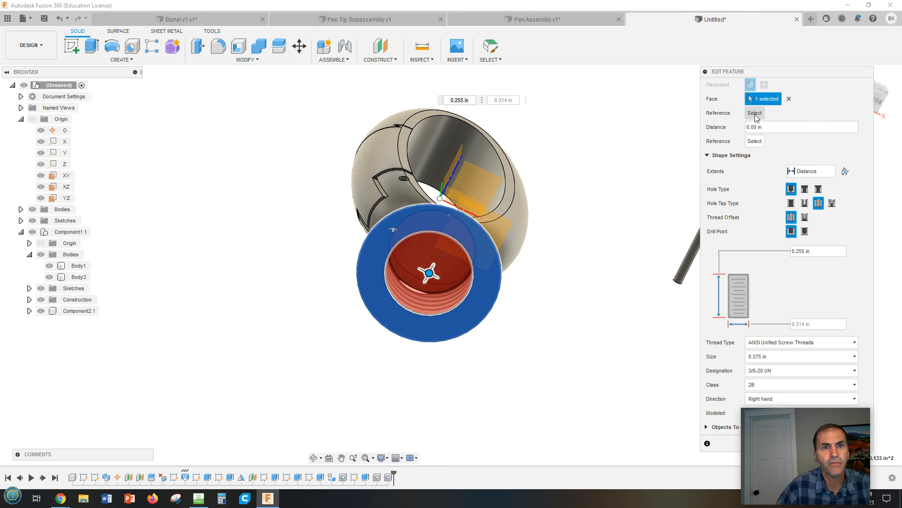
pyautogui.moveTo(791, 450)
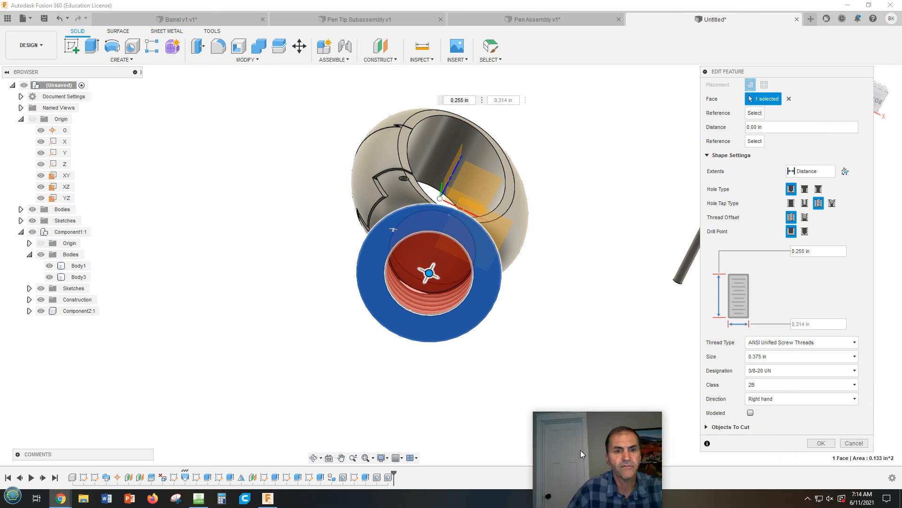
pyautogui.click(751, 412)
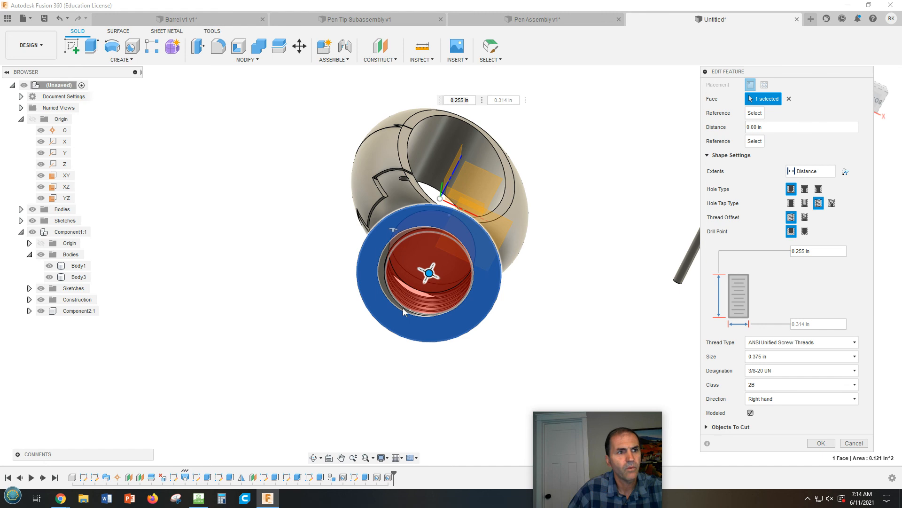
pyautogui.keyDown('shift'); pyautogui.moveTo(553, 318); pyautogui.dragTo(519, 291, button='middle'); pyautogui.keyUp('shift')
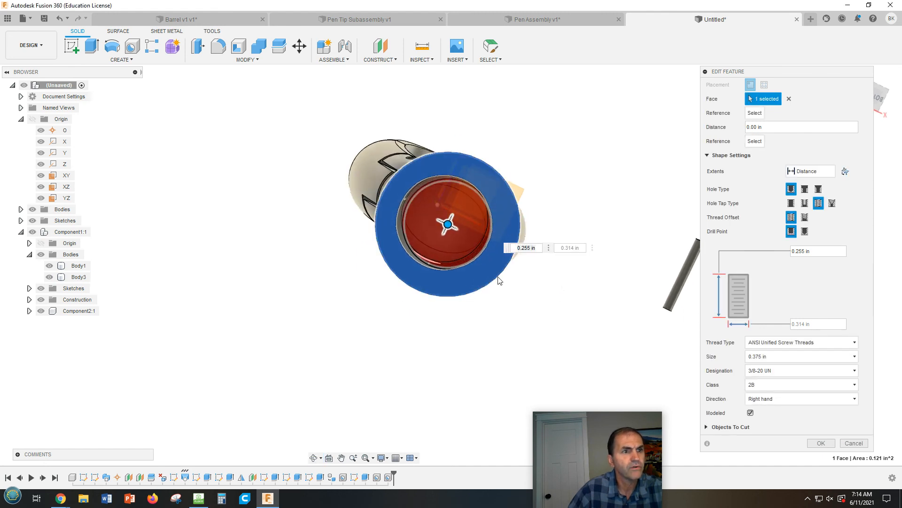
pyautogui.click(818, 444)
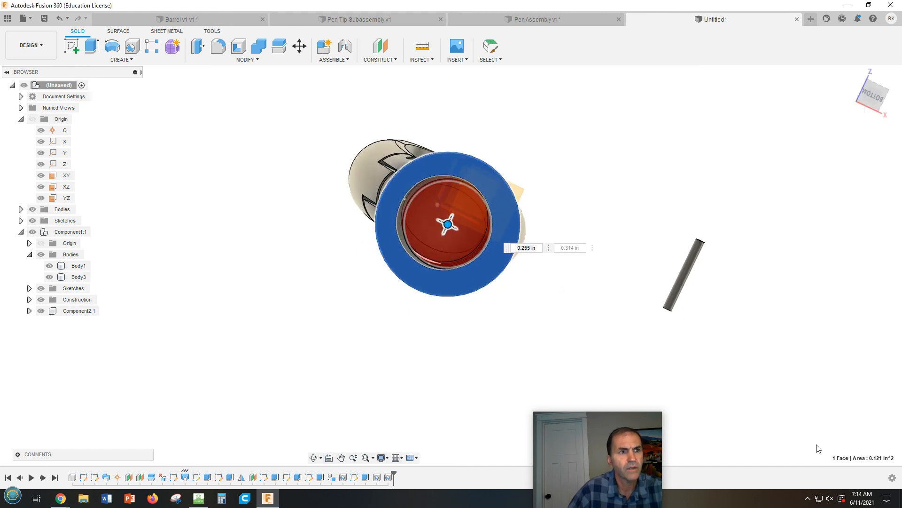
pyautogui.keyDown('shift'); pyautogui.moveTo(609, 297); pyautogui.dragTo(588, 237, button='middle'); pyautogui.keyUp('shift')
pyautogui.scroll(2, 587, 237)
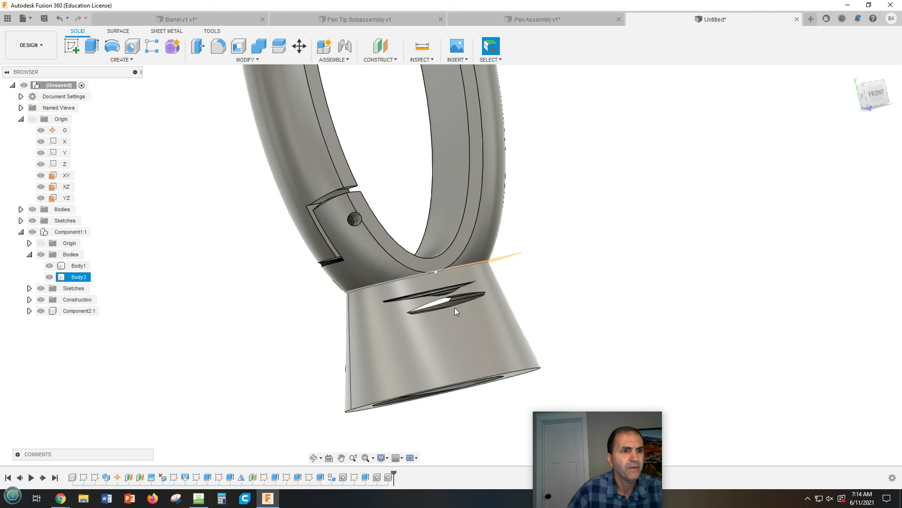
pyautogui.scroll(-3, 568, 251)
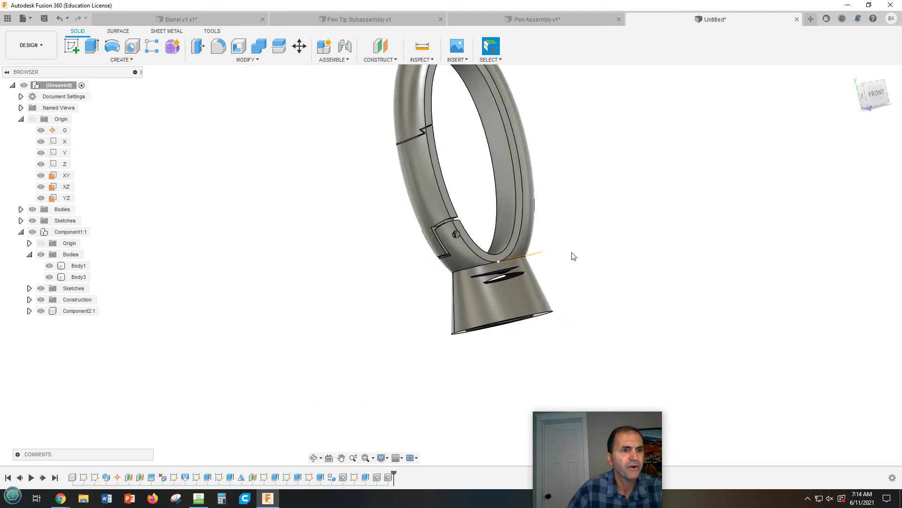
# Step: Reduce the depth of the tapped hole so its threads no longer break through the wall of the conical base
pyautogui.keyDown('shift'); pyautogui.moveTo(607, 257); pyautogui.dragTo(588, 332, button='middle'); pyautogui.keyUp('shift')
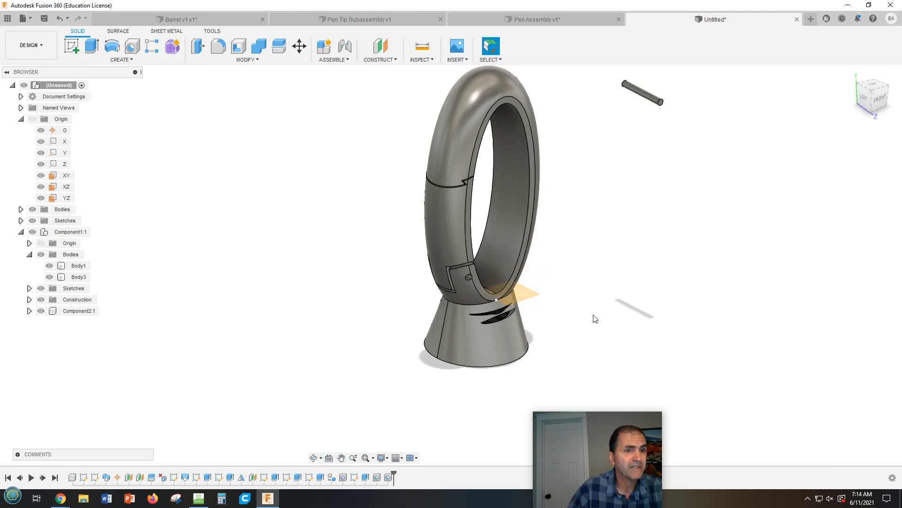
pyautogui.keyDown('shift'); pyautogui.moveTo(599, 305); pyautogui.dragTo(628, 294, button='middle'); pyautogui.keyUp('shift')
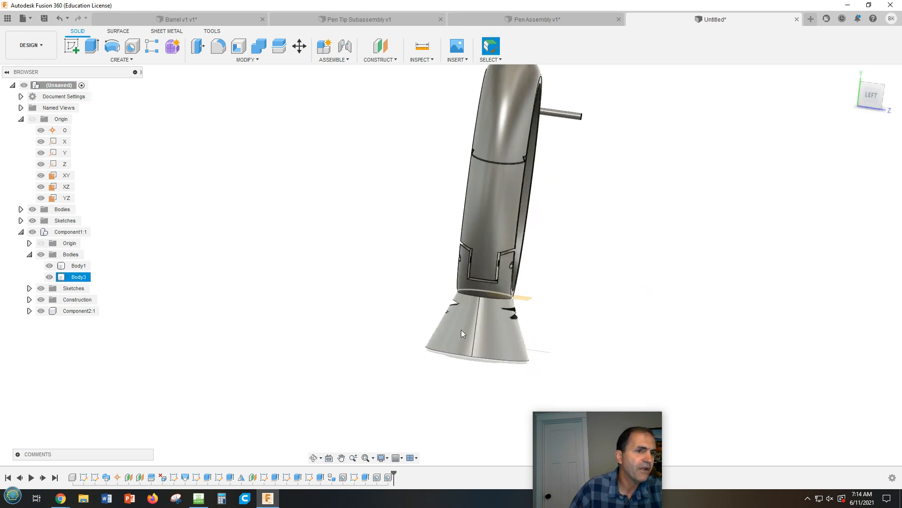
pyautogui.keyDown('shift'); pyautogui.moveTo(636, 315); pyautogui.dragTo(540, 301, button='middle'); pyautogui.keyUp('shift')
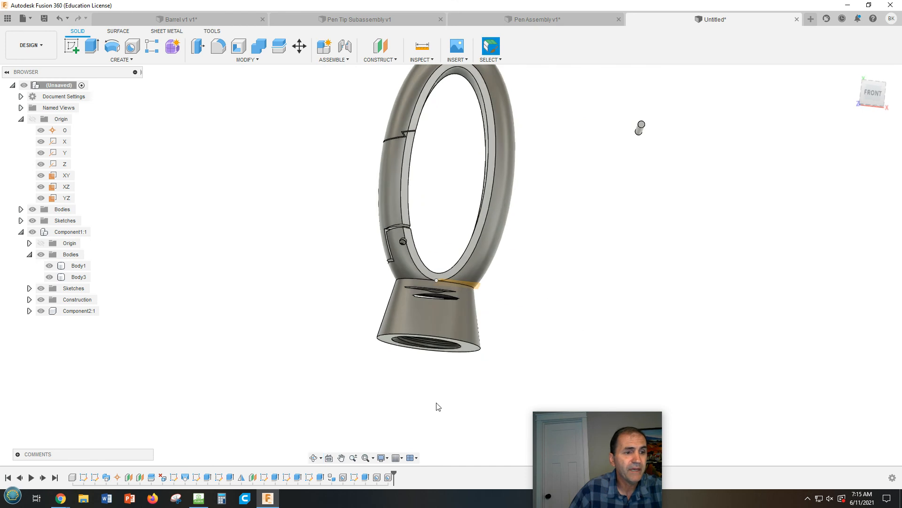
pyautogui.doubleClick(388, 477)
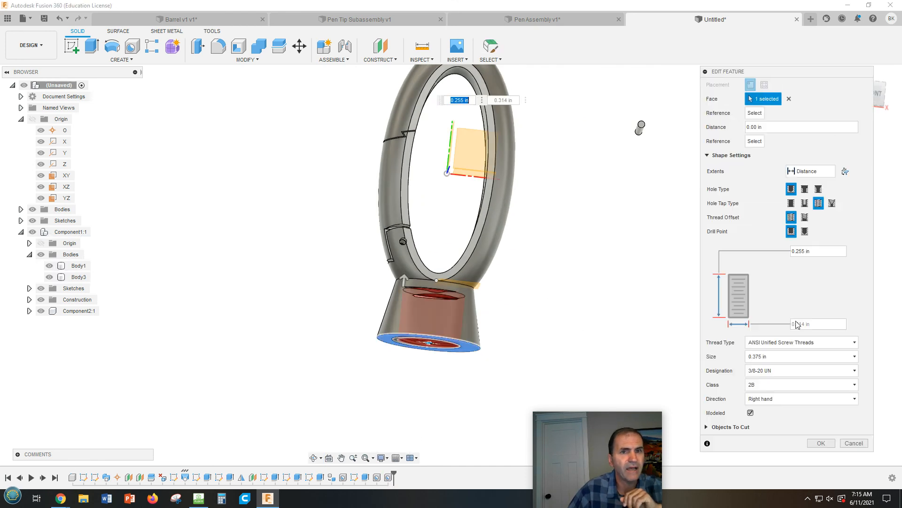
pyautogui.click(820, 253)
pyautogui.doubleClick(819, 252)
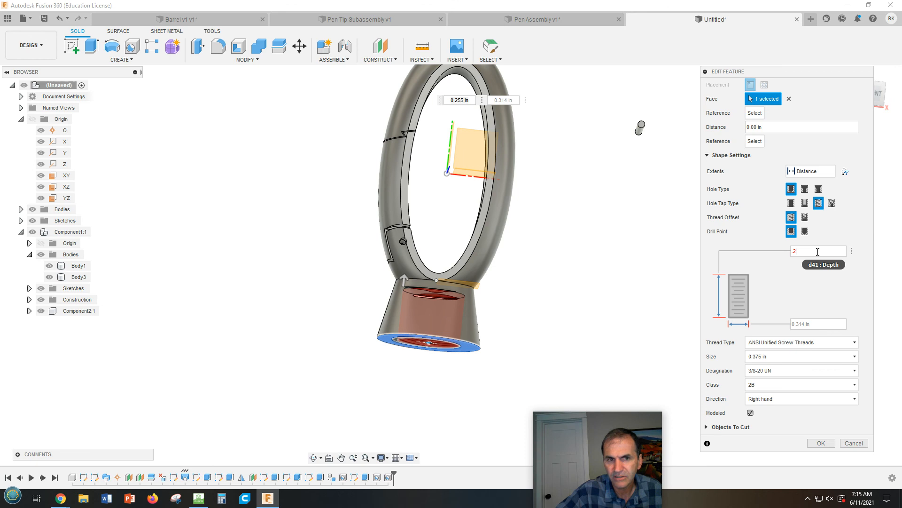
pyautogui.press('Return')
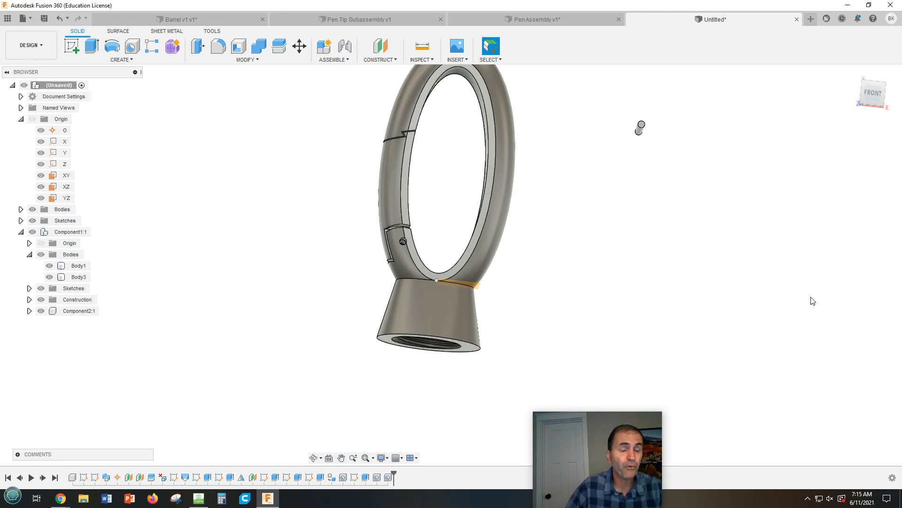
# Step: Pull the tab away from the ring and join its pin hole to the matching hole in the ring's hinge lug
pyautogui.scroll(-3, 695, 304)
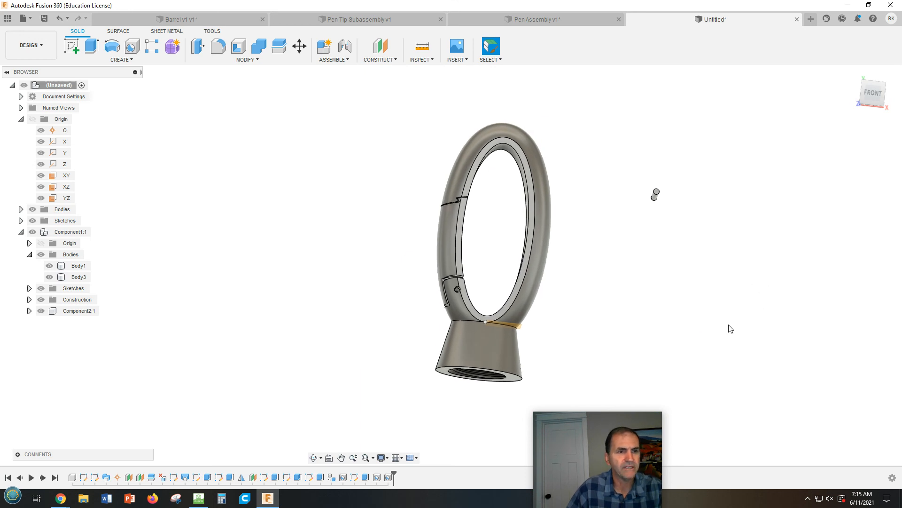
pyautogui.keyDown('shift'); pyautogui.moveTo(730, 328); pyautogui.dragTo(700, 339, button='middle'); pyautogui.keyUp('shift')
pyautogui.moveTo(482, 260); pyautogui.dragTo(393, 236)
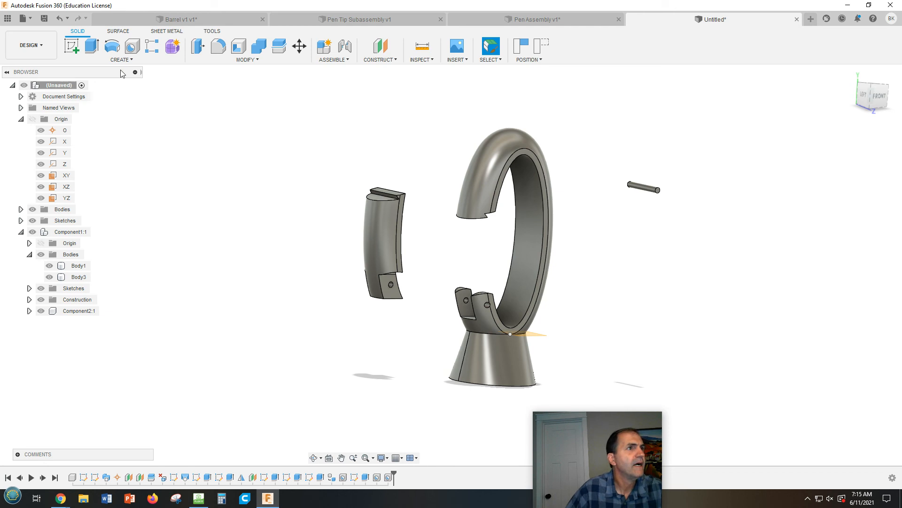
pyautogui.click(345, 47)
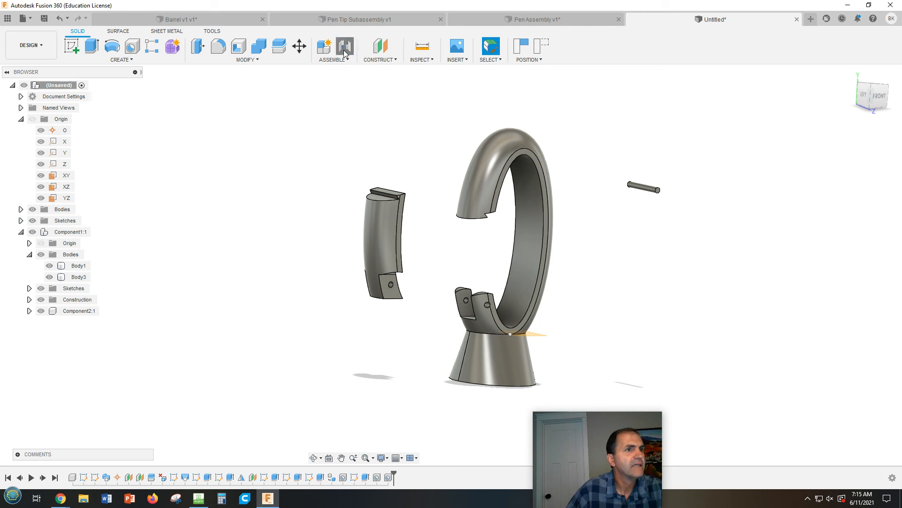
pyautogui.scroll(3, 392, 285)
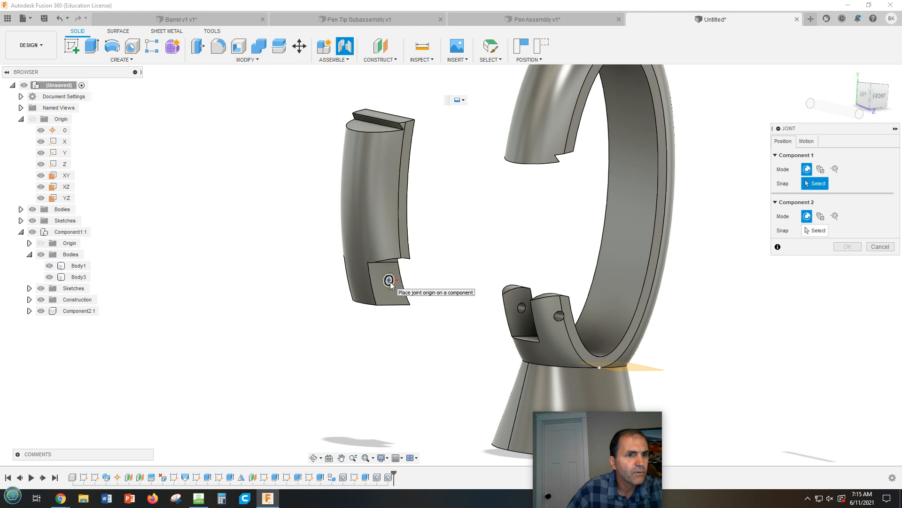
pyautogui.click(390, 281)
pyautogui.keyDown('shift'); pyautogui.moveTo(746, 313); pyautogui.dragTo(839, 305, button='middle'); pyautogui.keyUp('shift')
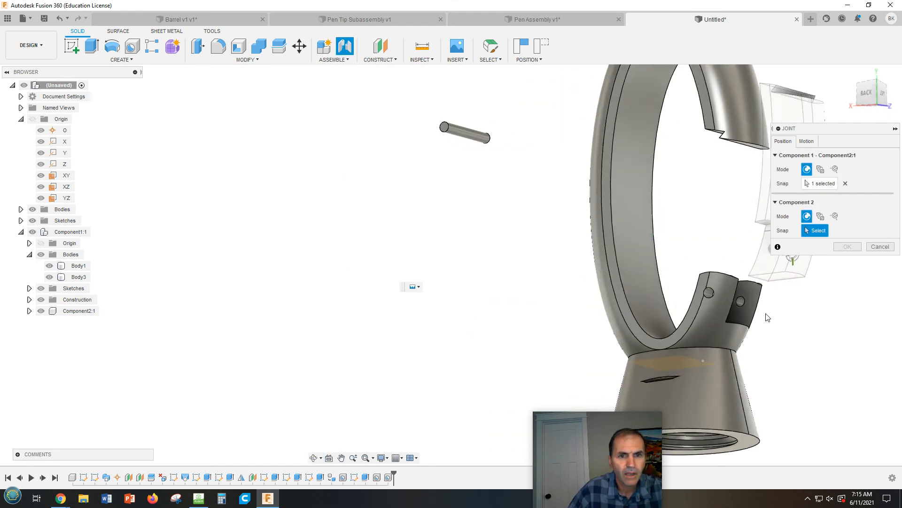
pyautogui.scroll(-3, 744, 304)
pyautogui.scroll(4, 743, 306)
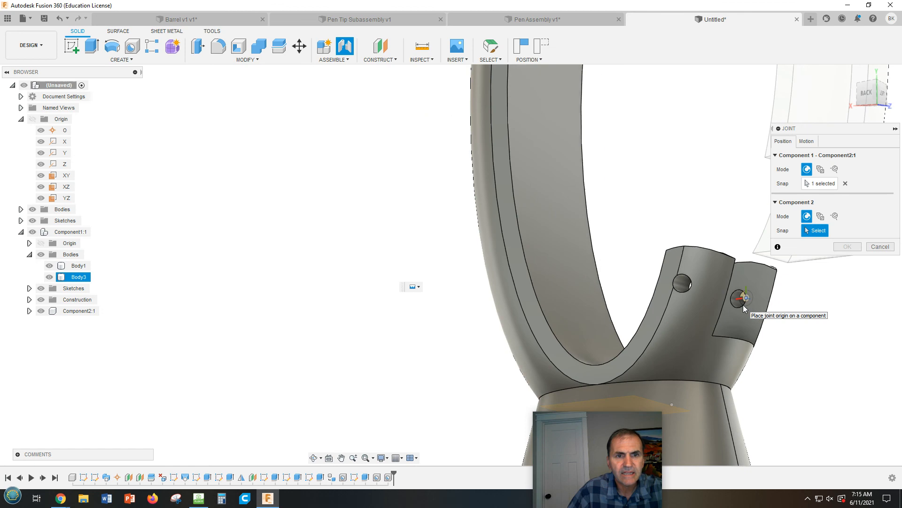
pyautogui.click(744, 307)
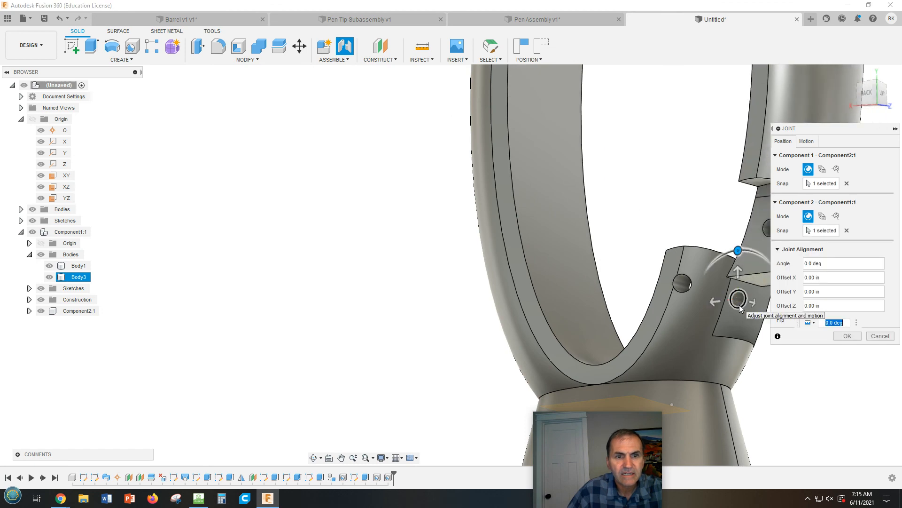
# Step: Give the tab joint a Z offset of -0.01 in and make its motion Revolute
pyautogui.keyDown('shift'); pyautogui.moveTo(820, 387); pyautogui.dragTo(734, 372, button='middle'); pyautogui.keyUp('shift')
pyautogui.moveTo(842, 371); pyautogui.dragTo(681, 347, button='middle')
pyautogui.moveTo(628, 285); pyautogui.dragTo(624, 286)
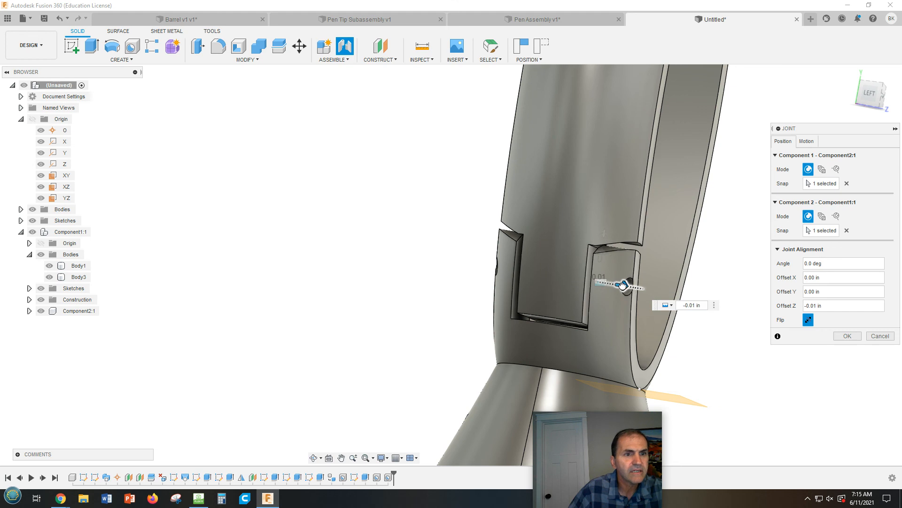
pyautogui.keyDown('shift'); pyautogui.moveTo(709, 334); pyautogui.dragTo(678, 341, button='middle'); pyautogui.keyUp('shift')
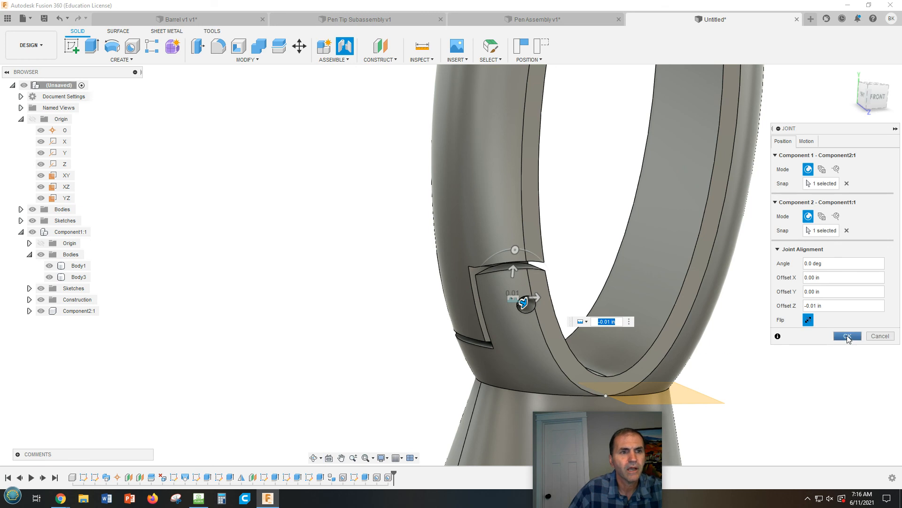
pyautogui.click(807, 141)
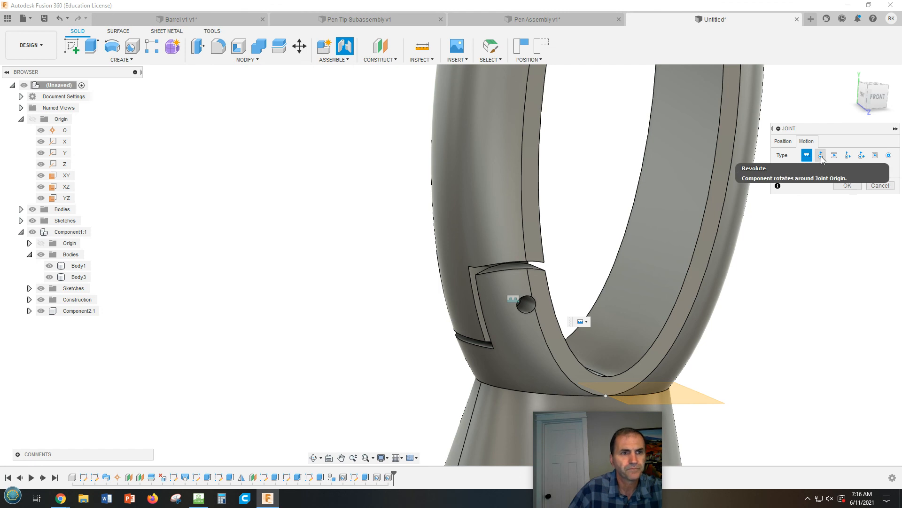
pyautogui.click(821, 156)
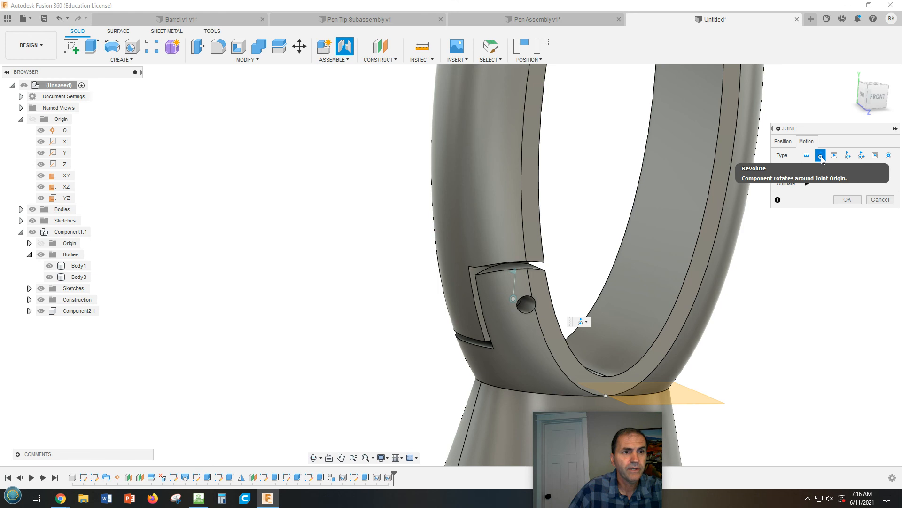
pyautogui.click(848, 200)
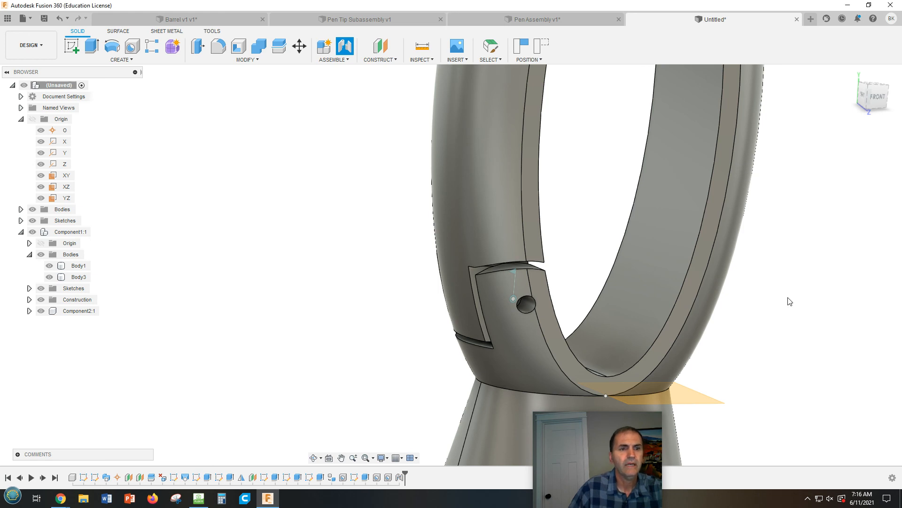
pyautogui.scroll(-4, 788, 302)
pyautogui.moveTo(788, 301); pyautogui.dragTo(682, 337, button='middle')
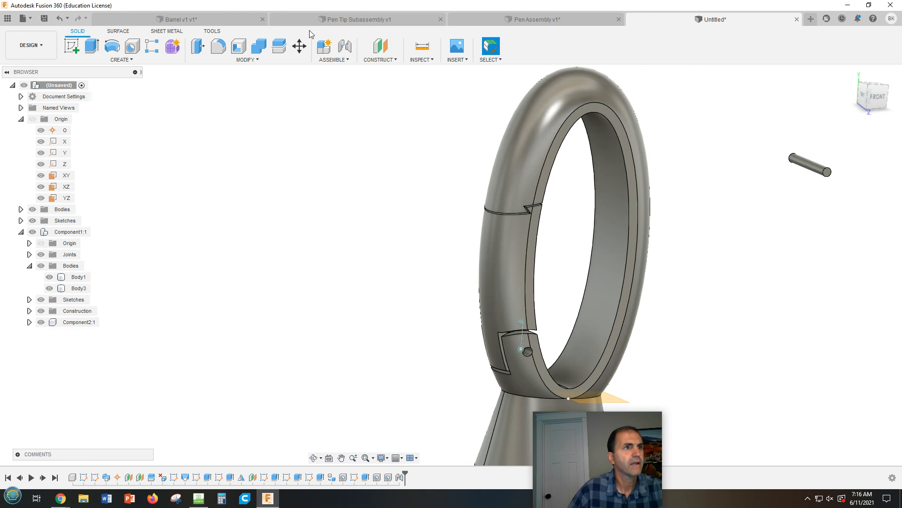
pyautogui.click(349, 49)
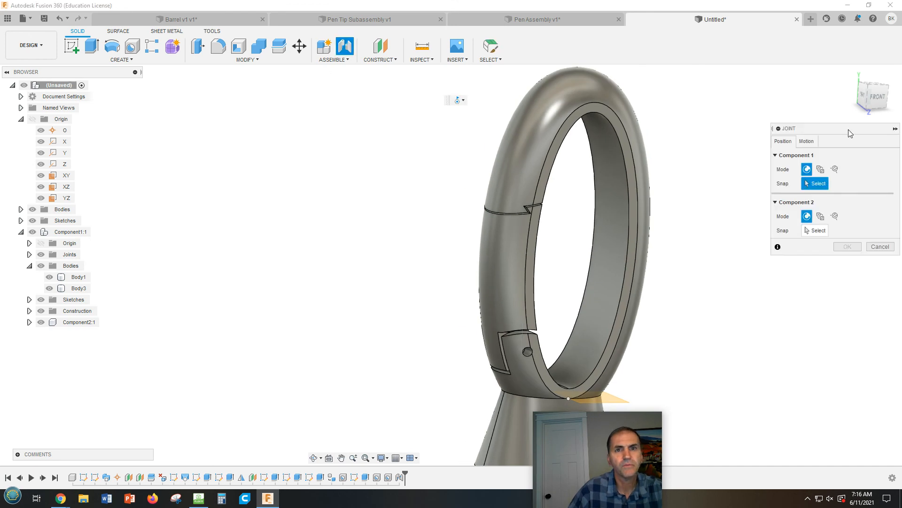
pyautogui.moveTo(849, 130); pyautogui.dragTo(827, 242)
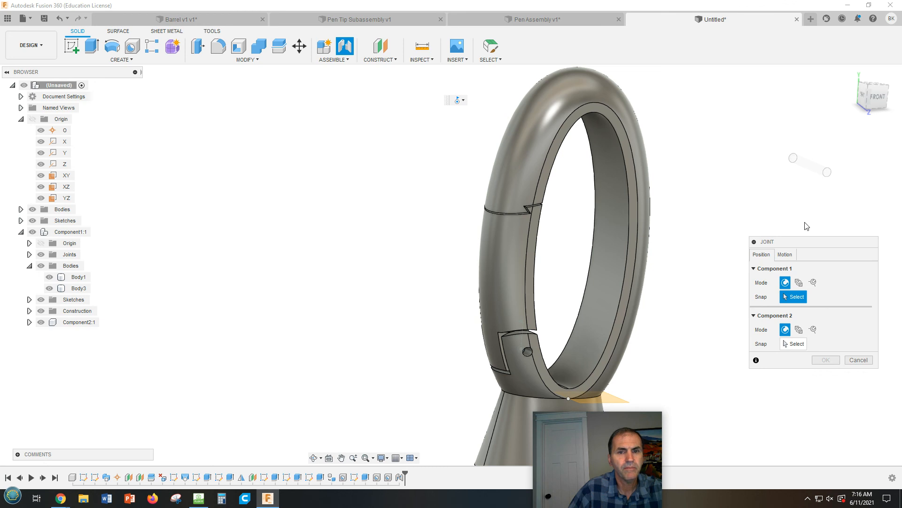
pyautogui.click(859, 360)
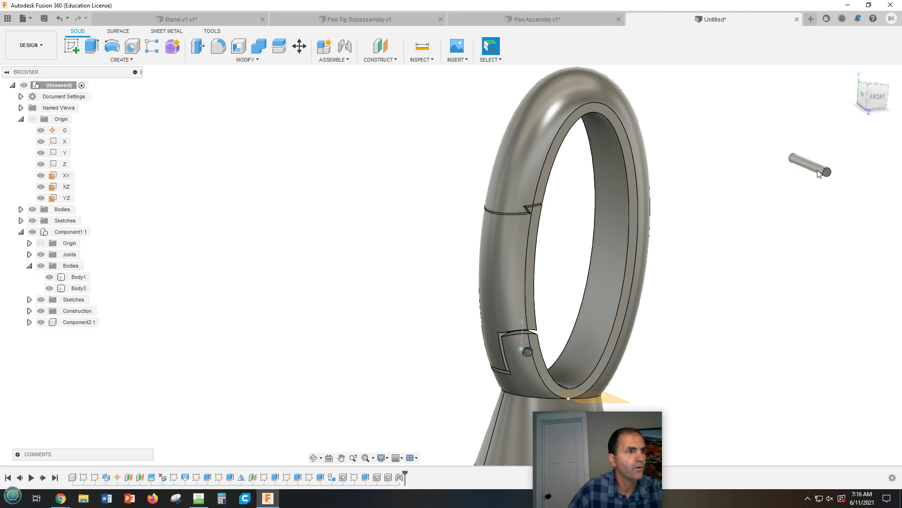
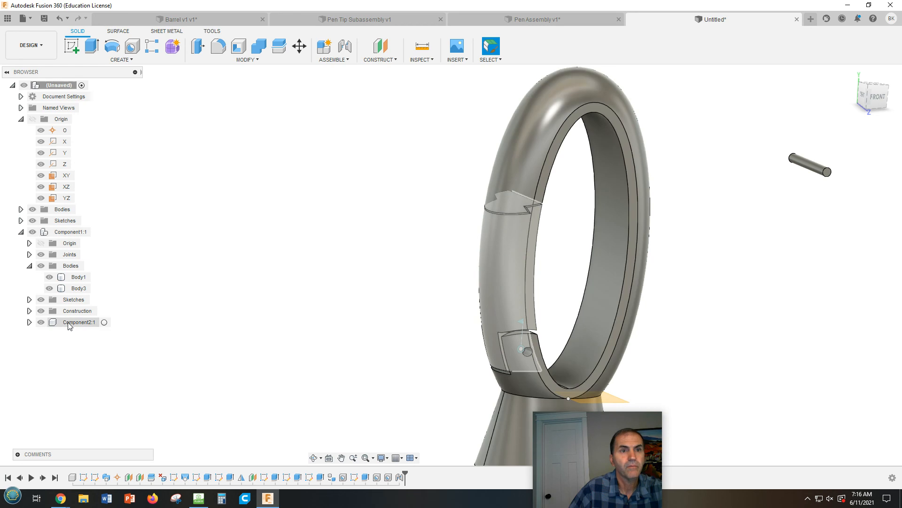
pyautogui.click(29, 322)
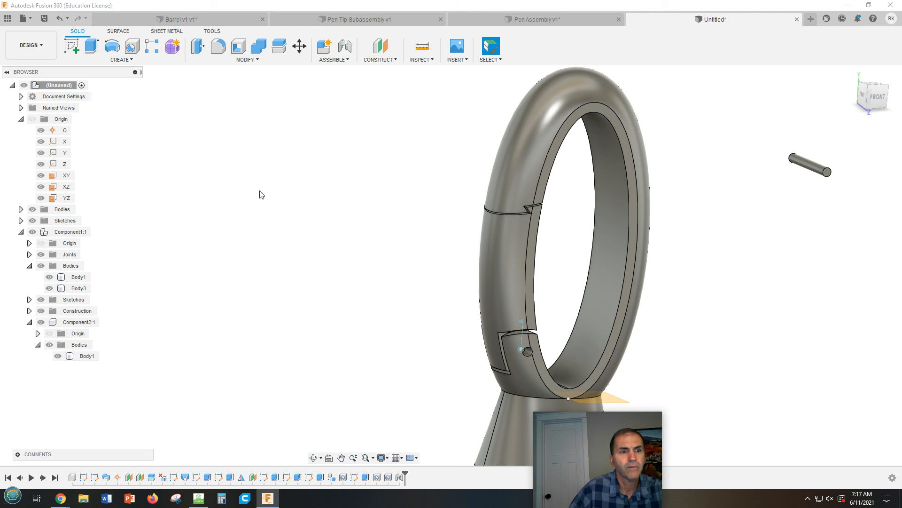
pyautogui.click(350, 51)
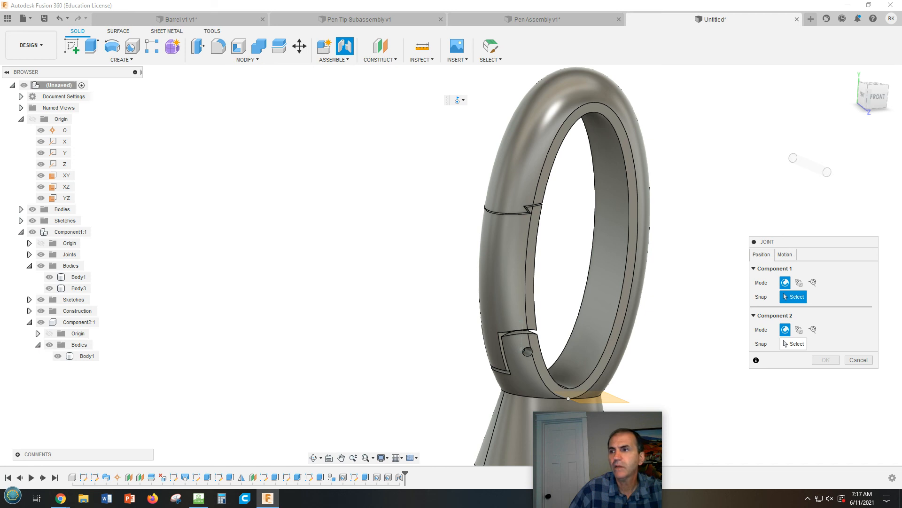
pyautogui.press('Escape')
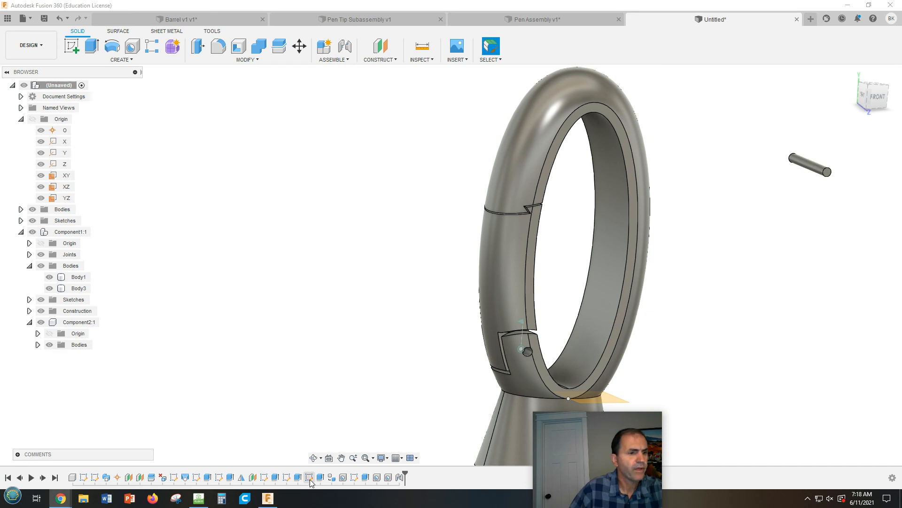
# Step: Delete the loose pin's extrusion and create a new active internal standard component under the top-level design
pyautogui.rightClick(363, 479)
pyautogui.click(381, 415)
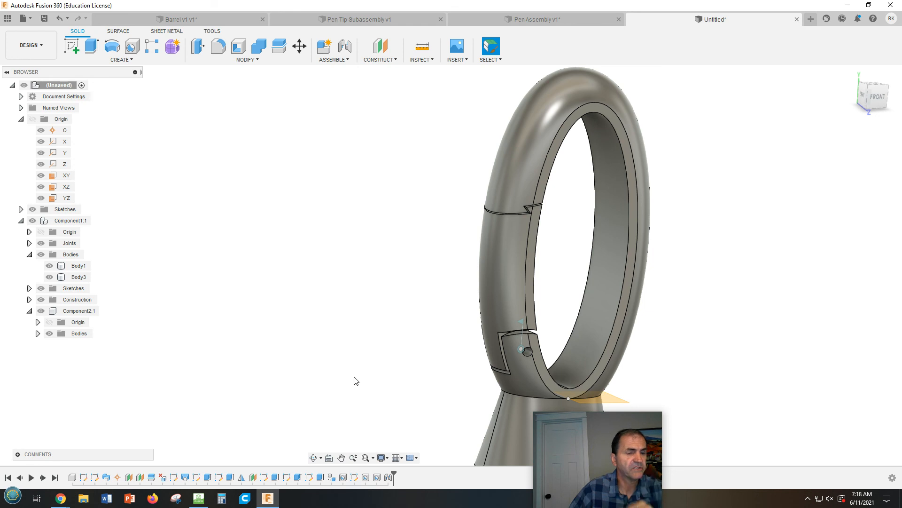
pyautogui.click(121, 60)
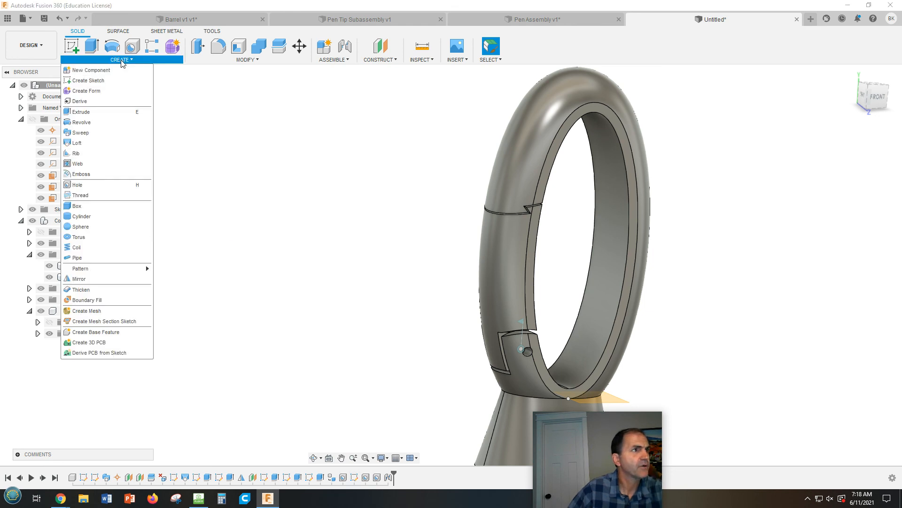
pyautogui.click(108, 71)
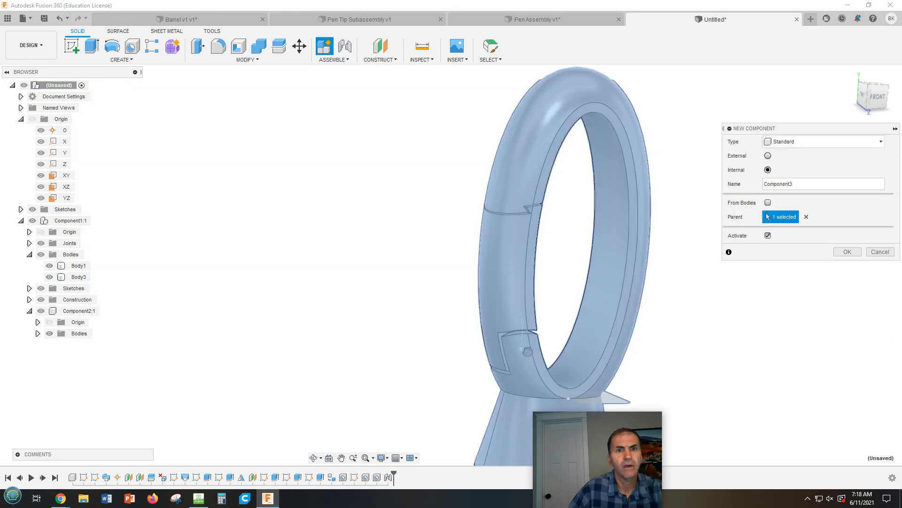
pyautogui.moveTo(791, 351); pyautogui.dragTo(629, 346, button='middle')
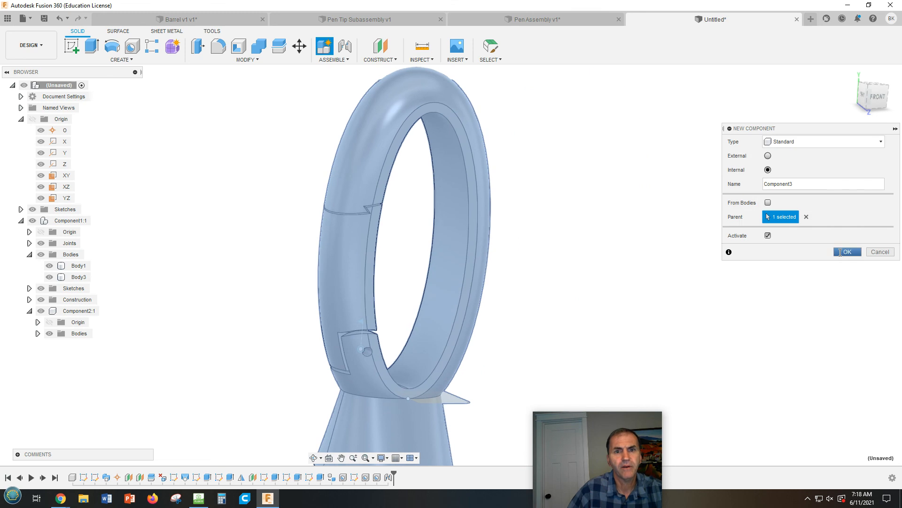
pyautogui.click(842, 252)
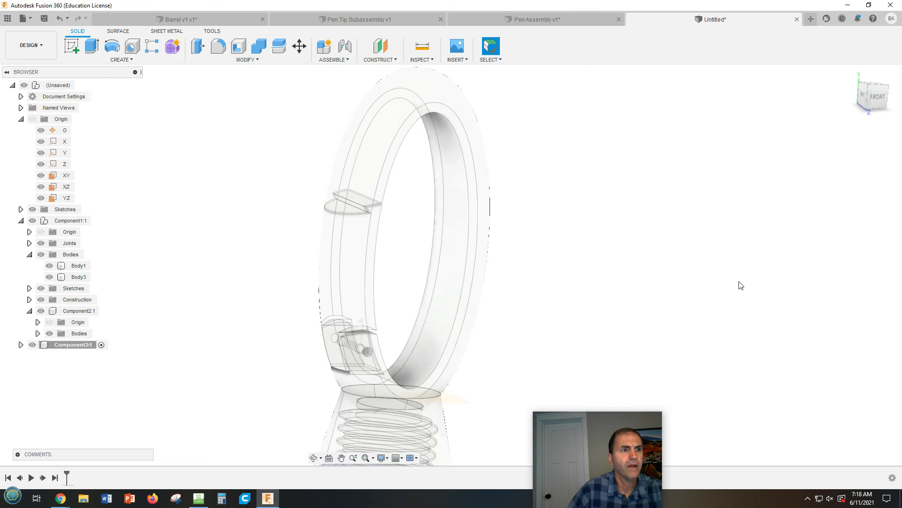
# Step: Create a sketch on the XY plane and draw a circle about 0.08 in across in the empty space beside the ring
pyautogui.rightClick(64, 175)
pyautogui.click(76, 194)
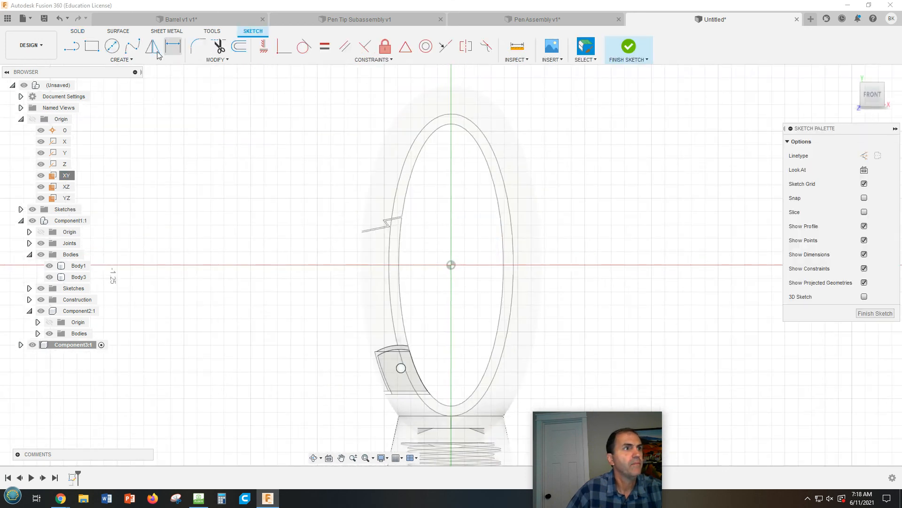
pyautogui.click(111, 45)
pyautogui.click(653, 193)
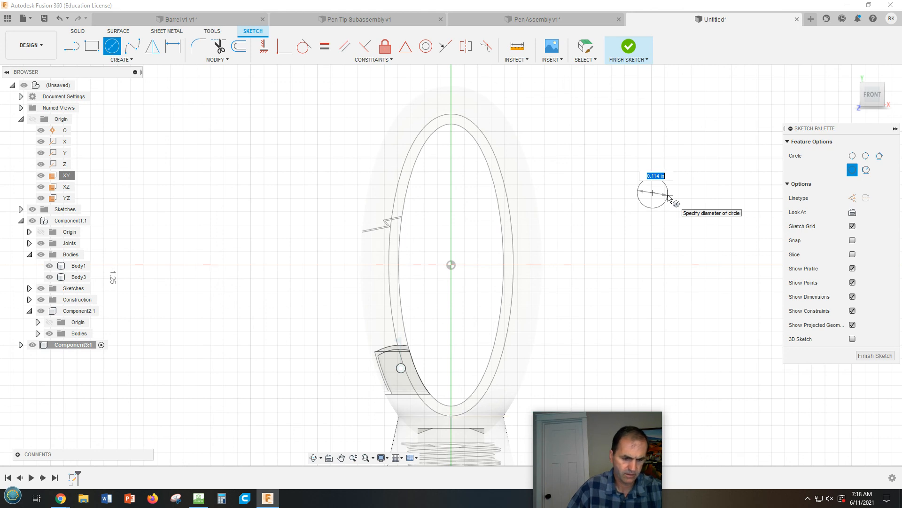
pyautogui.click(663, 197)
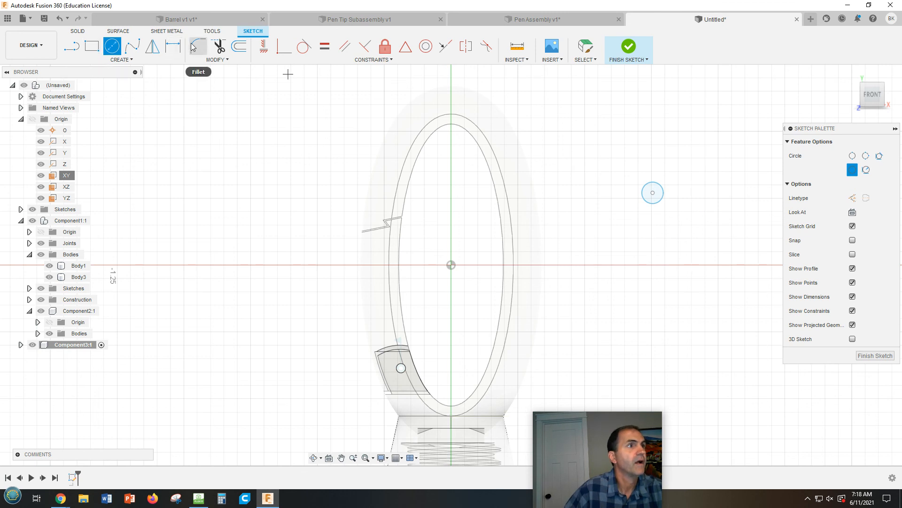
# Step: Dimension the circle's diameter to 0.035 in and finish the sketch
pyautogui.click(173, 47)
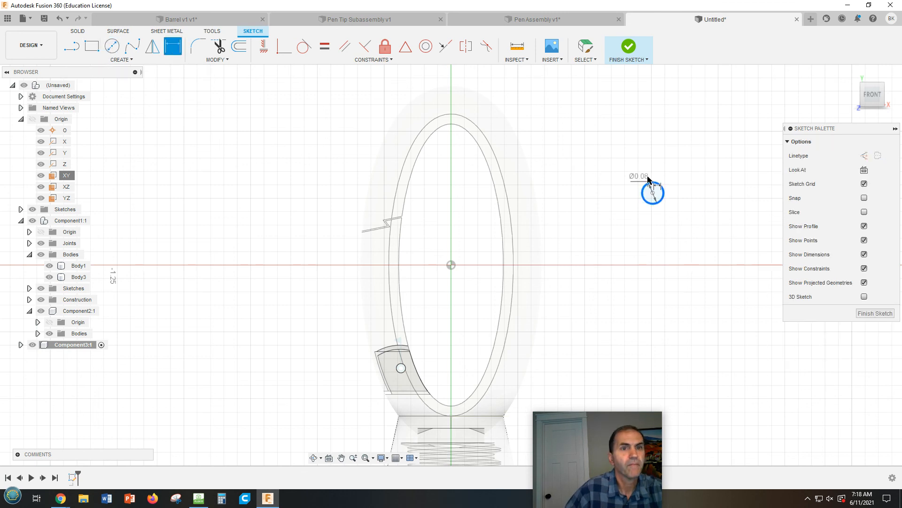
pyautogui.click(651, 190)
pyautogui.click(648, 163)
pyautogui.press('BackSpace')
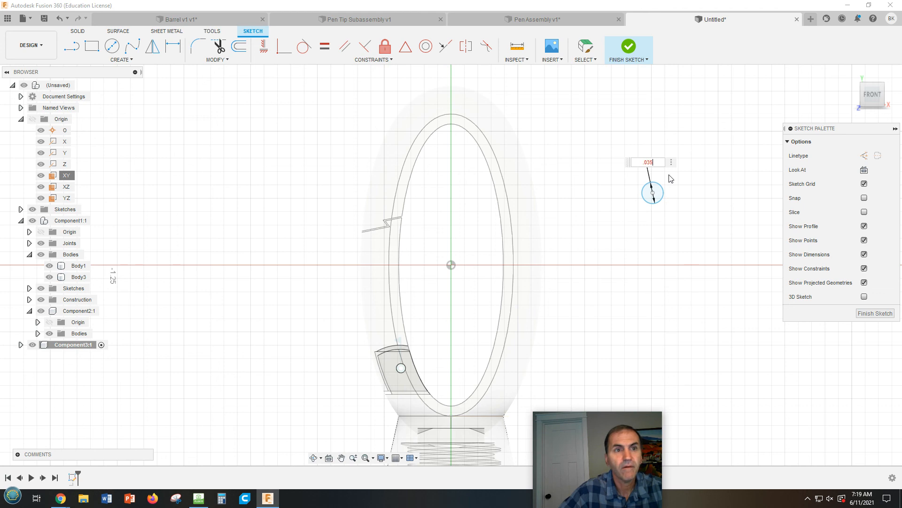
pyautogui.write('.035')
pyautogui.press('Return')
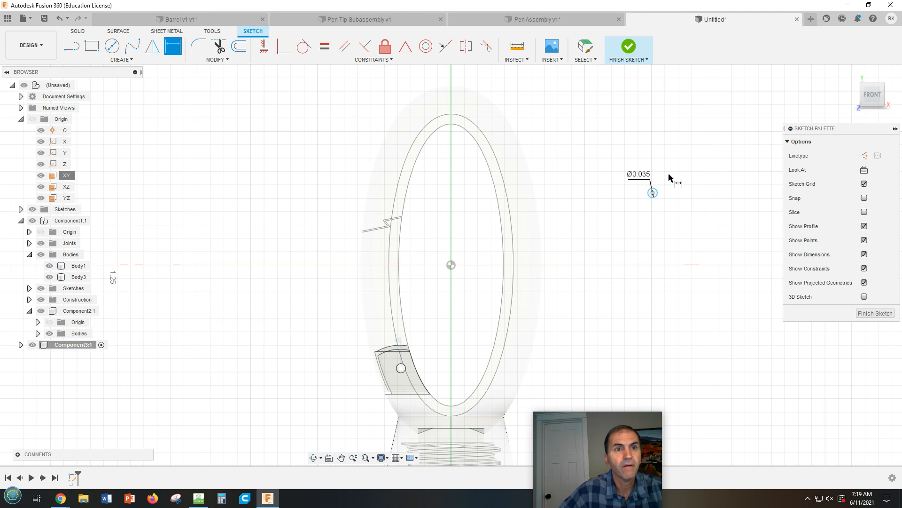
pyautogui.click(629, 47)
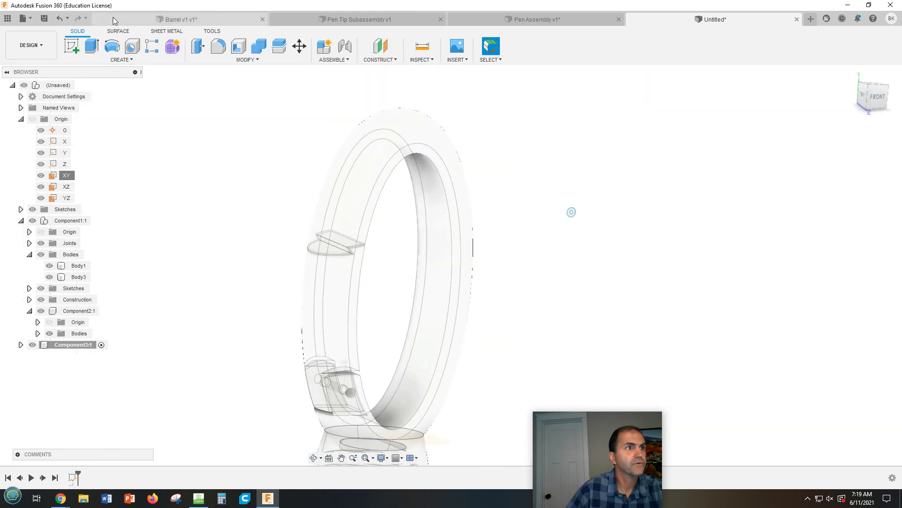
# Step: Extrude the circle as a new body to form the pin, and reactivate the top-level design
pyautogui.click(93, 47)
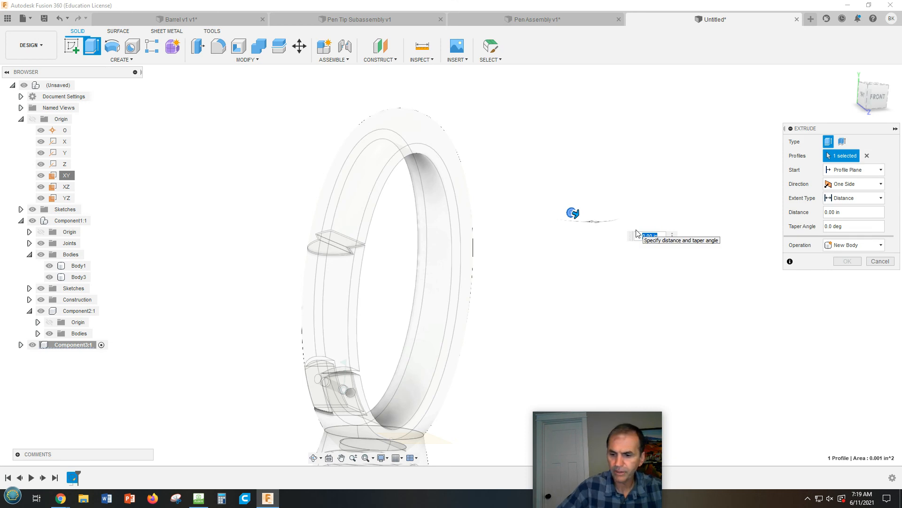
pyautogui.press('Return')
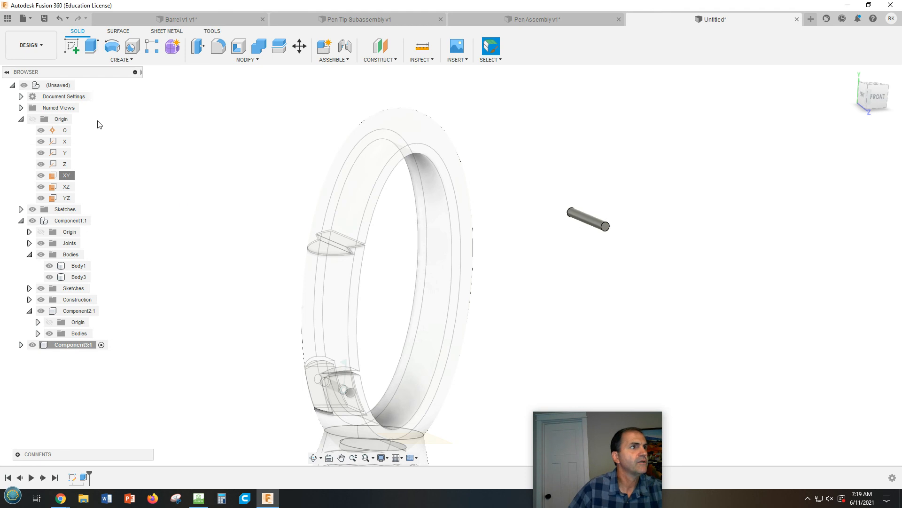
pyautogui.click(80, 86)
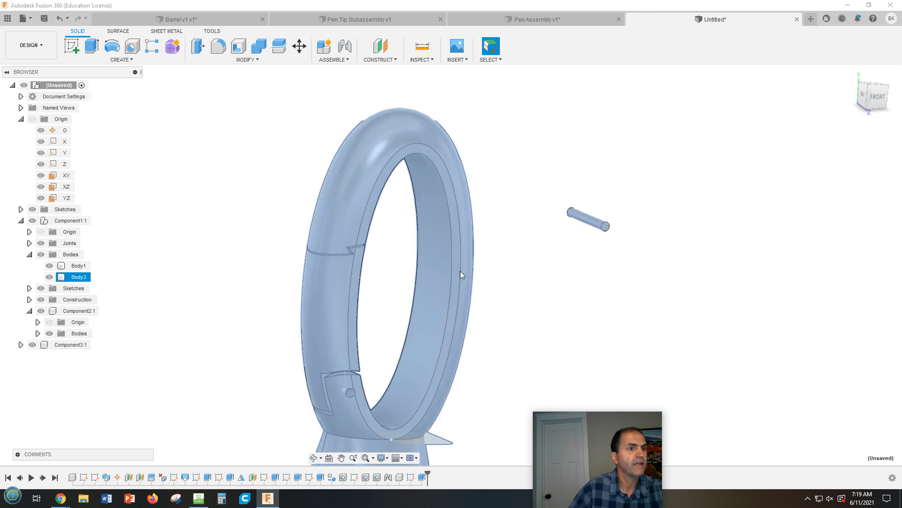
# Step: Join the pin's end face to the hole in the ring's hinge lug with a rigid joint
pyautogui.scroll(-5, 613, 335)
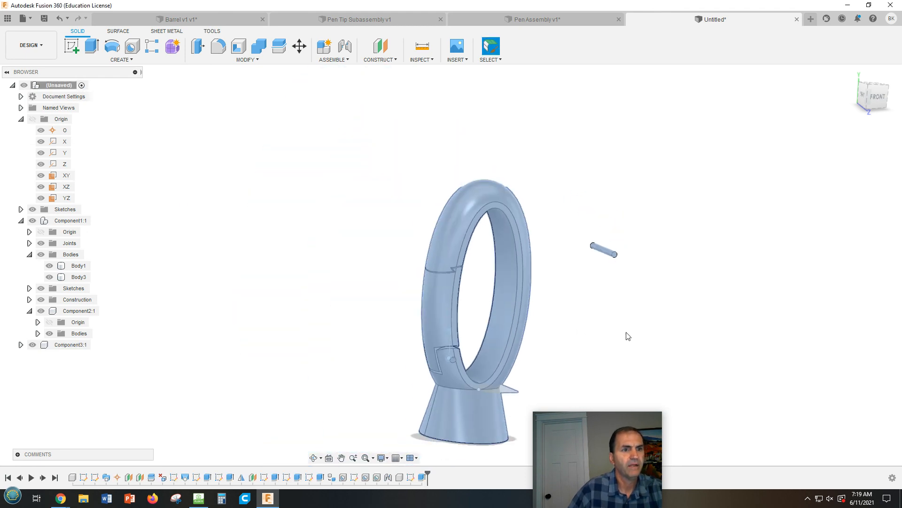
pyautogui.scroll(2, 640, 303)
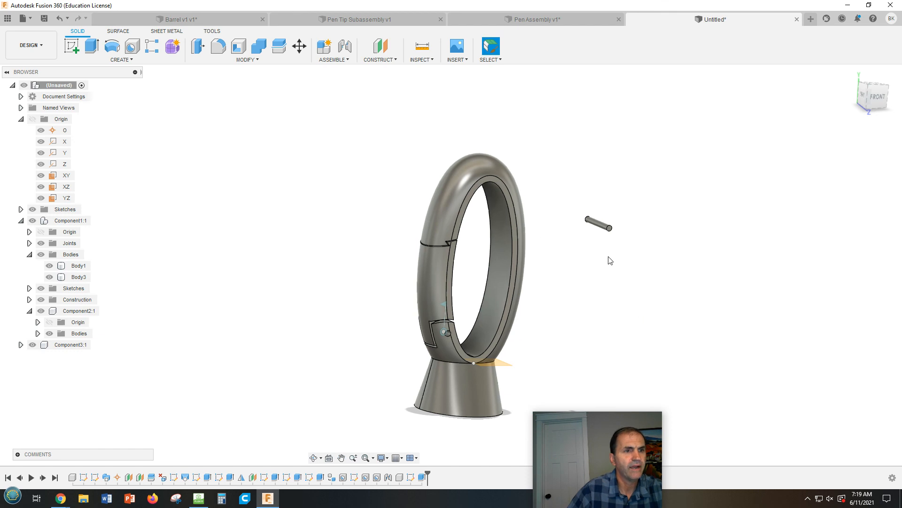
pyautogui.scroll(2, 606, 261)
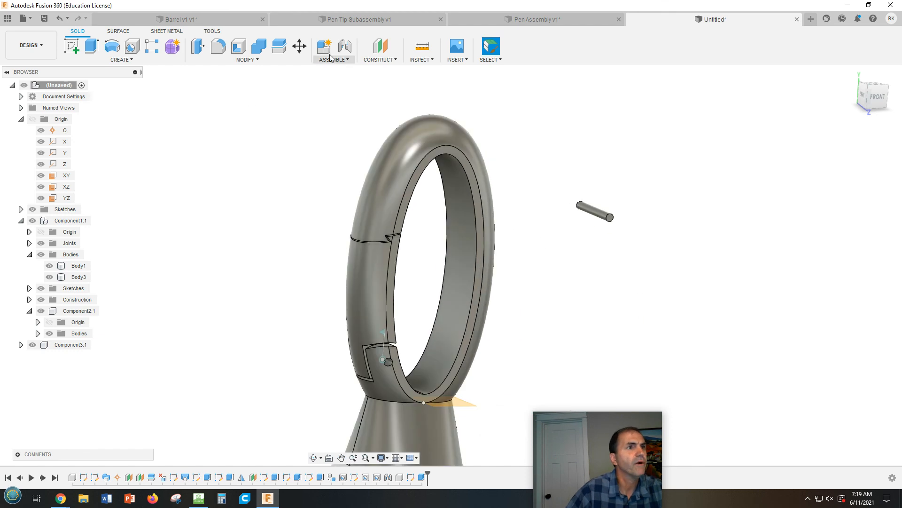
pyautogui.click(345, 47)
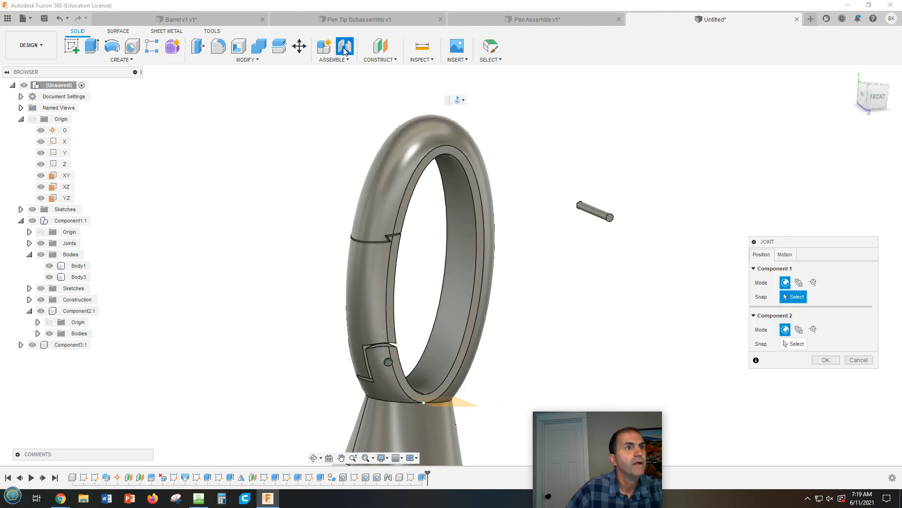
pyautogui.click(610, 218)
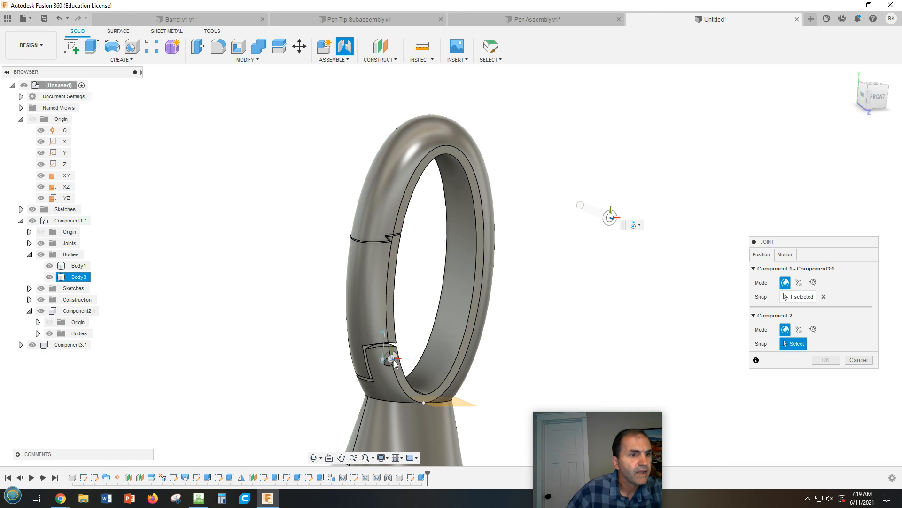
pyautogui.scroll(5, 394, 364)
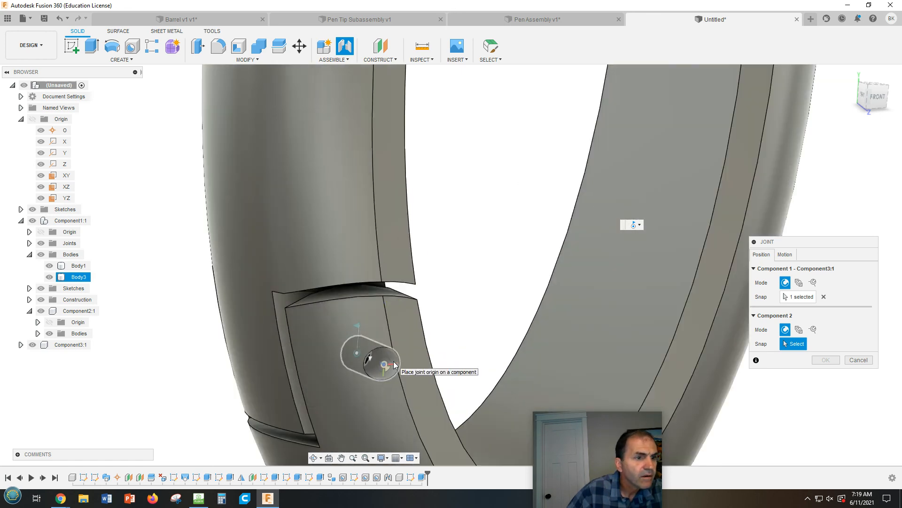
pyautogui.click(394, 363)
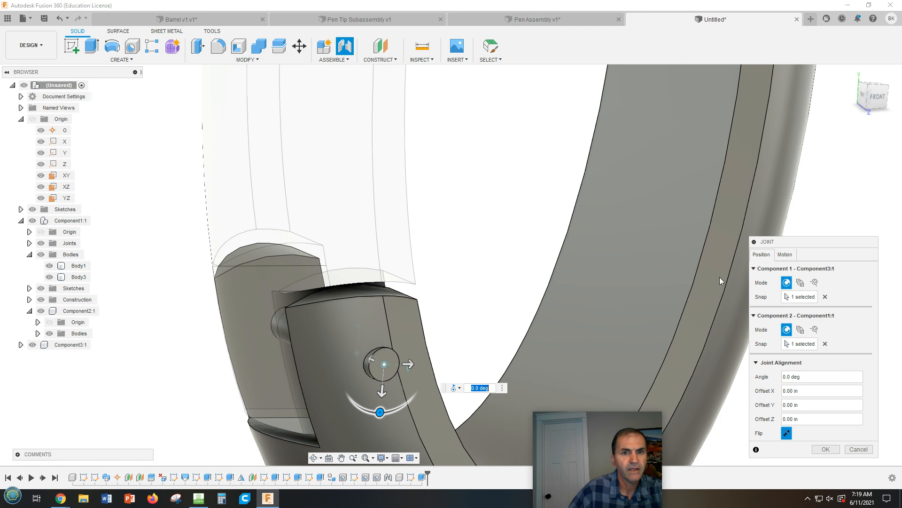
pyautogui.click(785, 256)
pyautogui.click(785, 268)
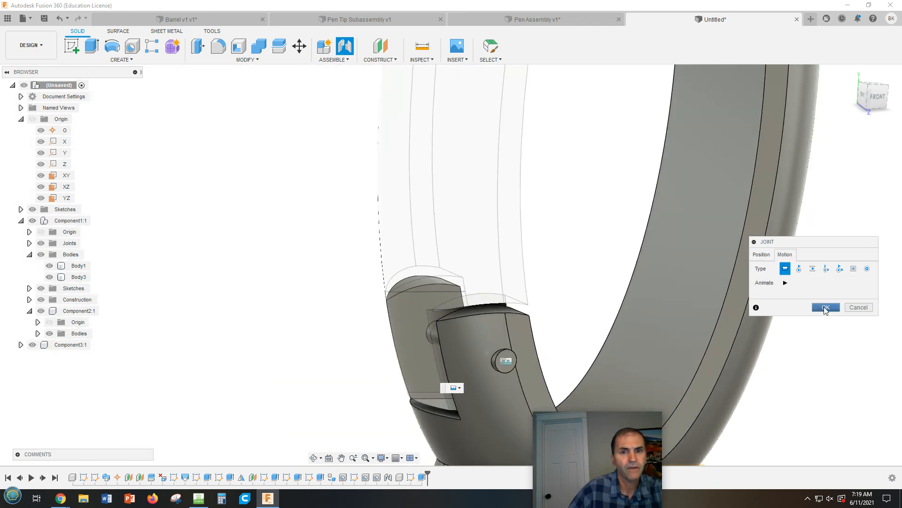
pyautogui.click(827, 308)
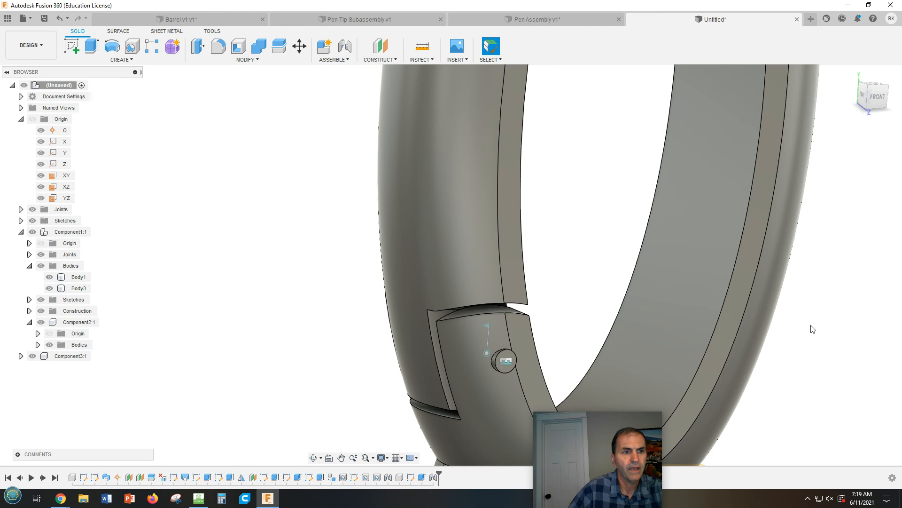
# Step: Examine the whole clasp with its pin in place and highlight which parts belong to the ring component
pyautogui.scroll(-5, 817, 329)
pyautogui.moveTo(829, 330); pyautogui.dragTo(603, 253, button='middle')
pyautogui.scroll(-2, 603, 253)
pyautogui.scroll(-2, 621, 274)
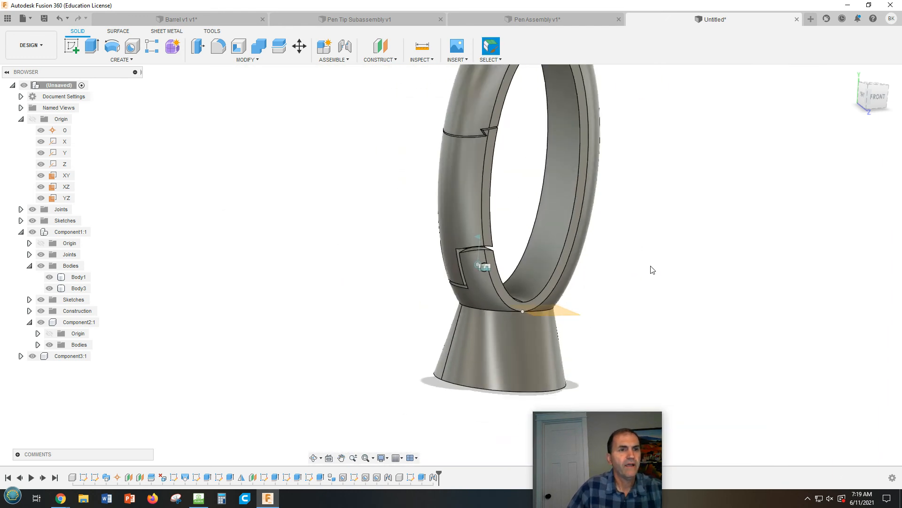
pyautogui.moveTo(654, 269); pyautogui.dragTo(592, 328, button='middle')
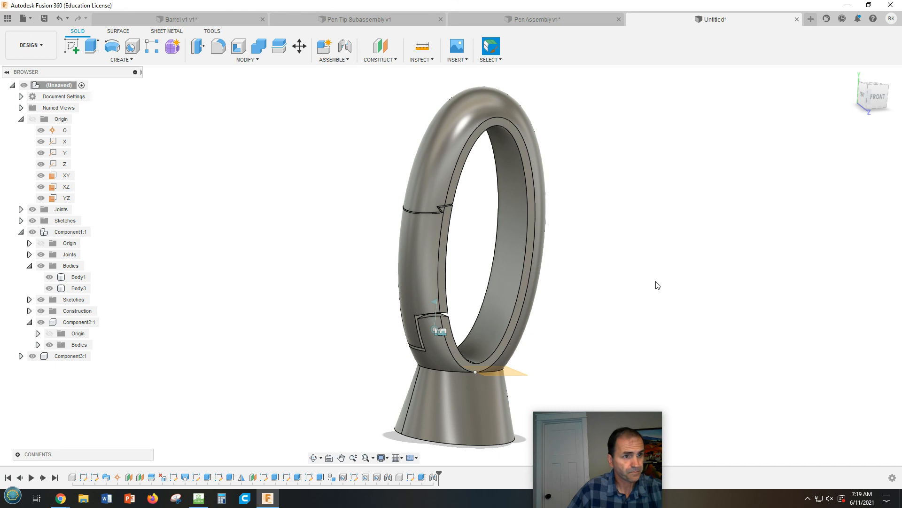
pyautogui.click(537, 198)
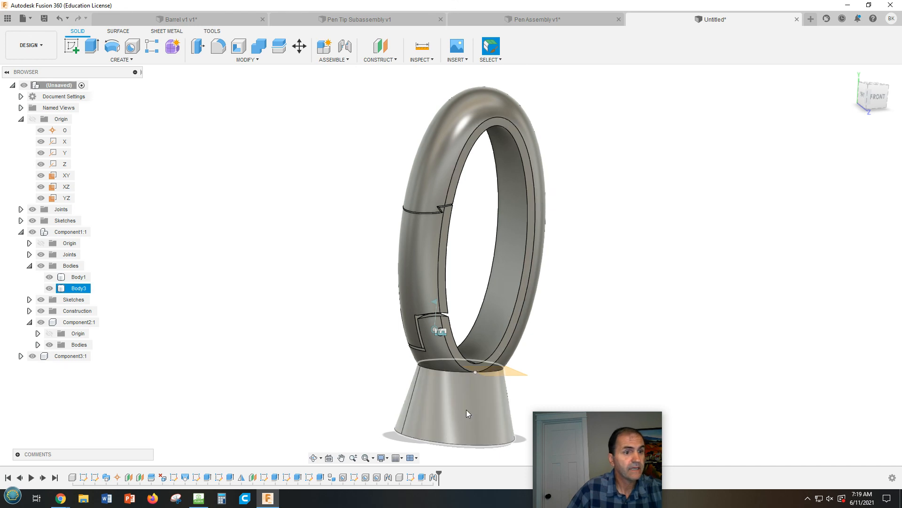
pyautogui.click(535, 318)
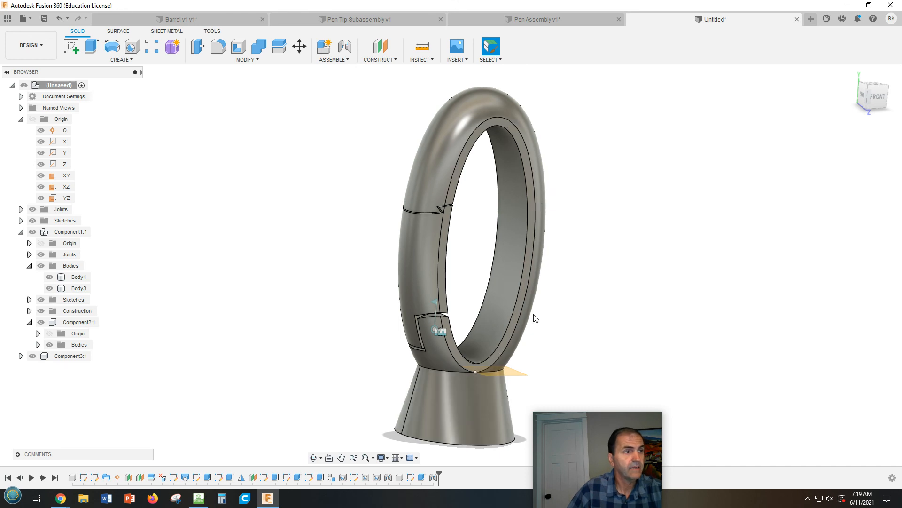
pyautogui.click(71, 231)
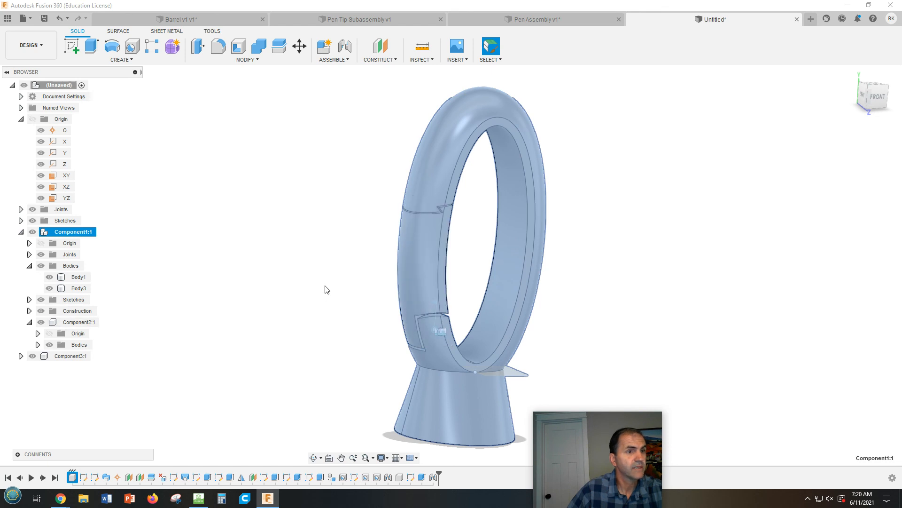
pyautogui.click(291, 258)
pyautogui.click(421, 252)
pyautogui.rightClick(421, 253)
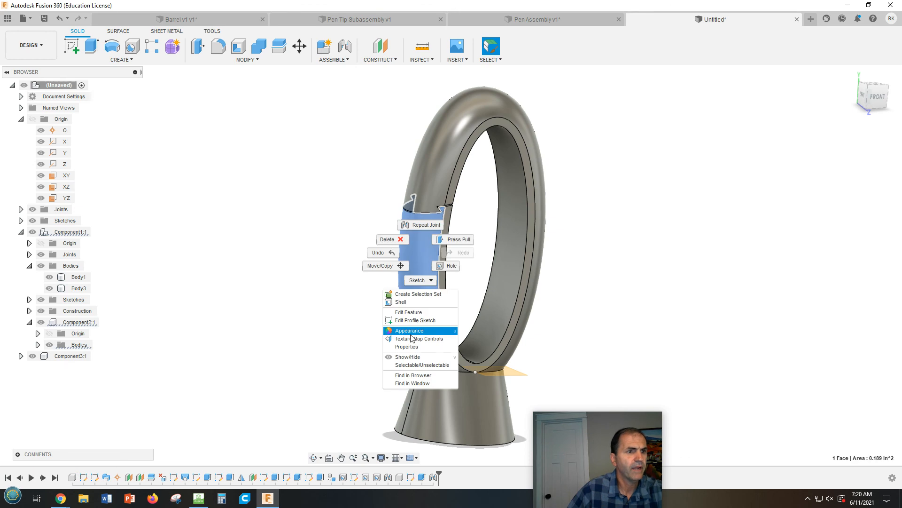
pyautogui.click(693, 271)
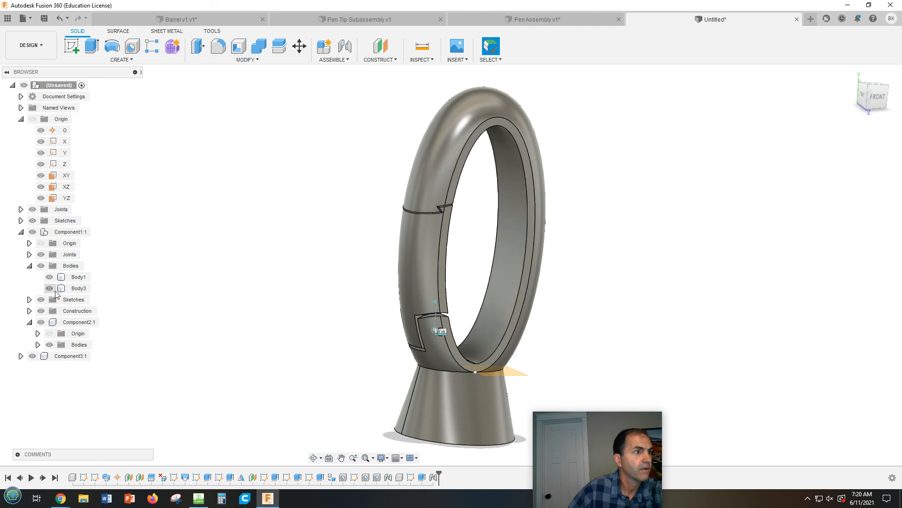
# Step: Toggle the visibility of the ring body and the hinged tab's body to identify which component holds the tab
pyautogui.click(50, 289)
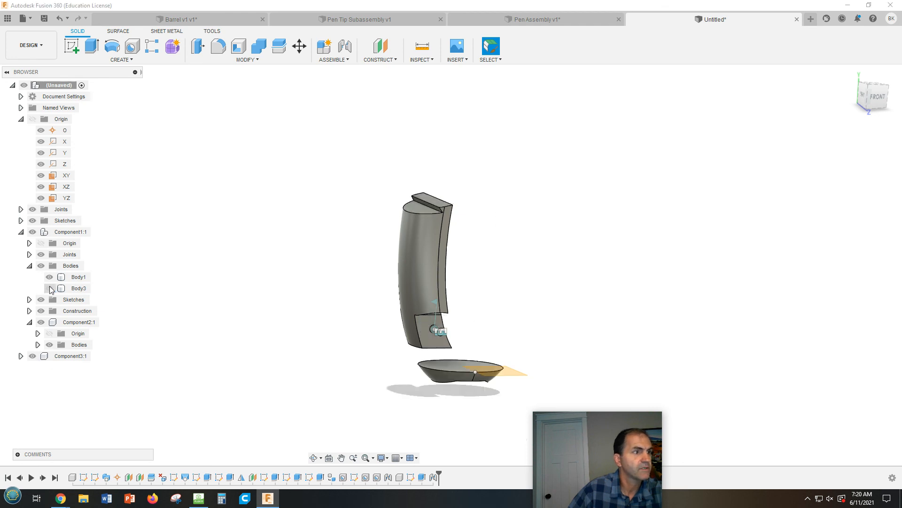
pyautogui.click(50, 289)
pyautogui.click(50, 288)
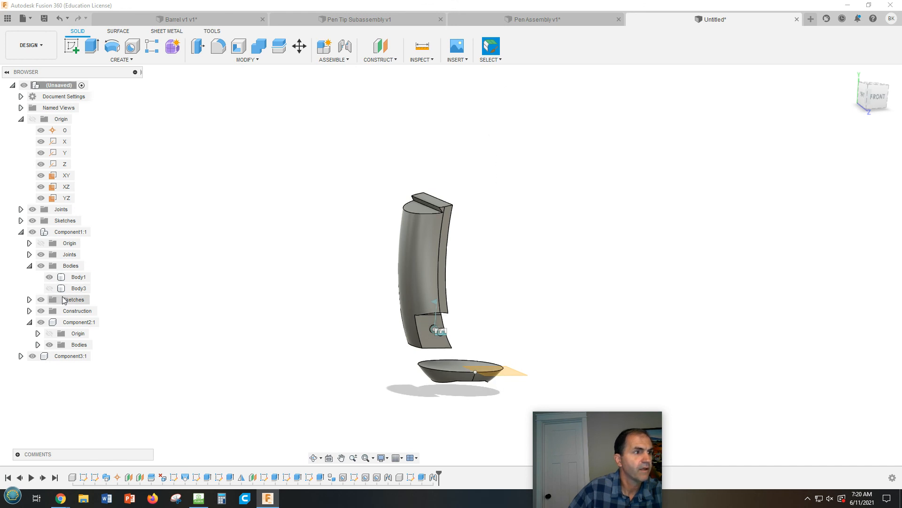
pyautogui.click(37, 345)
pyautogui.click(58, 355)
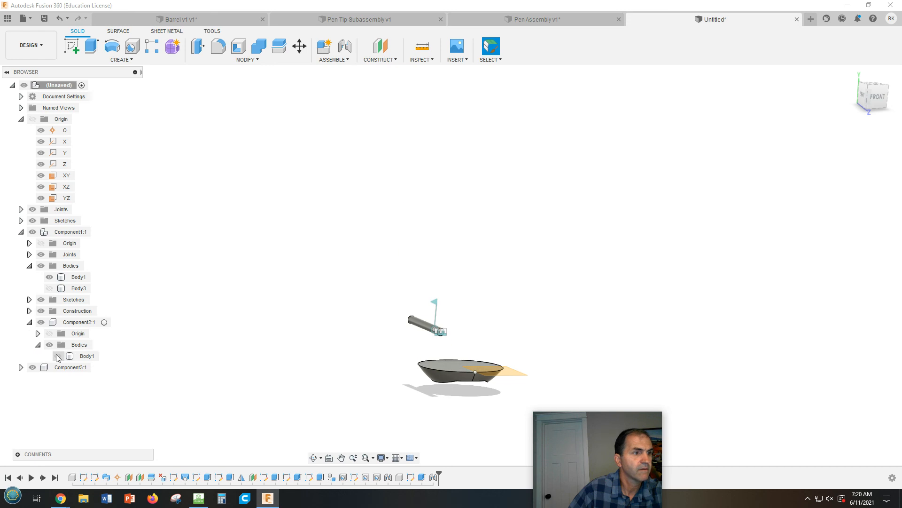
pyautogui.click(58, 356)
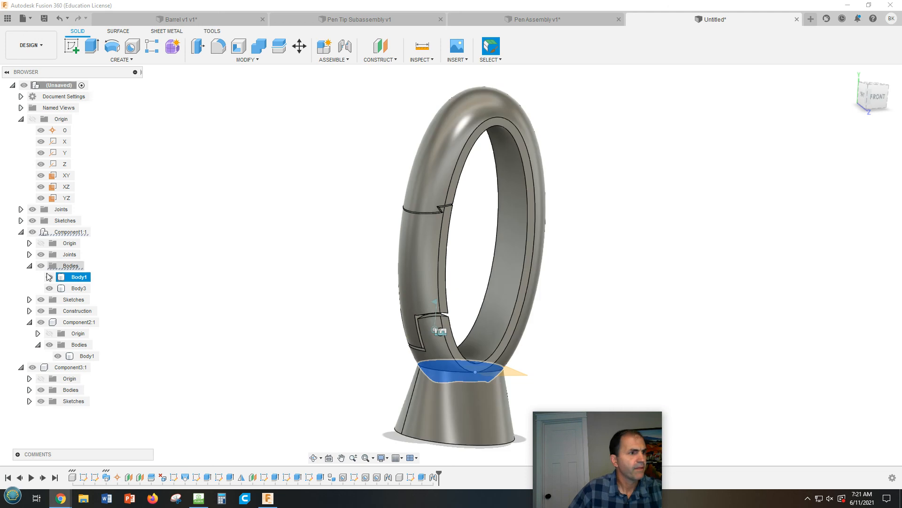
# Step: Apply the Paint - Enamel Glossy (Green) appearance to the hinged tab component, Component2
pyautogui.rightClick(72, 323)
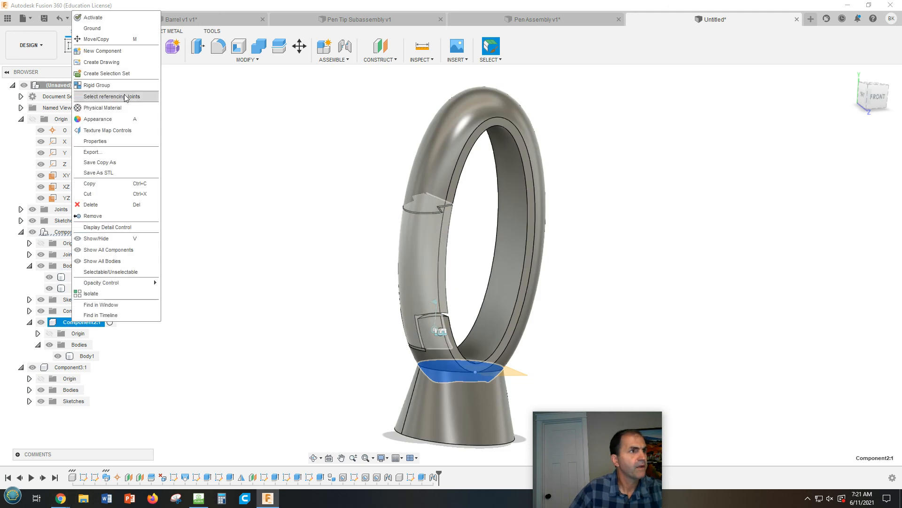
pyautogui.click(107, 123)
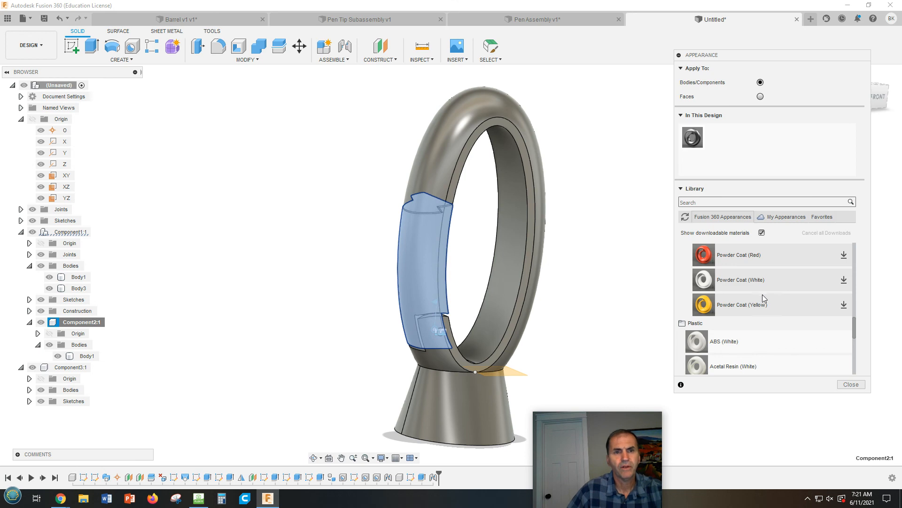
pyautogui.scroll(-3, 784, 273)
pyautogui.scroll(3, 784, 273)
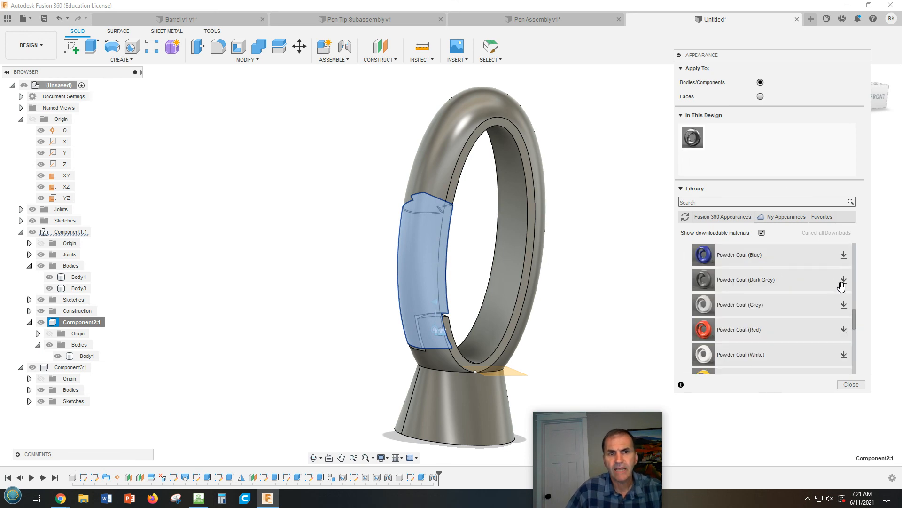
pyautogui.scroll(2, 833, 306)
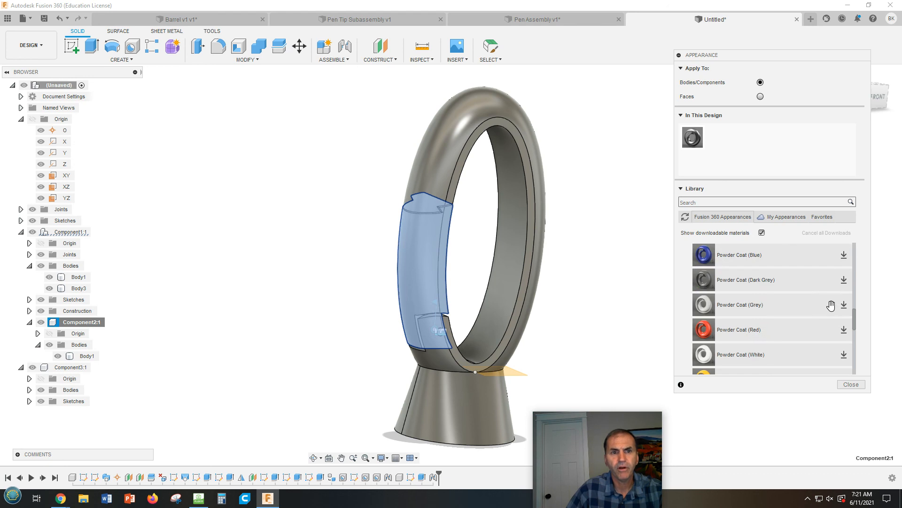
pyautogui.scroll(-3, 832, 305)
pyautogui.scroll(5, 831, 305)
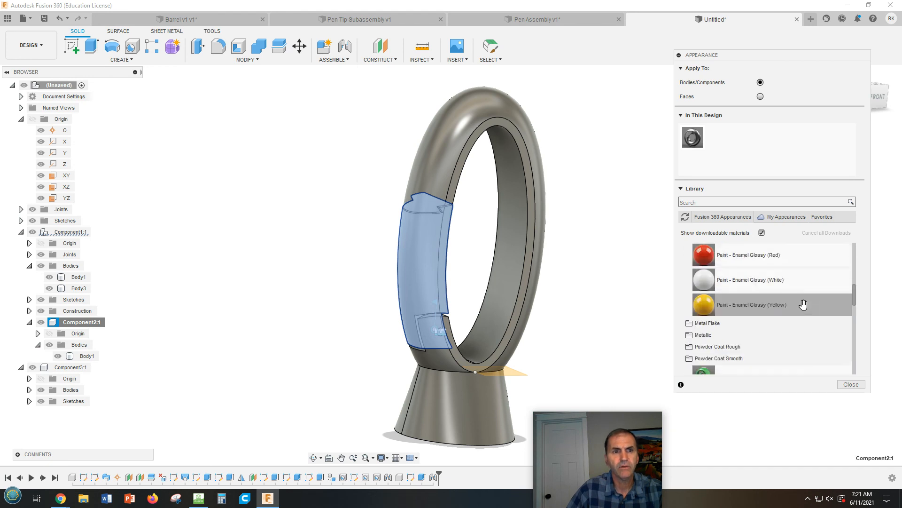
pyautogui.scroll(2, 741, 338)
pyautogui.scroll(-6, 738, 345)
pyautogui.scroll(3, 705, 280)
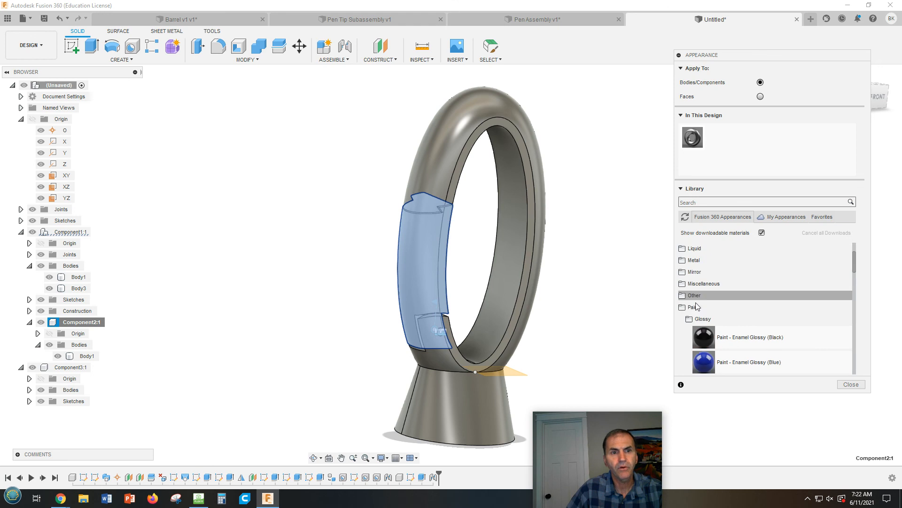
pyautogui.scroll(-4, 695, 310)
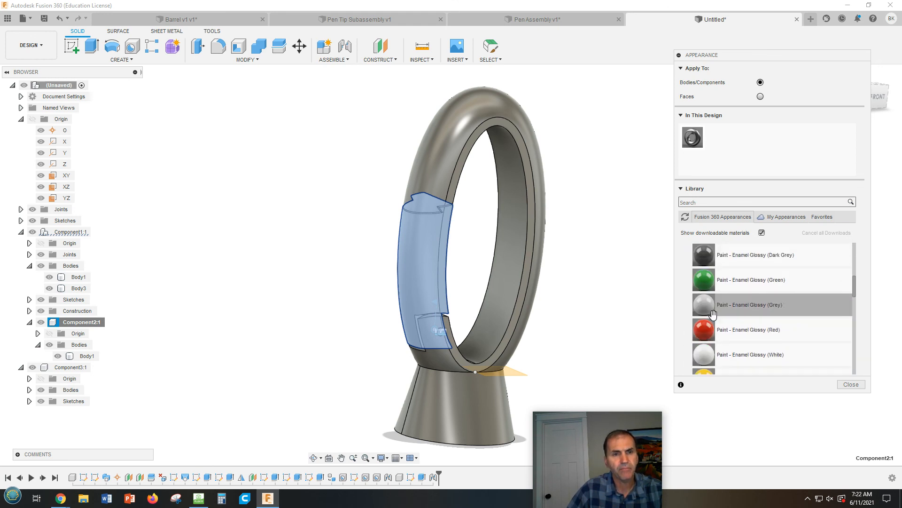
pyautogui.moveTo(705, 279); pyautogui.dragTo(427, 262)
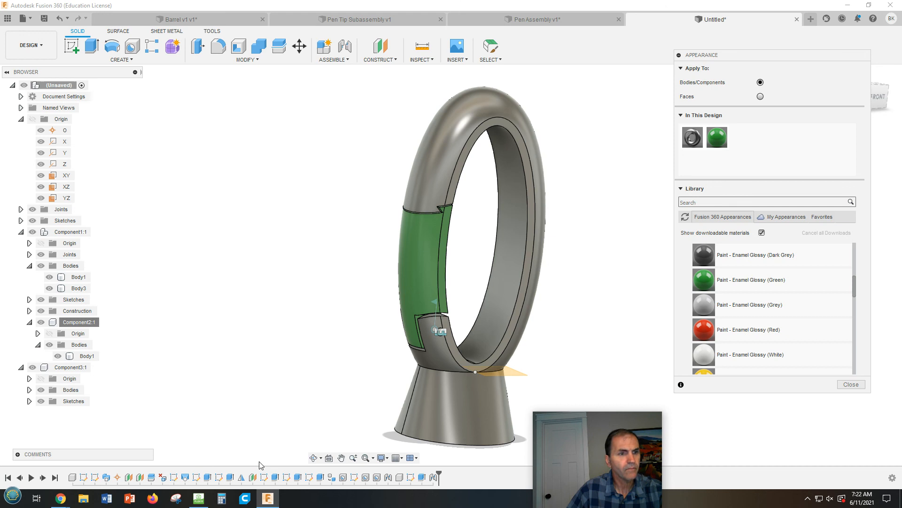
pyautogui.click(57, 233)
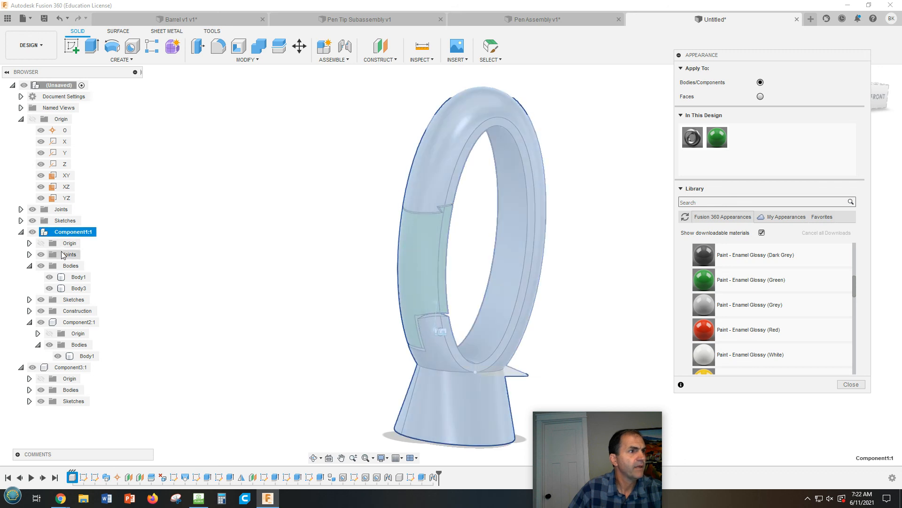
pyautogui.keyDown('ctrl'); pyautogui.click(75, 277); pyautogui.keyUp('ctrl')
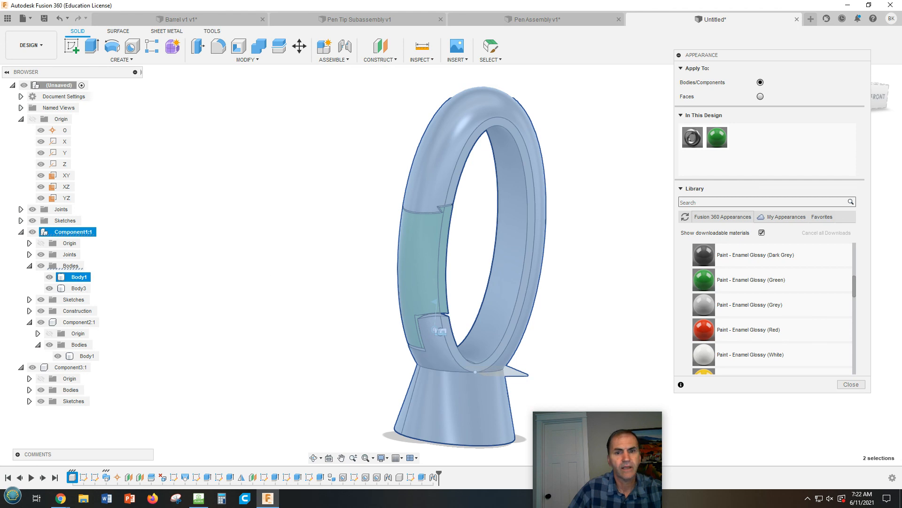
pyautogui.click(851, 384)
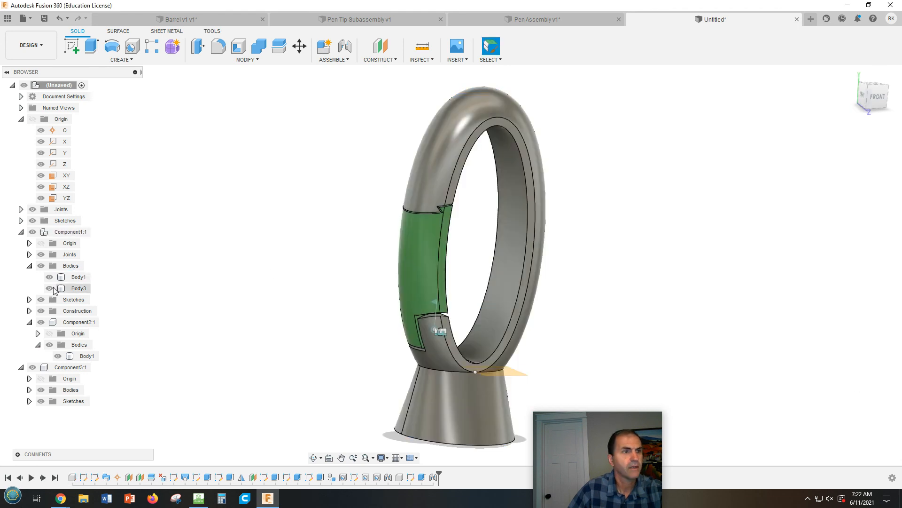
# Step: Apply the Paint - Enamel Glossy (White) appearance to the ring component, Component1, keeping the appearances of its child components
pyautogui.rightClick(59, 234)
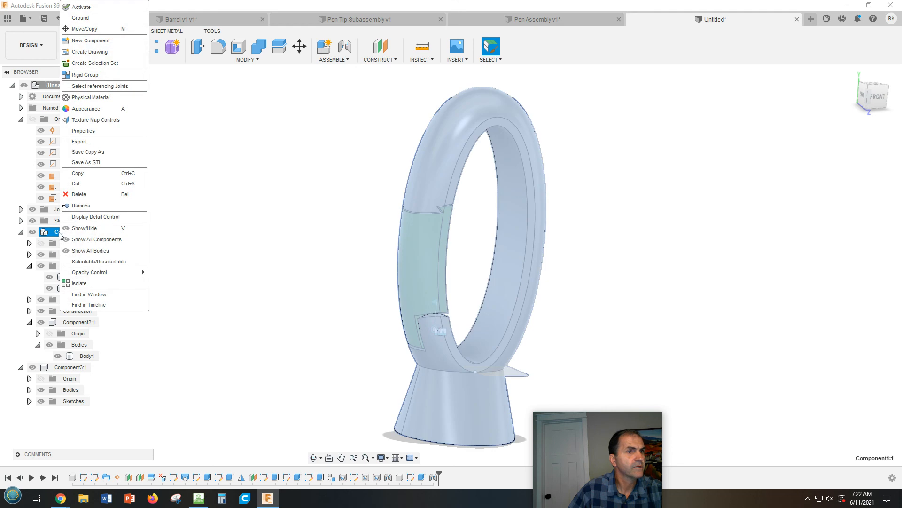
pyautogui.click(79, 111)
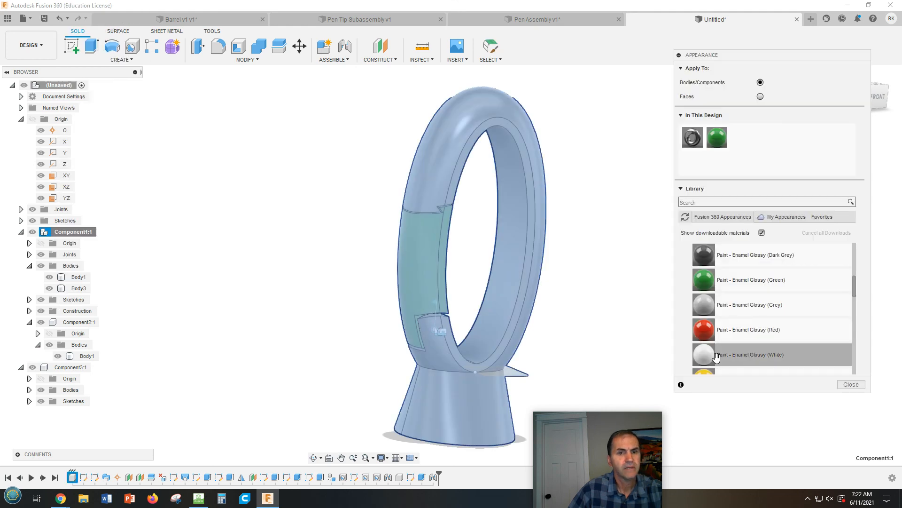
pyautogui.moveTo(708, 356); pyautogui.dragTo(525, 268)
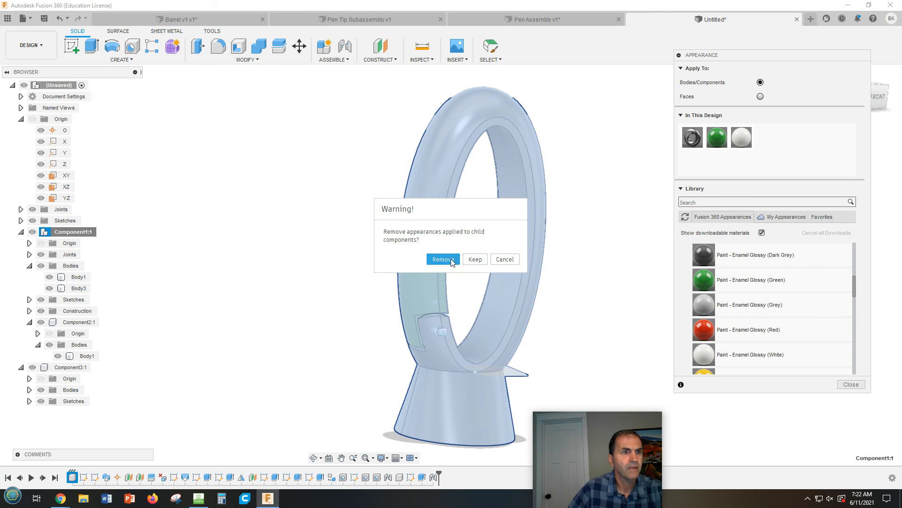
pyautogui.click(476, 259)
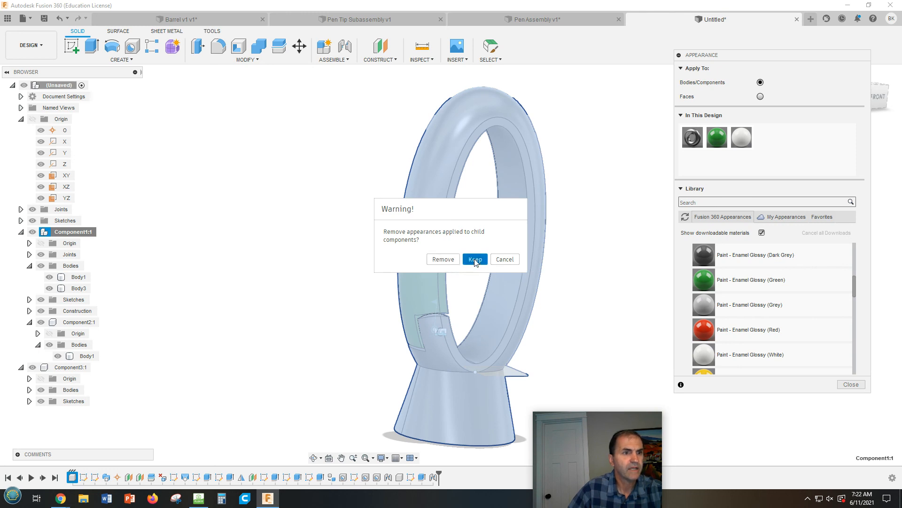
pyautogui.scroll(1, 633, 350)
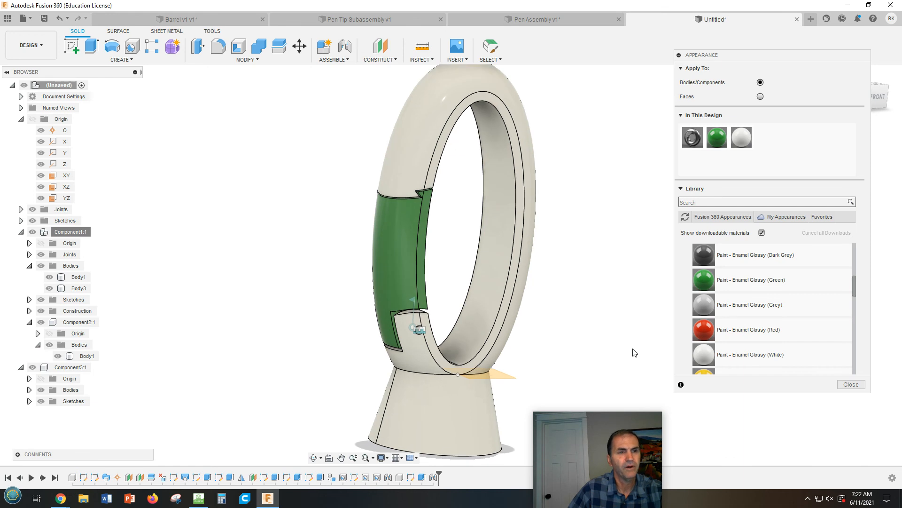
pyautogui.scroll(-2, 645, 354)
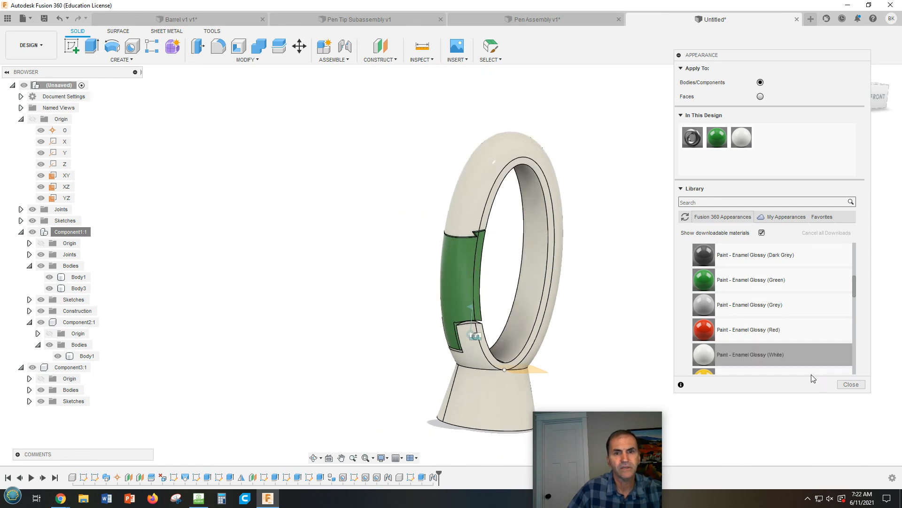
pyautogui.click(856, 385)
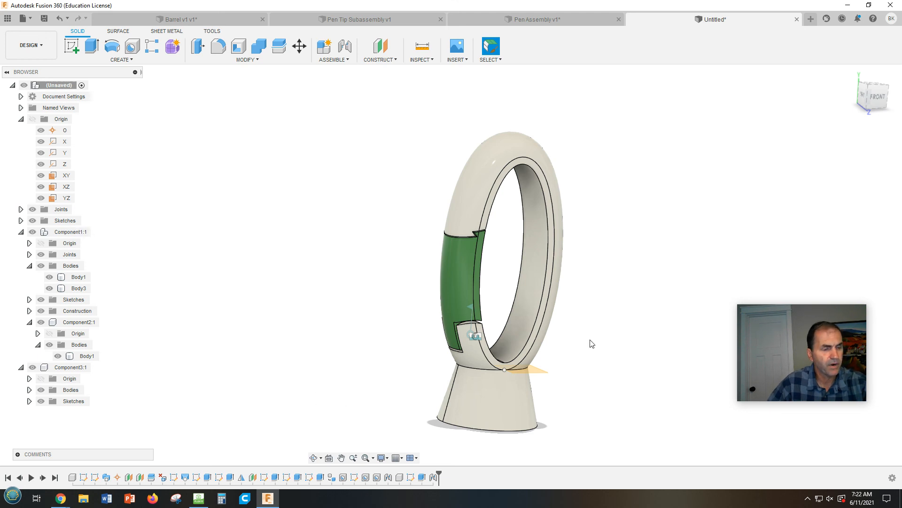
# Step: Save the clasp design as Carabiner Subassembly
pyautogui.keyDown('shift'); pyautogui.moveTo(601, 329); pyautogui.dragTo(701, 302, button='middle'); pyautogui.keyUp('shift')
pyautogui.keyDown('shift'); pyautogui.moveTo(647, 348); pyautogui.dragTo(526, 307, button='middle'); pyautogui.keyUp('shift')
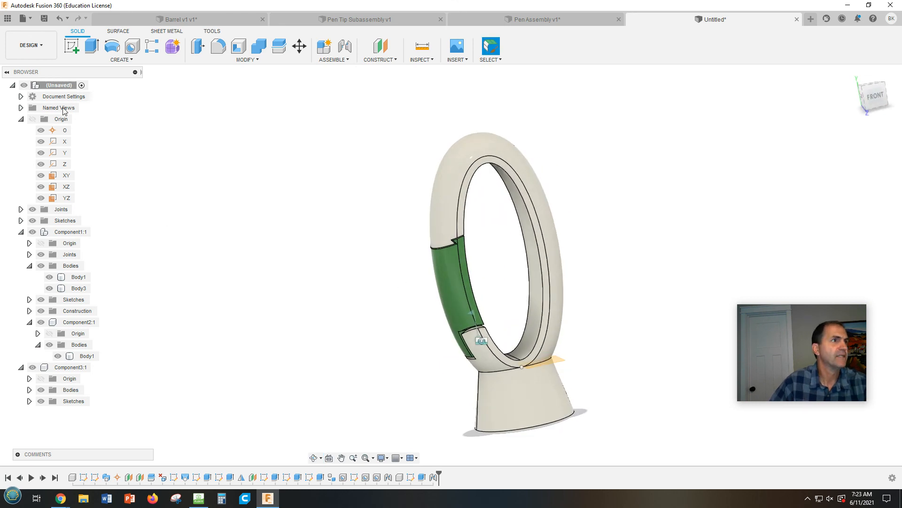
pyautogui.click(43, 19)
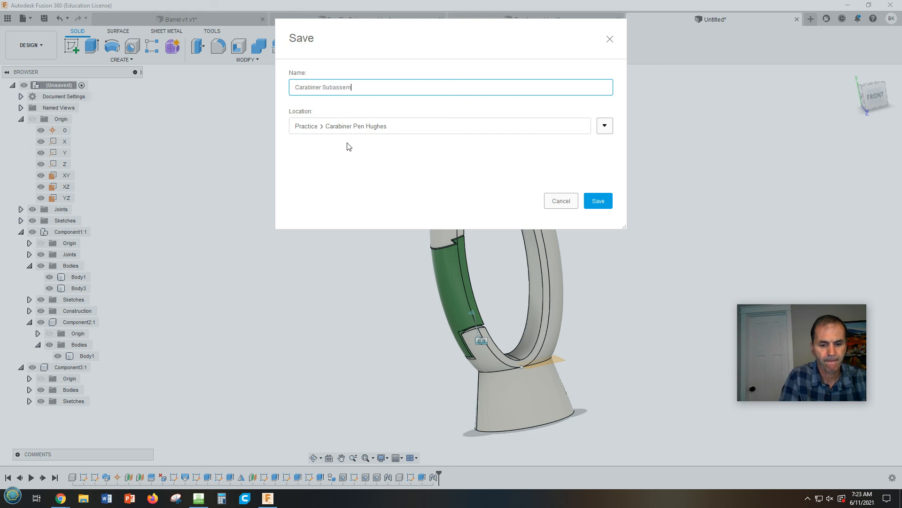
pyautogui.write('ly')
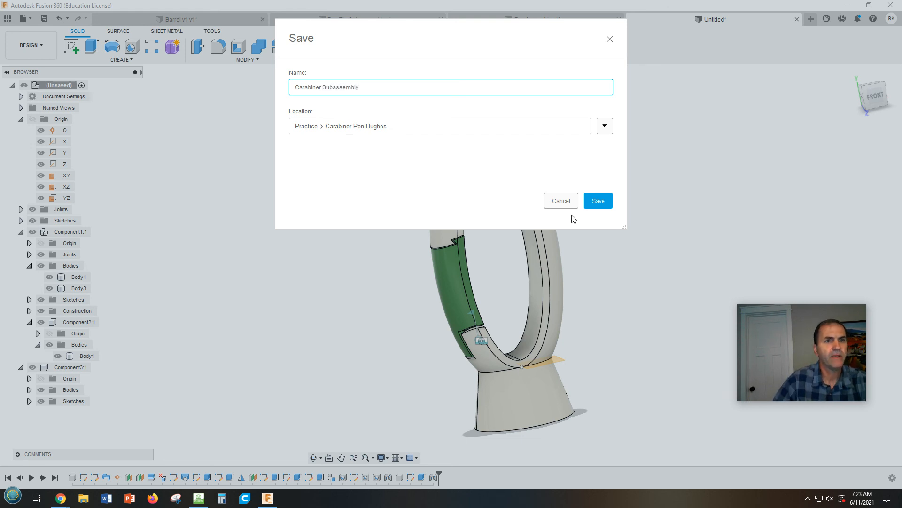
pyautogui.click(599, 202)
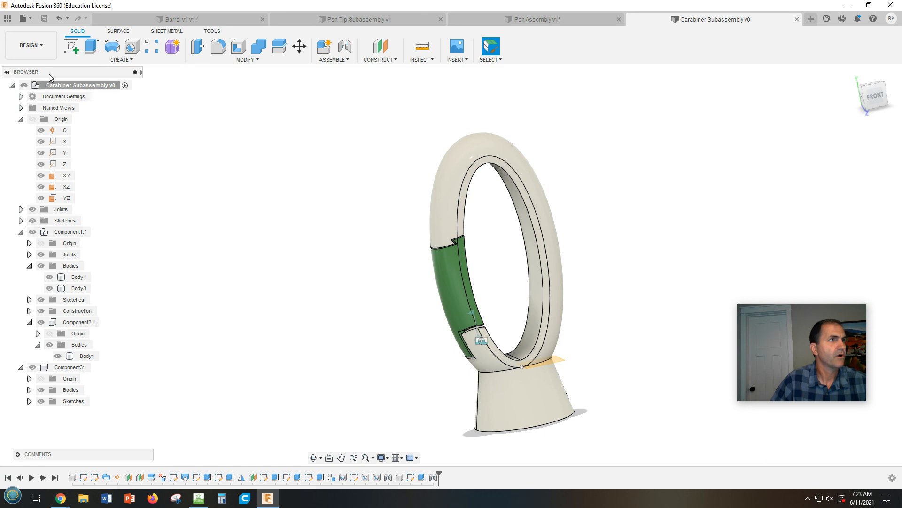
# Step: Create a new design and save it as Pen Assembly 2
pyautogui.click(26, 18)
pyautogui.click(42, 33)
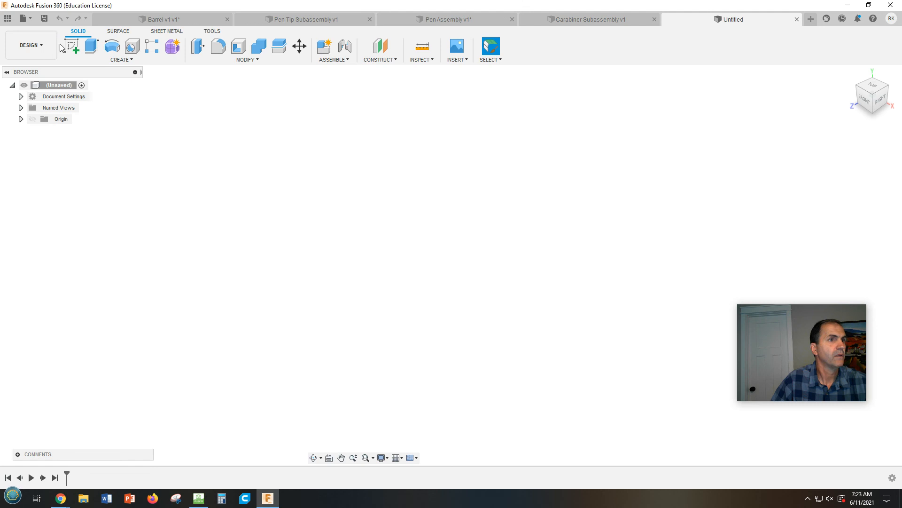
pyautogui.moveTo(784, 356); pyautogui.dragTo(813, 418)
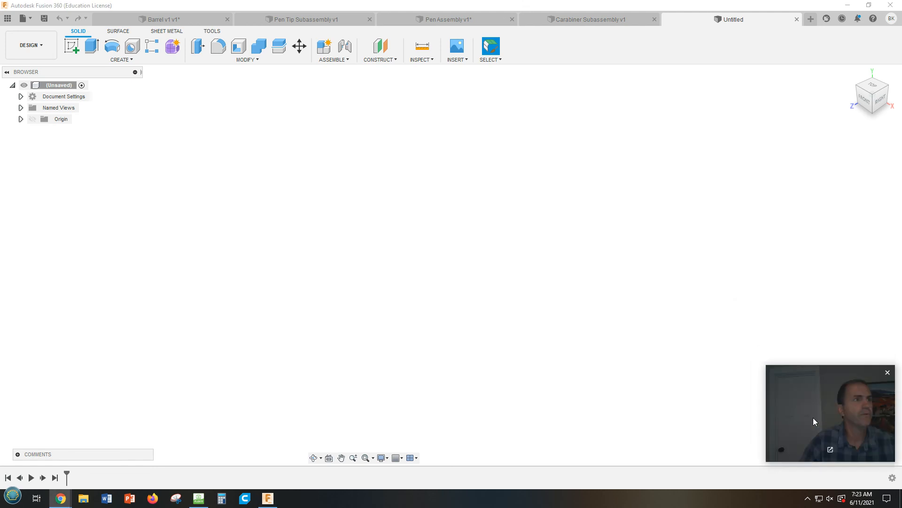
pyautogui.click(62, 87)
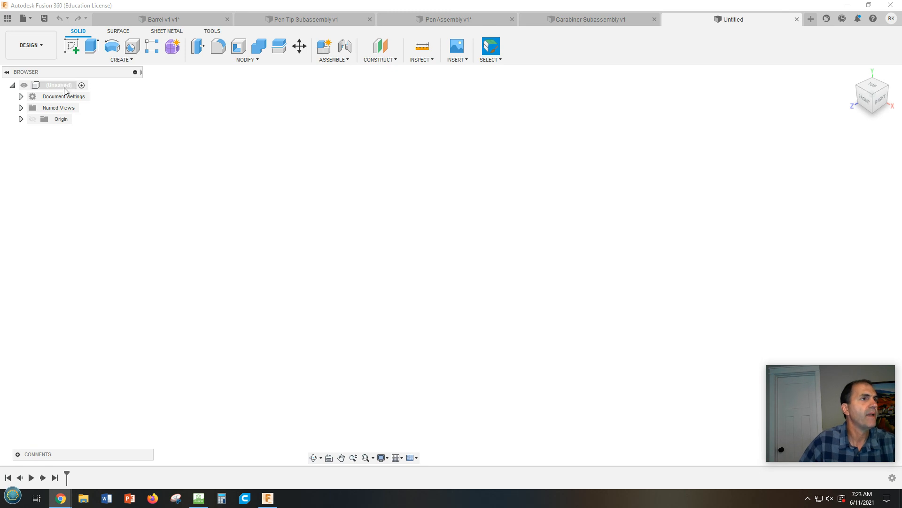
pyautogui.click(43, 18)
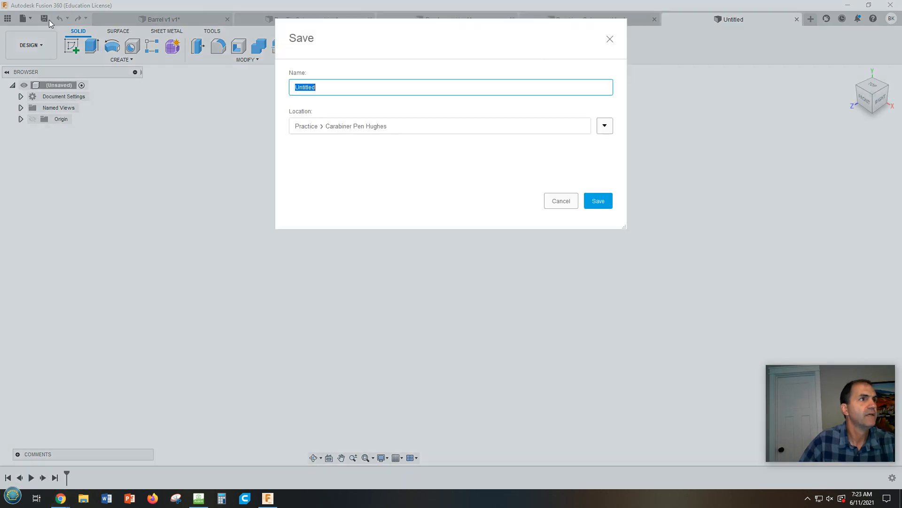
pyautogui.write('Pen As')
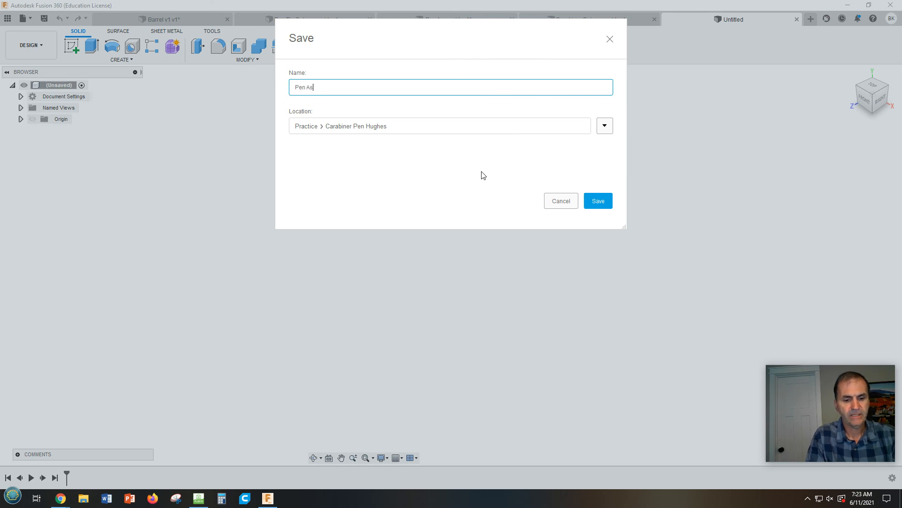
pyautogui.write('sembly 2')
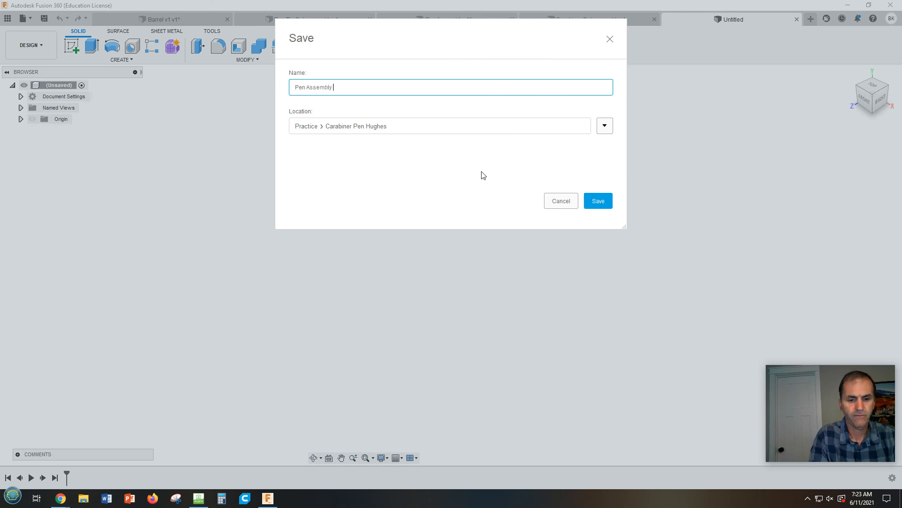
pyautogui.click(597, 203)
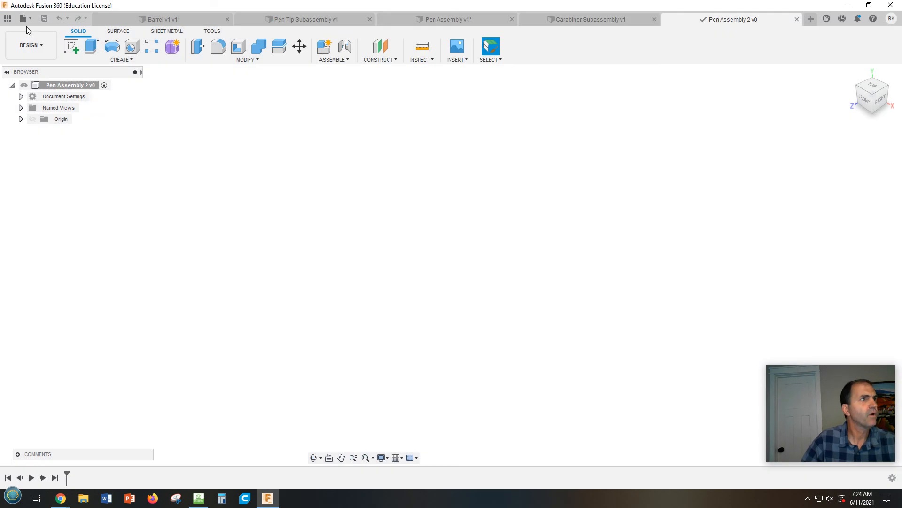
# Step: Insert Barrel v1 from the project's files into Pen Assembly 2, accepting its default placement
pyautogui.click(2, 21)
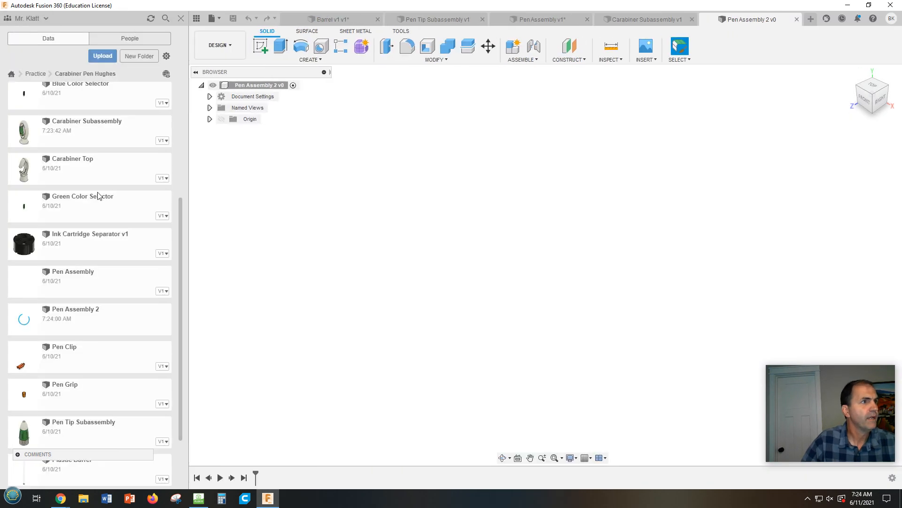
pyautogui.scroll(-2, 104, 176)
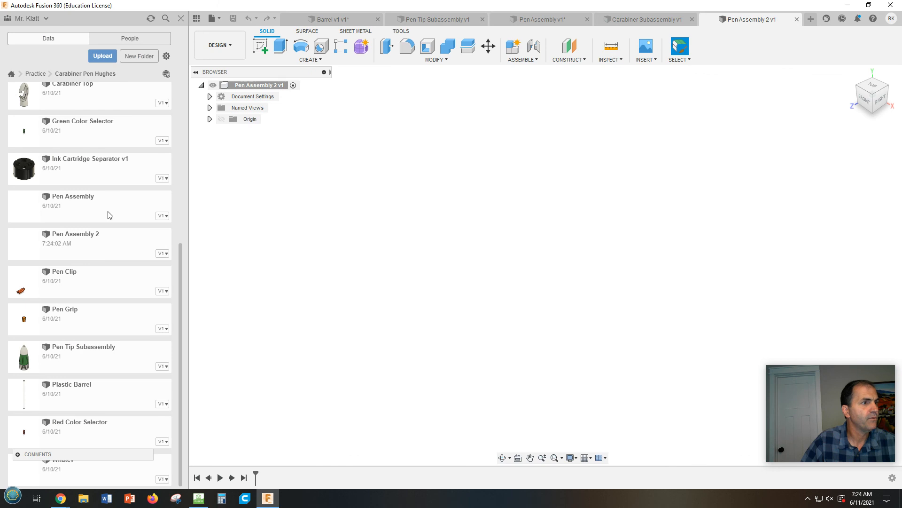
pyautogui.scroll(7, 108, 215)
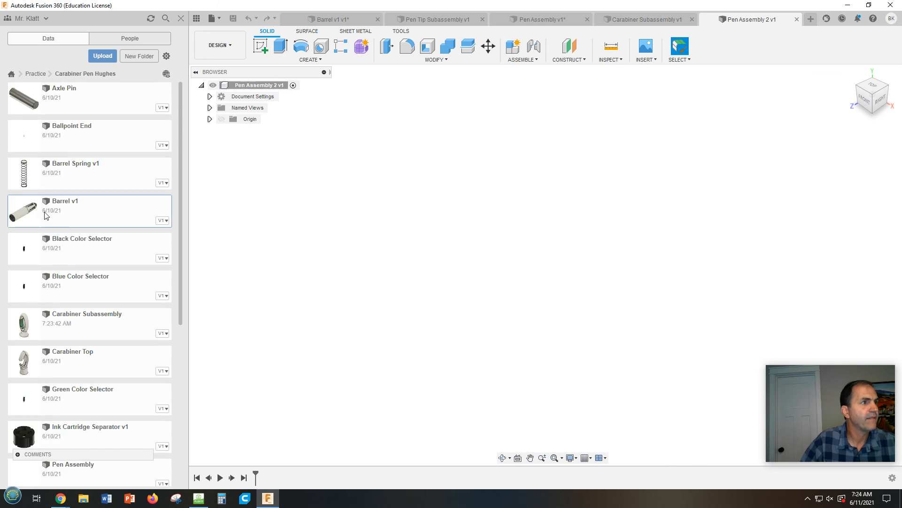
pyautogui.moveTo(21, 215); pyautogui.dragTo(489, 196)
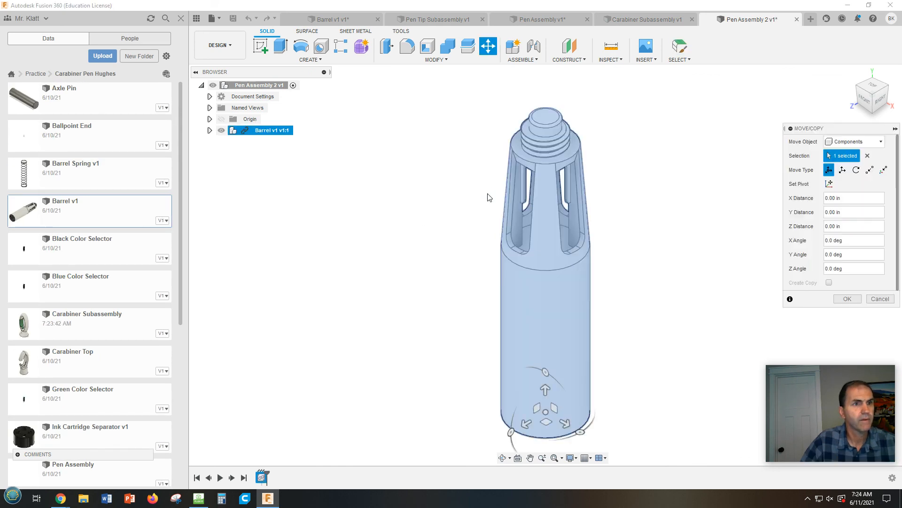
pyautogui.click(846, 300)
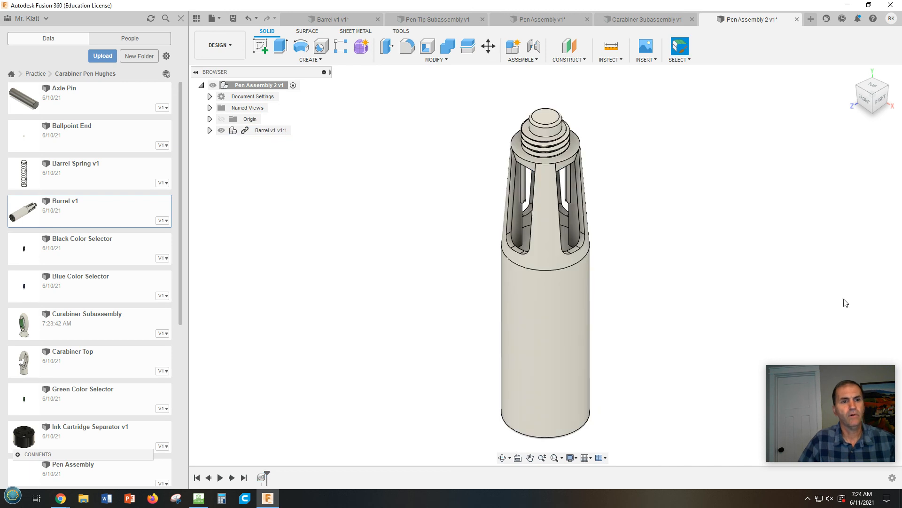
pyautogui.moveTo(612, 337); pyautogui.dragTo(497, 328, button='middle')
pyautogui.keyDown('shift'); pyautogui.moveTo(583, 312); pyautogui.dragTo(618, 255, button='middle'); pyautogui.keyUp('shift')
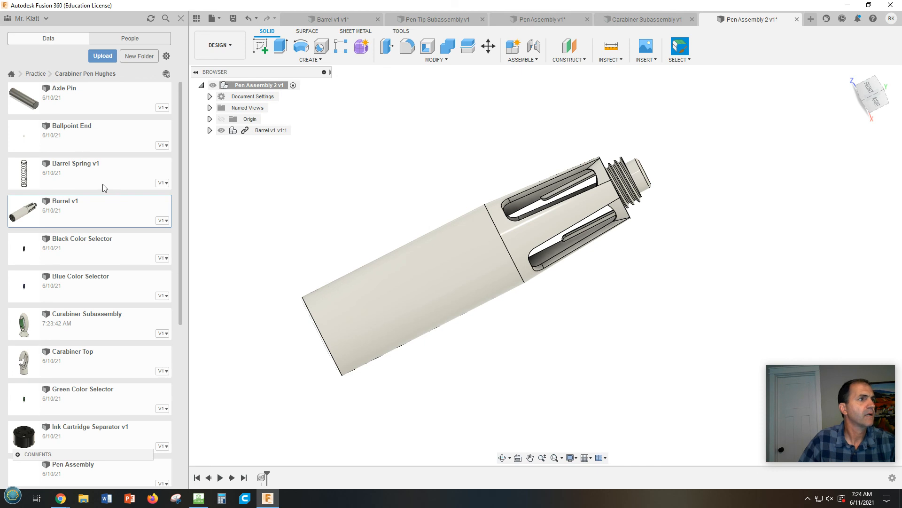
# Step: Insert Carabiner Subassembly from the project's files at its default placement and move it clear of the barrel's threaded end
pyautogui.scroll(-5, 108, 202)
pyautogui.scroll(5, 112, 221)
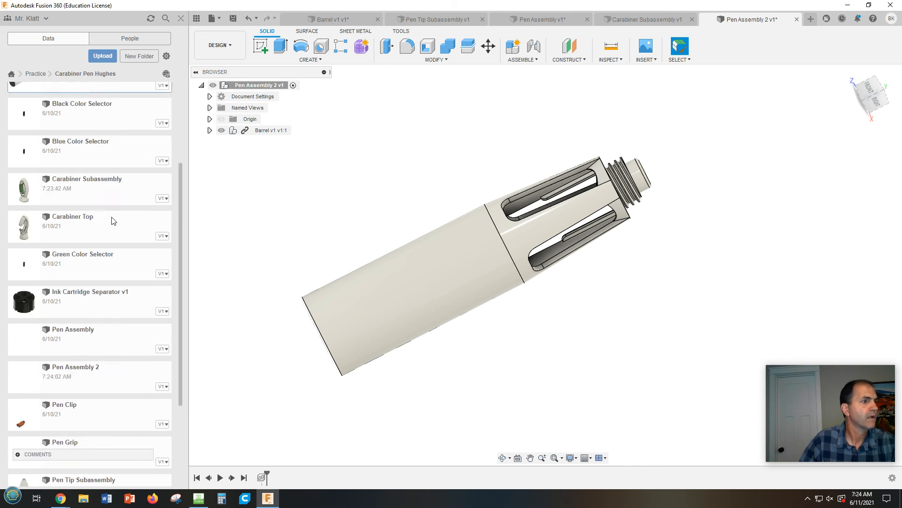
pyautogui.moveTo(53, 291); pyautogui.dragTo(388, 157)
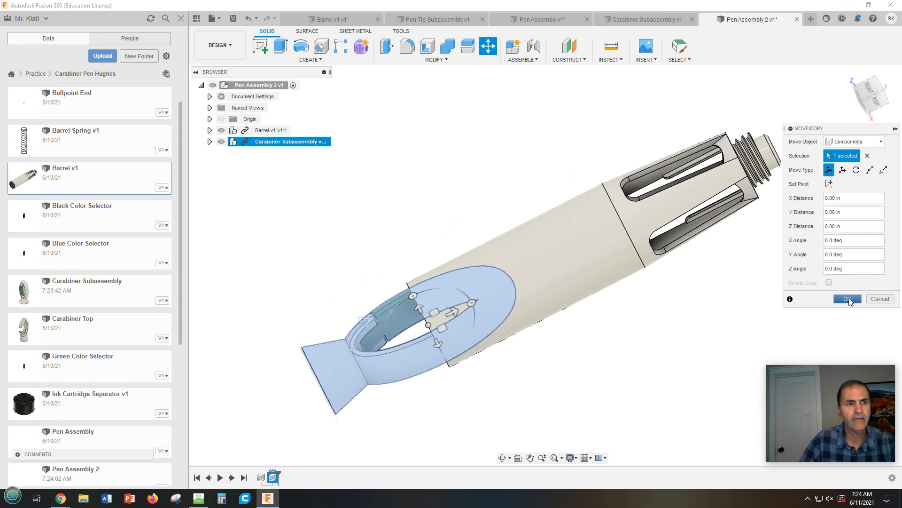
pyautogui.click(849, 299)
pyautogui.moveTo(413, 366); pyautogui.dragTo(814, 172)
pyautogui.moveTo(549, 264); pyautogui.dragTo(424, 316)
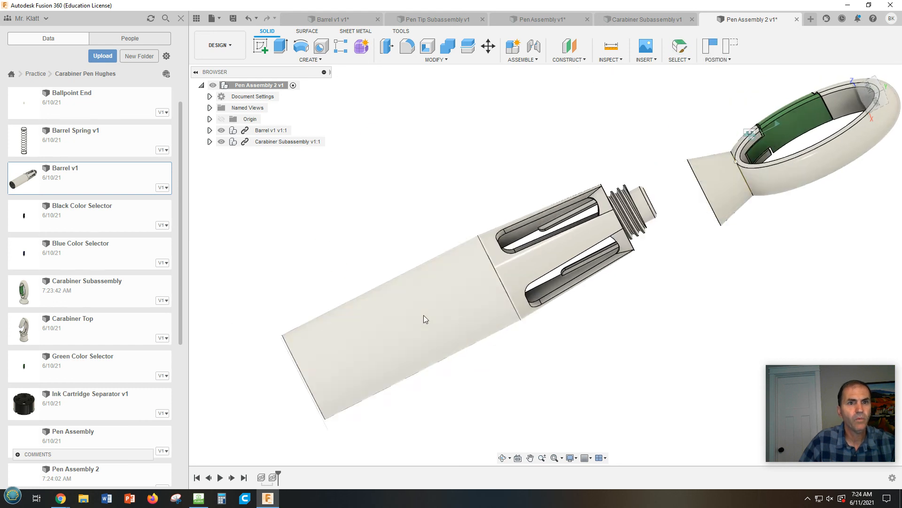
# Step: Joint the open base rim of the carabiner to the barrel's shoulder behind the external threads, with zero angle and offsets
pyautogui.keyDown('shift'); pyautogui.moveTo(705, 275); pyautogui.dragTo(721, 262, button='middle'); pyautogui.keyUp('shift')
pyautogui.click(533, 46)
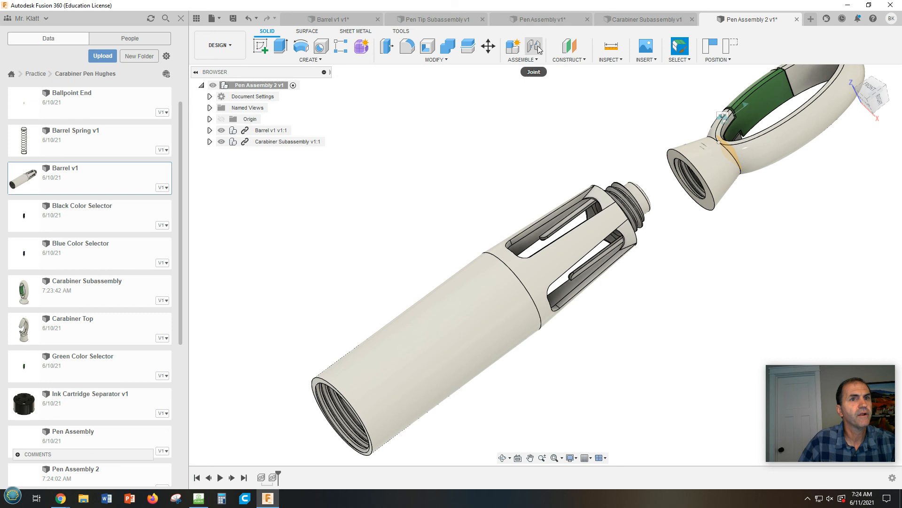
pyautogui.click(711, 200)
pyautogui.keyDown('shift'); pyautogui.moveTo(713, 201); pyautogui.dragTo(746, 218, button='middle'); pyautogui.keyUp('shift')
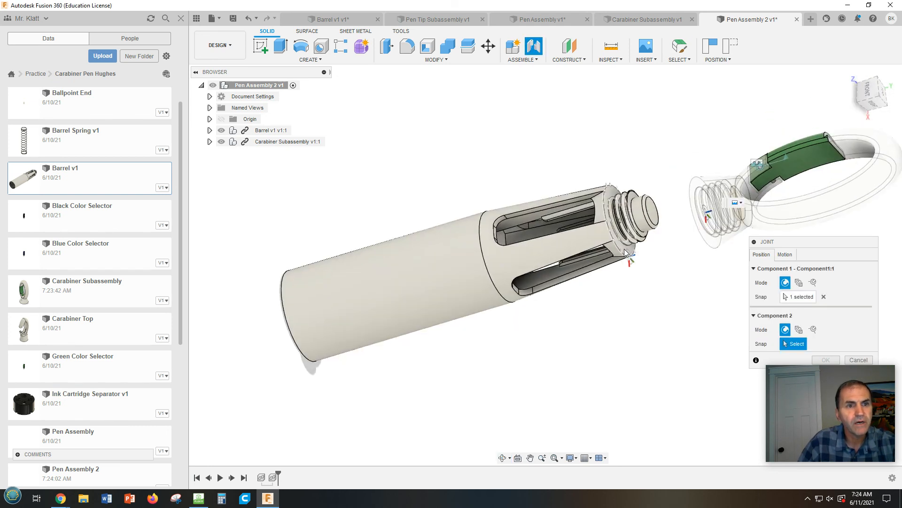
pyautogui.keyDown('shift'); pyautogui.moveTo(694, 257); pyautogui.dragTo(624, 270, button='middle'); pyautogui.keyUp('shift')
pyautogui.scroll(-2, 614, 272)
pyautogui.scroll(5, 610, 271)
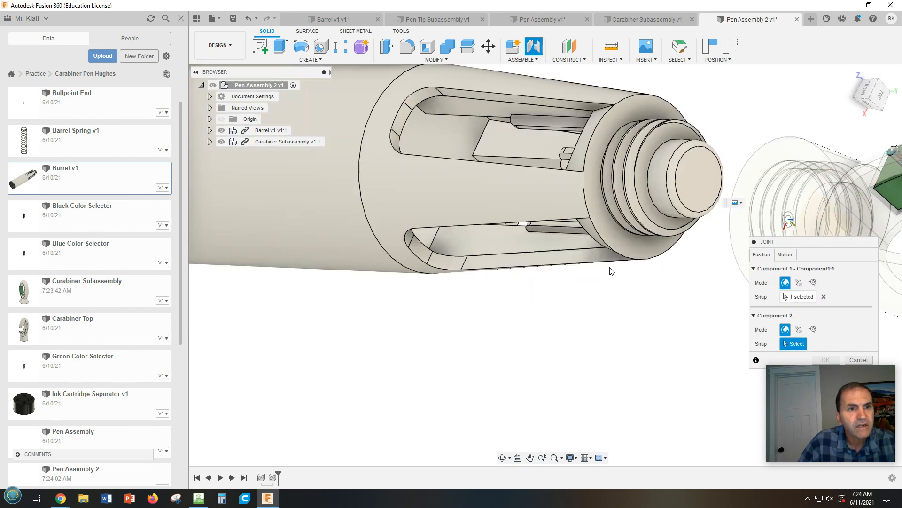
pyautogui.click(605, 241)
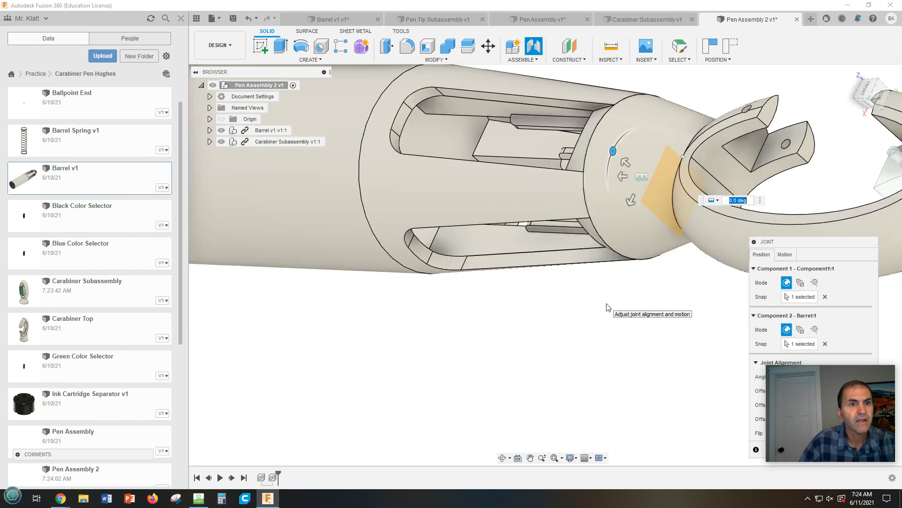
pyautogui.scroll(-1, 703, 340)
pyautogui.moveTo(704, 339); pyautogui.dragTo(644, 292, button='middle')
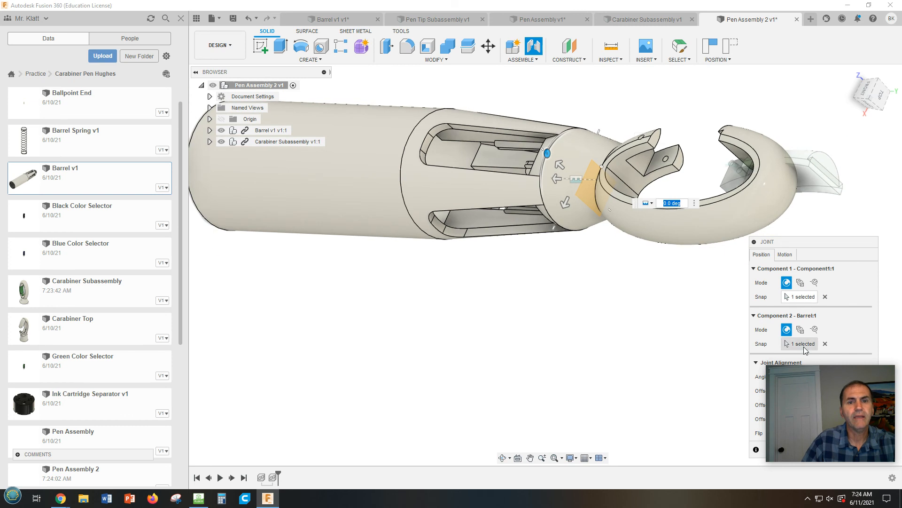
pyautogui.moveTo(785, 402); pyautogui.dragTo(495, 413)
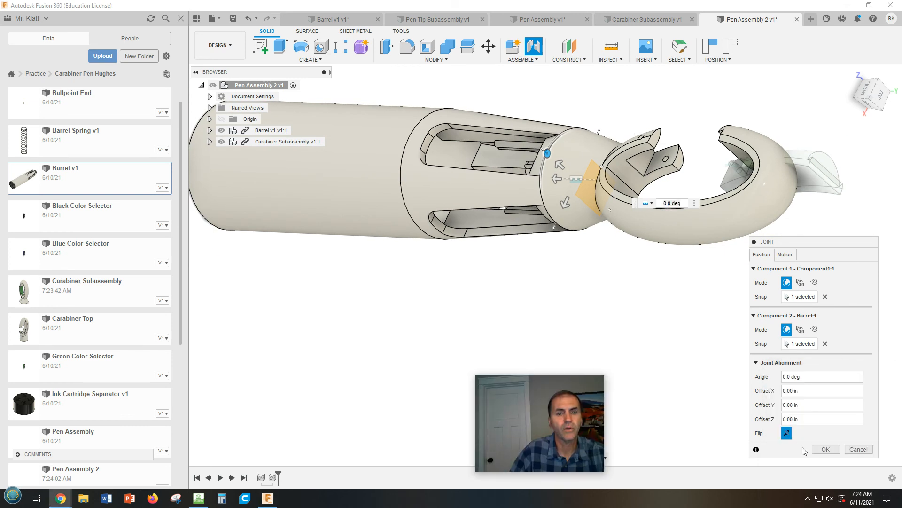
pyautogui.click(826, 449)
pyautogui.keyDown('shift'); pyautogui.moveTo(745, 390); pyautogui.dragTo(773, 395, button='middle'); pyautogui.keyUp('shift')
pyautogui.scroll(2, 689, 361)
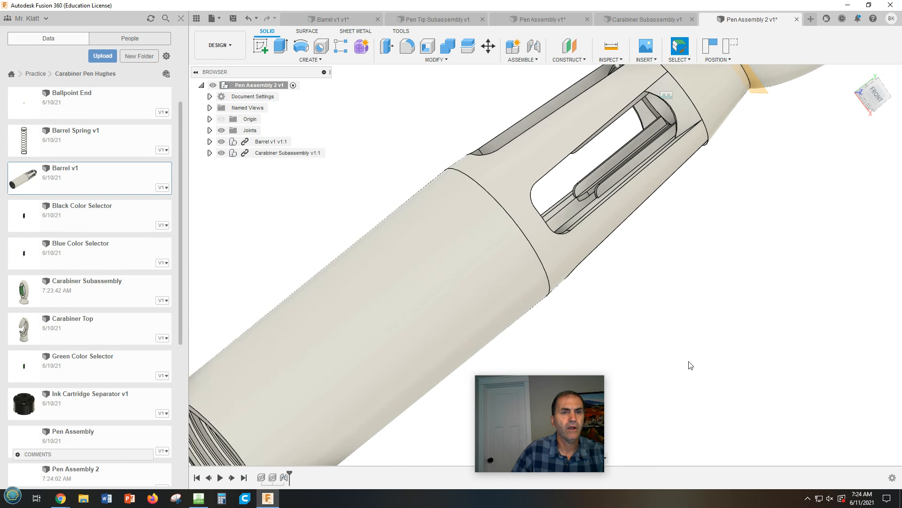
pyautogui.scroll(-5, 689, 367)
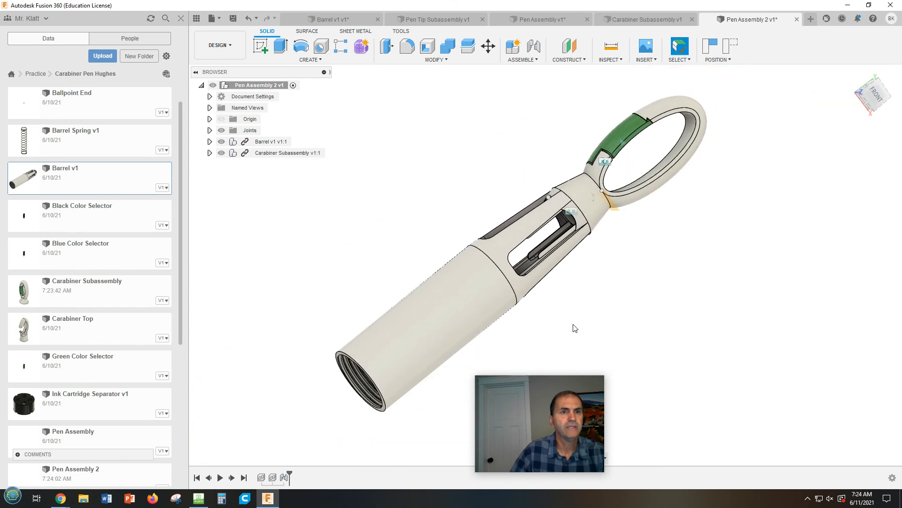
pyautogui.keyDown('shift'); pyautogui.moveTo(631, 245); pyautogui.dragTo(753, 214, button='middle'); pyautogui.keyUp('shift')
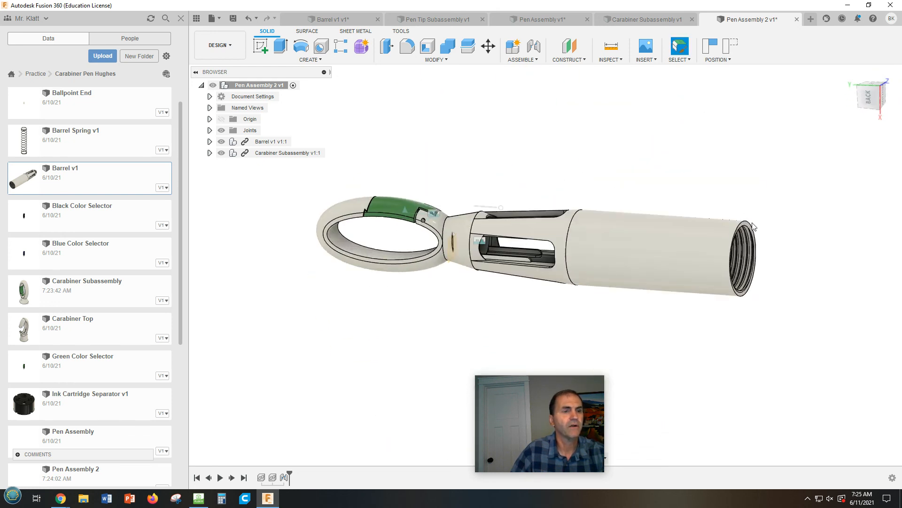